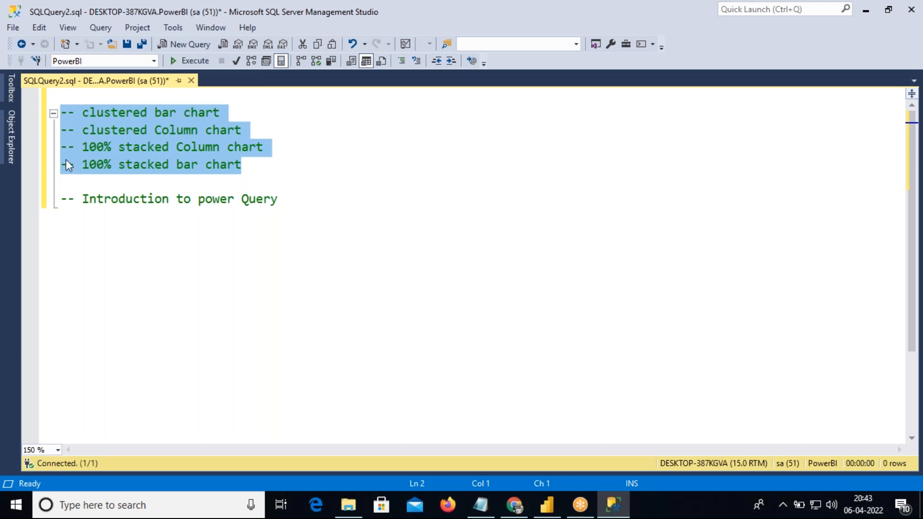
Step: Extend the "Introduction to power Query" comment with "or ETL Processing or Edit Query or transform data"
drag(61, 199, 283, 199)
click(283, 199)
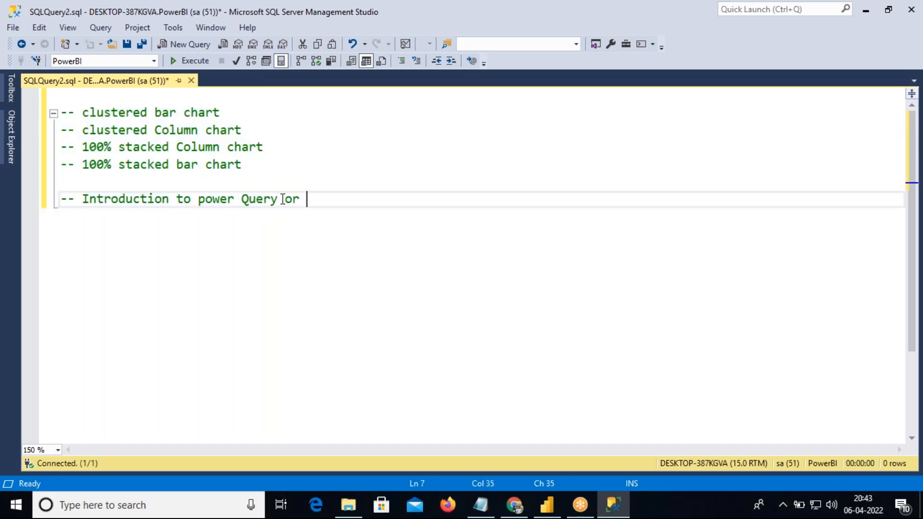
text(for ETL Processing)
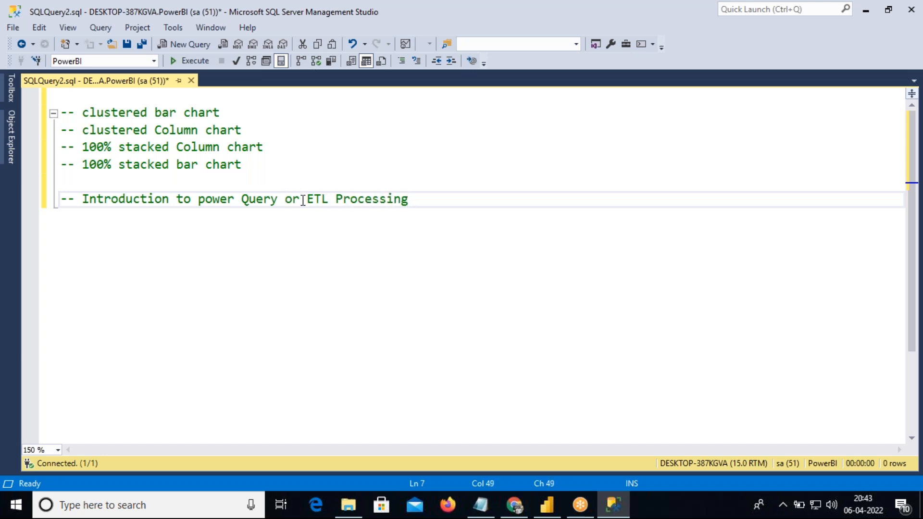
drag(305, 199, 413, 199)
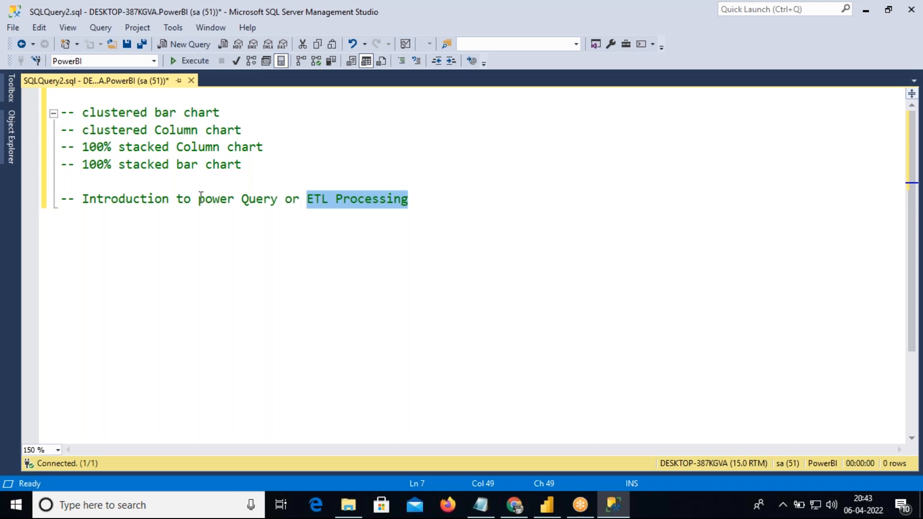
drag(197, 199, 280, 199)
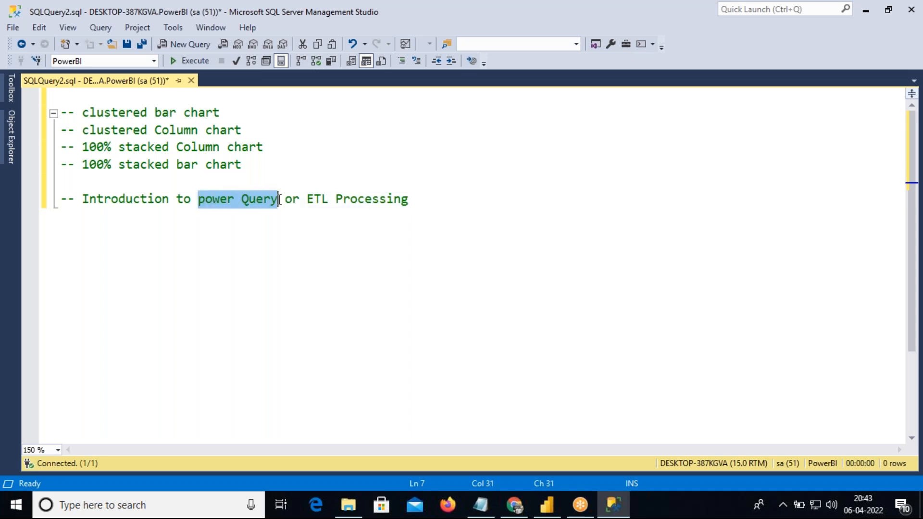
click(423, 200)
text(or Edit Query)
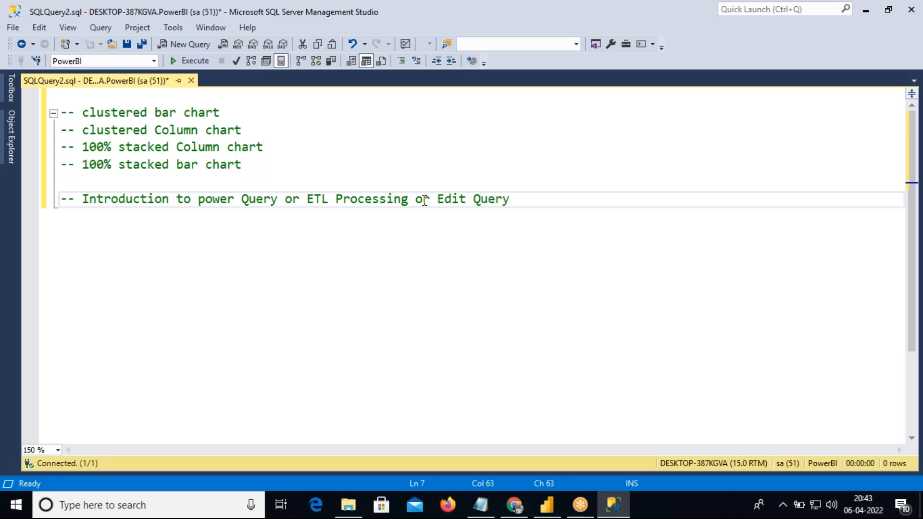
text( or transform )
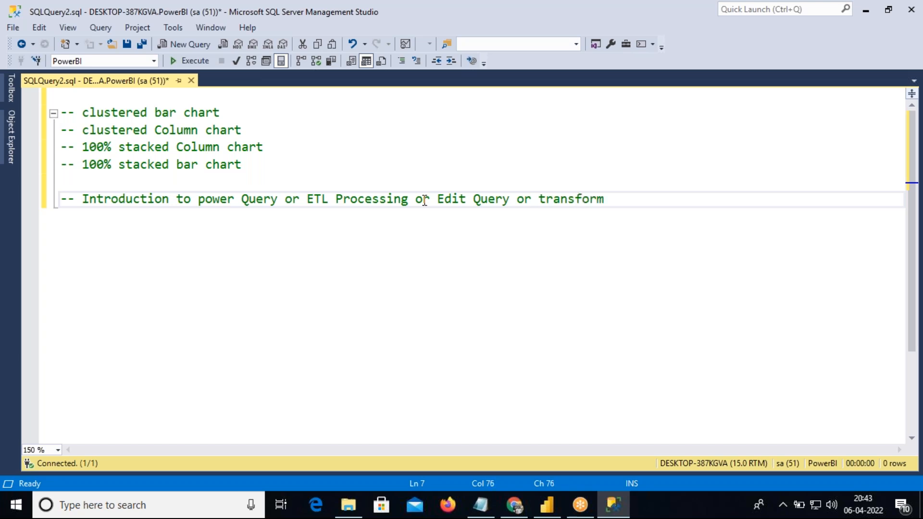
text(data)
drag(198, 199, 258, 200)
drag(437, 198, 644, 201)
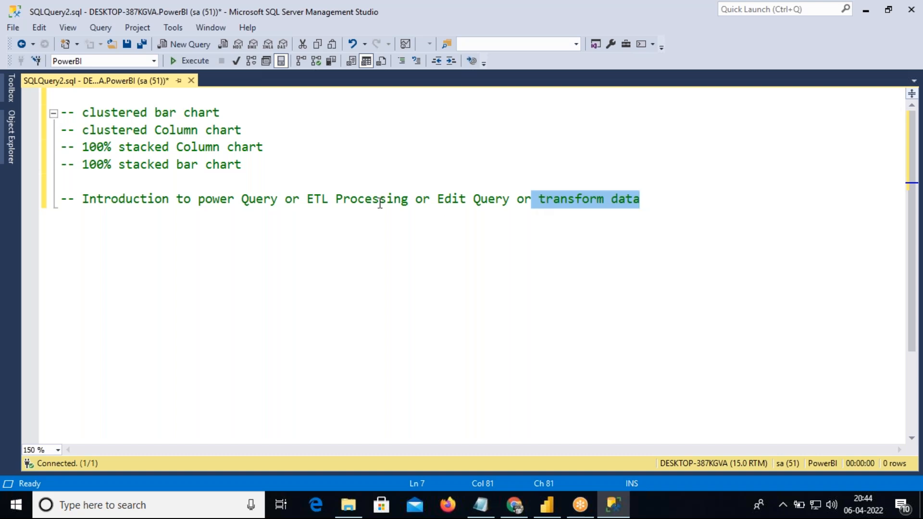
drag(308, 198, 410, 198)
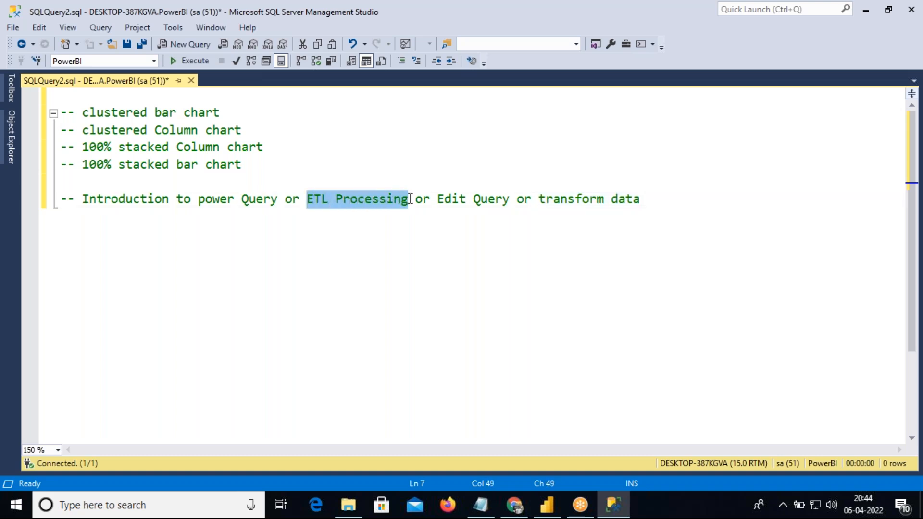
drag(243, 165, 65, 119)
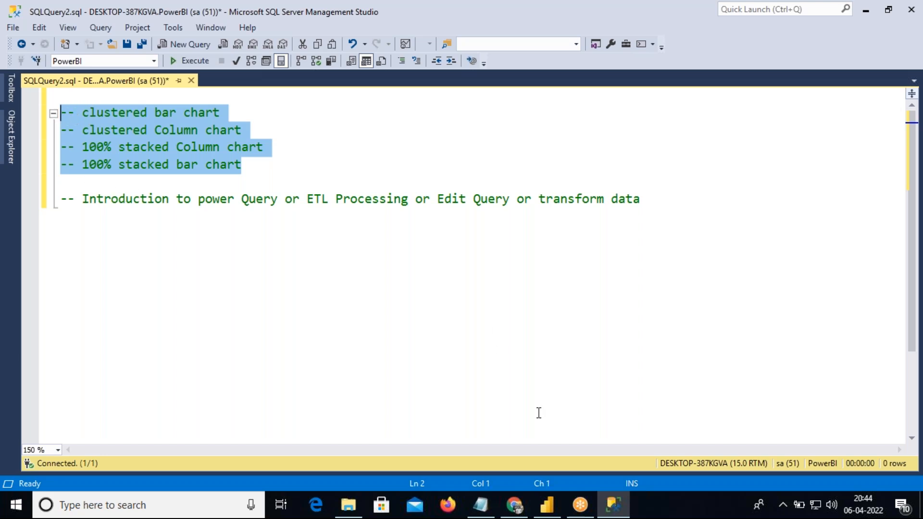
Step: Switch to Power BI Desktop, add a clustered column chart to Page 2 and enlarge it on the canvas
click(548, 506)
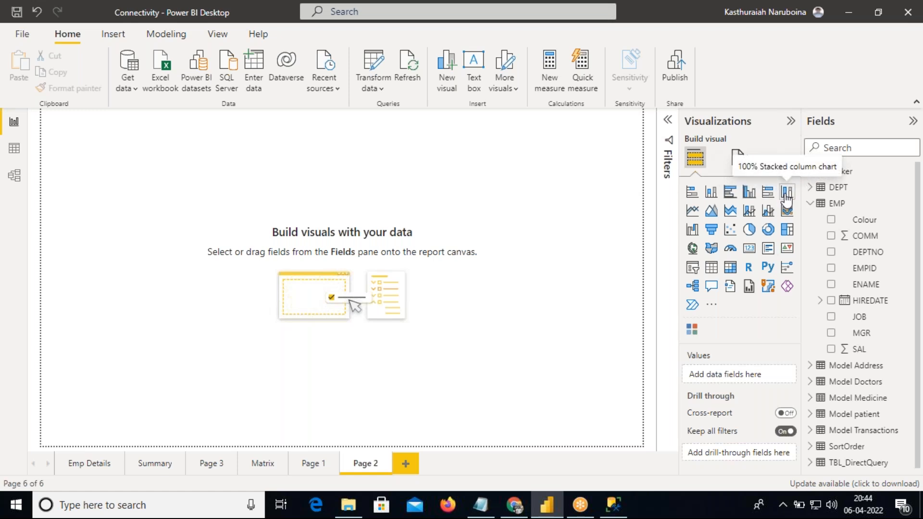
click(750, 192)
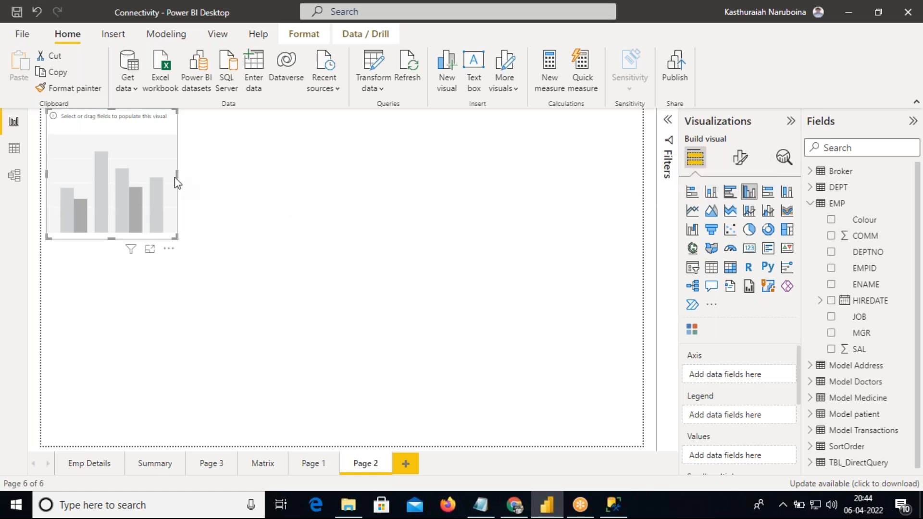
drag(177, 174, 347, 183)
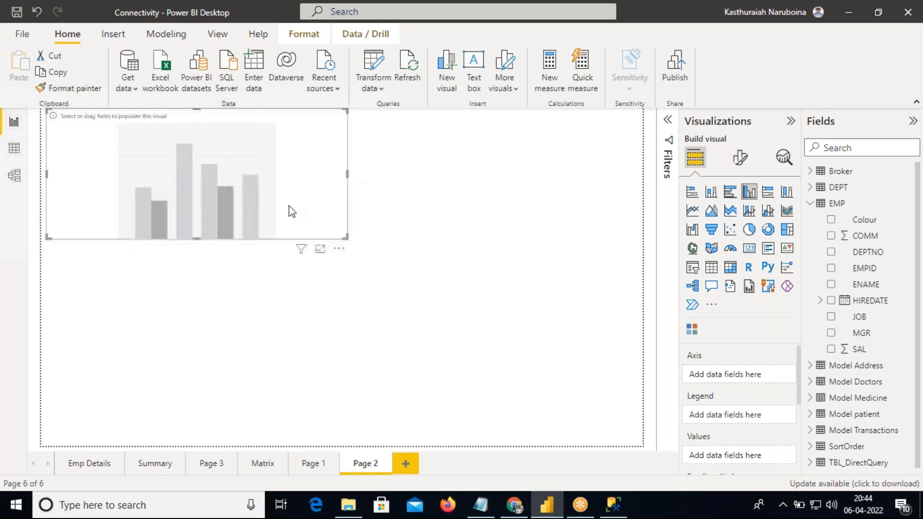
drag(196, 238, 197, 309)
drag(239, 240, 253, 264)
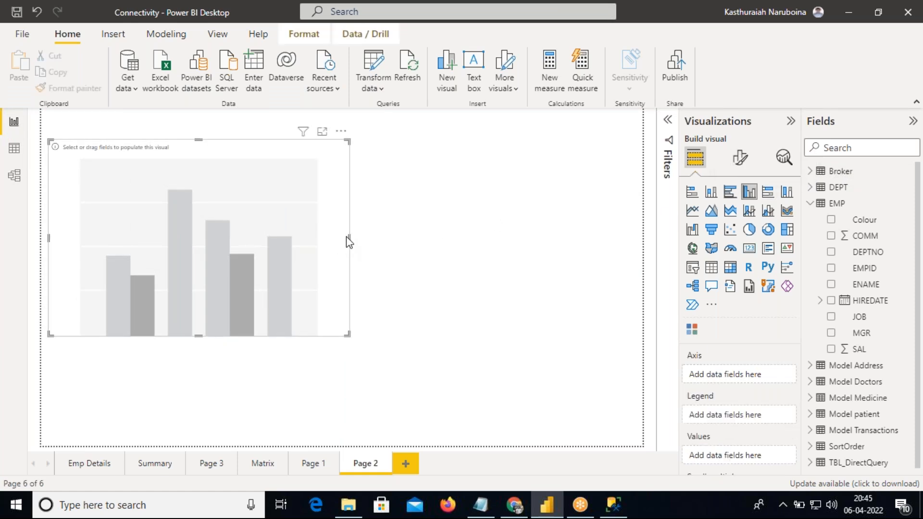
drag(349, 238, 368, 241)
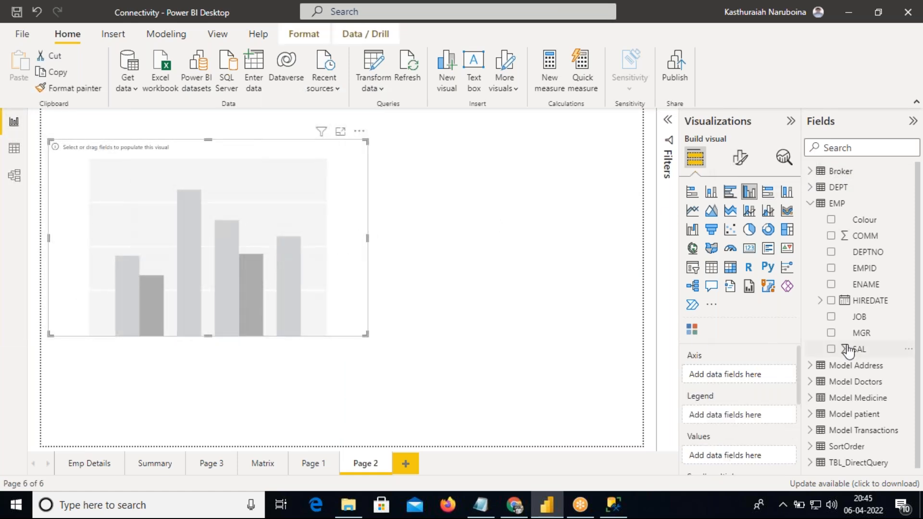
Step: Plot SAL by DEPTNO from the EMP table in the clustered column chart and widen and heighten the visual
click(832, 254)
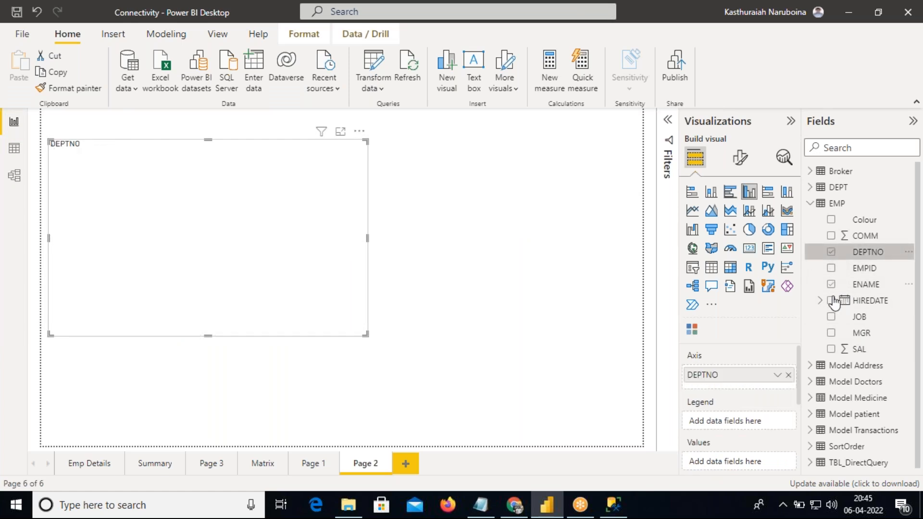
click(832, 350)
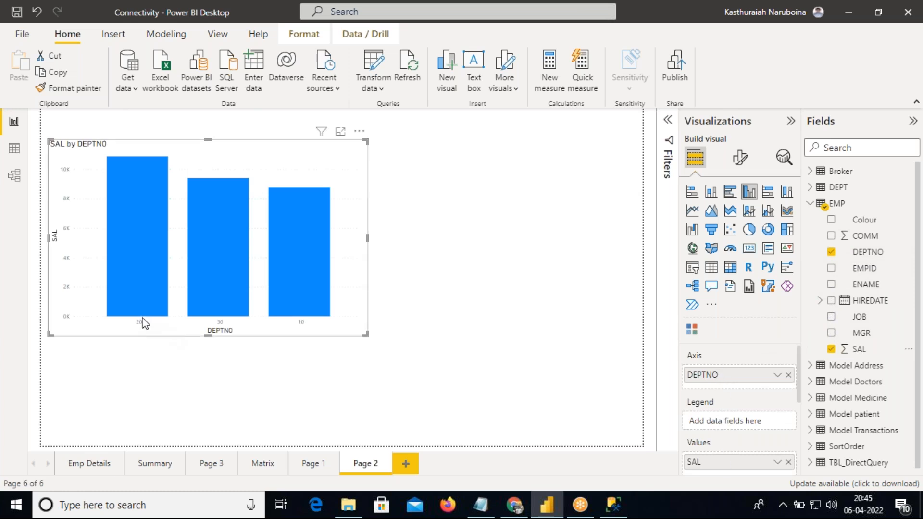
drag(367, 238, 480, 237)
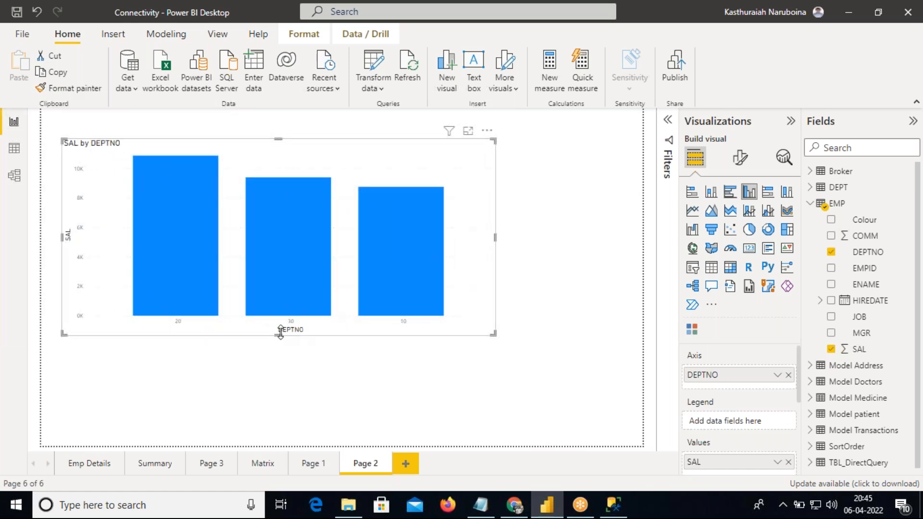
drag(281, 335, 282, 362)
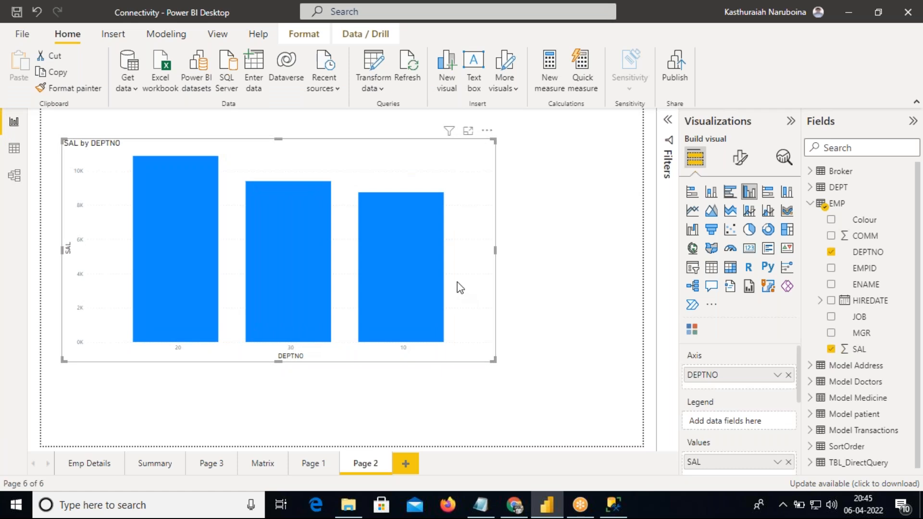
drag(460, 288, 455, 284)
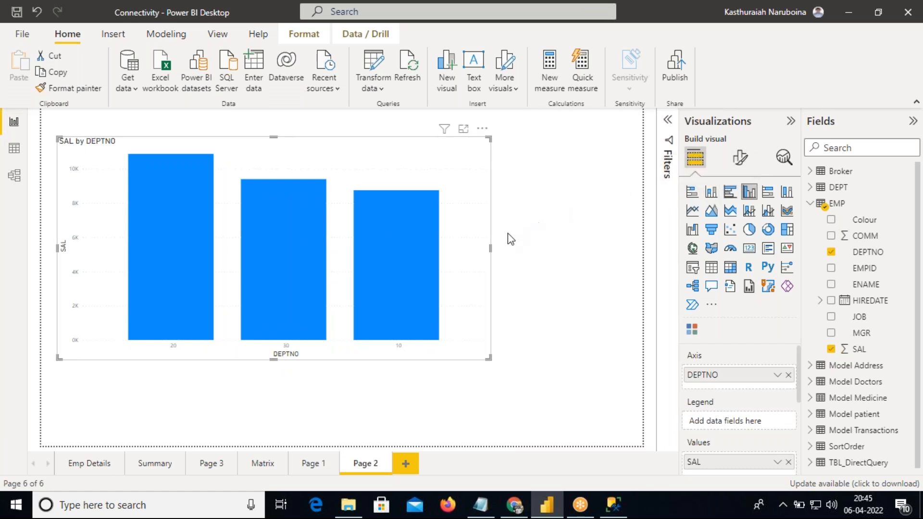
drag(490, 249, 431, 255)
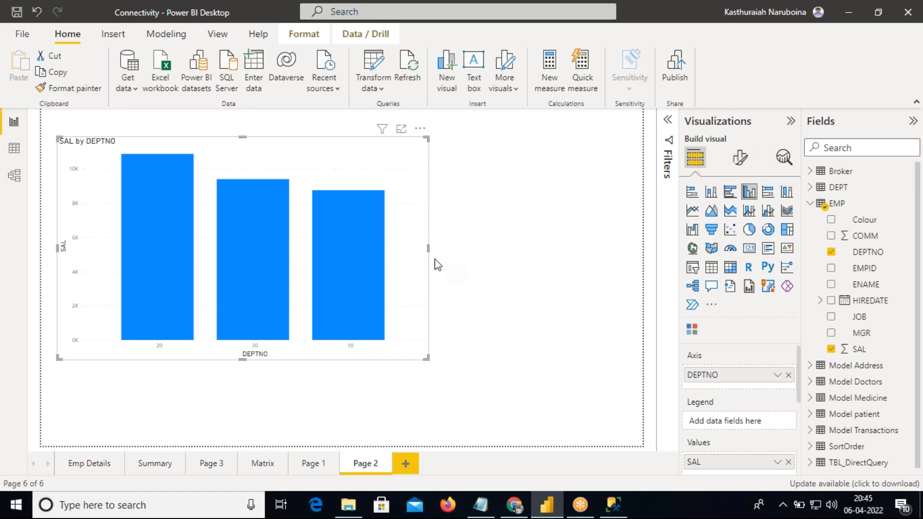
drag(430, 252, 437, 252)
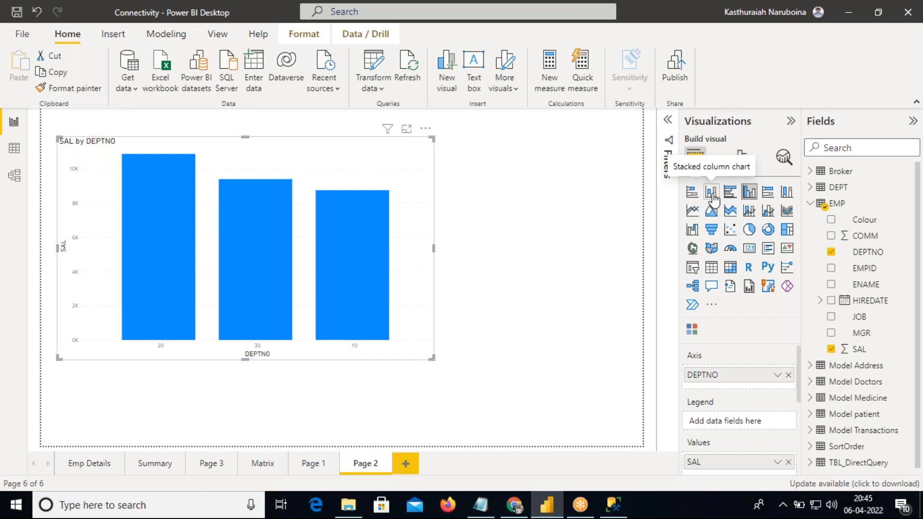
Step: View the job salary charts on Page 1 for comparison and return to Page 2
click(315, 464)
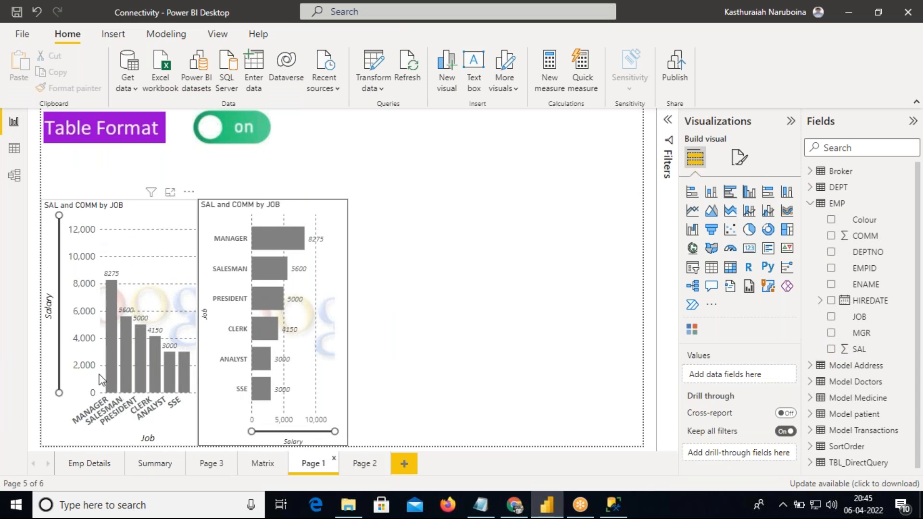
click(360, 464)
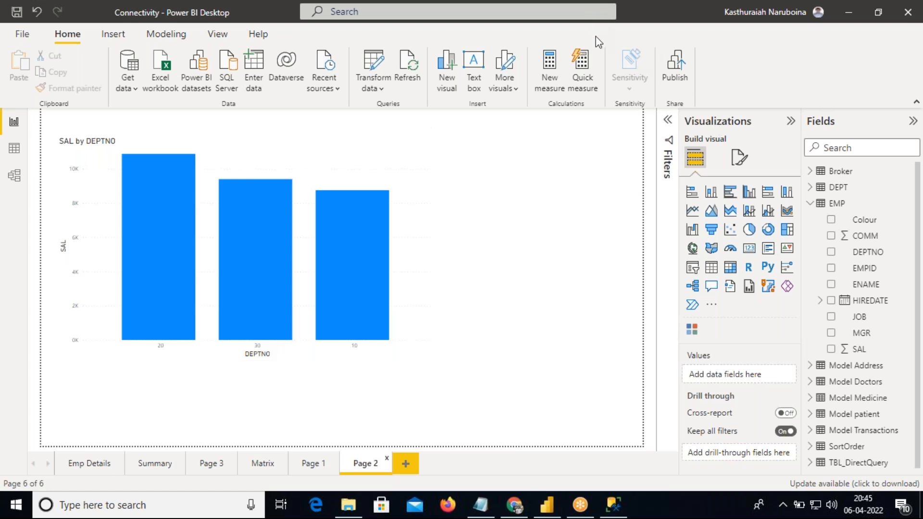
Step: Annotate the chart with freehand axis lines and a bracketed group of three columns labelled 10 beneath it
drag(90, 369, 389, 381)
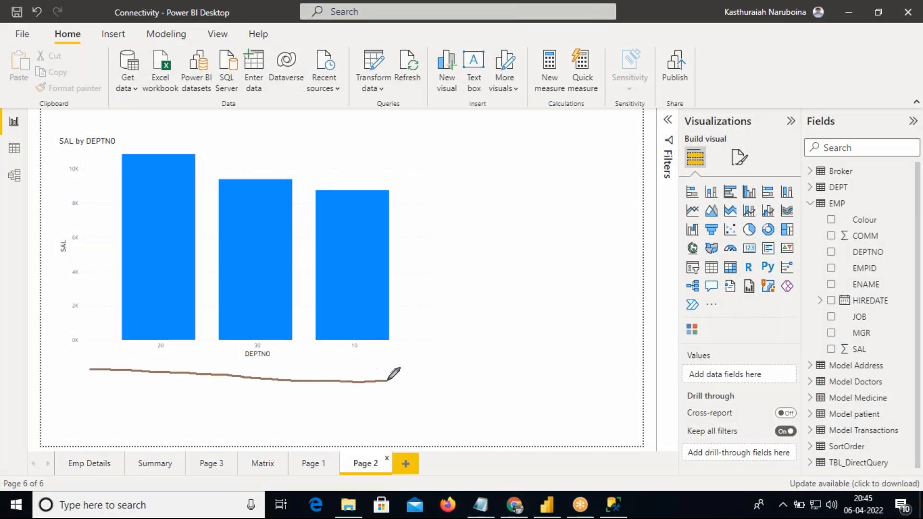
drag(54, 373, 58, 148)
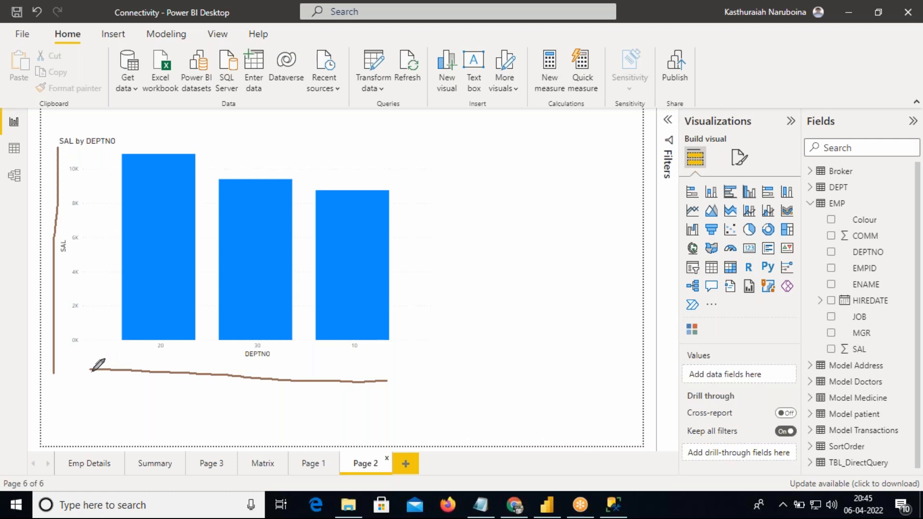
drag(89, 371, 380, 380)
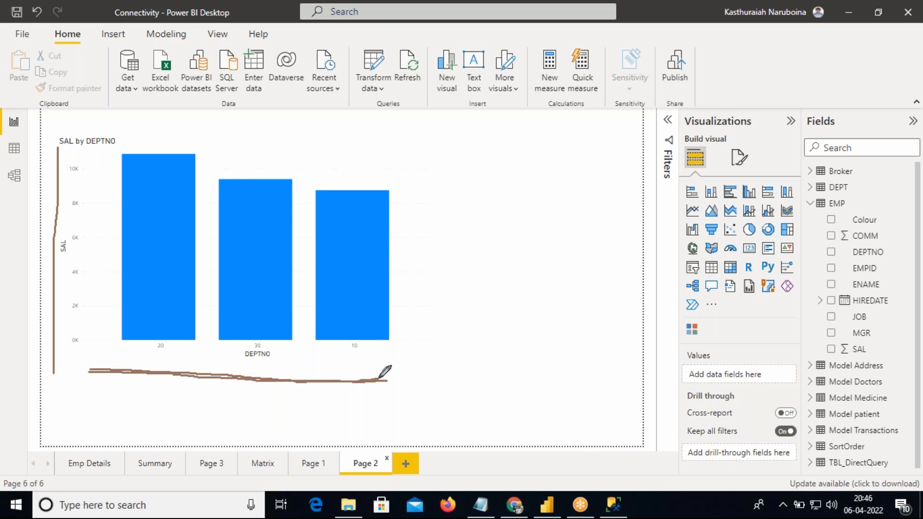
mouse_move(143, 406)
mouse_down()
mouse_move(142, 429)
mouse_move(195, 367)
mouse_up()
drag(98, 395, 101, 351)
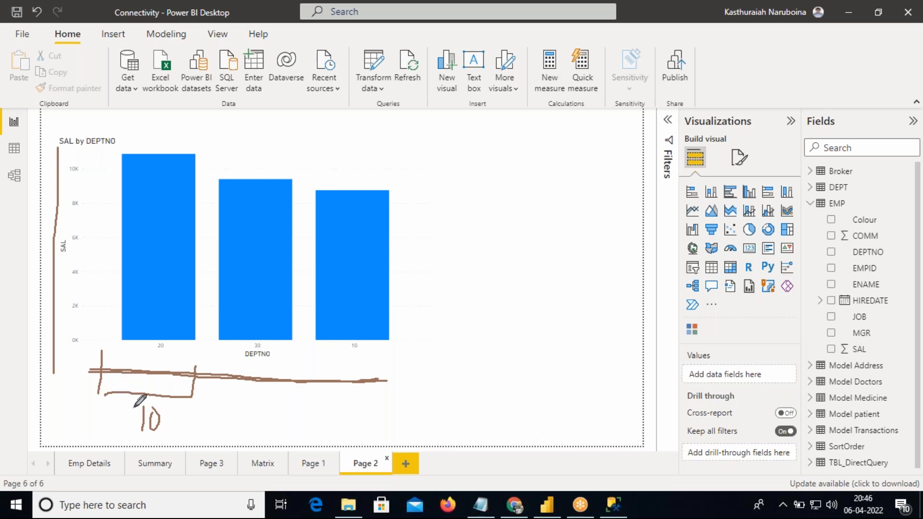
drag(105, 382, 201, 384)
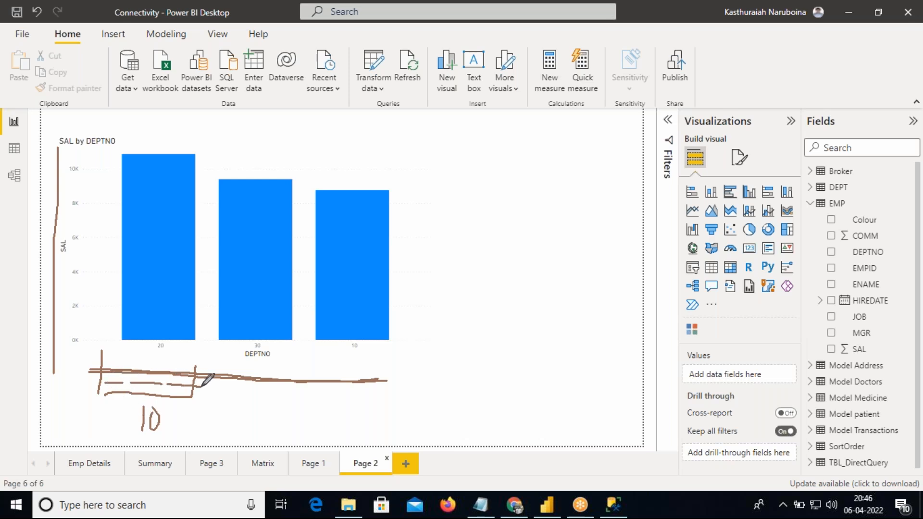
mouse_move(114, 383)
mouse_down()
mouse_move(125, 330)
mouse_move(118, 381)
mouse_up()
drag(134, 350, 134, 384)
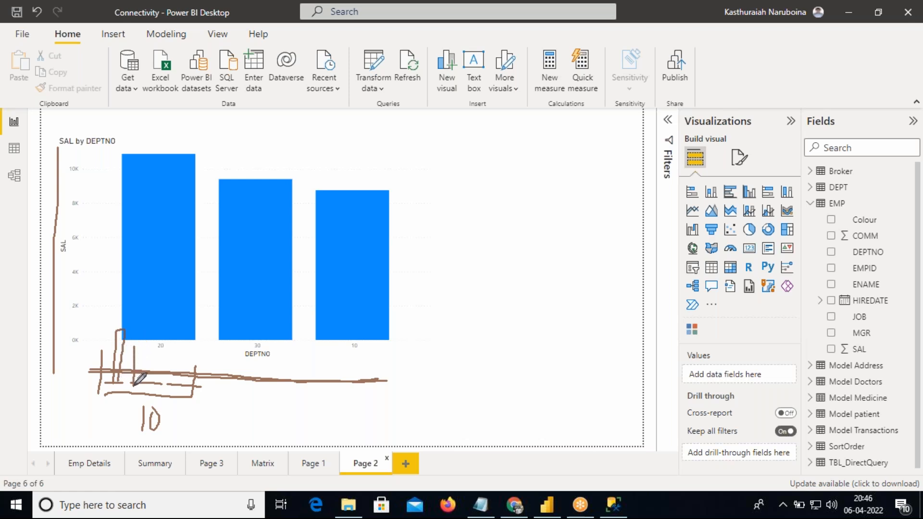
drag(133, 349, 148, 385)
drag(96, 415, 193, 399)
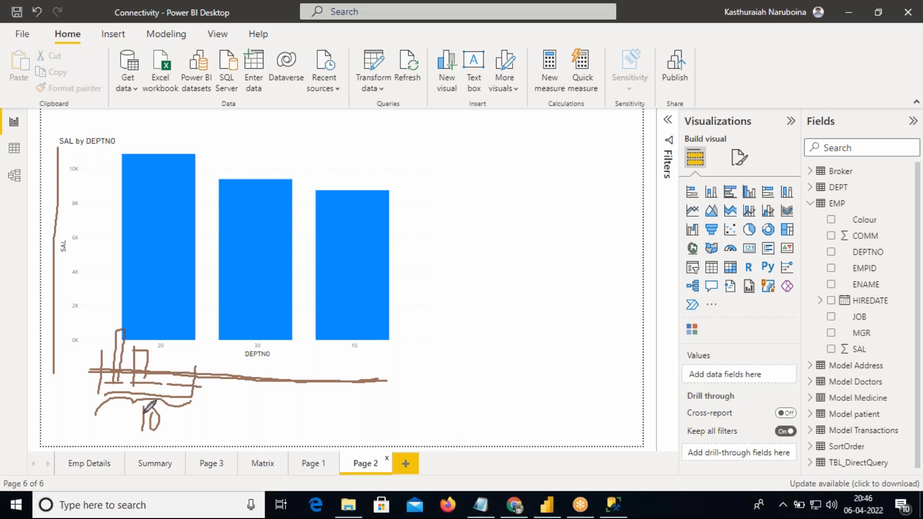
mouse_move(168, 385)
mouse_down()
mouse_move(170, 346)
mouse_move(187, 345)
mouse_move(186, 379)
mouse_move(195, 387)
mouse_up()
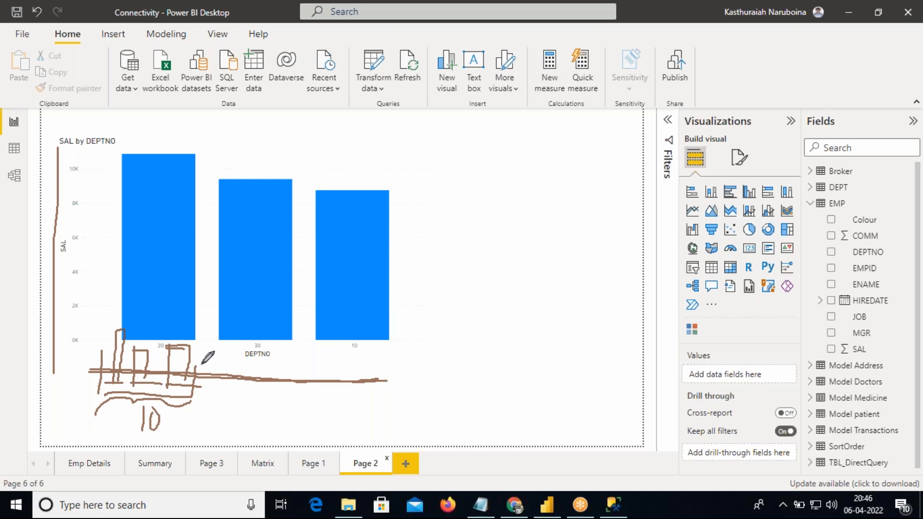
Step: Circle and tick the stacked and clustered bar and column chart types, and clear all freehand annotations
mouse_move(743, 177)
mouse_down()
mouse_move(722, 176)
mouse_move(721, 195)
mouse_move(743, 208)
mouse_move(764, 192)
mouse_move(751, 175)
mouse_up()
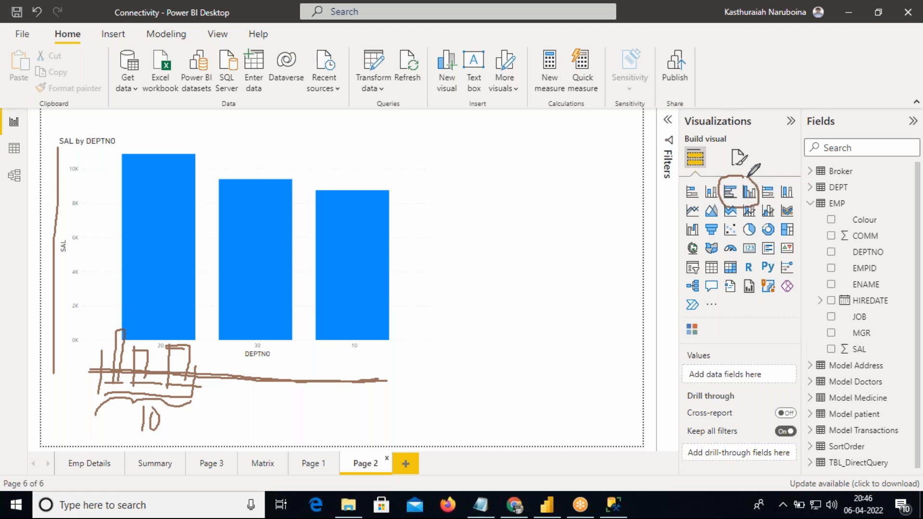
mouse_move(722, 185)
mouse_down()
mouse_move(702, 176)
mouse_move(679, 183)
mouse_move(681, 199)
mouse_move(710, 199)
mouse_up()
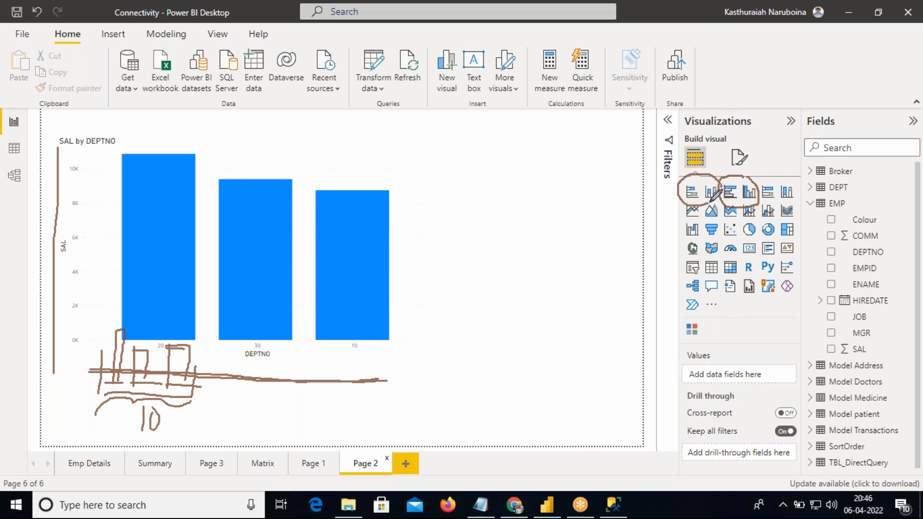
mouse_move(705, 172)
mouse_down()
mouse_move(719, 157)
mouse_move(683, 176)
mouse_move(697, 159)
mouse_up()
drag(743, 175, 766, 134)
drag(727, 168, 740, 151)
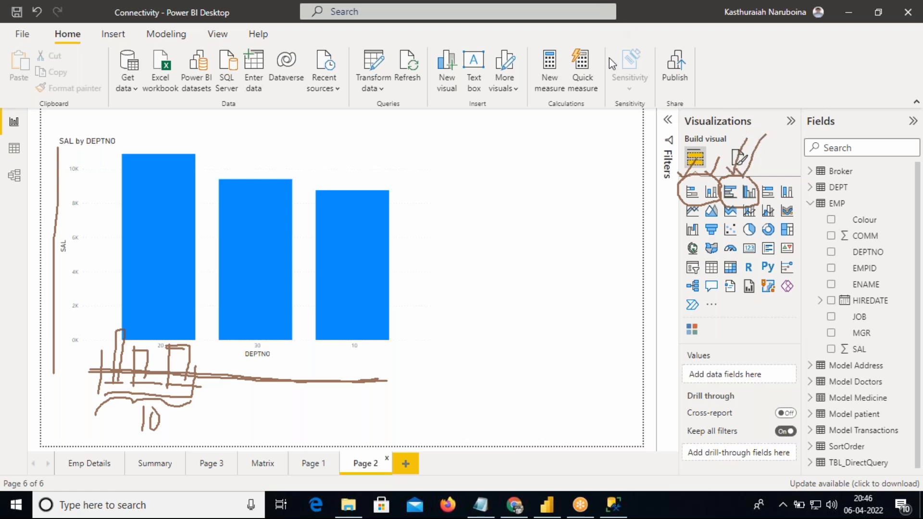
click(611, 101)
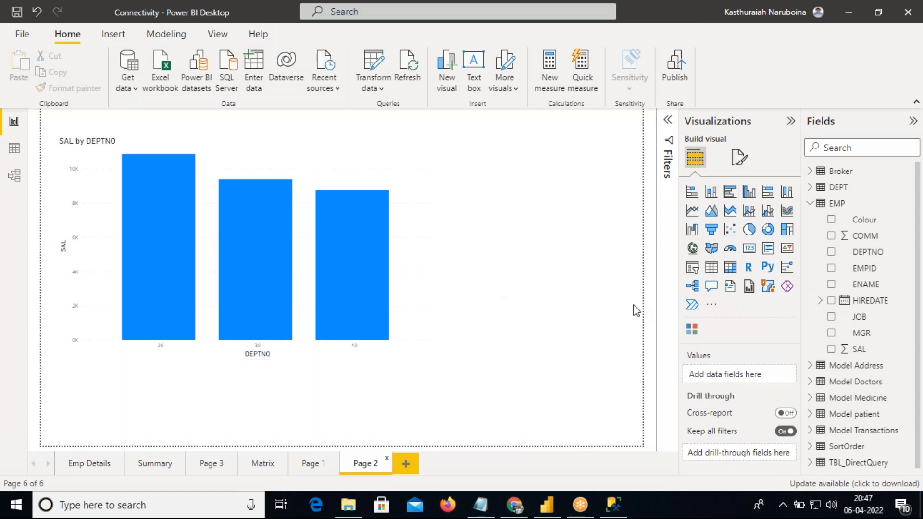
Step: Add JOB as the legend of the SAL by DEPTNO clustered column chart and widen the visual slightly
click(404, 301)
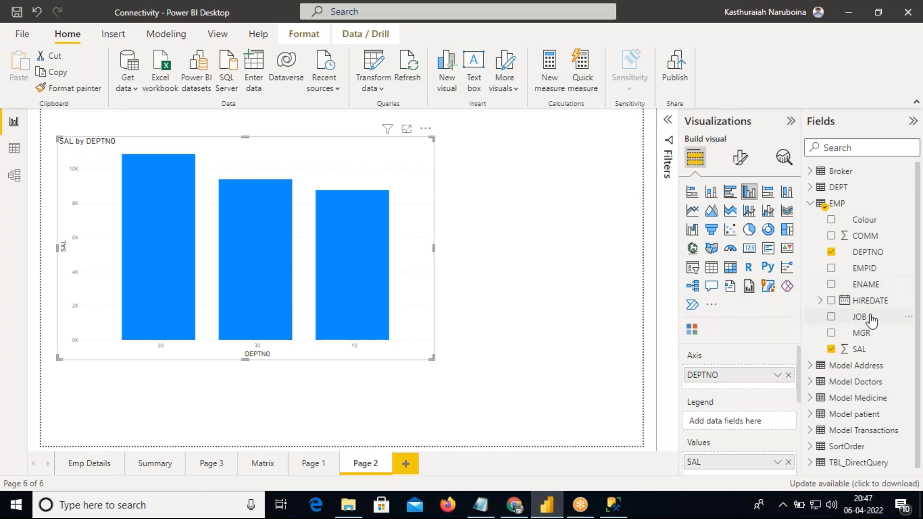
drag(870, 323, 760, 422)
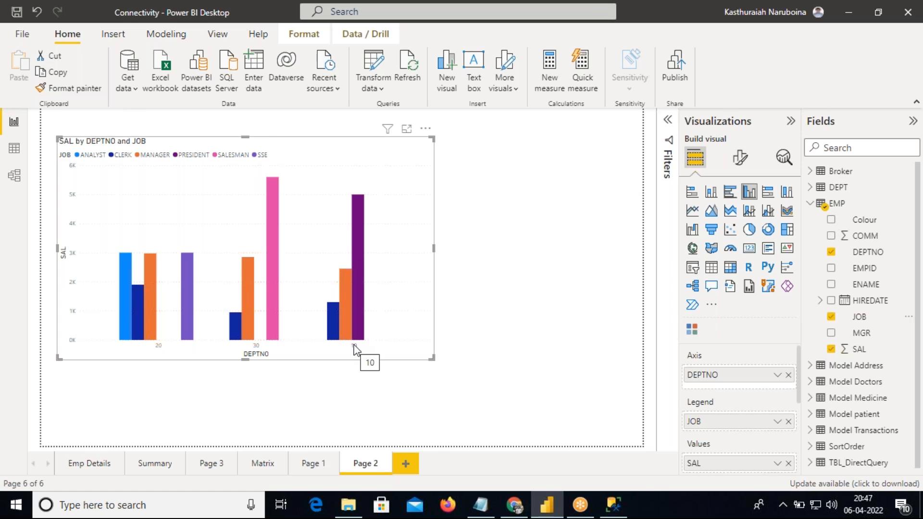
mouse_move(334, 325)
mouse_move(366, 266)
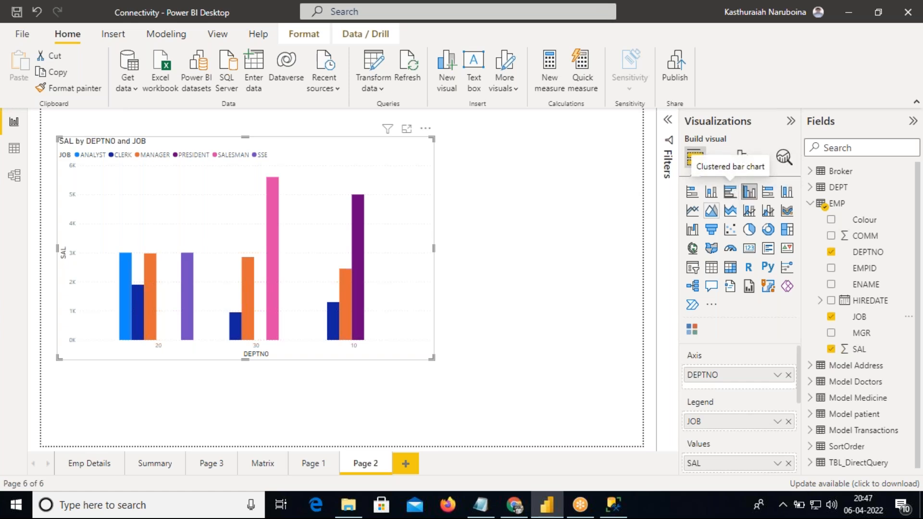
drag(432, 357, 464, 360)
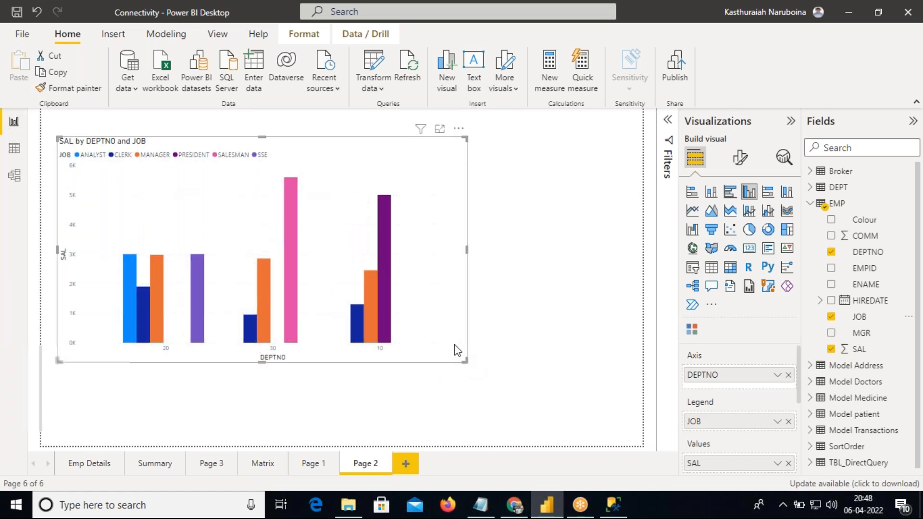
Step: Hide the clustered column chart's legend and turn on its data labels
click(741, 159)
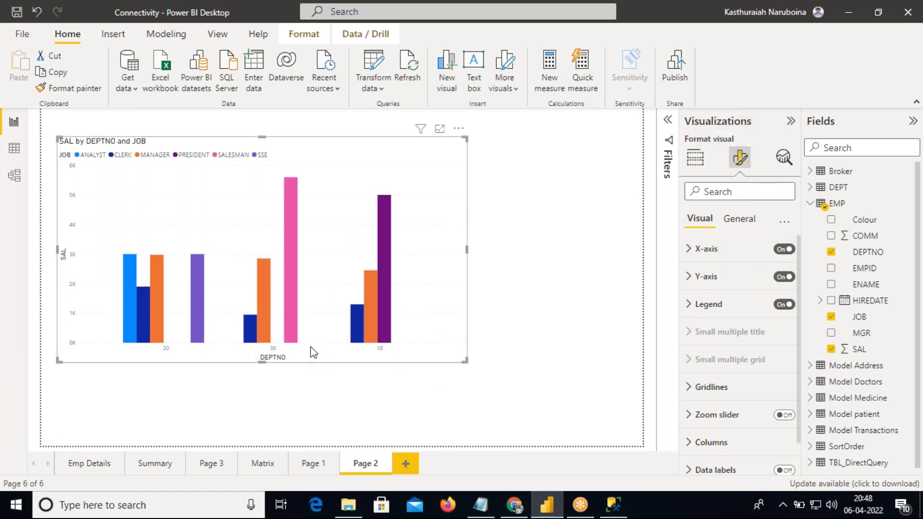
click(691, 251)
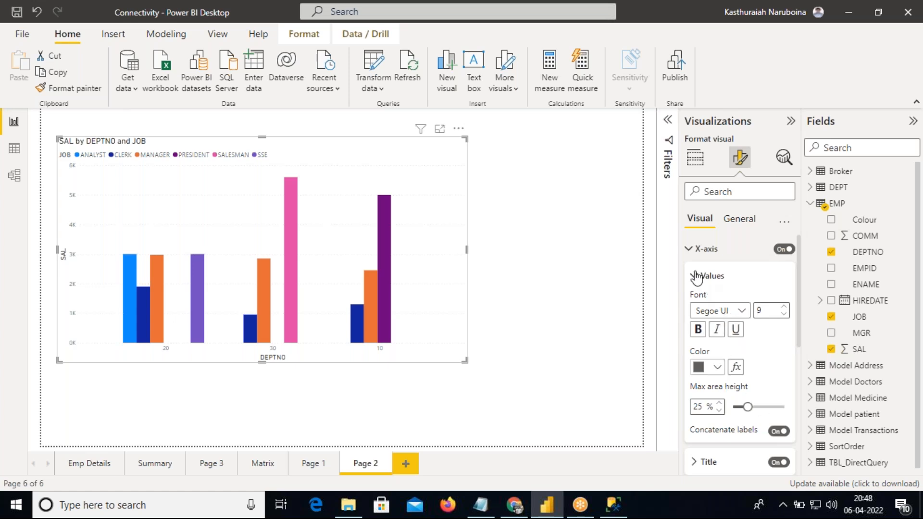
click(691, 251)
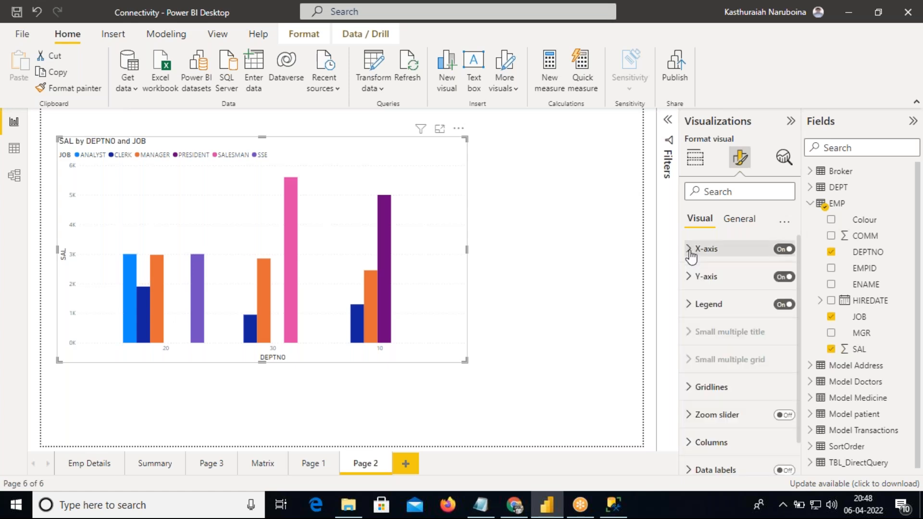
click(693, 286)
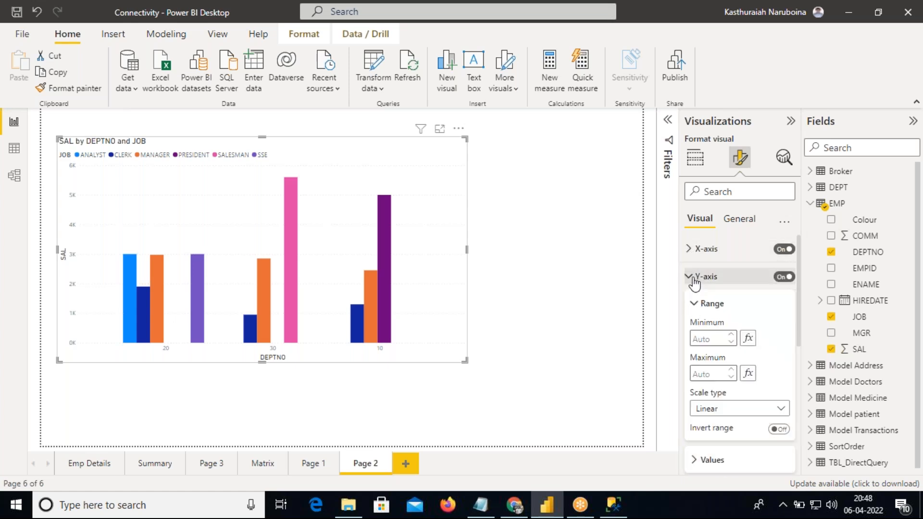
click(694, 283)
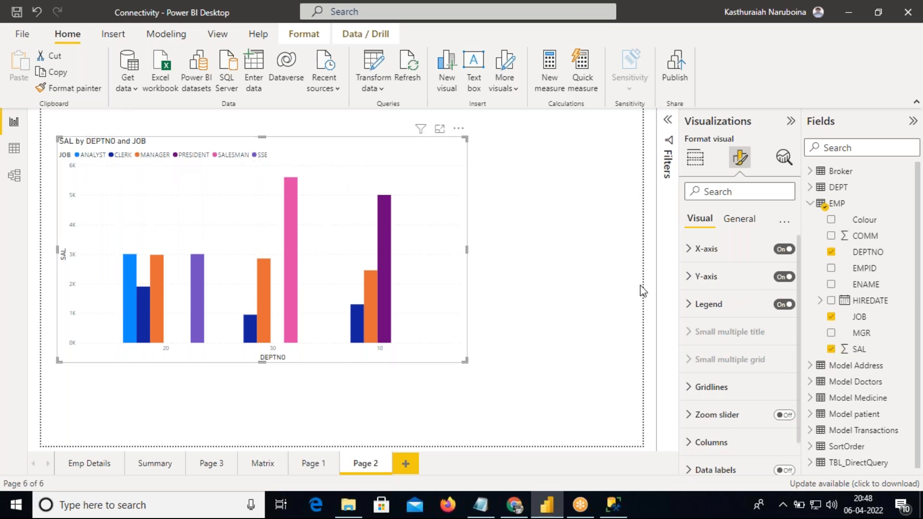
click(780, 306)
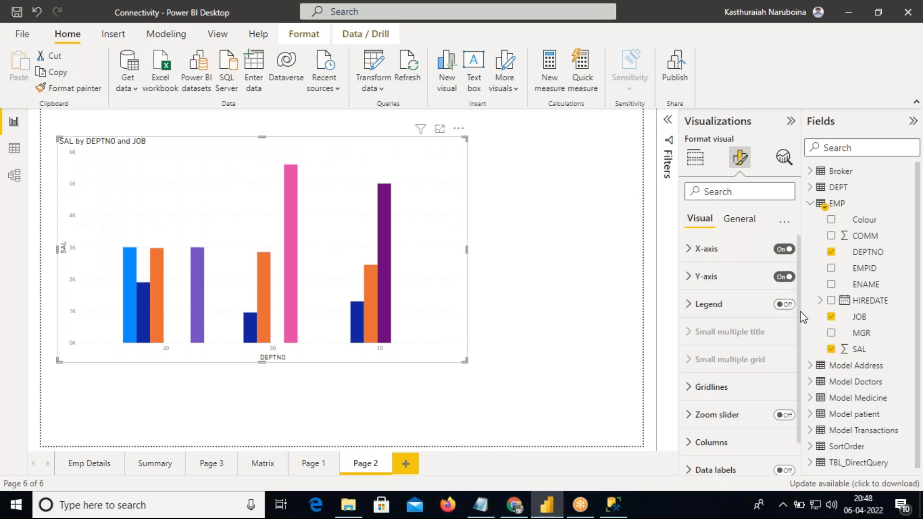
drag(797, 310, 798, 368)
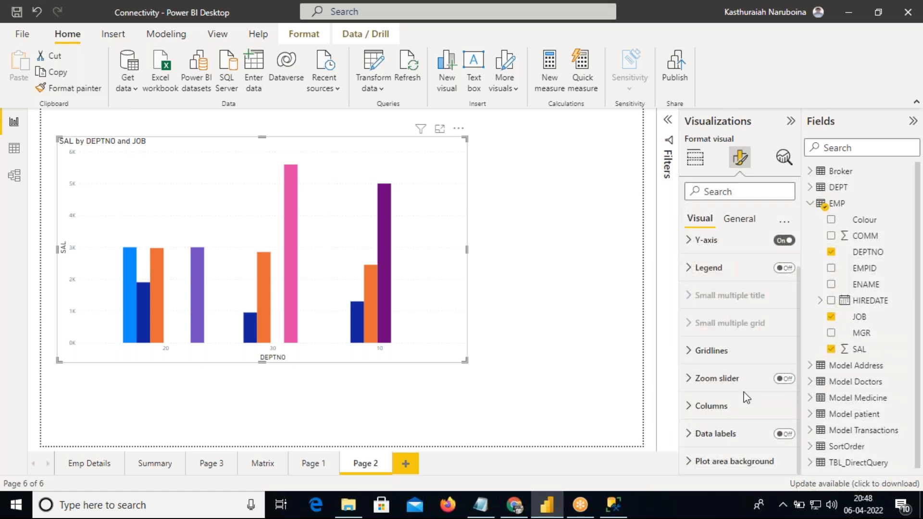
click(785, 434)
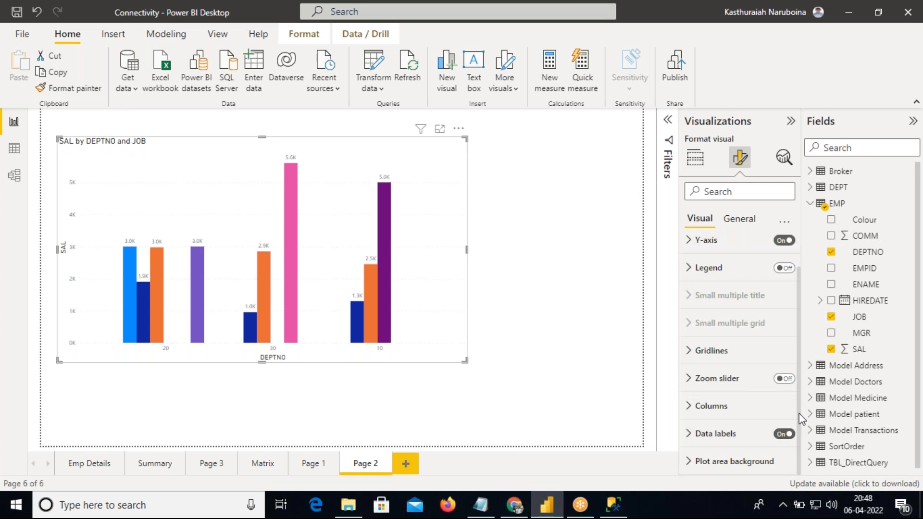
Step: Apply the data label settings to all series and set the label position to Outside end
click(694, 437)
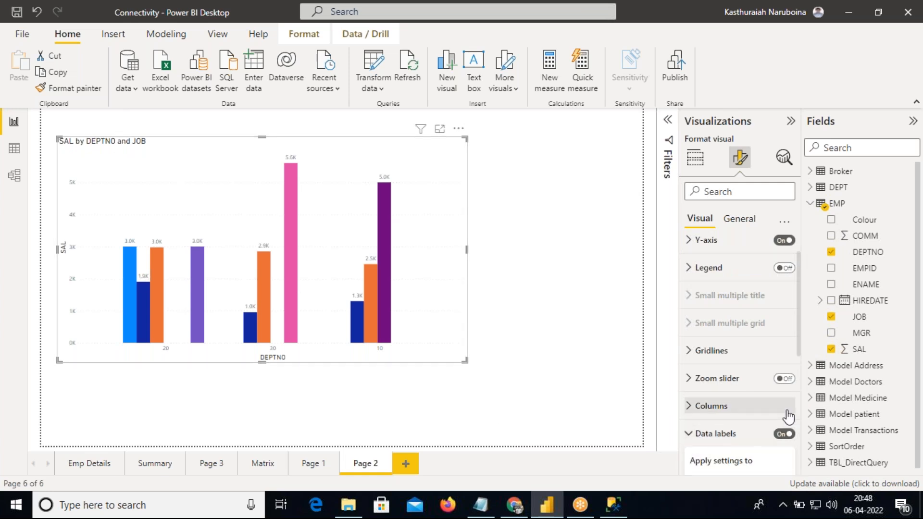
scroll(788, 346, down, 5)
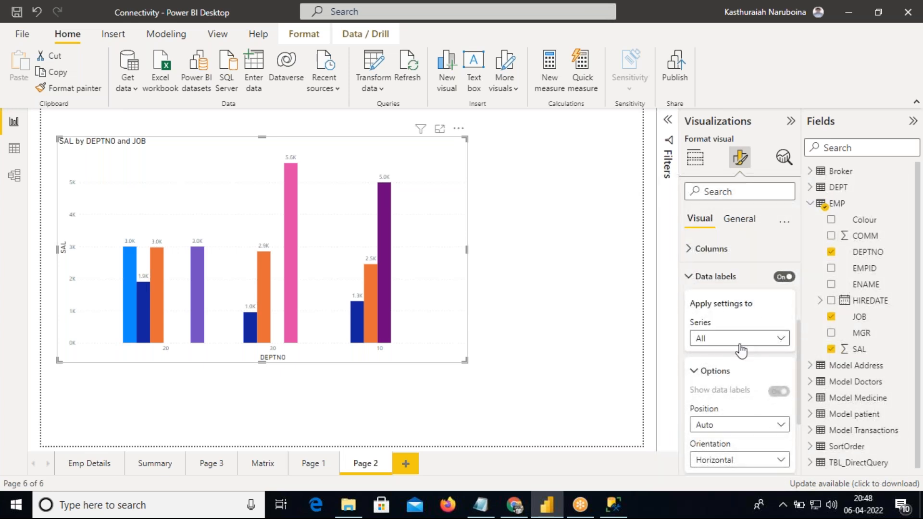
click(741, 349)
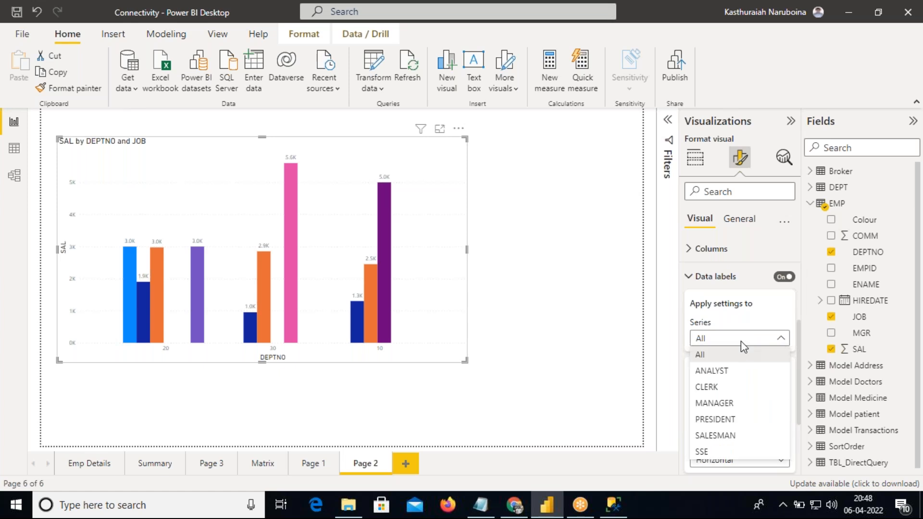
click(718, 356)
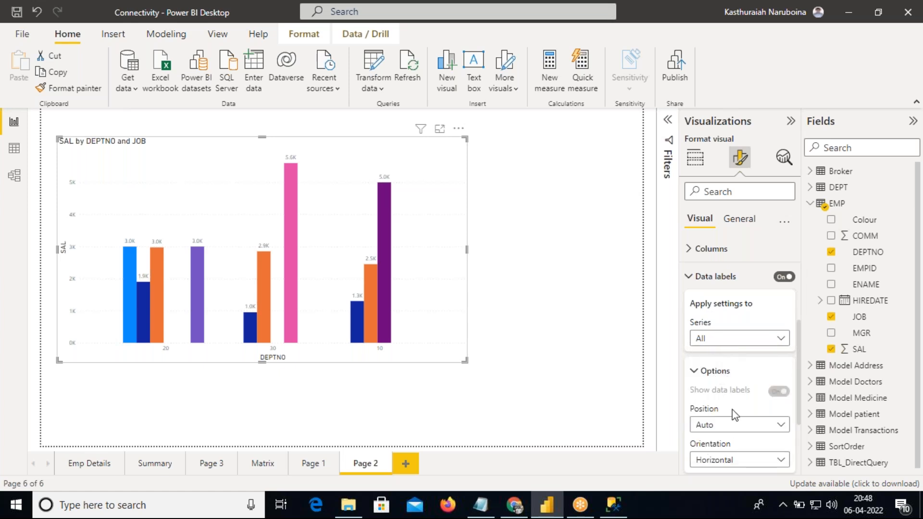
click(742, 430)
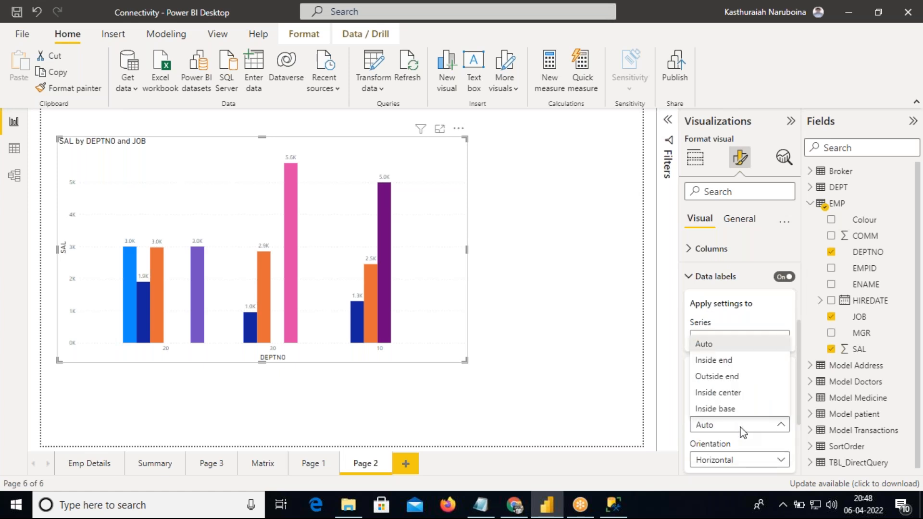
click(727, 376)
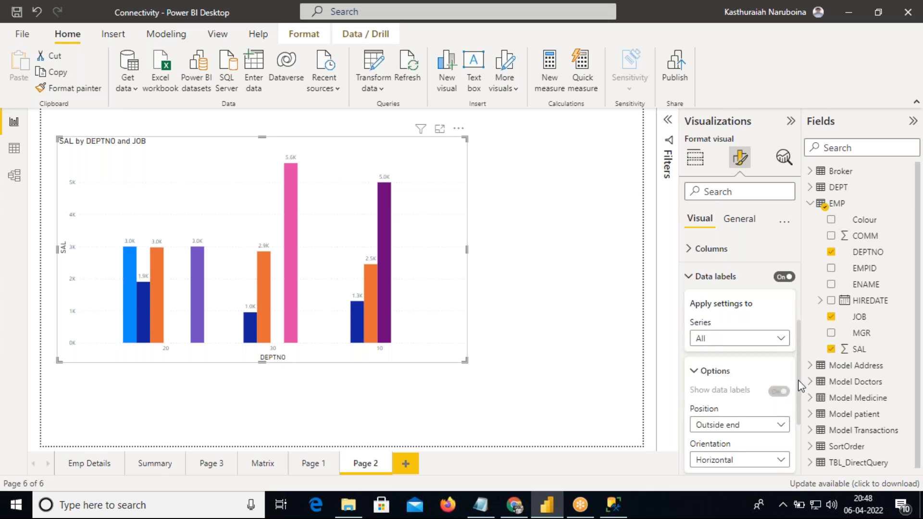
Step: Set the display units of the data label values to None
scroll(800, 382, down, 3)
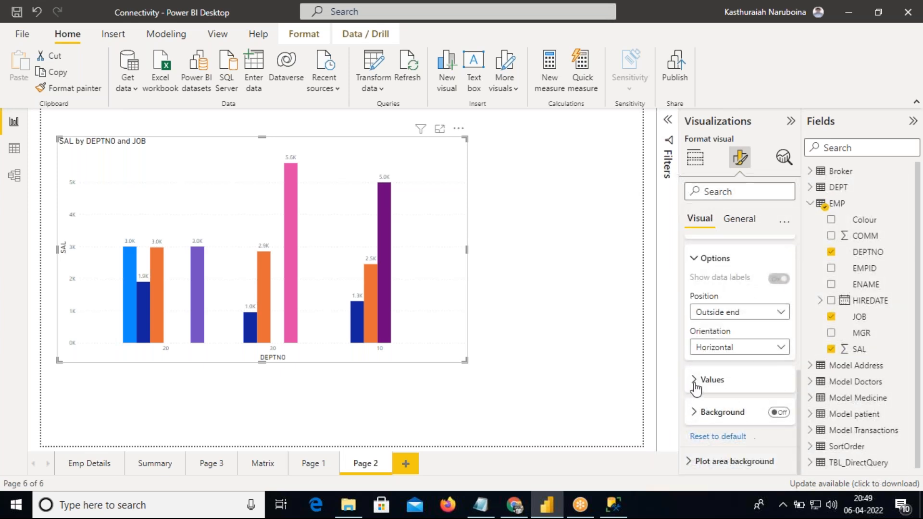
click(695, 382)
drag(797, 368, 796, 418)
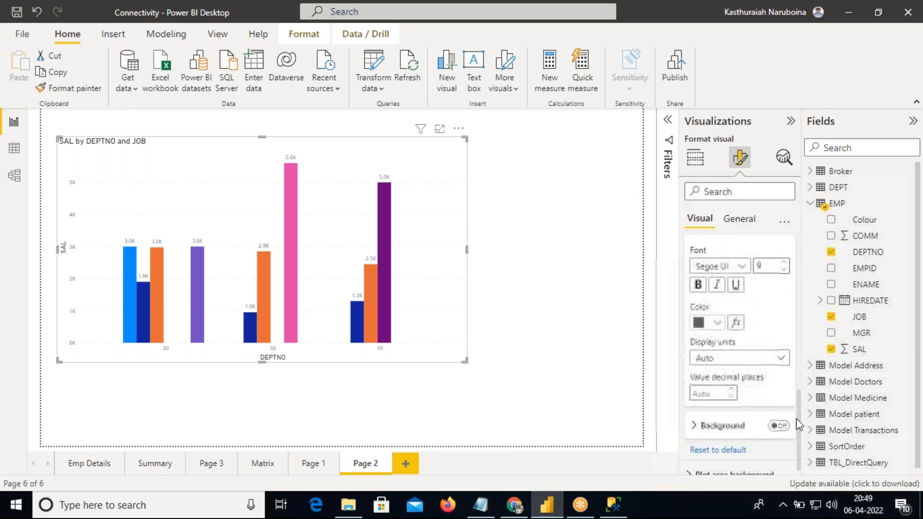
click(733, 363)
click(728, 387)
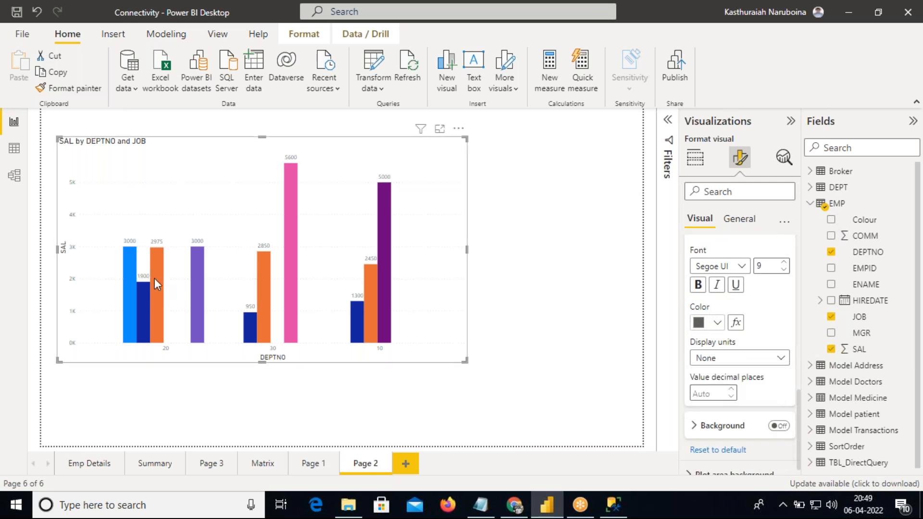
mouse_move(356, 318)
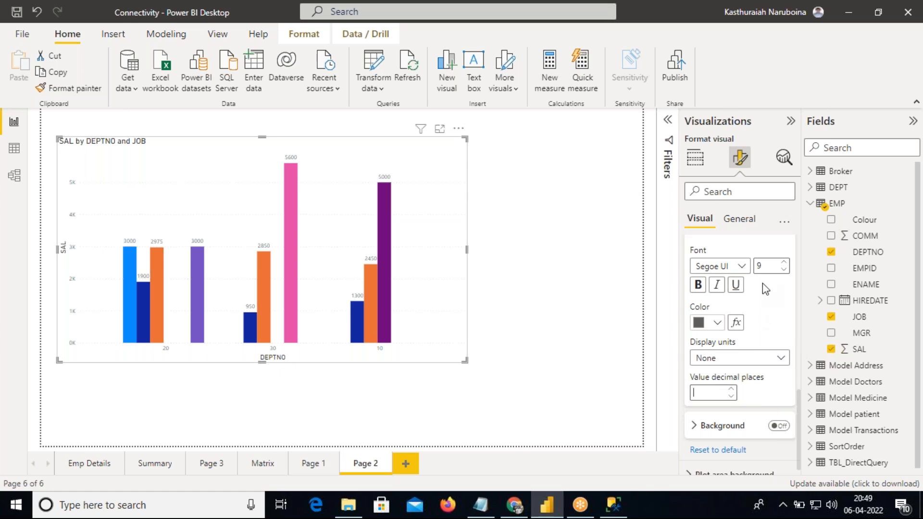
Step: Set the data label font size to 15 and collapse the data label settings
click(756, 266)
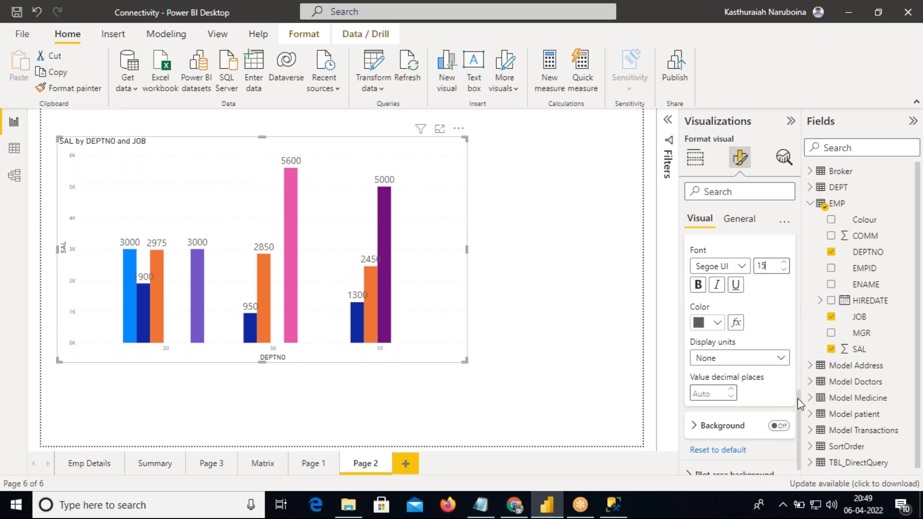
drag(798, 398, 800, 330)
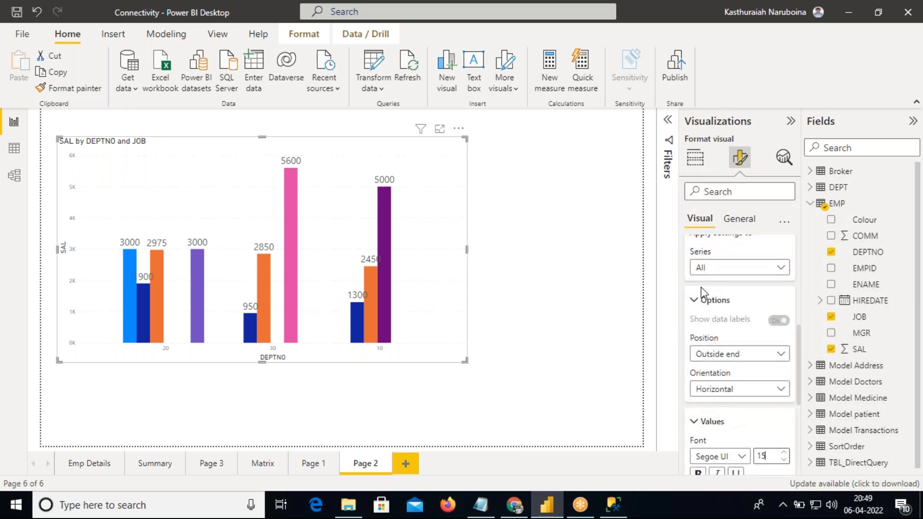
click(695, 300)
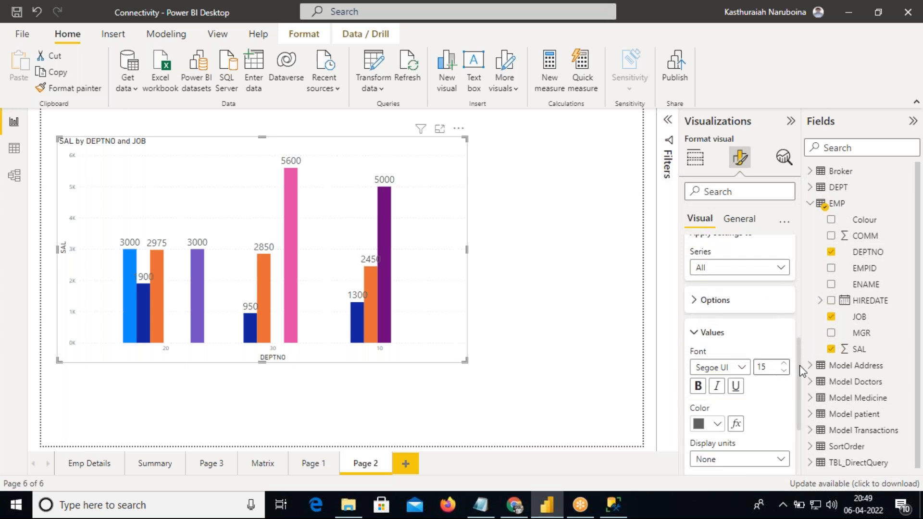
scroll(799, 368, up, 3)
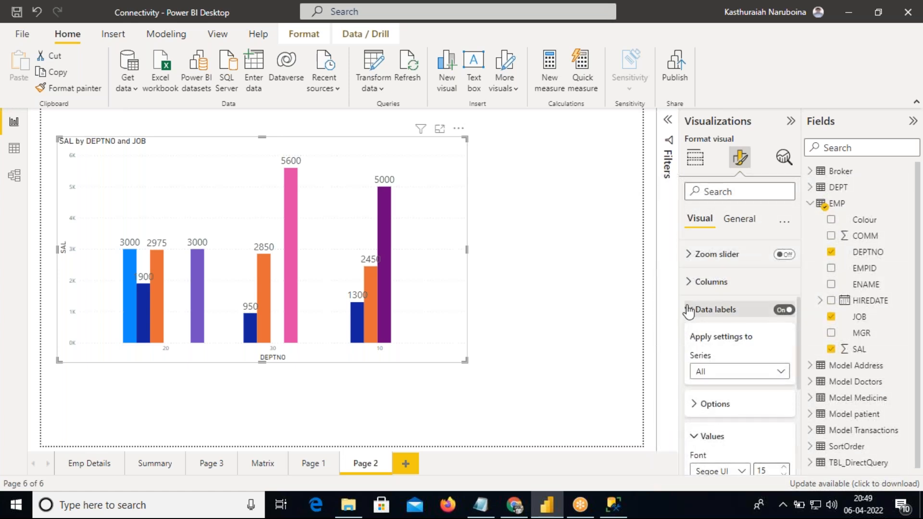
click(688, 312)
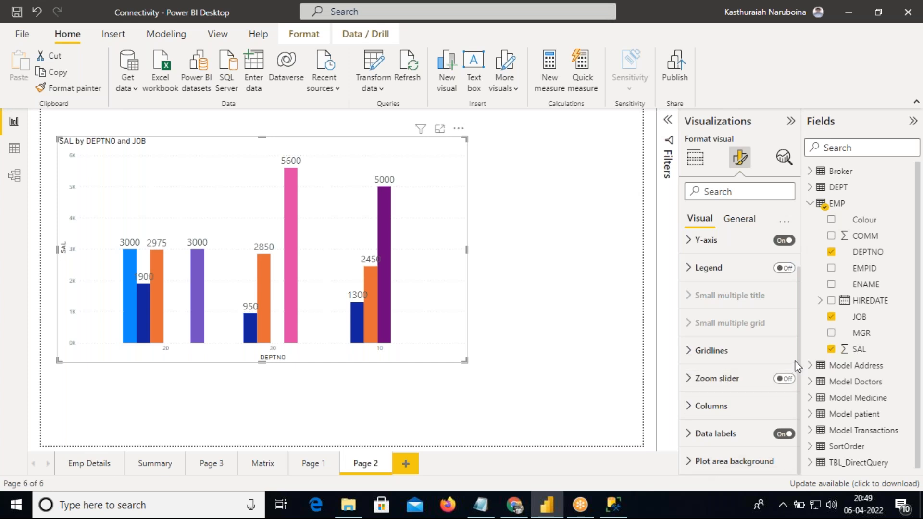
Step: Insert google.PNG from the Logo Images folder as the chart's plot area background
click(707, 461)
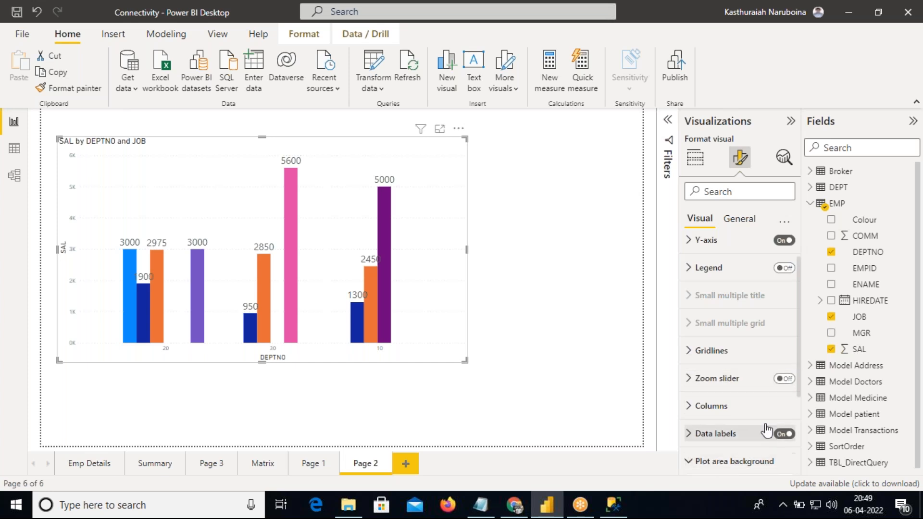
drag(798, 326, 806, 405)
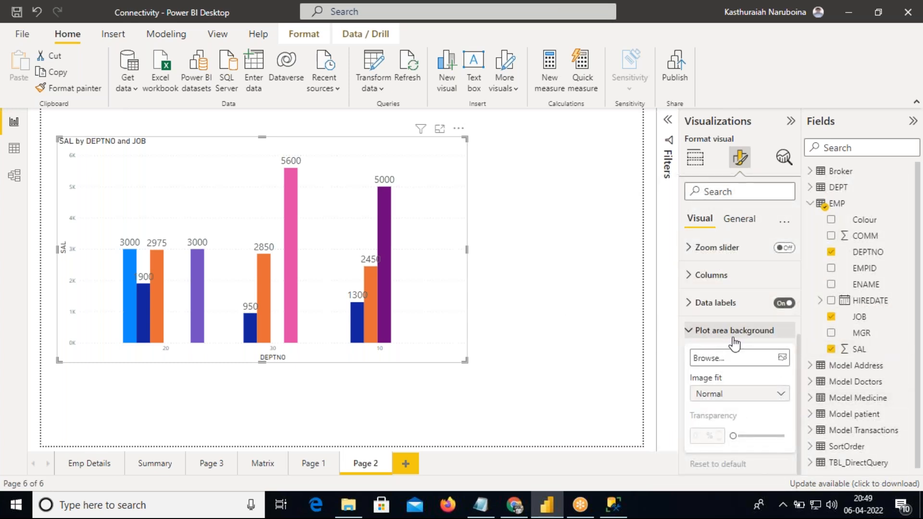
click(782, 357)
click(530, 159)
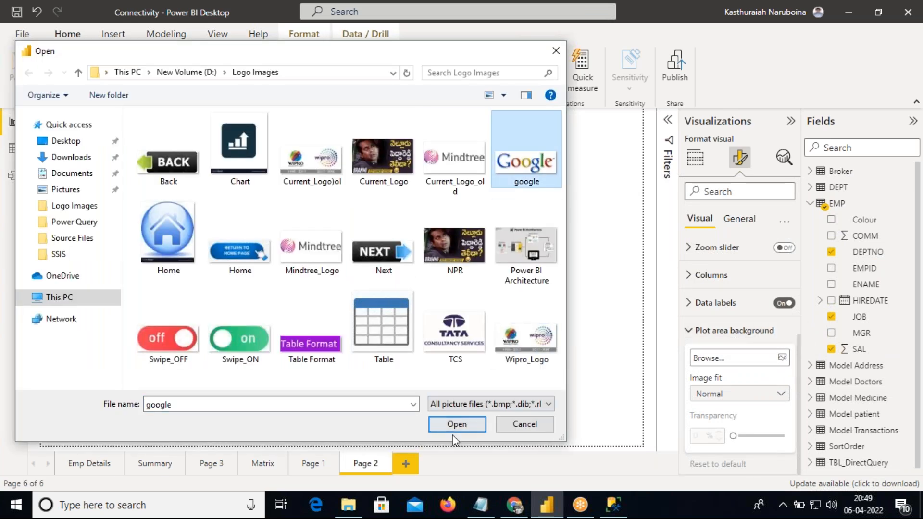
click(456, 424)
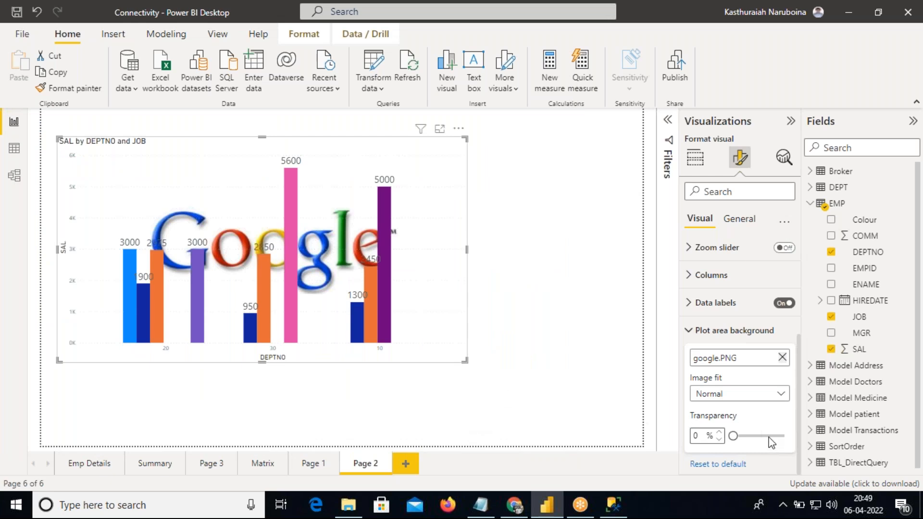
Step: Set the plot area background image's transparency to 76% and return to the visual's field setup
click(766, 436)
drag(770, 435, 771, 438)
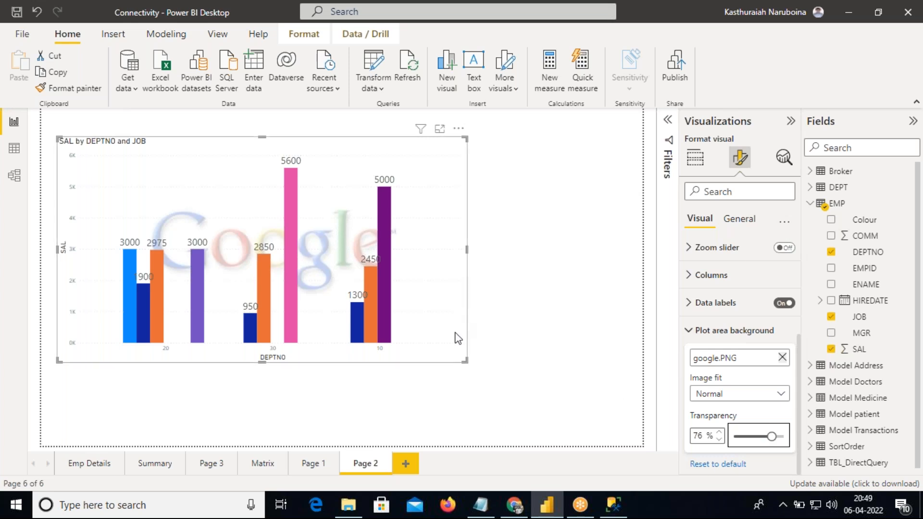
click(694, 331)
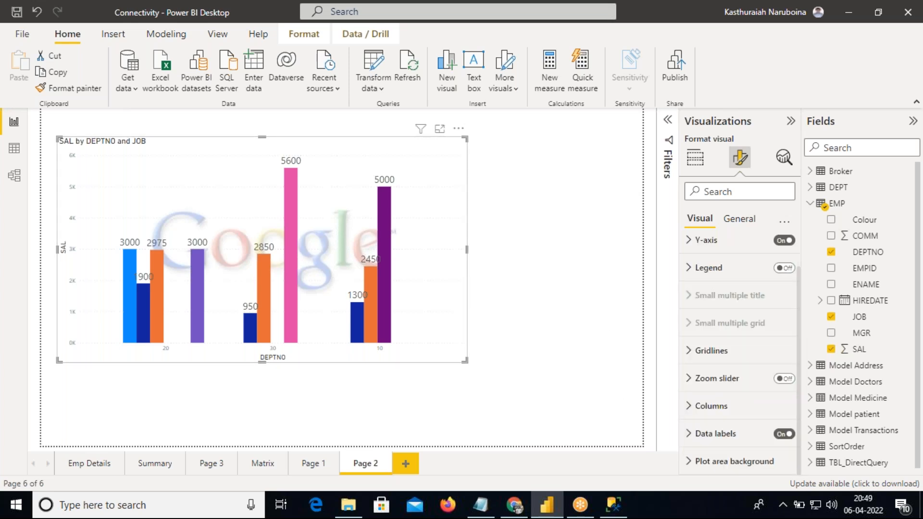
click(695, 158)
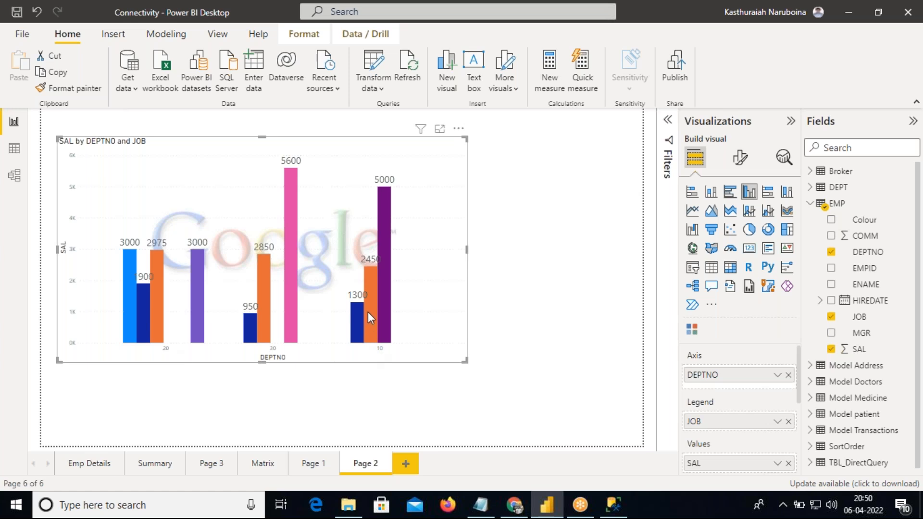
mouse_move(368, 313)
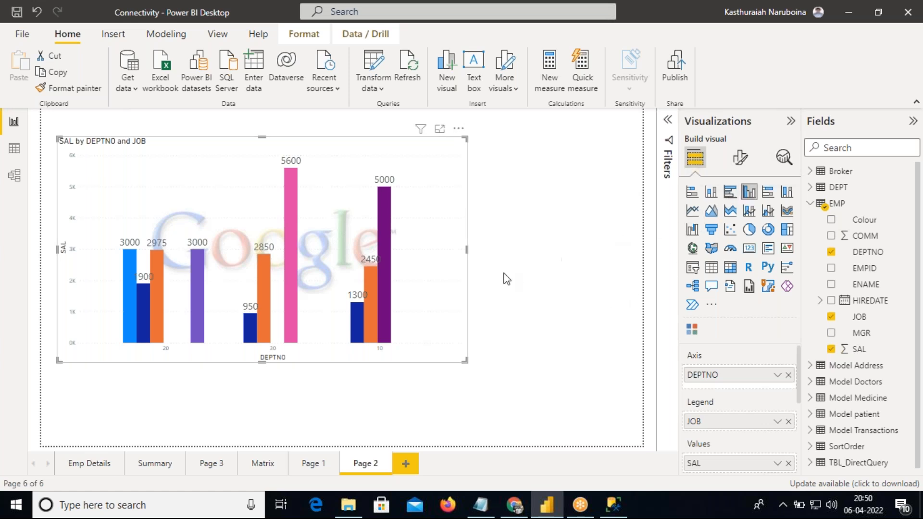
Step: Narrow the clustered column chart to about 60% of its width and move it against the page's left edge
drag(466, 248, 303, 249)
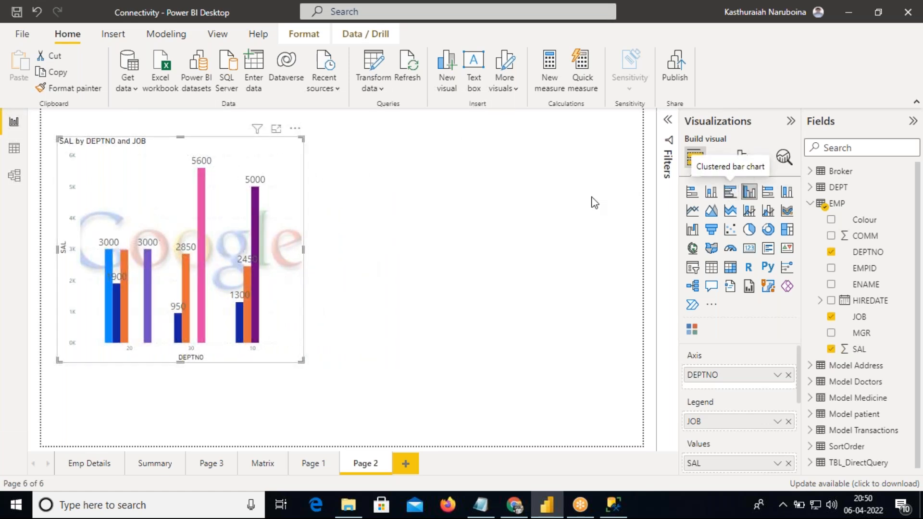
drag(304, 248, 297, 364)
drag(283, 329, 233, 341)
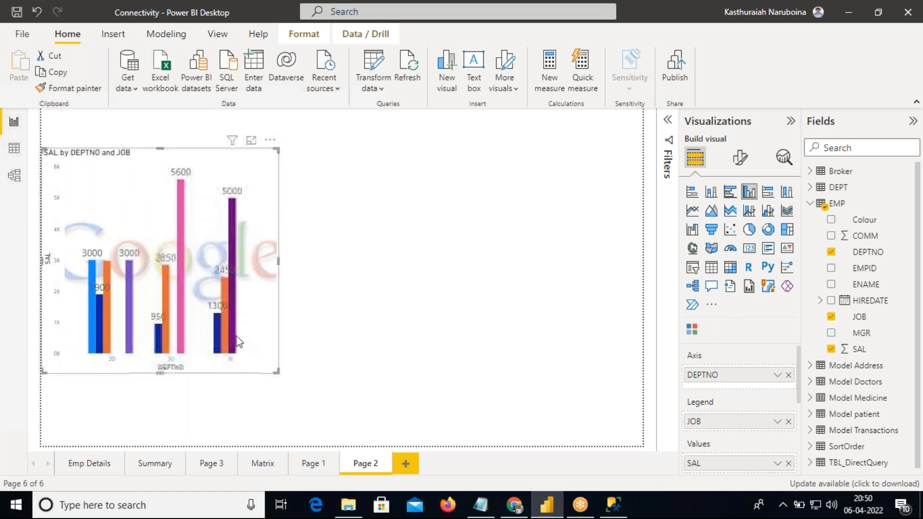
drag(247, 331, 251, 336)
Step: Duplicate the column chart, place the copy beside the original and change the copy to a clustered bar chart
key(ctrl+v)
drag(264, 306, 540, 313)
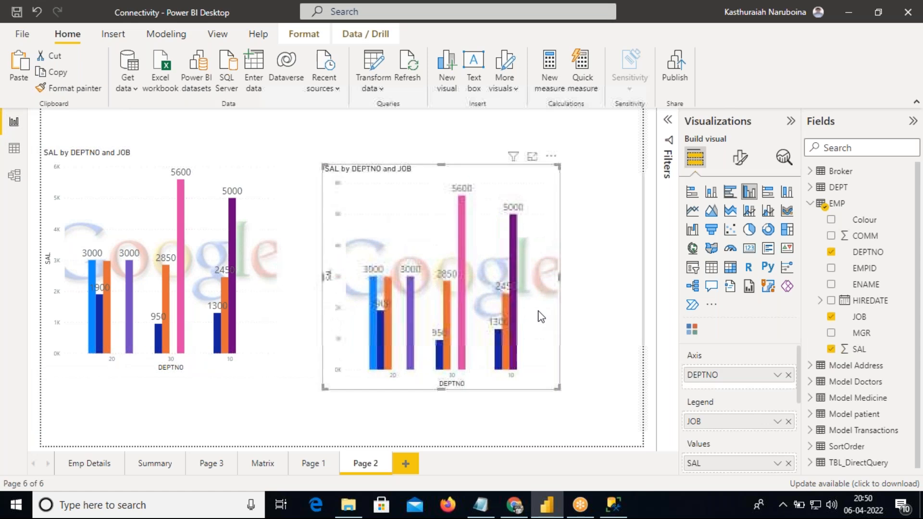
click(730, 192)
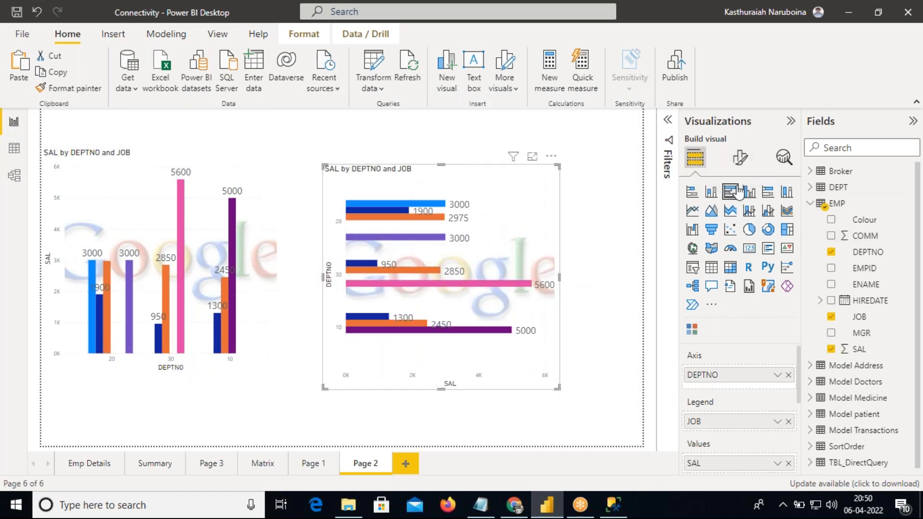
click(739, 161)
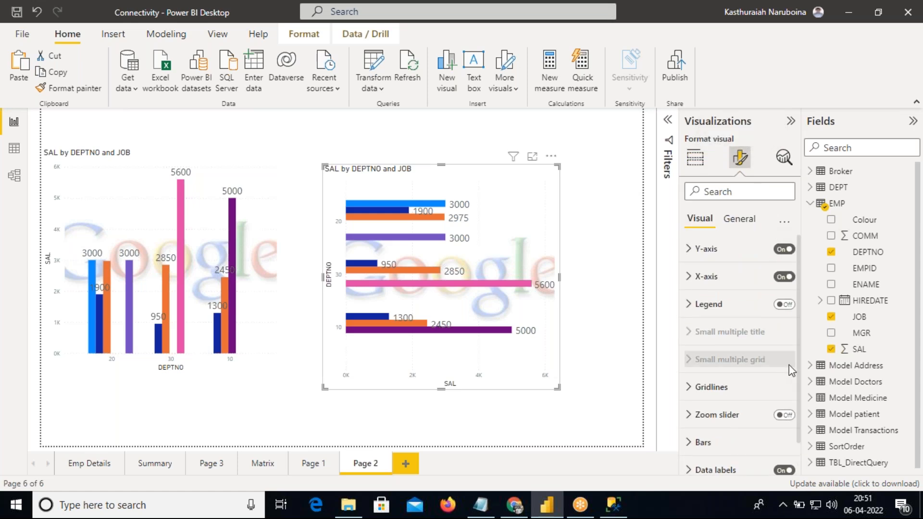
scroll(796, 371, down, 1)
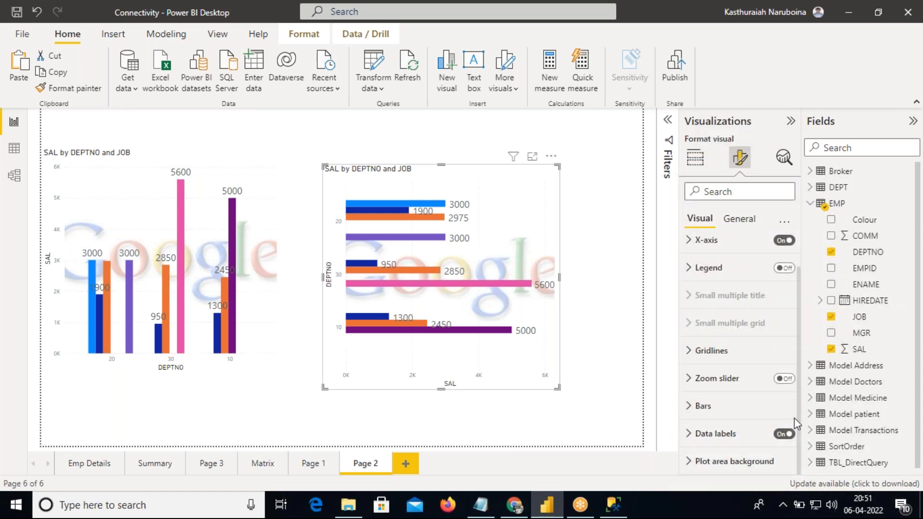
click(693, 162)
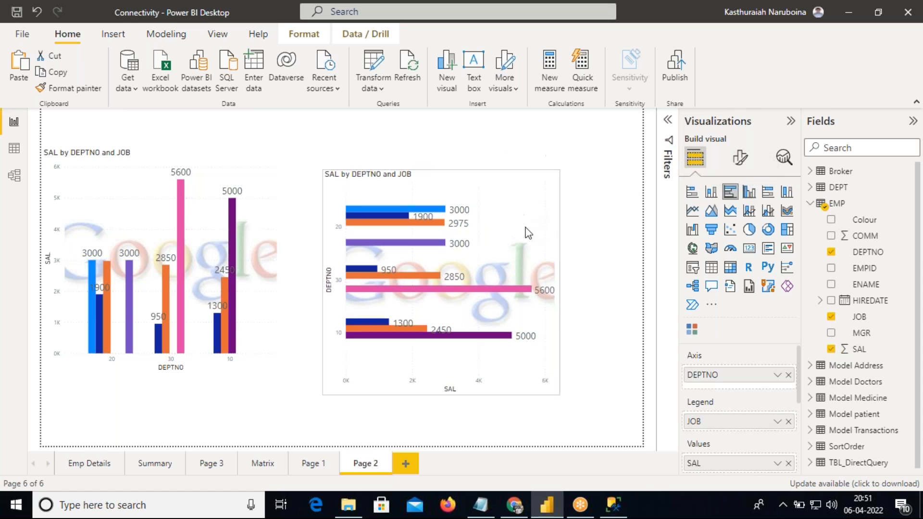
Step: Move both charts down to the page's bottom edge and turn on the visual border for each
drag(528, 231, 537, 286)
drag(270, 278, 267, 350)
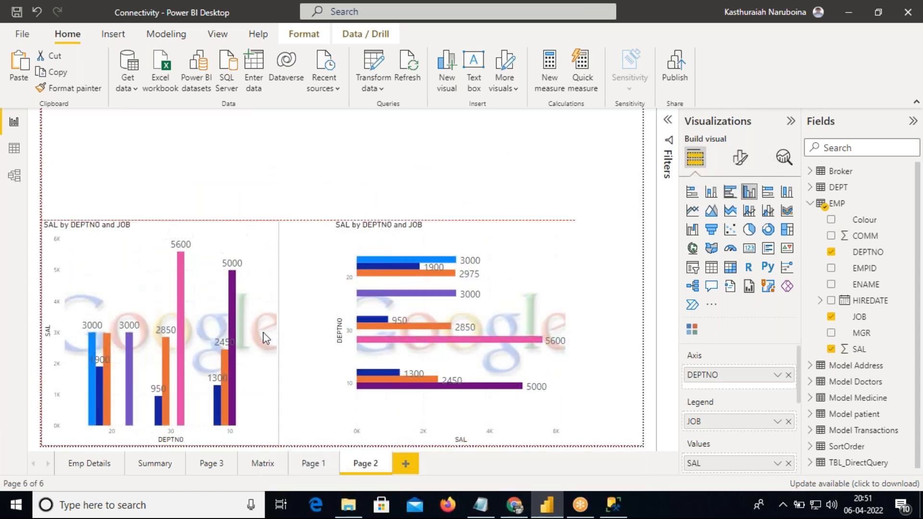
click(741, 157)
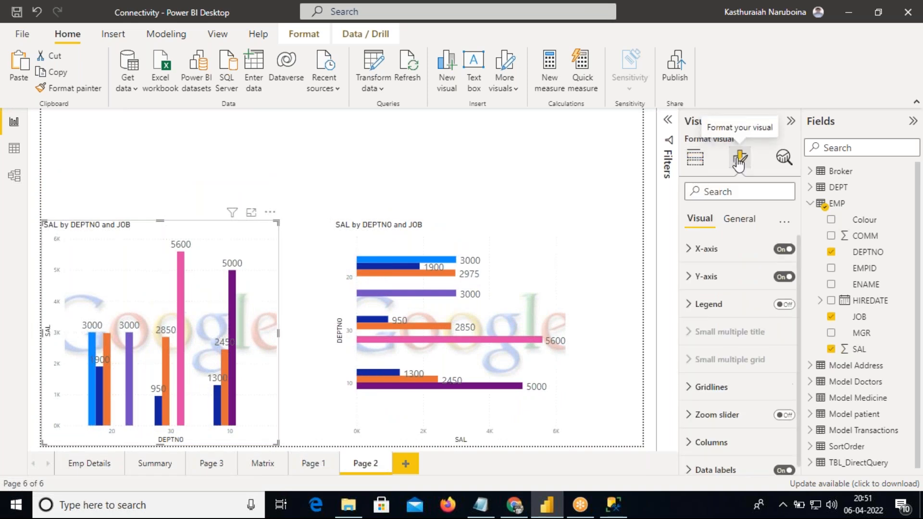
click(747, 222)
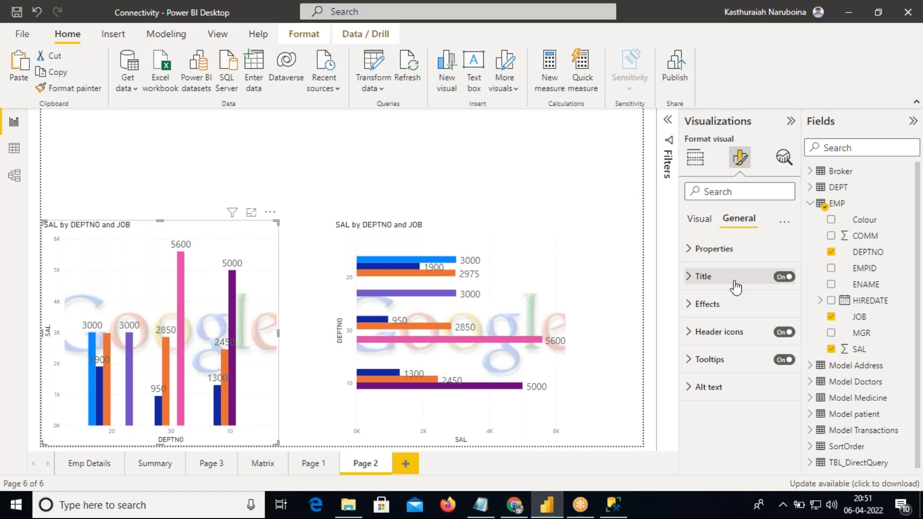
click(711, 305)
click(694, 331)
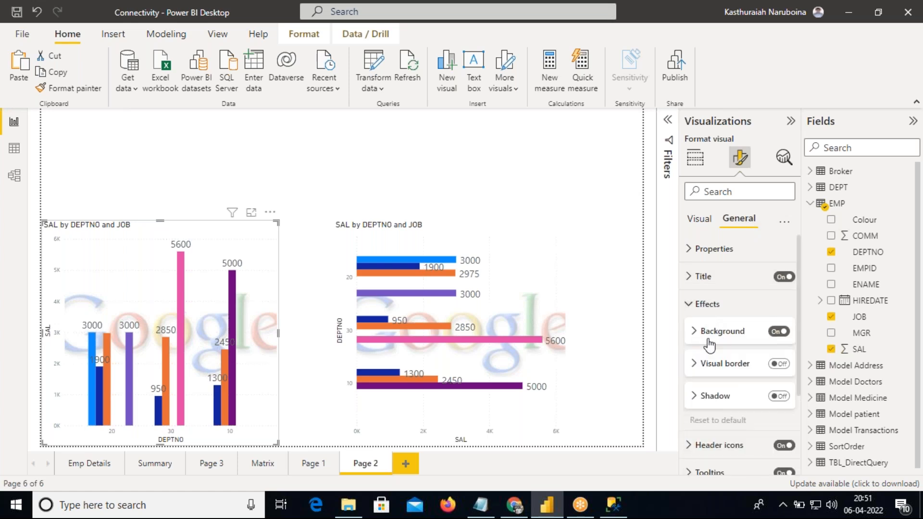
click(780, 365)
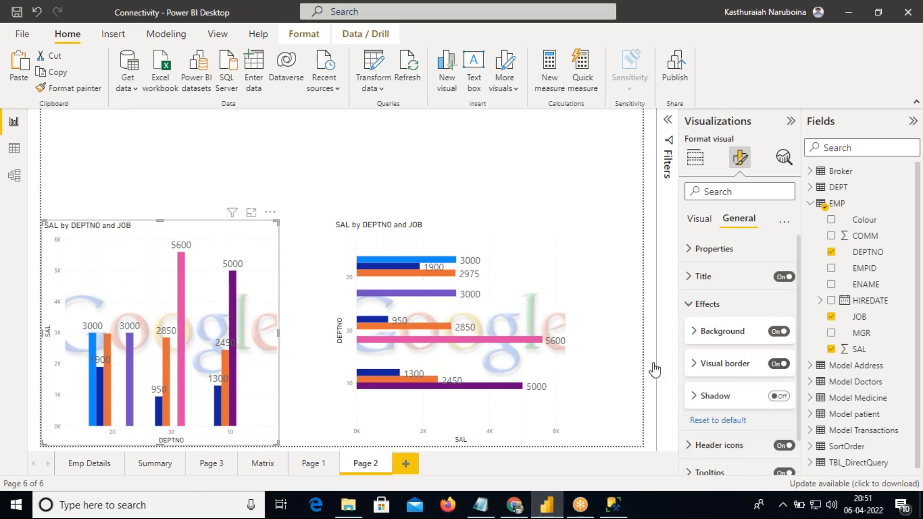
click(490, 314)
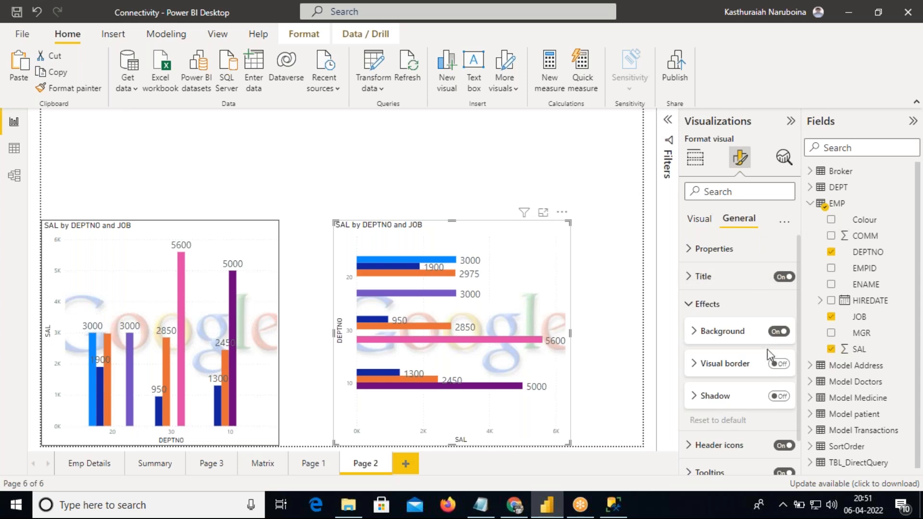
click(778, 364)
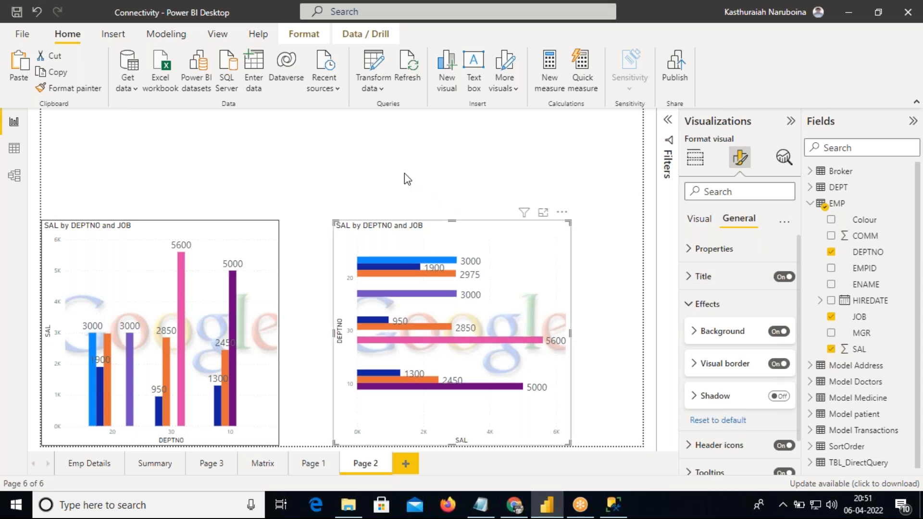
Step: Move the clustered bar chart flush against the column chart and clear the selection
click(405, 174)
drag(473, 271, 420, 272)
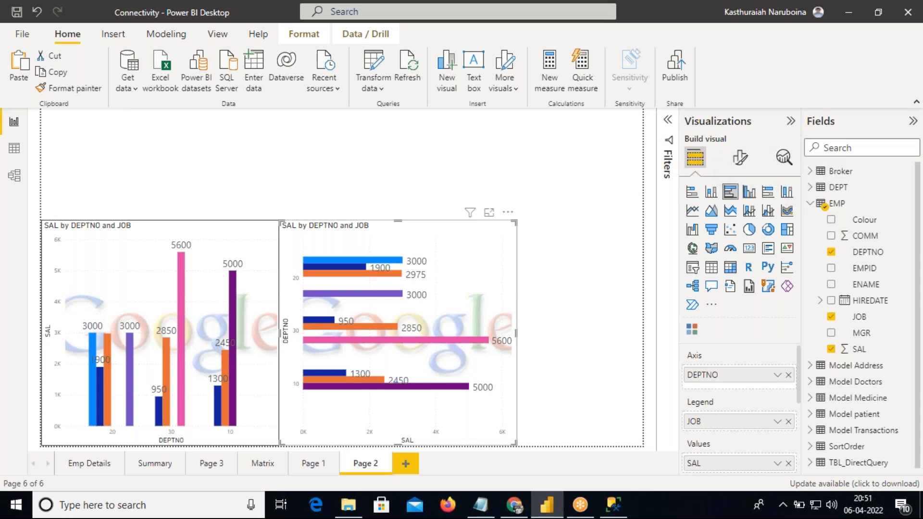
click(234, 329)
click(249, 331)
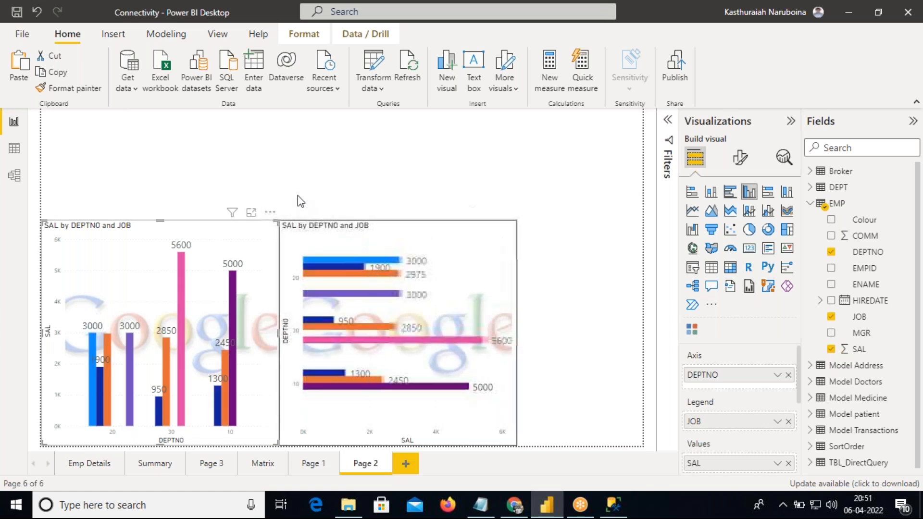
click(298, 174)
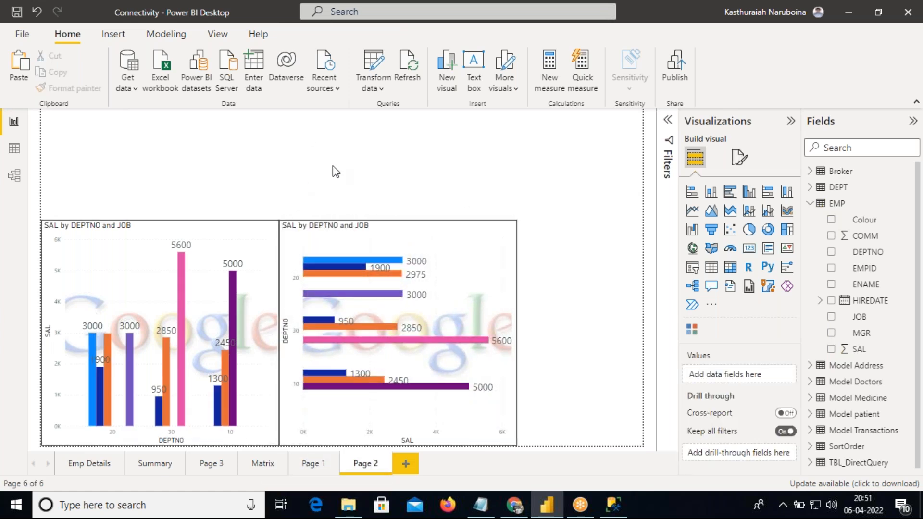
Step: Add a new report page and insert an empty 100% stacked column chart, enlarged and placed in the page's lower-left area
click(408, 464)
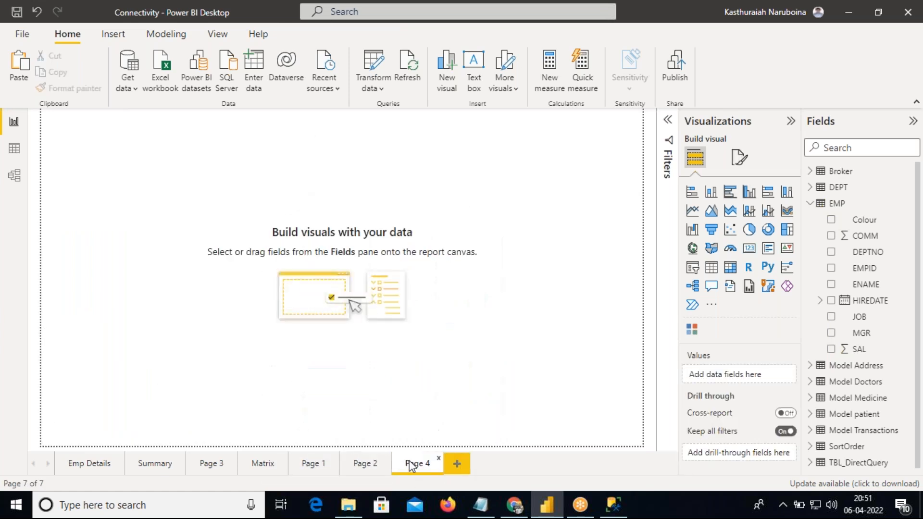
click(787, 192)
drag(111, 210, 116, 282)
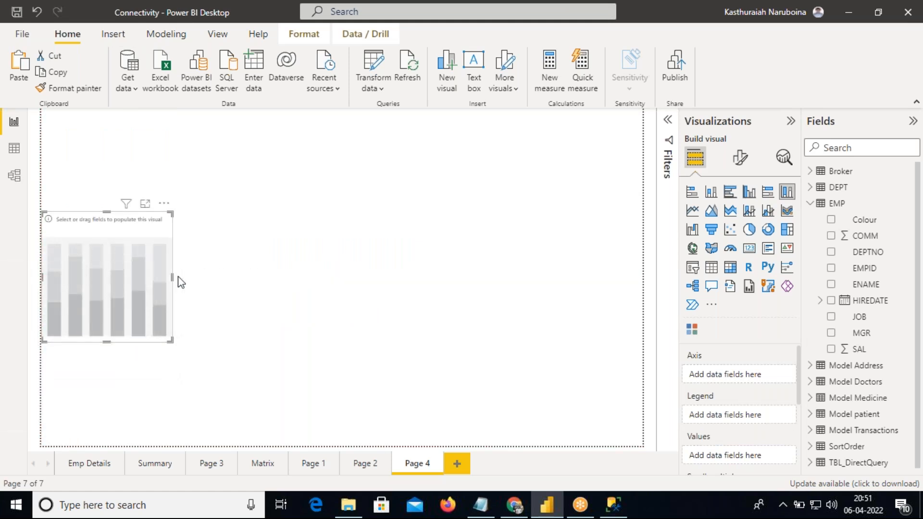
drag(173, 278, 268, 279)
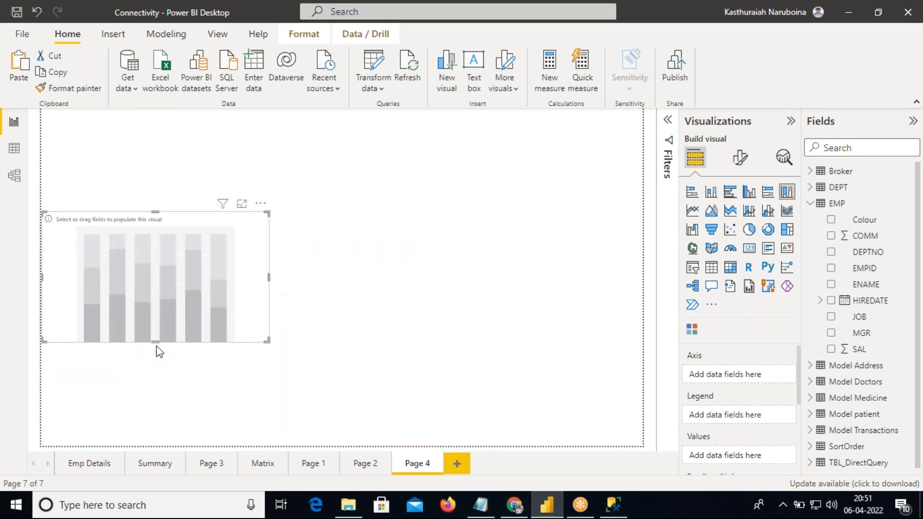
drag(155, 341, 154, 406)
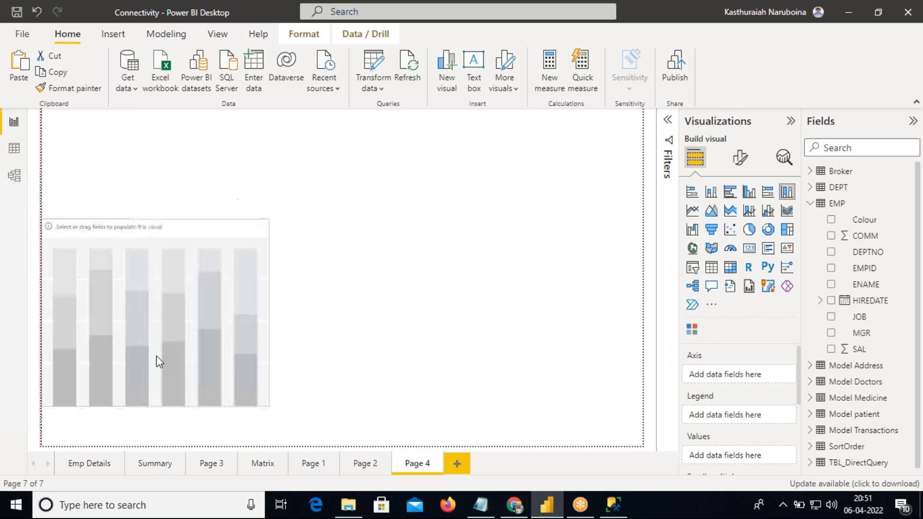
Step: Sketch chart axes on the screen with the annotation pen, labelling the horizontal axis 10, 20 and 30 and the vertical axis as salary
click(591, 7)
click(588, 38)
mouse_move(336, 180)
mouse_down()
mouse_move(351, 387)
mouse_move(673, 383)
mouse_up()
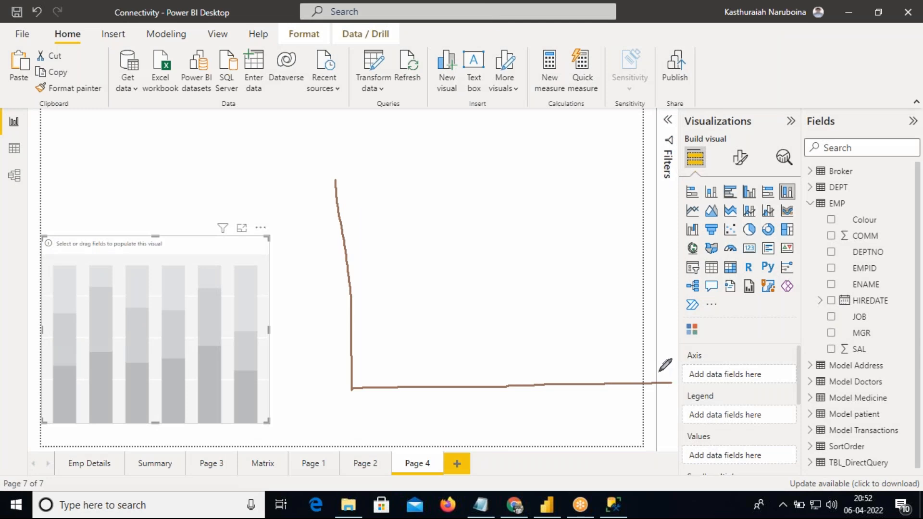
mouse_move(384, 396)
mouse_down()
mouse_move(384, 415)
mouse_move(395, 398)
mouse_up()
mouse_move(528, 393)
mouse_down()
mouse_move(526, 404)
mouse_move(538, 397)
mouse_up()
mouse_move(603, 398)
mouse_down()
mouse_move(629, 413)
mouse_move(617, 423)
mouse_move(634, 404)
mouse_up()
drag(311, 380, 308, 224)
mouse_move(291, 304)
mouse_down()
mouse_move(308, 312)
mouse_move(310, 295)
mouse_up()
drag(314, 284, 330, 309)
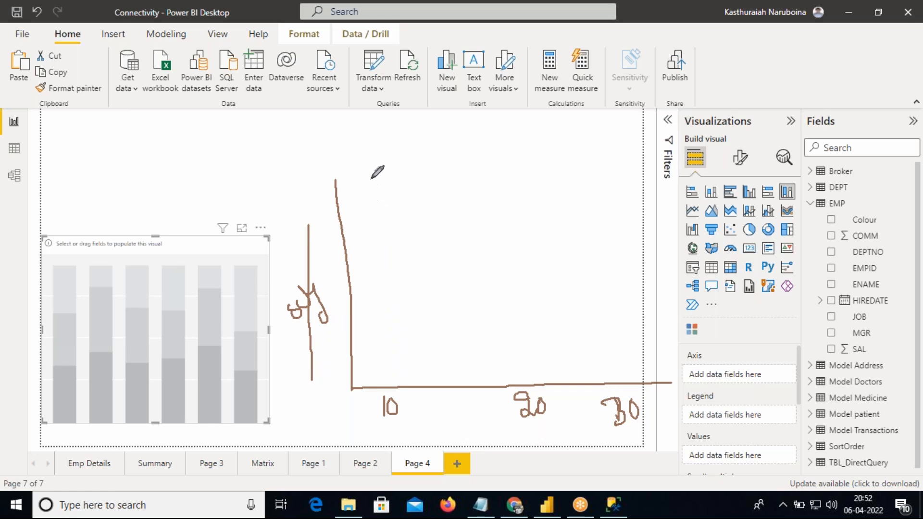
Step: Sketch a tall column above 10, circle the two 100% stacked chart types and write "Dep, Job" under the horizontal axis
drag(371, 176, 379, 385)
mouse_move(371, 176)
mouse_down()
mouse_move(425, 175)
mouse_move(434, 385)
mouse_up()
mouse_move(364, 408)
mouse_down()
mouse_move(335, 430)
mouse_move(364, 422)
mouse_up()
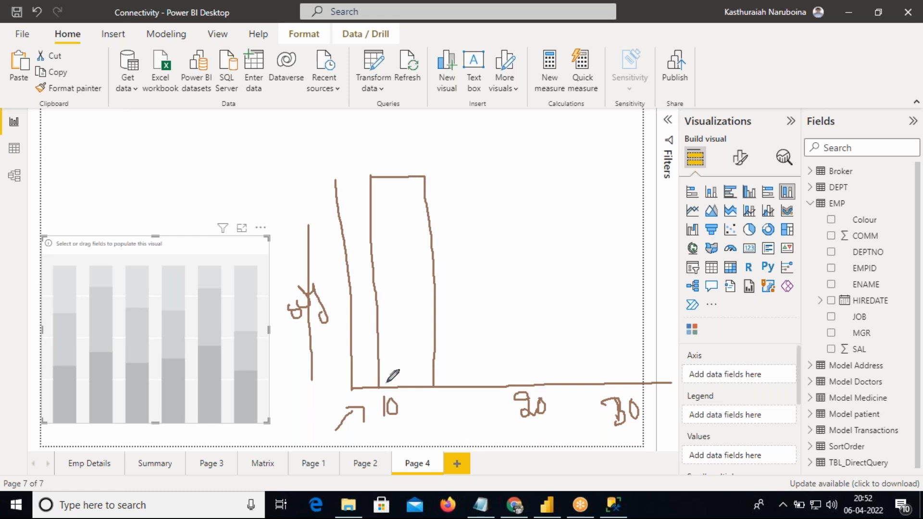
mouse_move(796, 176)
mouse_down()
mouse_move(768, 176)
mouse_move(759, 191)
mouse_move(770, 207)
mouse_move(793, 204)
mouse_move(801, 197)
mouse_move(798, 177)
mouse_up()
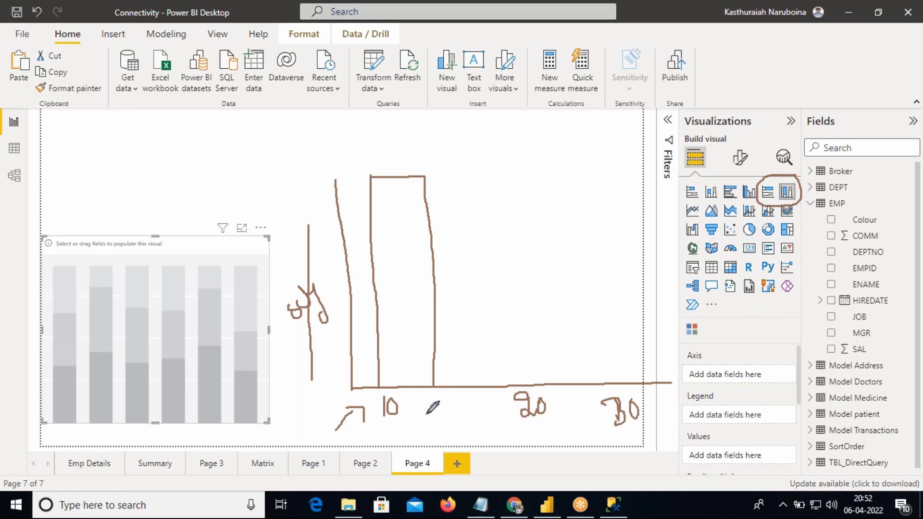
mouse_move(412, 408)
mouse_down()
mouse_move(412, 426)
mouse_move(438, 412)
mouse_move(447, 425)
mouse_move(470, 428)
mouse_move(484, 396)
mouse_move(487, 420)
mouse_up()
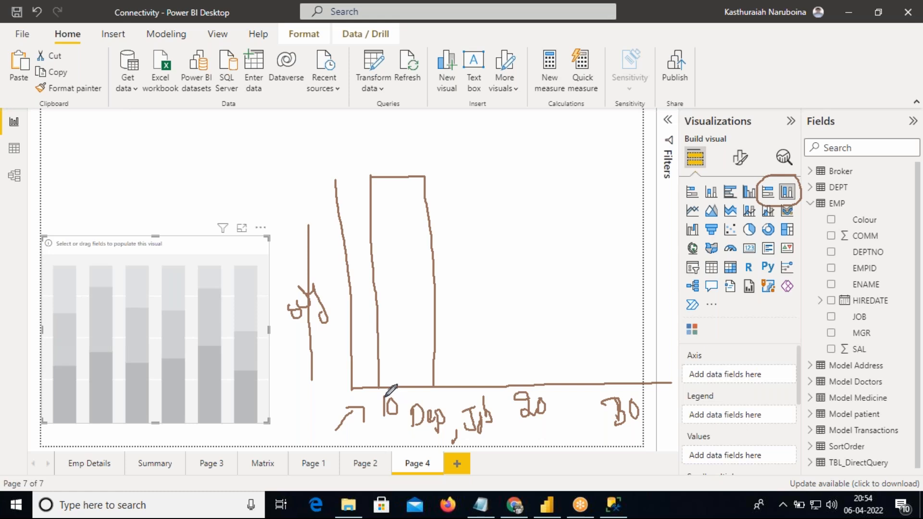
Step: Write 8000 above the sketched column and bracket its full height as 100%
mouse_move(366, 126)
mouse_down()
mouse_move(370, 136)
mouse_move(377, 124)
mouse_move(398, 130)
mouse_move(397, 116)
mouse_up()
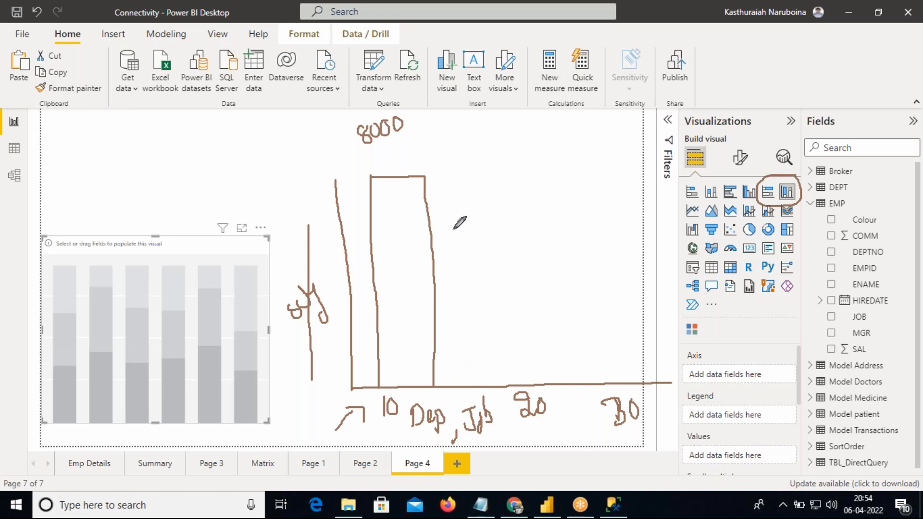
mouse_move(435, 174)
mouse_down()
mouse_move(474, 355)
mouse_move(455, 386)
mouse_up()
mouse_move(480, 225)
mouse_down()
mouse_move(480, 249)
mouse_move(496, 231)
mouse_move(508, 251)
mouse_up()
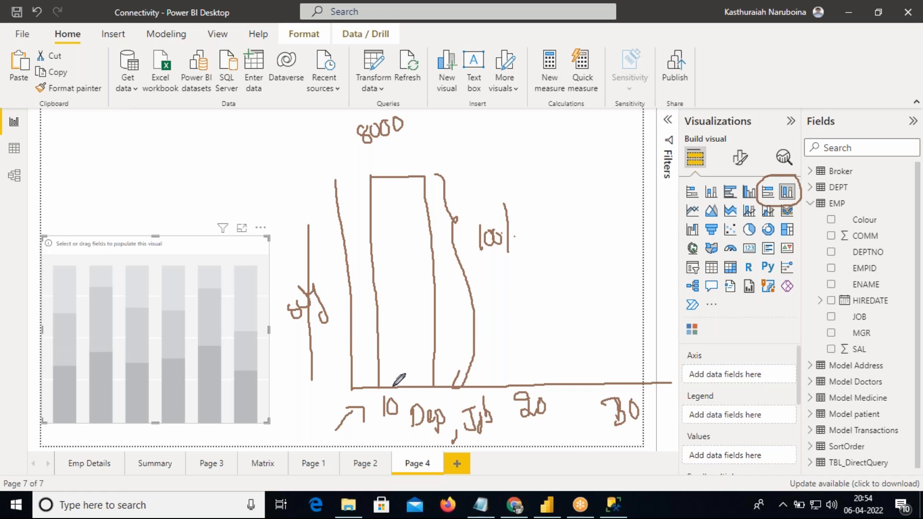
Step: Divide the sketched column into three segments marked C, P and M, and bracket the salary axis
drag(378, 335, 435, 335)
drag(374, 274, 434, 272)
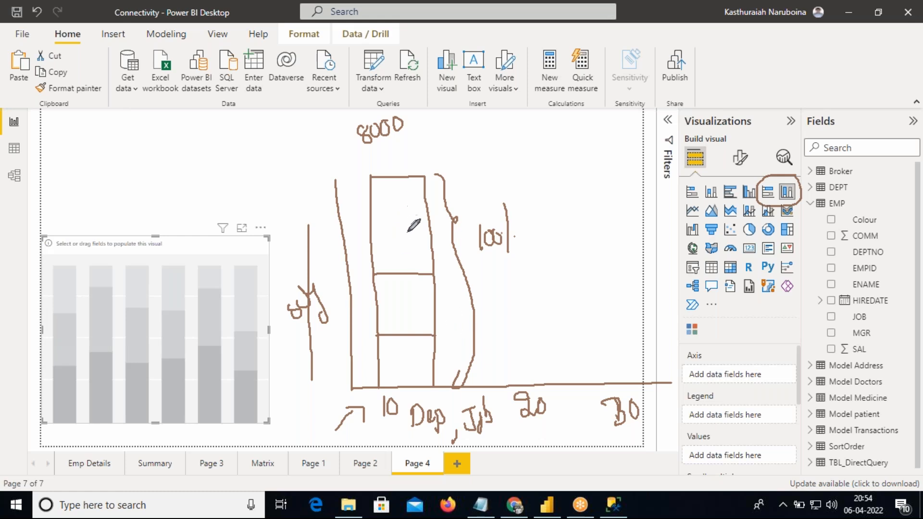
mouse_move(389, 361)
mouse_down()
mouse_move(393, 383)
mouse_move(403, 375)
mouse_up()
mouse_move(389, 310)
mouse_down()
mouse_move(398, 328)
mouse_move(389, 309)
mouse_move(398, 309)
mouse_up()
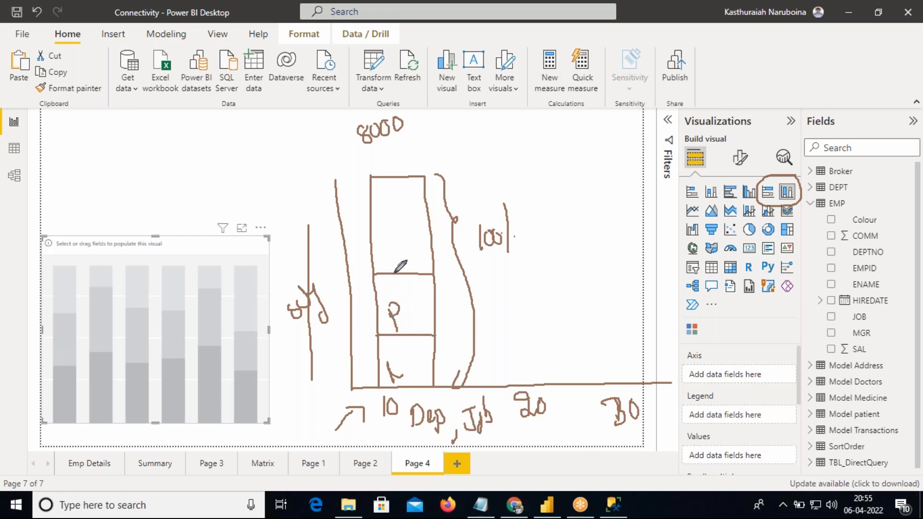
mouse_move(387, 234)
mouse_down()
mouse_move(387, 251)
mouse_move(390, 231)
mouse_move(405, 239)
mouse_up()
mouse_move(323, 159)
mouse_down()
mouse_move(308, 169)
mouse_move(284, 279)
mouse_move(286, 337)
mouse_up()
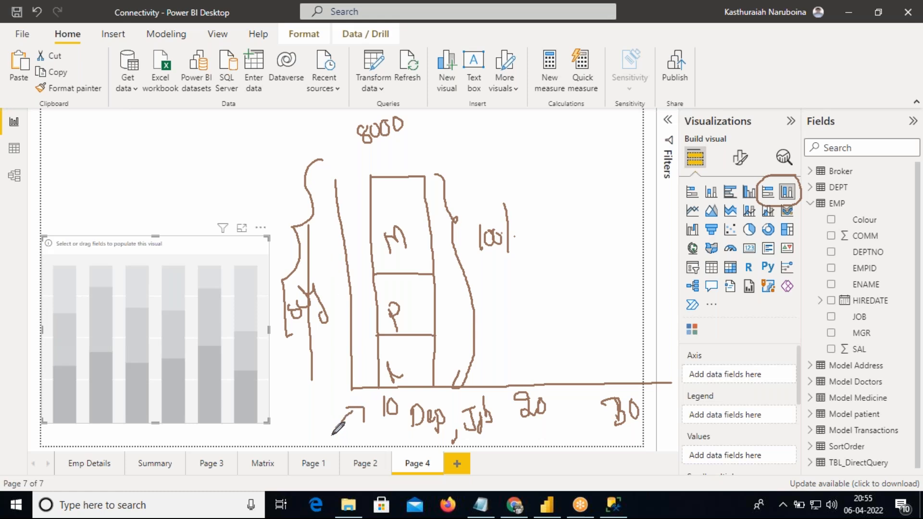
Step: Mark the axis arrow, circle the Dep and Job labels, underline 8000 and tick the Job label
drag(335, 432, 364, 391)
mouse_move(424, 389)
mouse_down()
mouse_move(403, 402)
mouse_move(409, 429)
mouse_move(444, 435)
mouse_move(452, 407)
mouse_move(435, 400)
mouse_up()
mouse_move(488, 390)
mouse_down()
mouse_move(469, 387)
mouse_move(459, 423)
mouse_move(479, 435)
mouse_move(503, 406)
mouse_move(490, 391)
mouse_up()
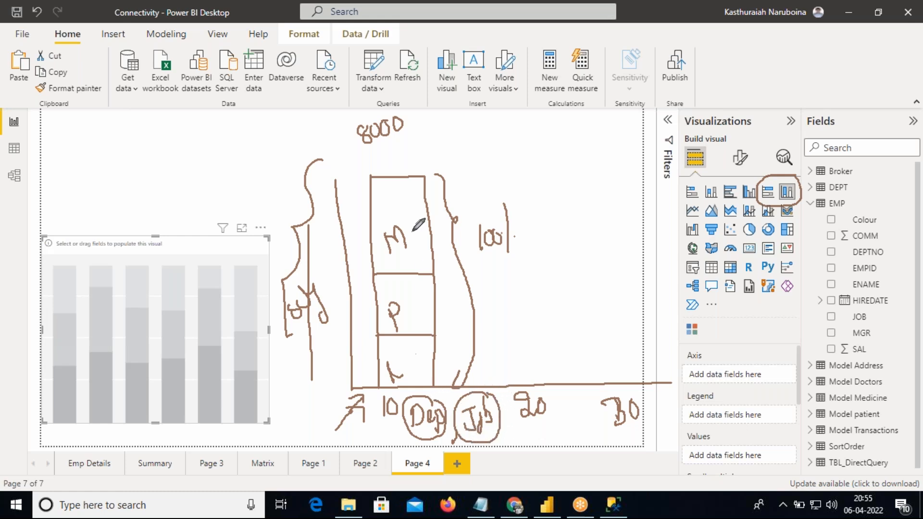
drag(353, 154, 414, 133)
drag(479, 386, 493, 375)
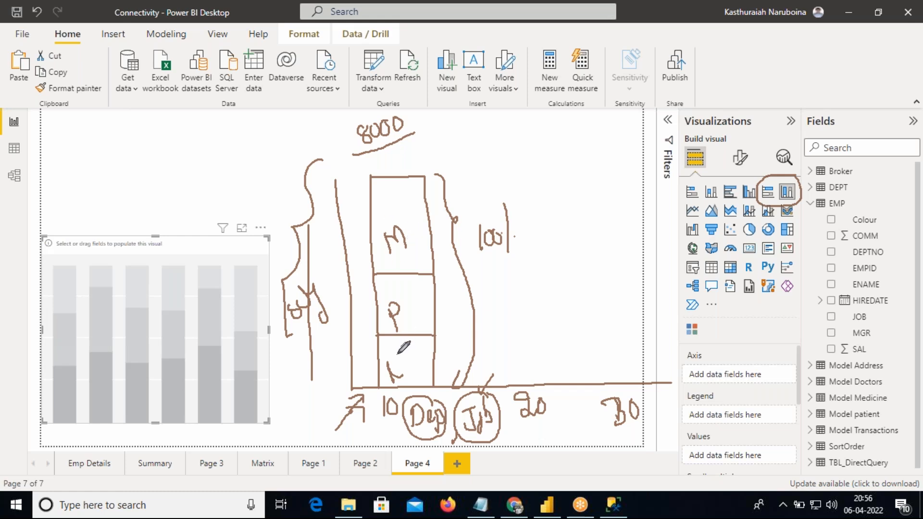
Step: Write 20, 30 and 50 in the C, P and M segments, and clear all annotations from the screen
mouse_move(392, 355)
mouse_down()
mouse_move(384, 369)
mouse_move(401, 377)
mouse_up()
mouse_move(405, 347)
mouse_down()
mouse_move(413, 367)
mouse_move(417, 343)
mouse_up()
mouse_move(409, 302)
mouse_down()
mouse_move(414, 317)
mouse_move(419, 297)
mouse_up()
mouse_move(411, 201)
mouse_down()
mouse_move(409, 223)
mouse_move(414, 215)
mouse_up()
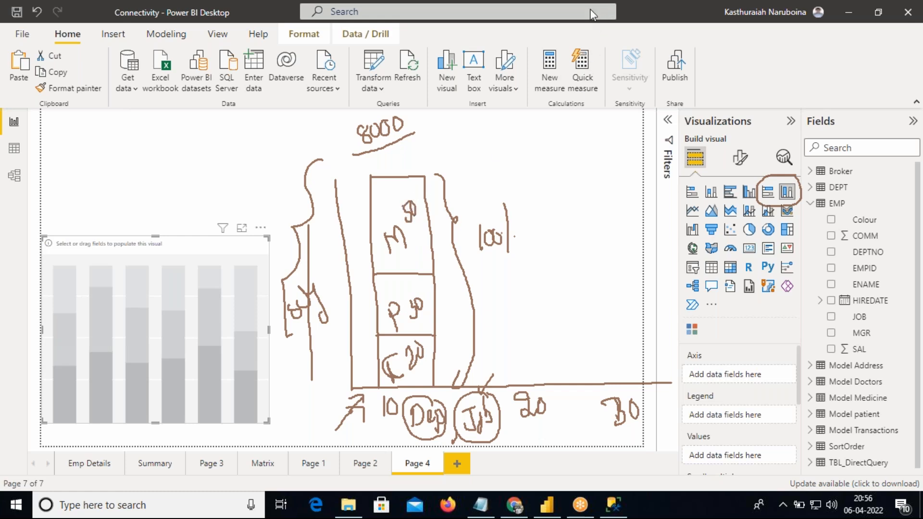
click(607, 93)
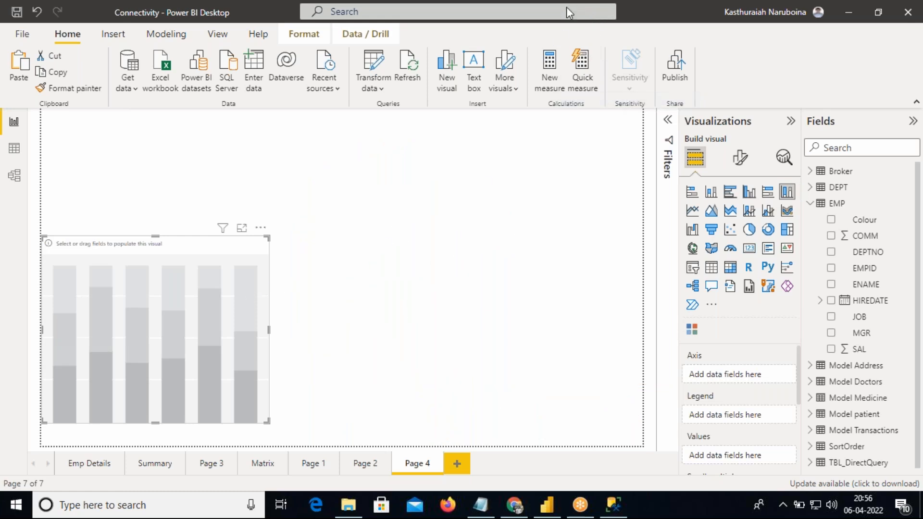
Step: Move the empty 100% stacked column chart up the page and enlarge it in width and height
drag(190, 304, 182, 236)
drag(270, 258, 319, 259)
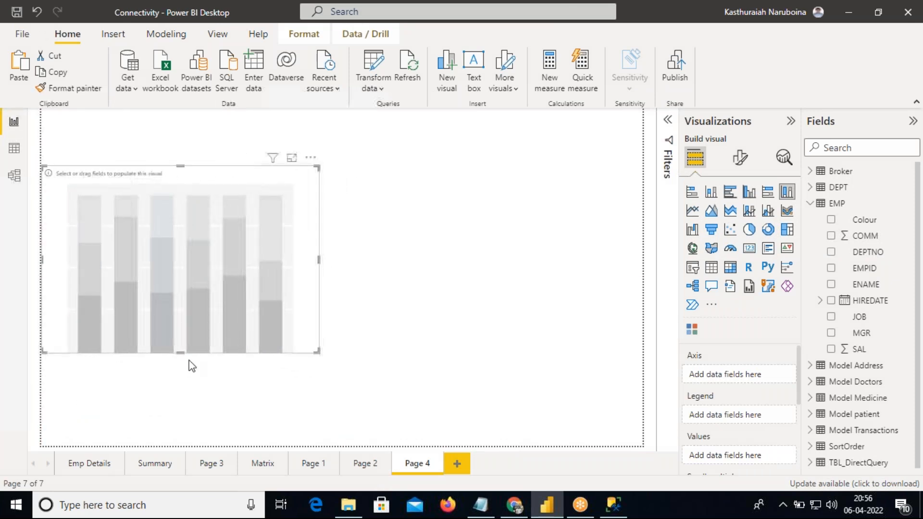
drag(181, 353, 181, 380)
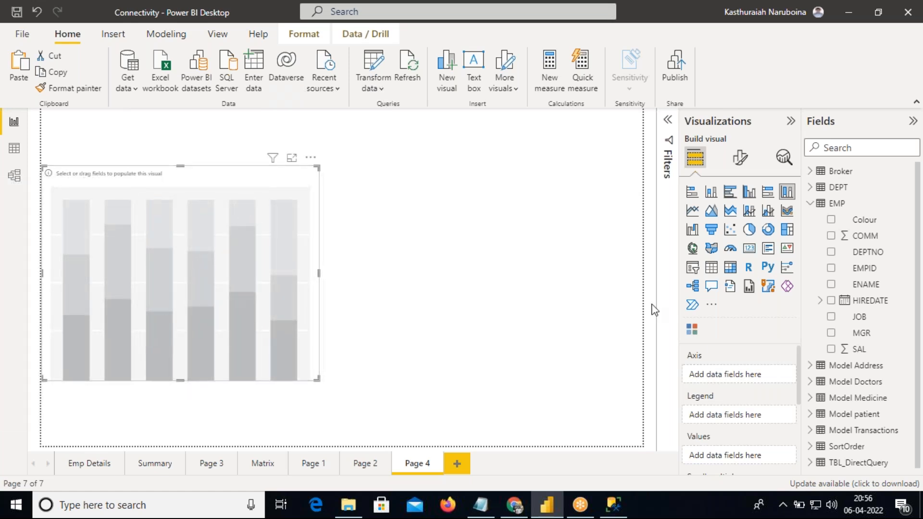
Step: Assign DEPTNO to the chart's axis and SAL to its values, and widen the chart
drag(856, 256, 745, 373)
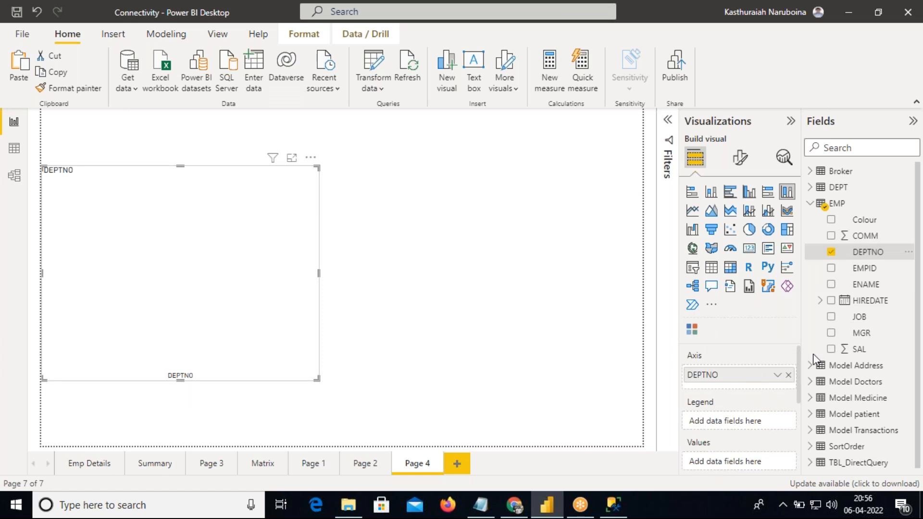
drag(837, 351, 761, 471)
drag(858, 349, 764, 414)
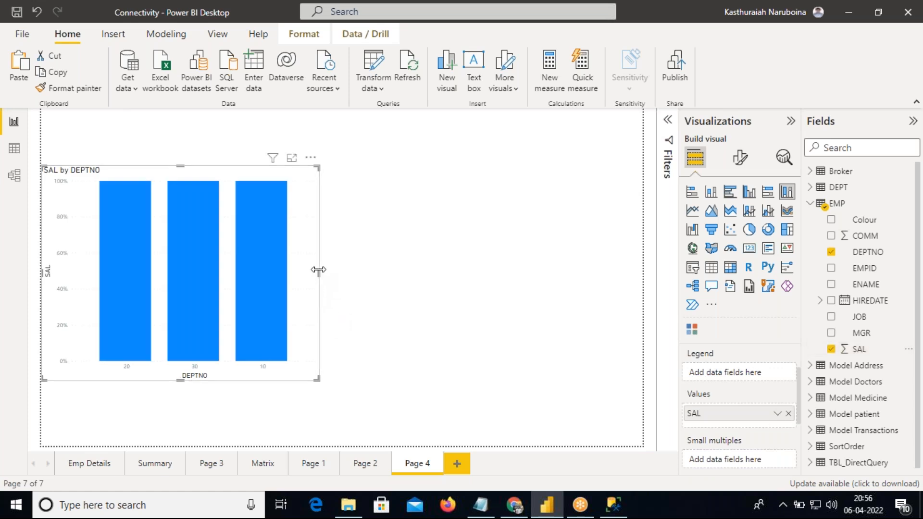
drag(318, 272, 379, 273)
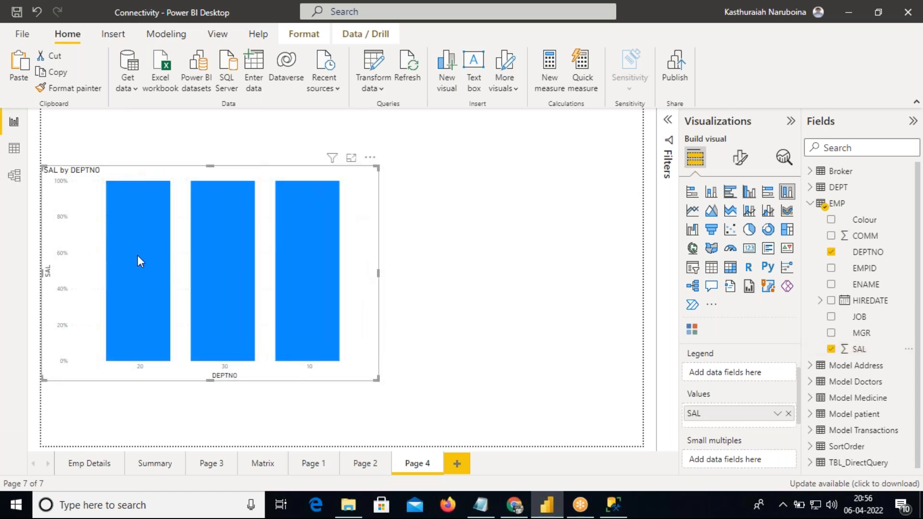
mouse_move(138, 255)
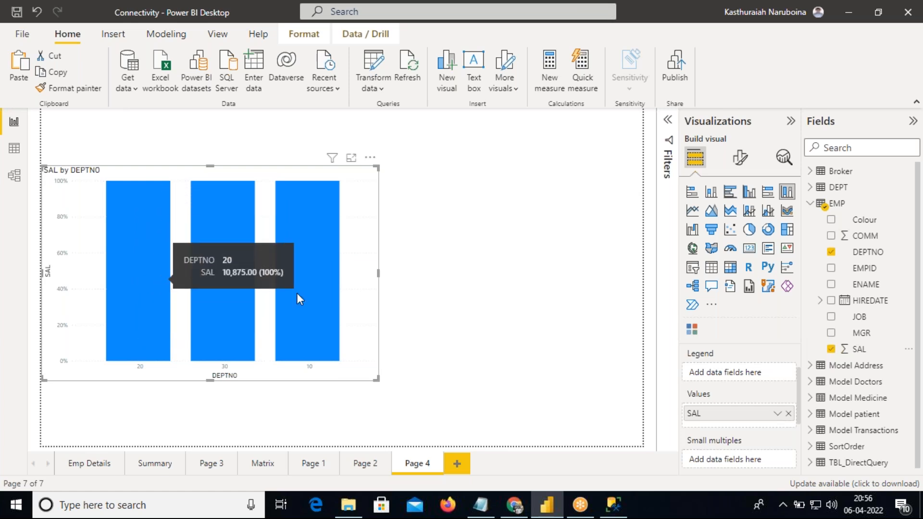
Step: Add JOB as the chart's legend and inspect the Manager, President and Clerk segments of the DEPTNO 10 column
drag(871, 317, 752, 372)
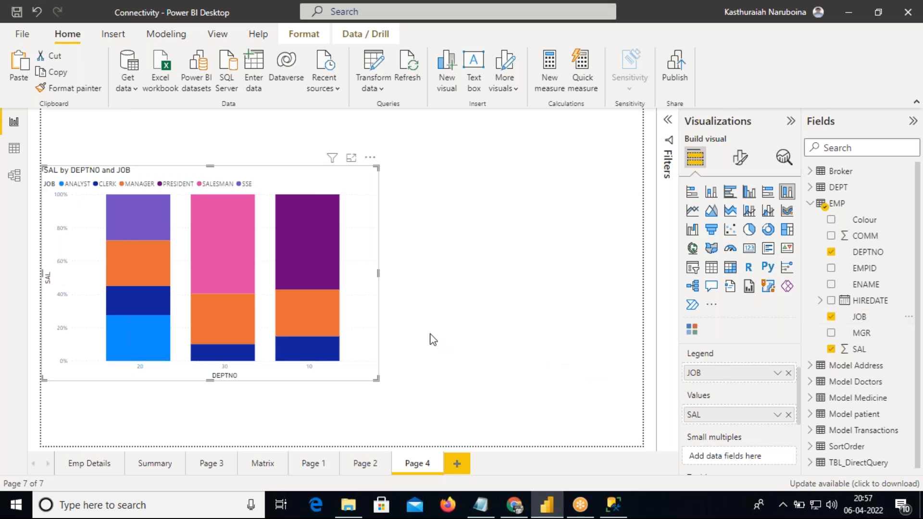
mouse_move(317, 342)
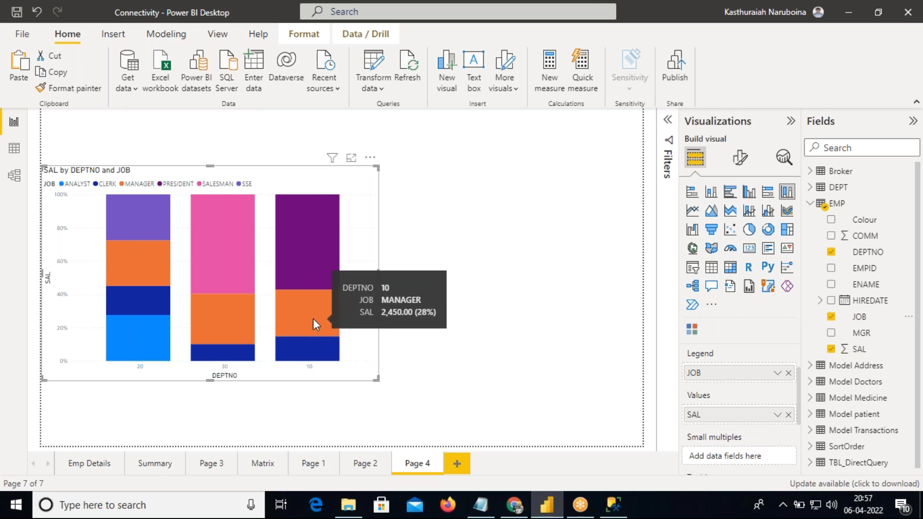
mouse_move(309, 262)
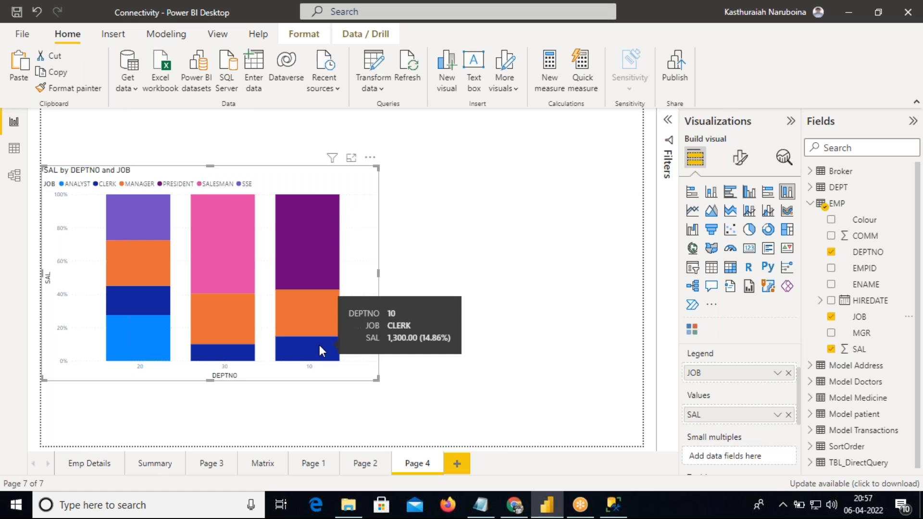
mouse_move(318, 326)
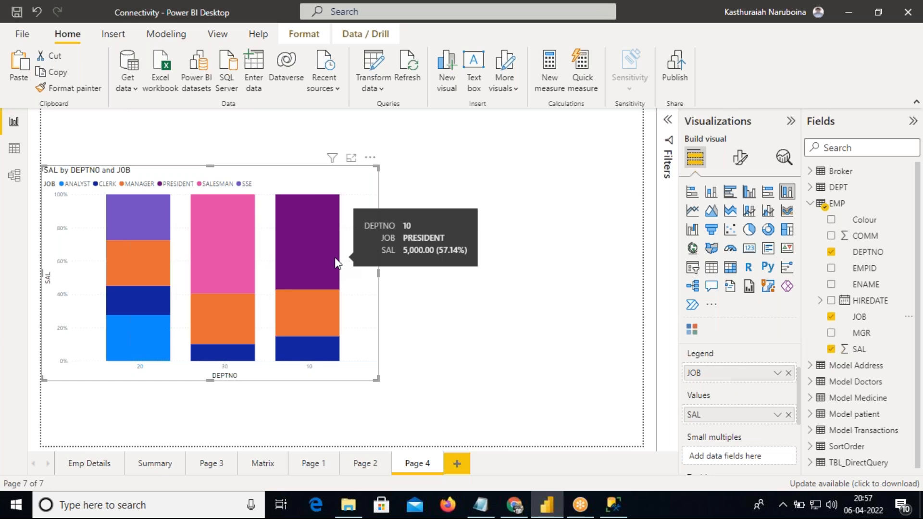
Step: Turn on data labels for the 100% stacked column chart
click(740, 157)
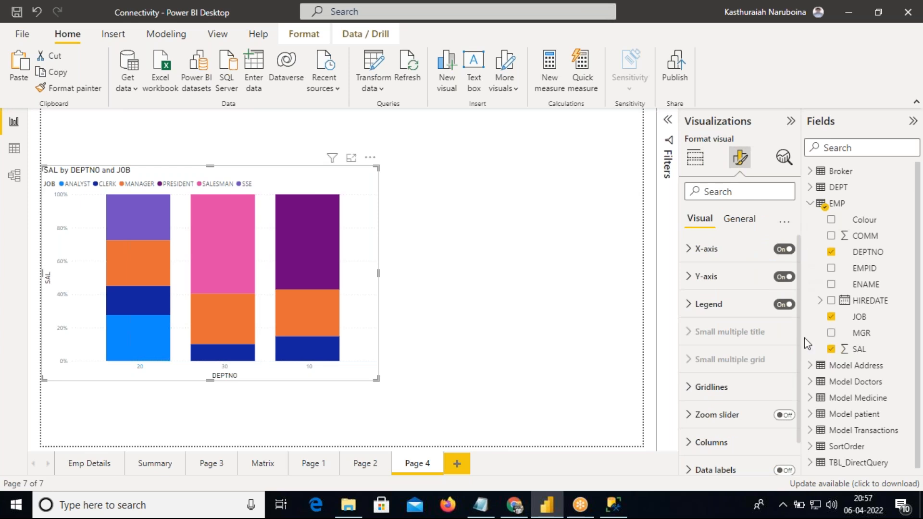
scroll(750, 385, down, 1)
click(757, 435)
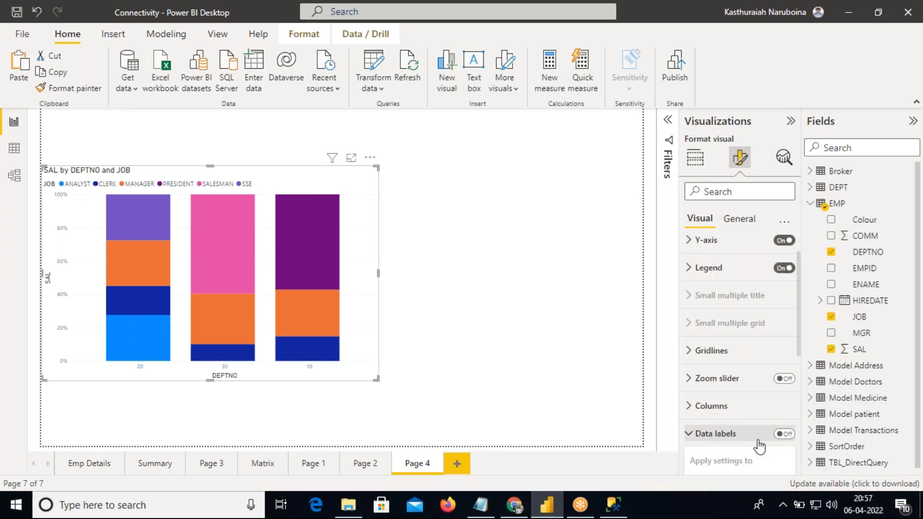
click(785, 434)
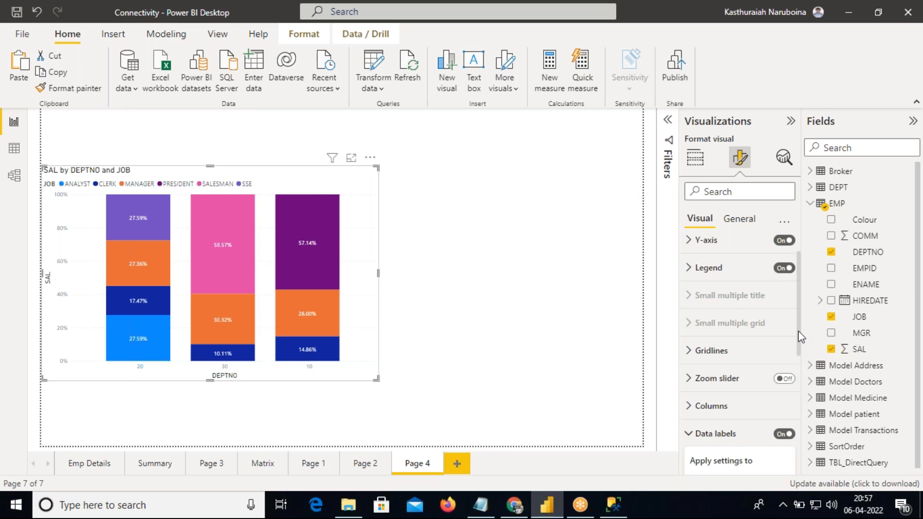
Step: Try the overflow text option for the data labels, turn it back off, and review their value and background settings
drag(800, 332, 803, 426)
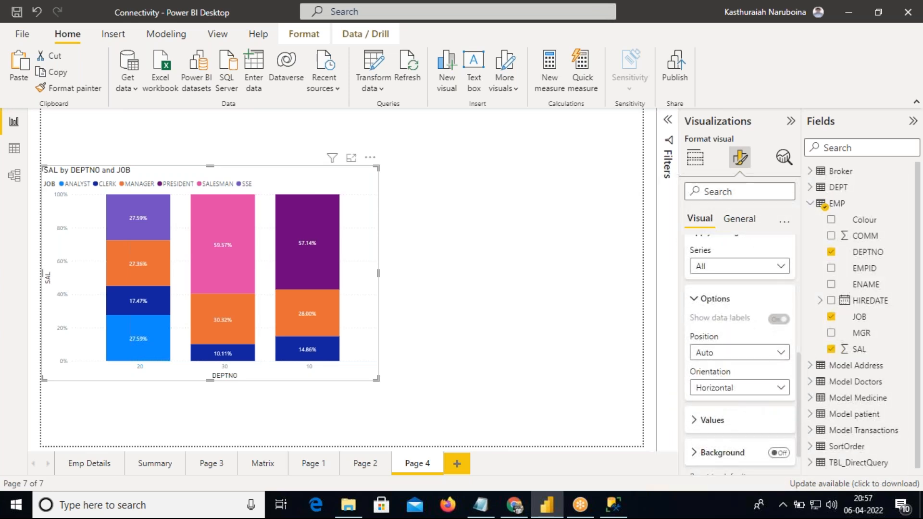
click(698, 419)
drag(800, 383, 797, 439)
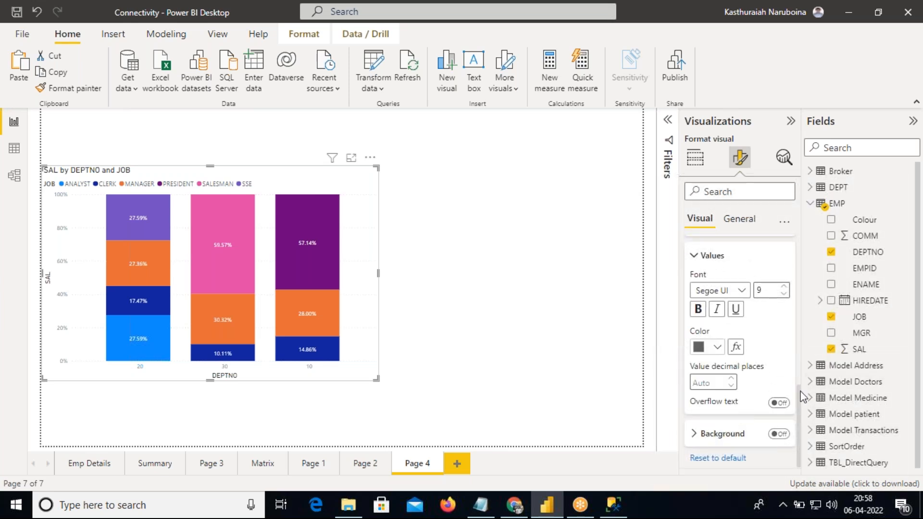
click(780, 403)
click(780, 403)
scroll(712, 420, down, 1)
click(712, 412)
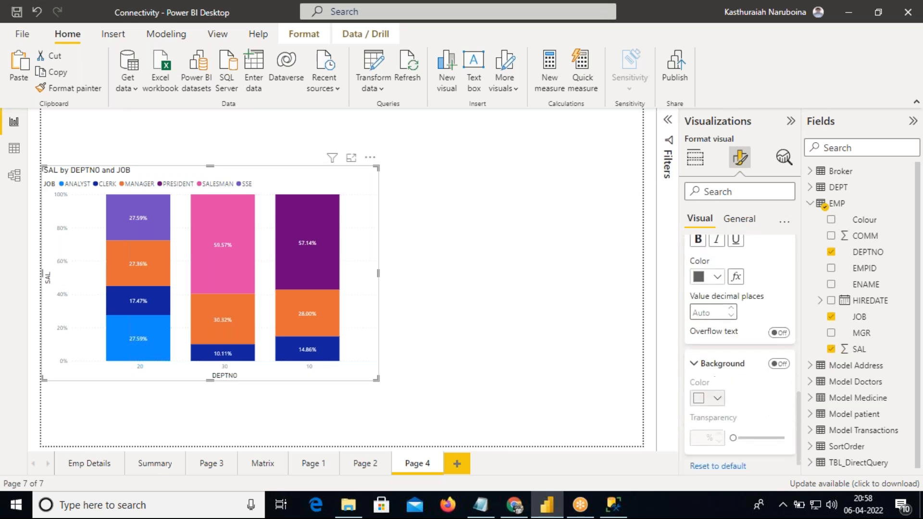
click(706, 333)
drag(804, 406, 800, 347)
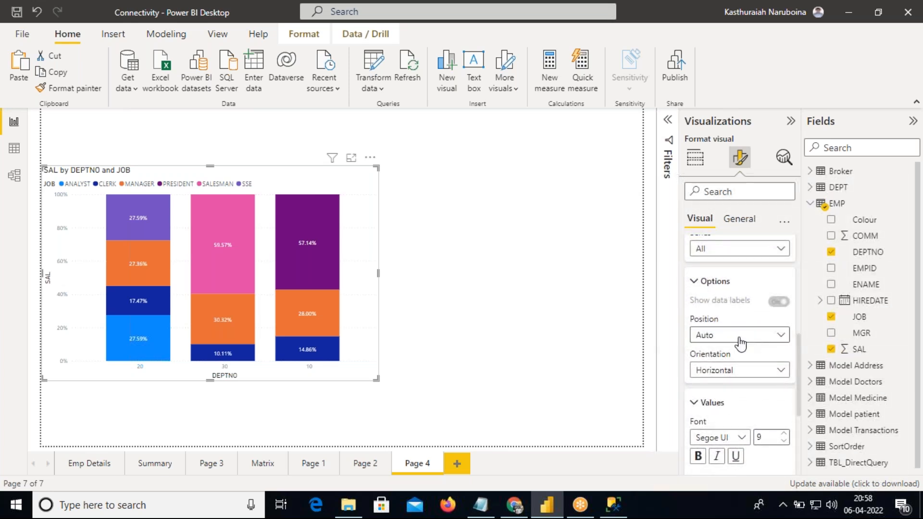
Step: Try the Inside end data label position, settle on Inside center, and widen the chart
click(740, 339)
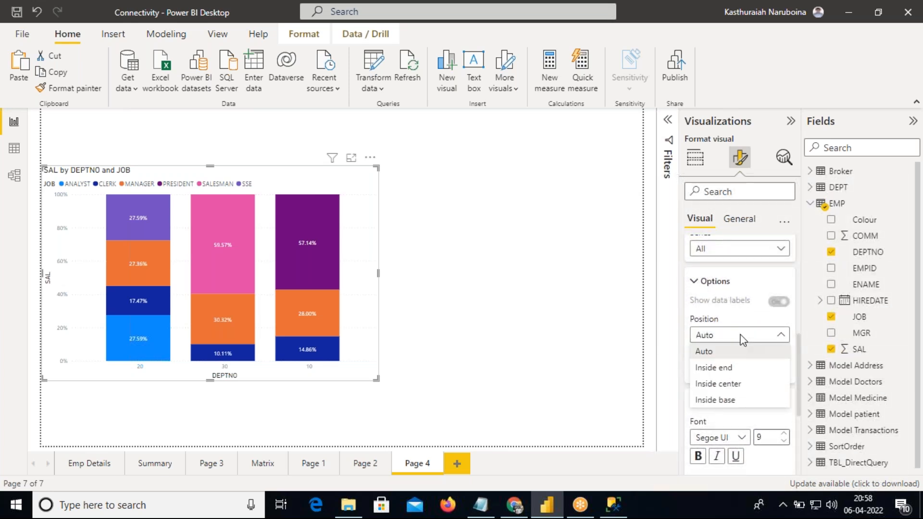
click(727, 369)
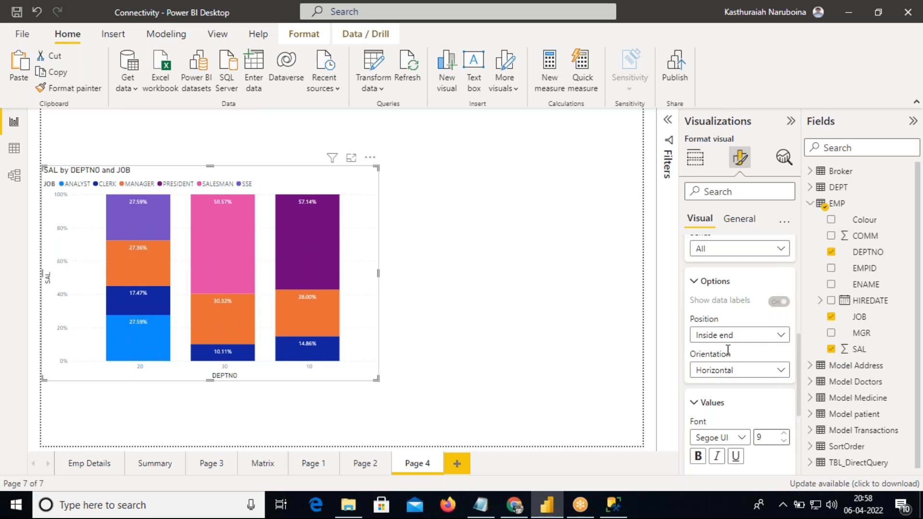
click(726, 335)
click(729, 383)
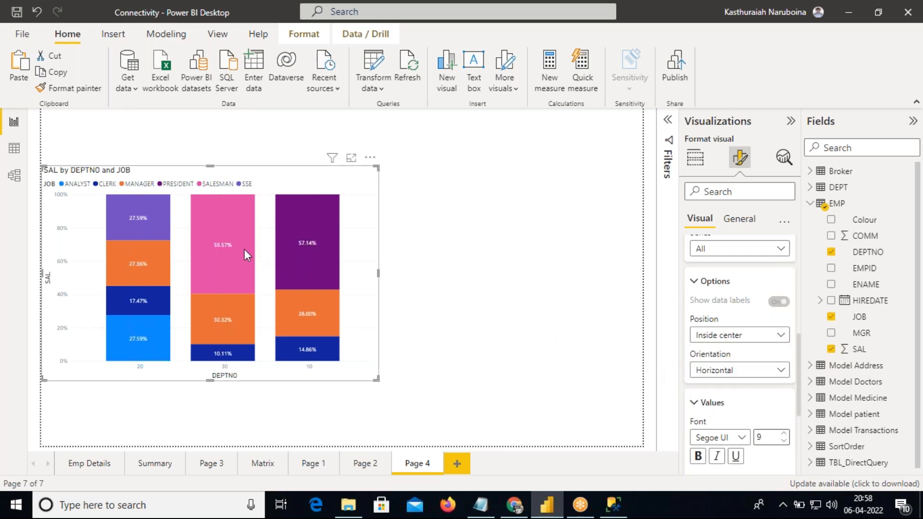
drag(378, 273, 413, 274)
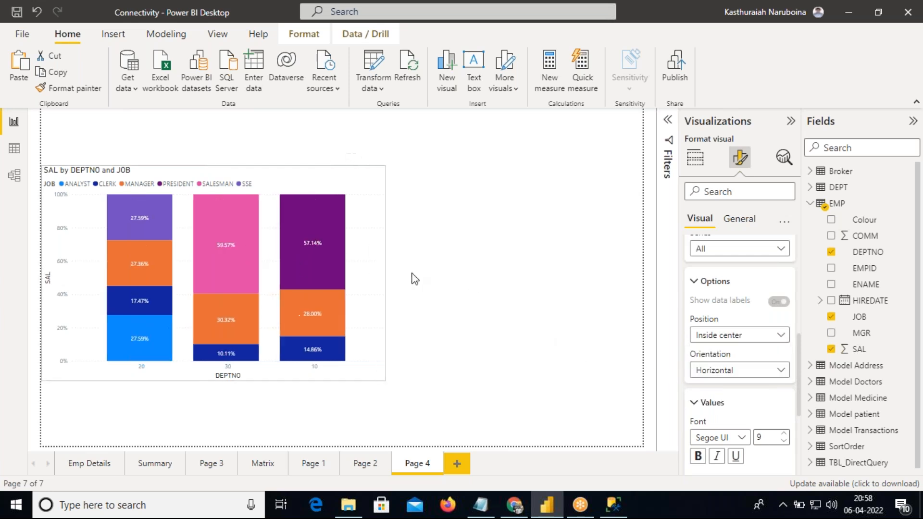
Step: Try the Vertical orientation for the data labels and set it back to Horizontal
click(759, 370)
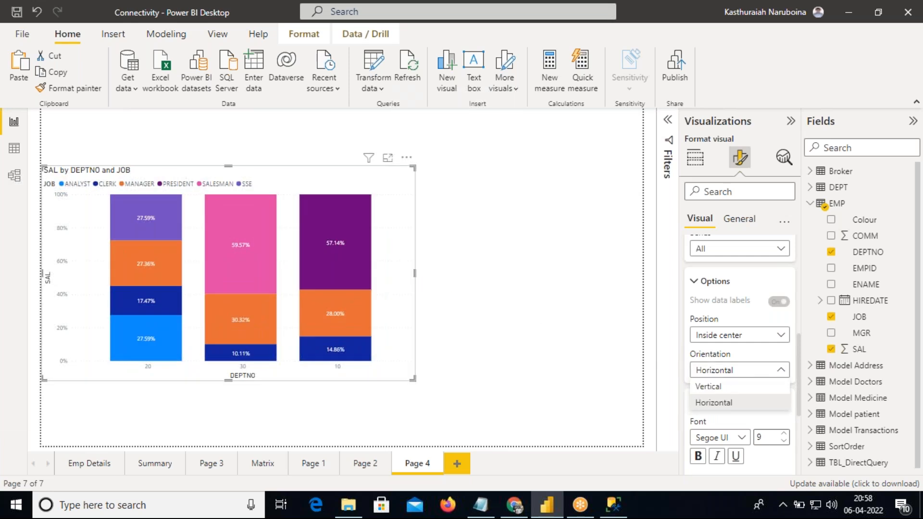
click(721, 386)
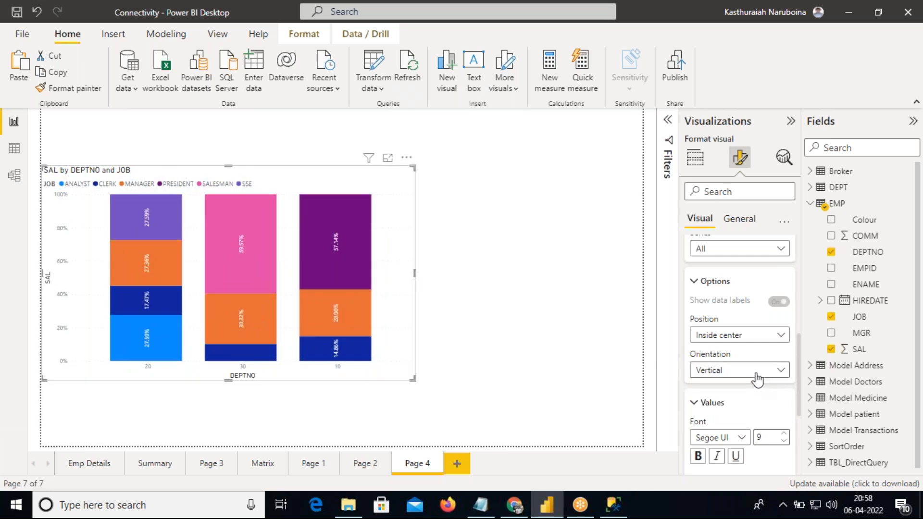
click(723, 372)
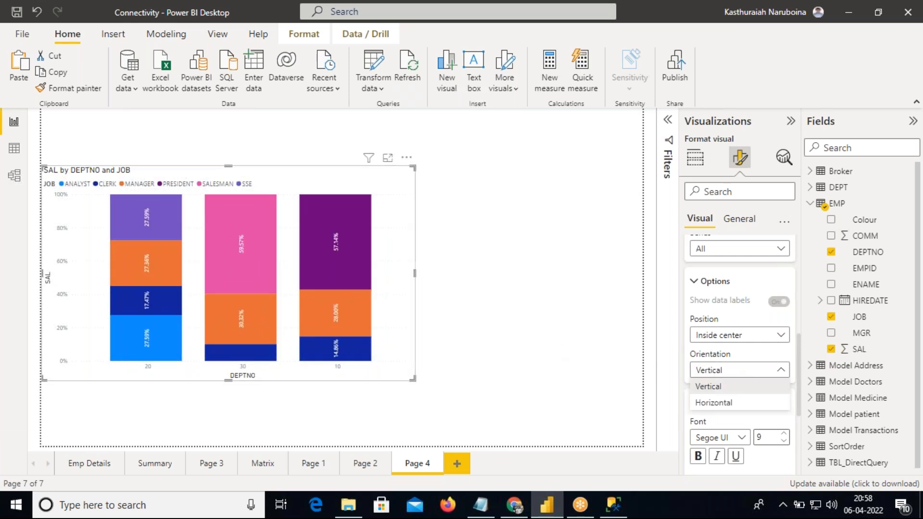
click(725, 402)
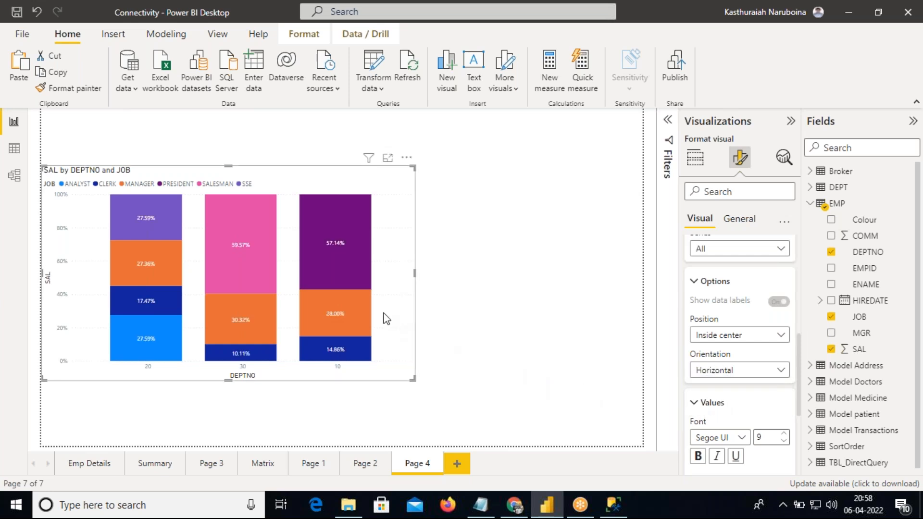
Step: Examine the salary shares of the President, Manager and Clerk segments in the DEPTNO 10 column and reopen the chart's field assignments
mouse_move(327, 245)
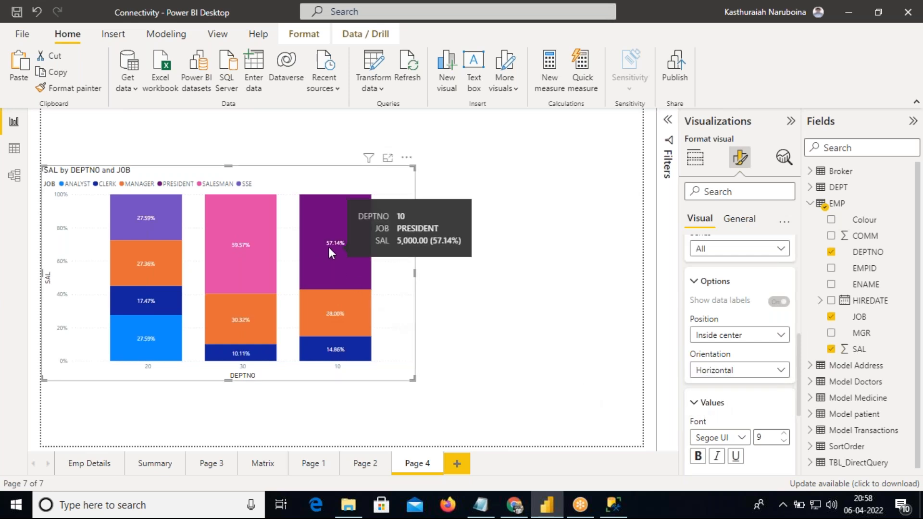
mouse_move(344, 302)
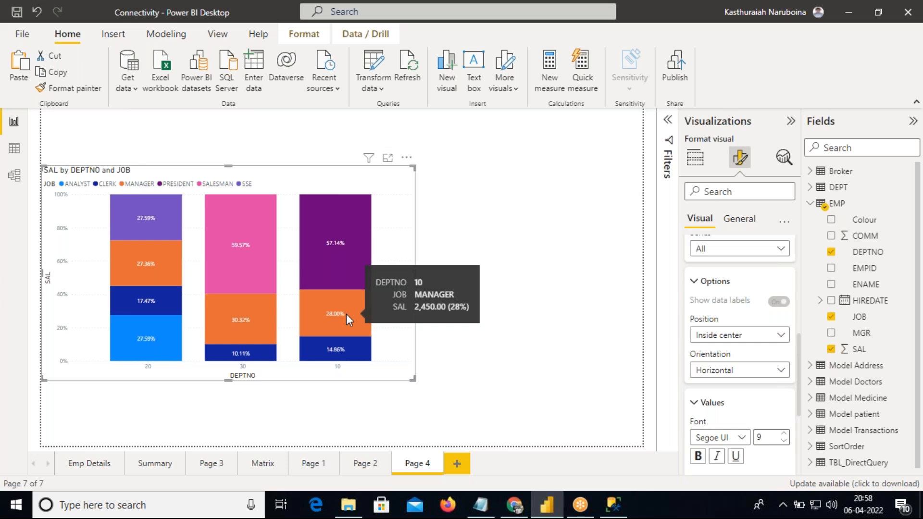
mouse_move(349, 356)
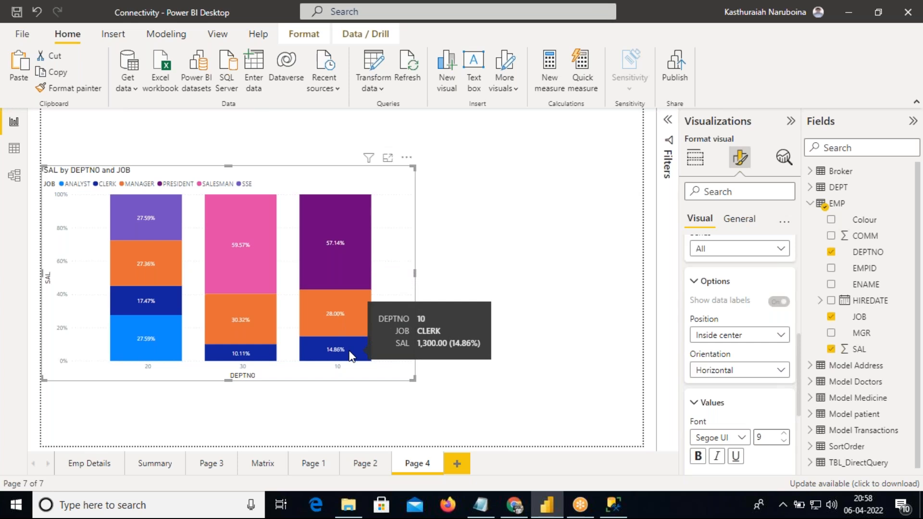
mouse_move(356, 216)
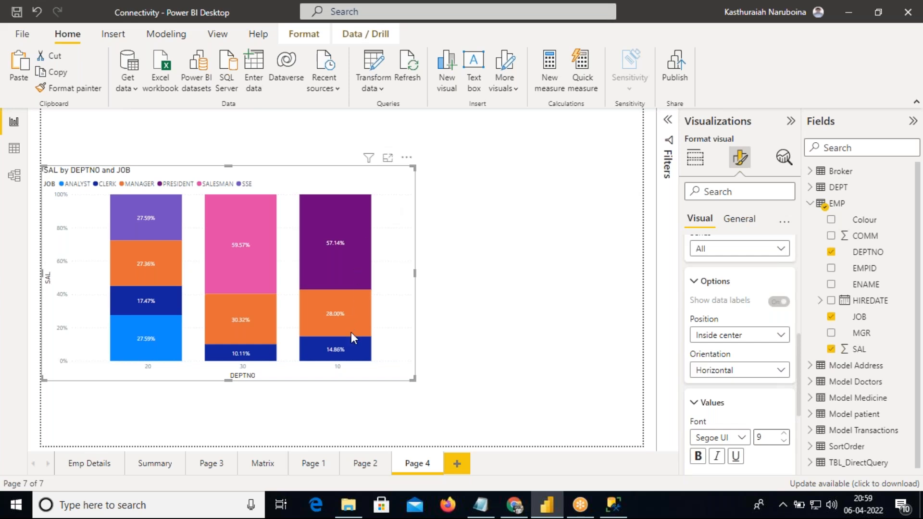
mouse_move(349, 318)
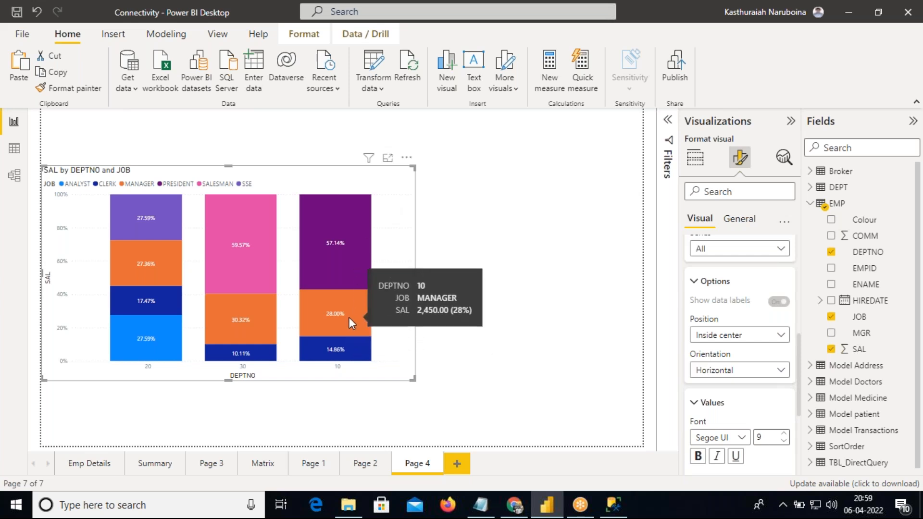
mouse_move(351, 270)
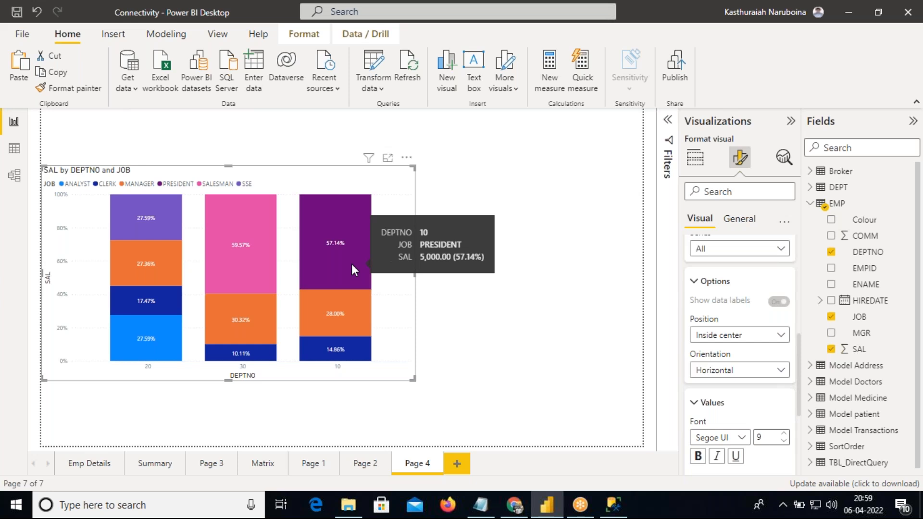
click(702, 162)
mouse_move(360, 242)
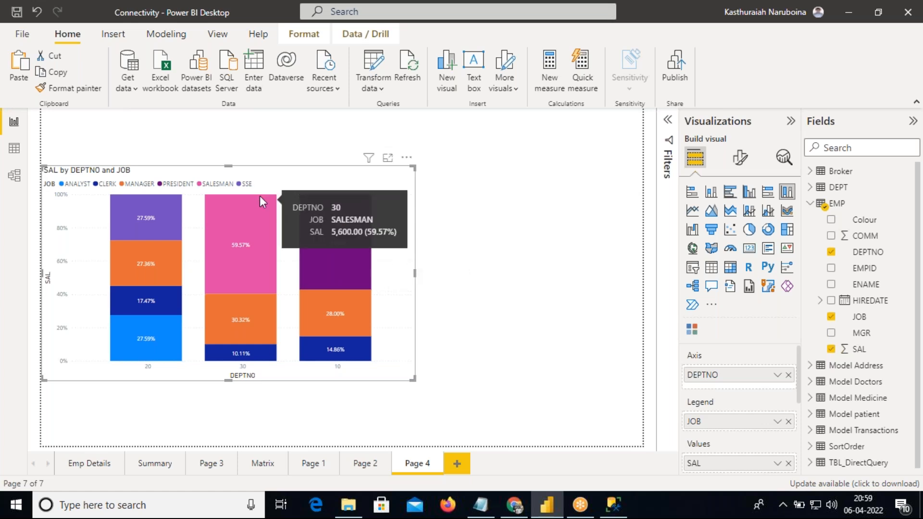
Step: Make the chart taller by extending its upper and lower edges, and reduce its width
drag(228, 167, 228, 127)
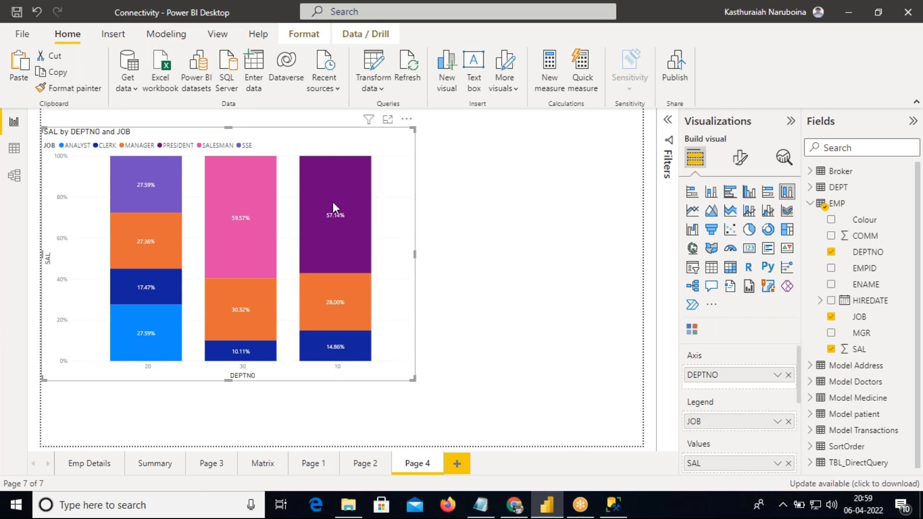
mouse_move(333, 205)
mouse_move(411, 380)
mouse_down()
mouse_move(352, 383)
mouse_move(398, 393)
mouse_up()
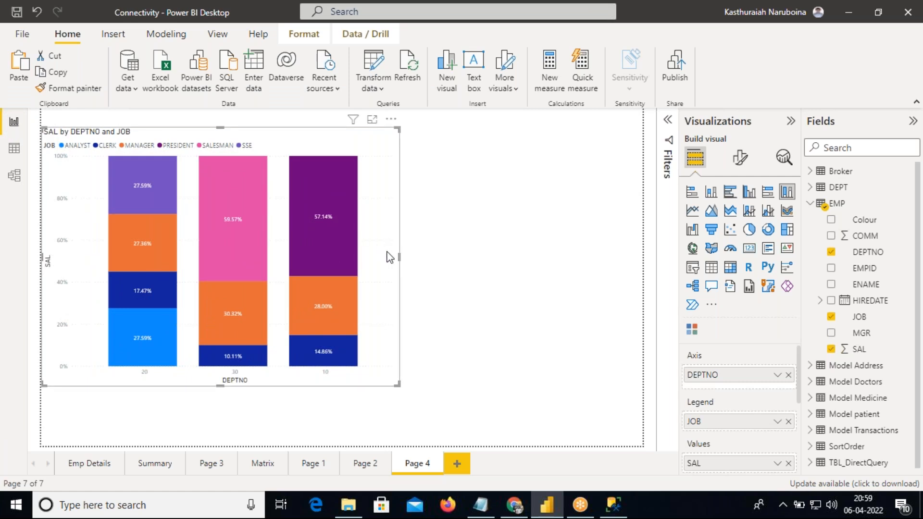
drag(399, 258, 354, 258)
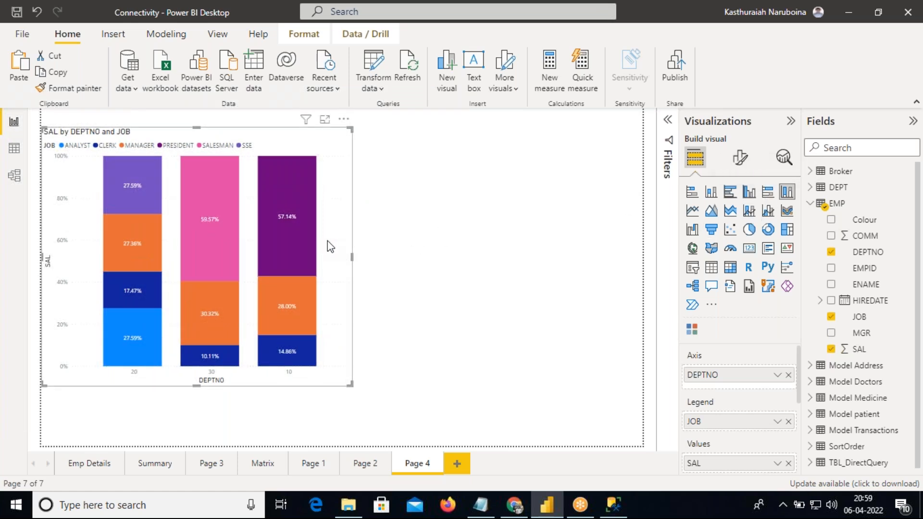
Step: Paste a copy of the 100% stacked column chart beside the original, narrow it, and convert it to a 100% stacked bar chart
key(ctrl+v)
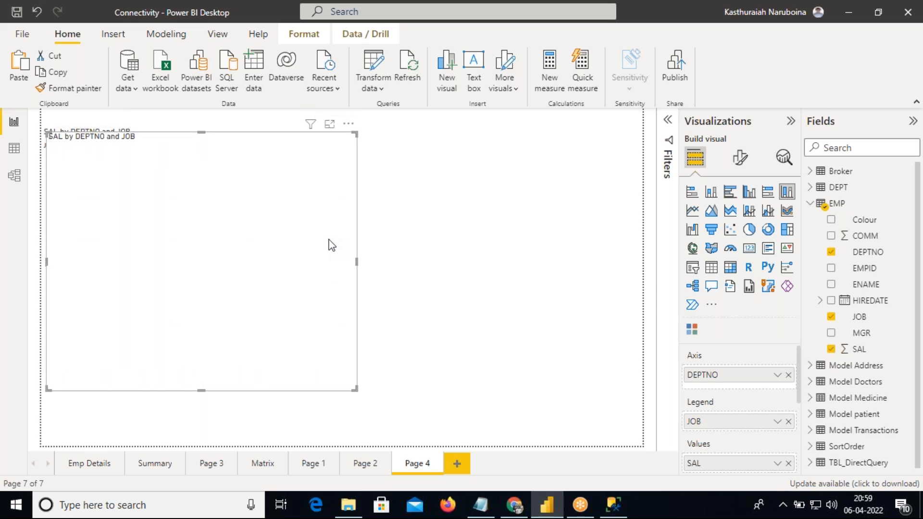
drag(294, 238, 635, 252)
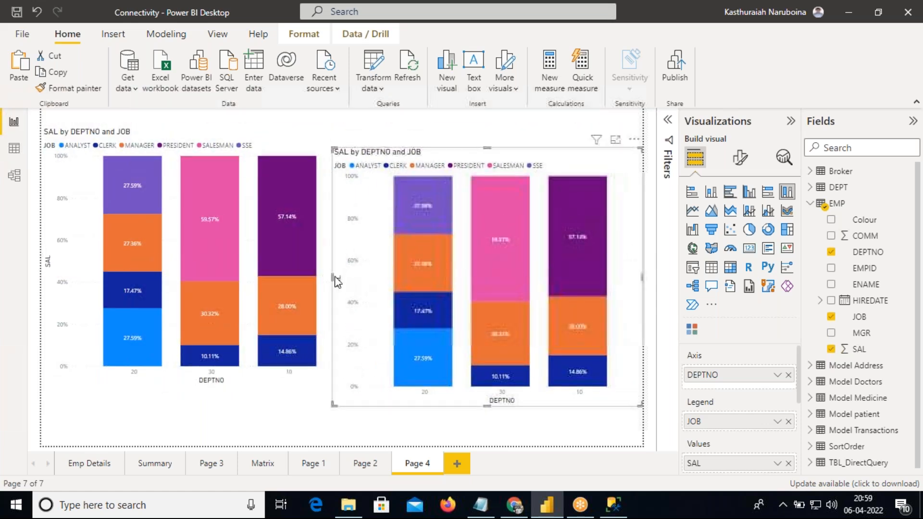
drag(332, 277, 380, 252)
drag(487, 259, 479, 249)
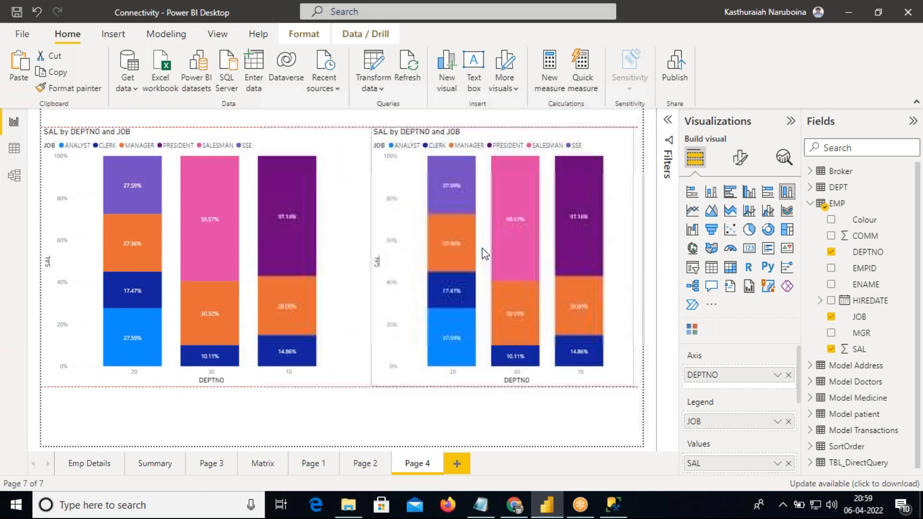
click(767, 193)
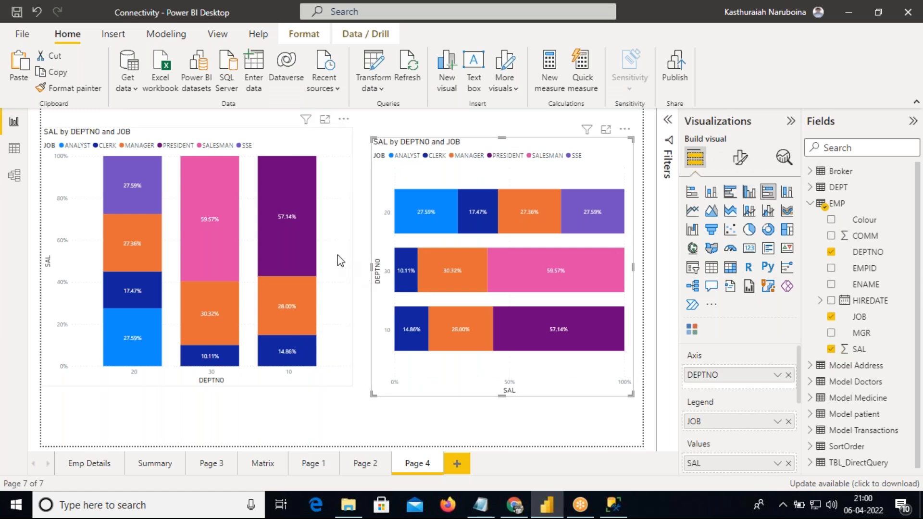
Step: Move both charts down to the lower edge of the report page, aligned with each other, and deselect them
drag(339, 190, 326, 255)
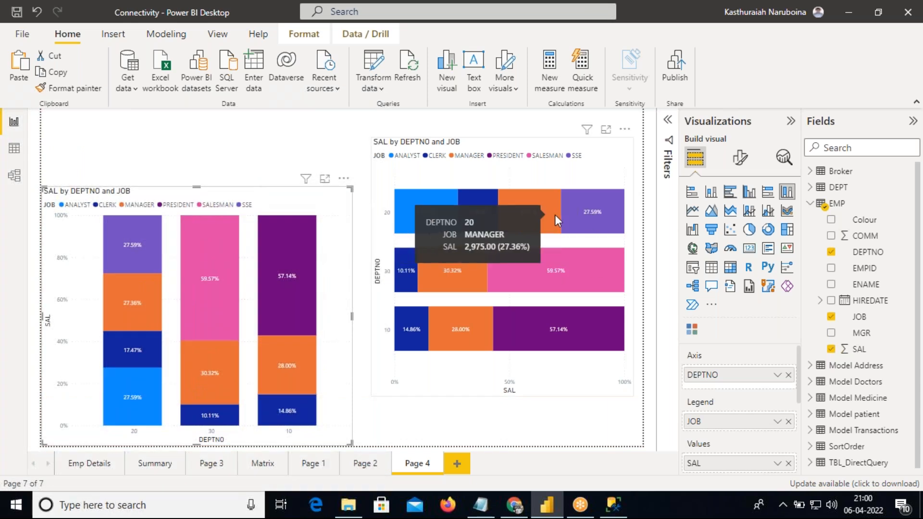
drag(554, 214, 570, 271)
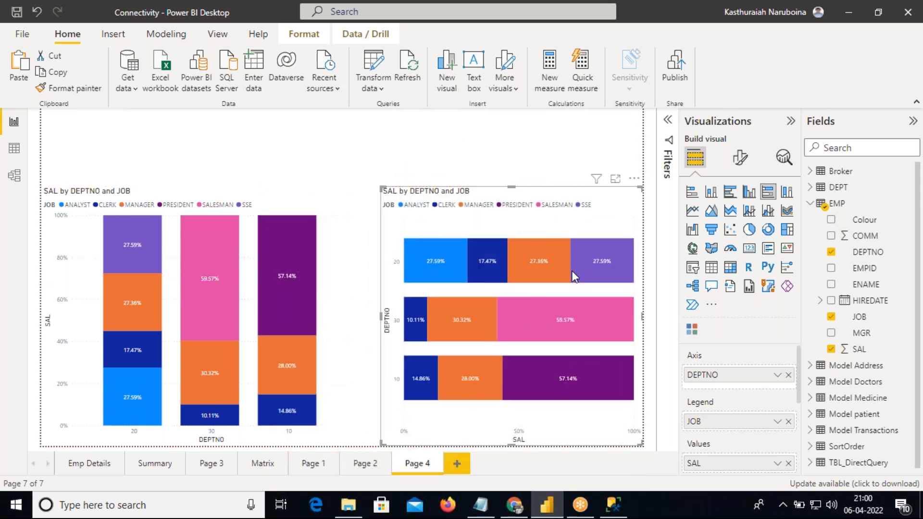
click(508, 144)
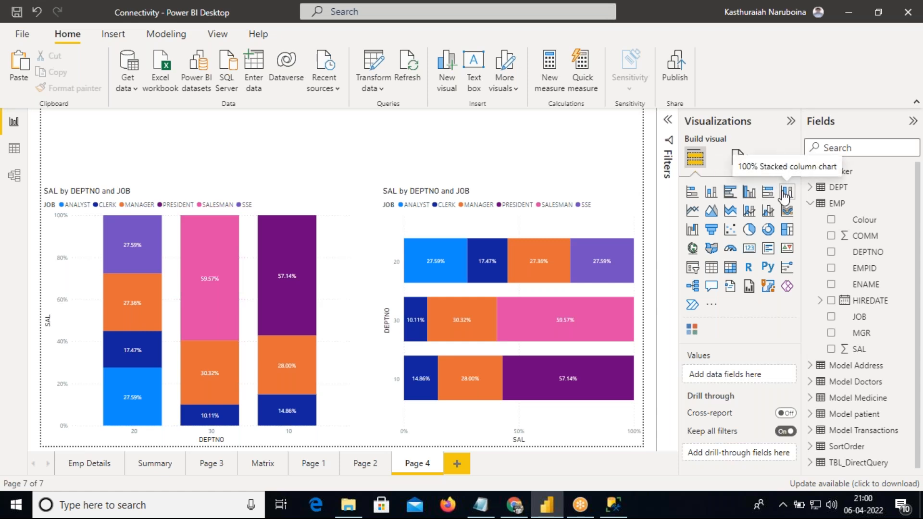
Step: Turn on the visual border for the 100% stacked column chart and the 100% stacked bar chart
click(341, 241)
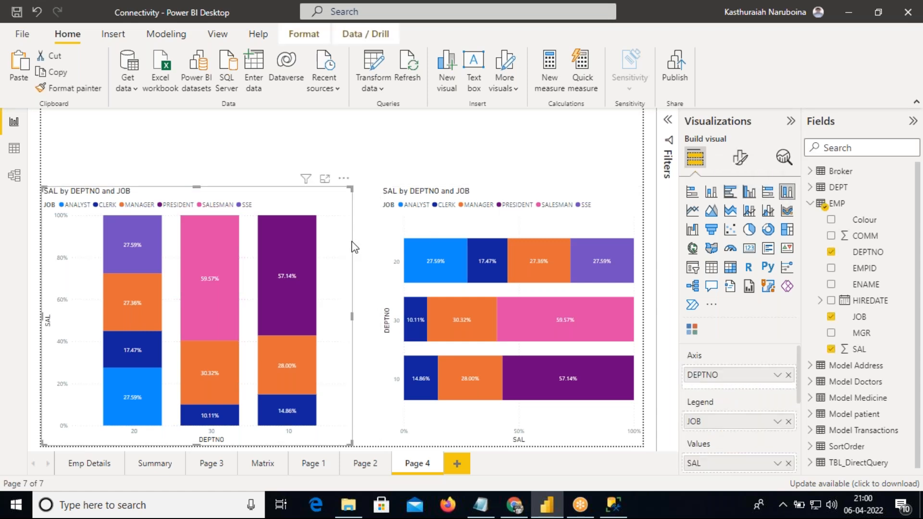
click(741, 157)
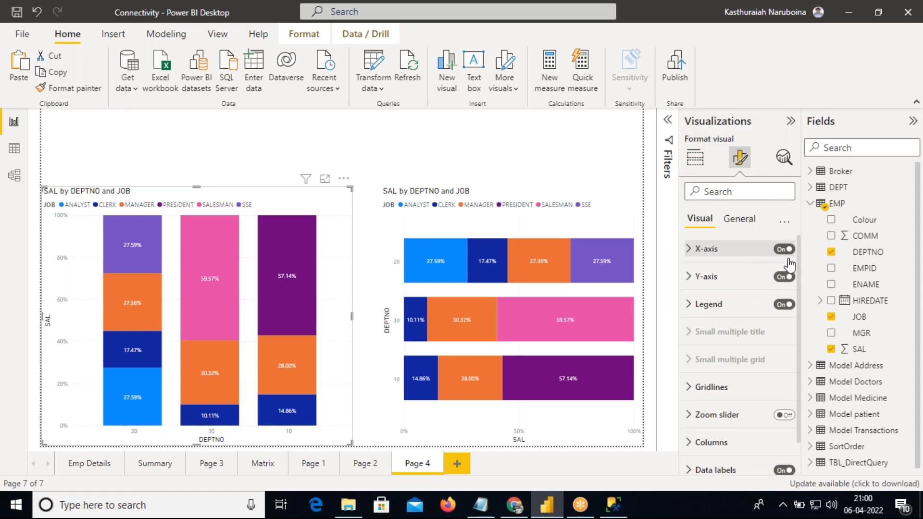
click(739, 218)
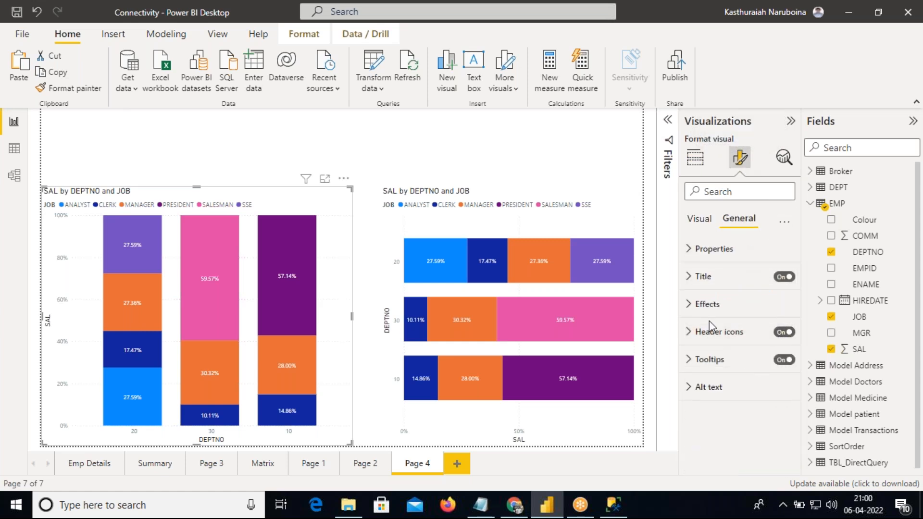
click(707, 305)
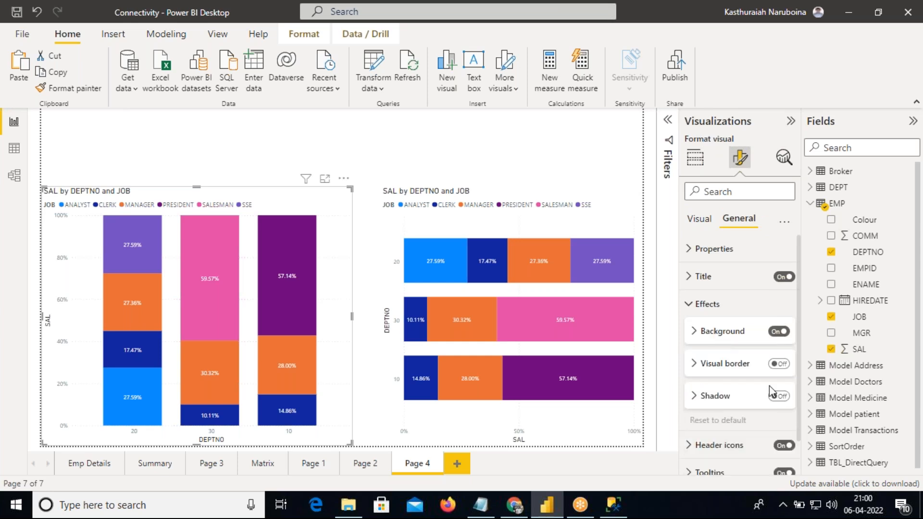
click(780, 363)
click(570, 239)
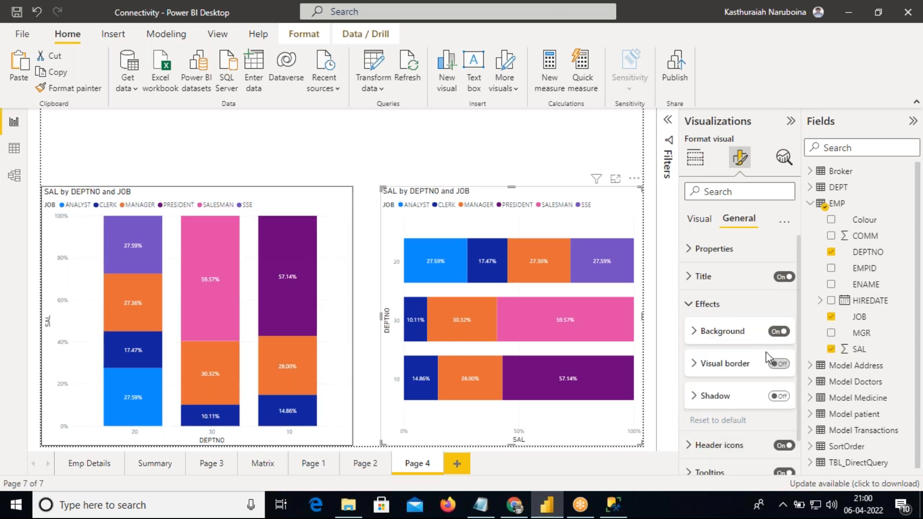
click(779, 364)
click(553, 159)
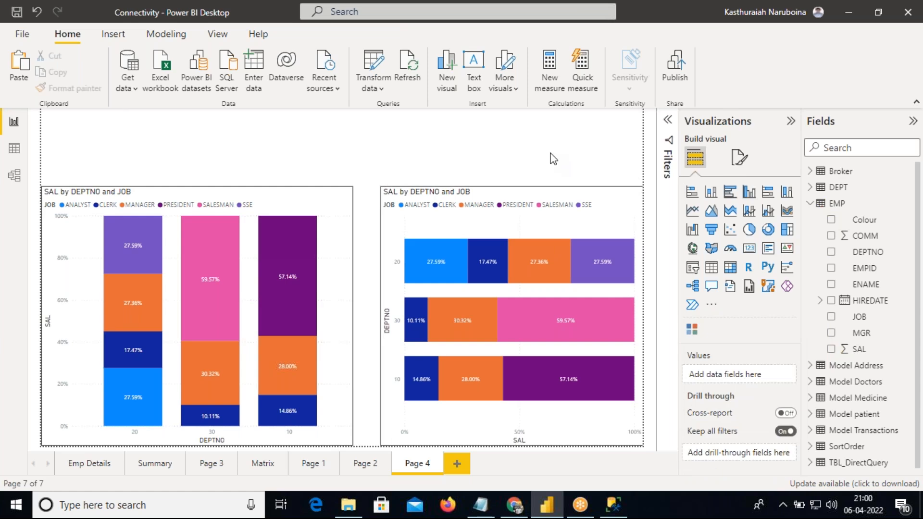
Step: Switch to SQL Server Management Studio, delete the four chart comment lines, and add two blank lines below the Power Query introduction comment
click(614, 504)
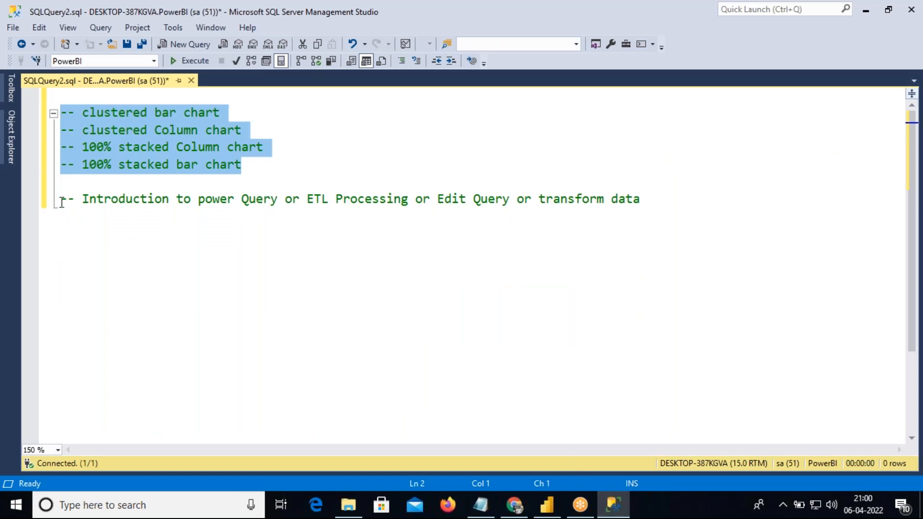
drag(62, 199, 646, 201)
drag(243, 165, 60, 112)
key(Delete)
click(78, 131)
key(BackSpace)
key(BackSpace)
key(ctrl+End)
key(Return)
key(Return)
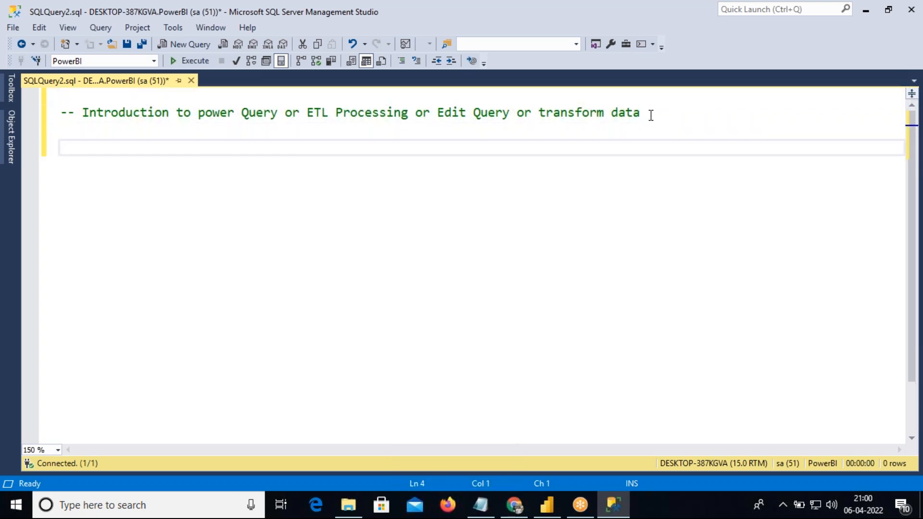
click(598, 8)
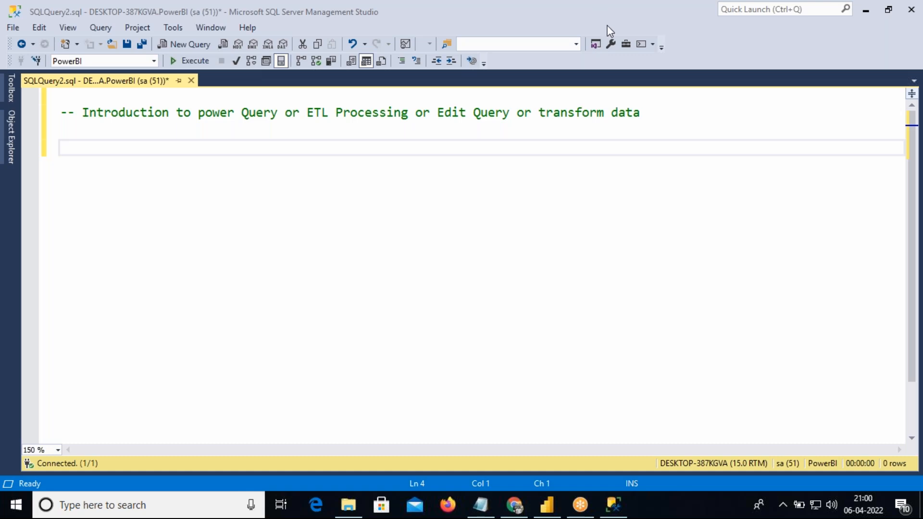
Step: Switch to File Explorer, open Power BI Architecture.PNG from the Logo Images folder, and maximize the image window
click(347, 505)
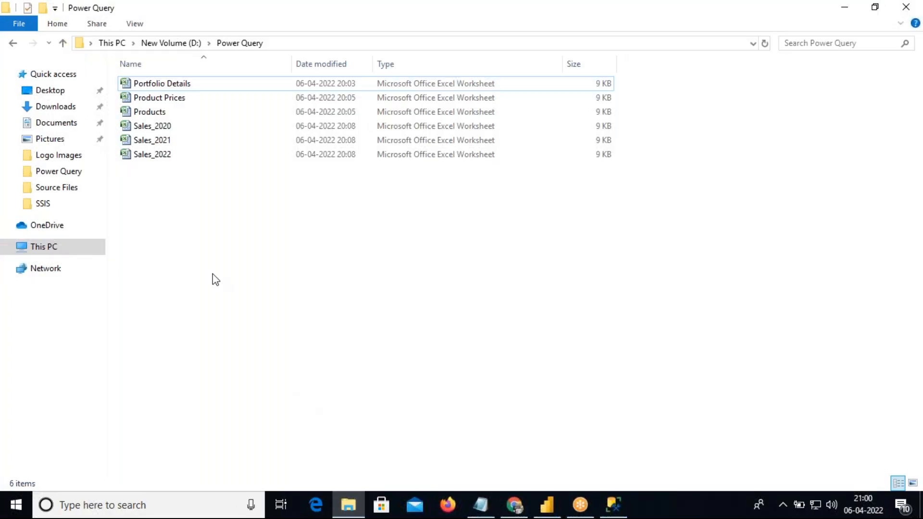
click(62, 159)
double_click(177, 243)
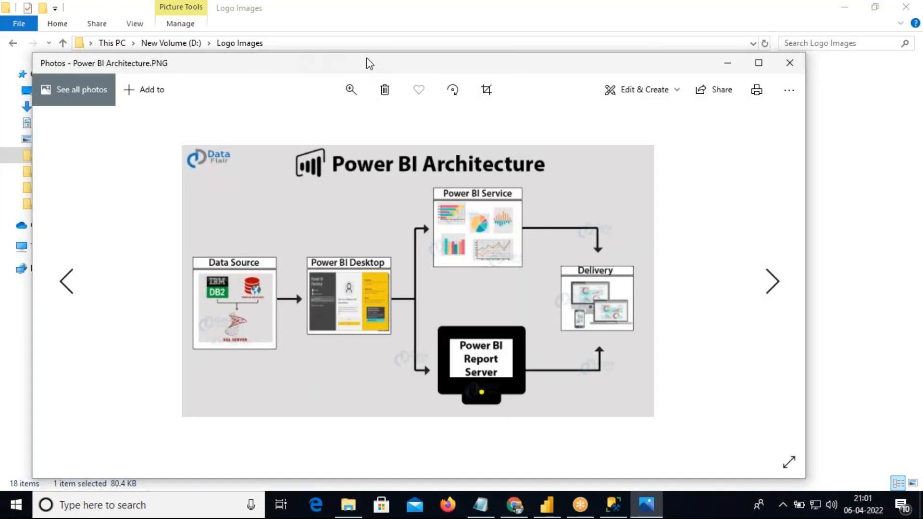
double_click(373, 63)
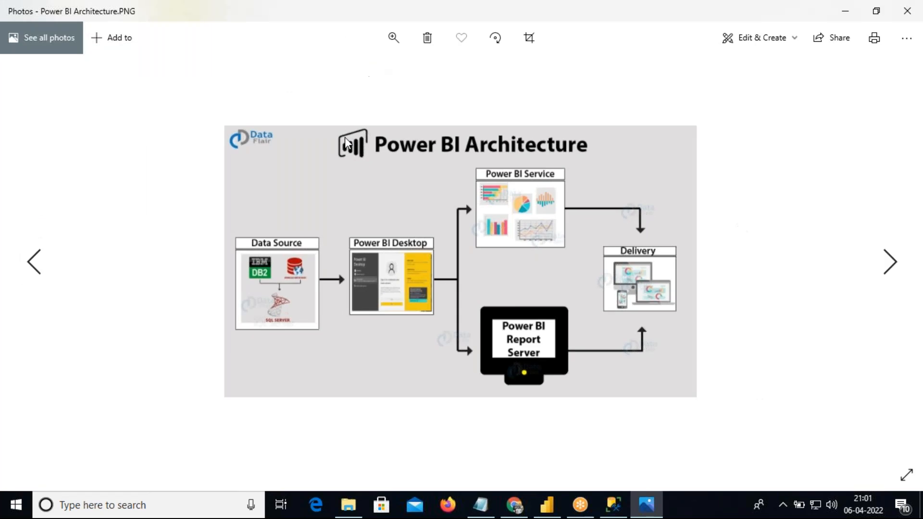
Step: Draw a source box beside the architecture diagram with the annotation pen and a curved arrow from it to Data Source
click(599, 16)
click(603, 38)
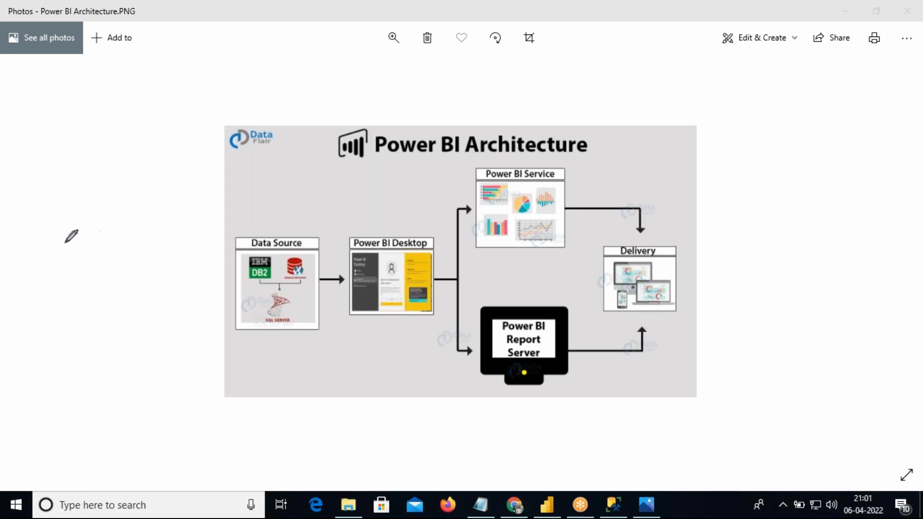
mouse_move(12, 239)
mouse_down()
mouse_move(71, 239)
mouse_move(65, 336)
mouse_move(13, 337)
mouse_move(12, 242)
mouse_move(28, 253)
mouse_move(66, 249)
mouse_move(208, 211)
mouse_move(241, 224)
mouse_up()
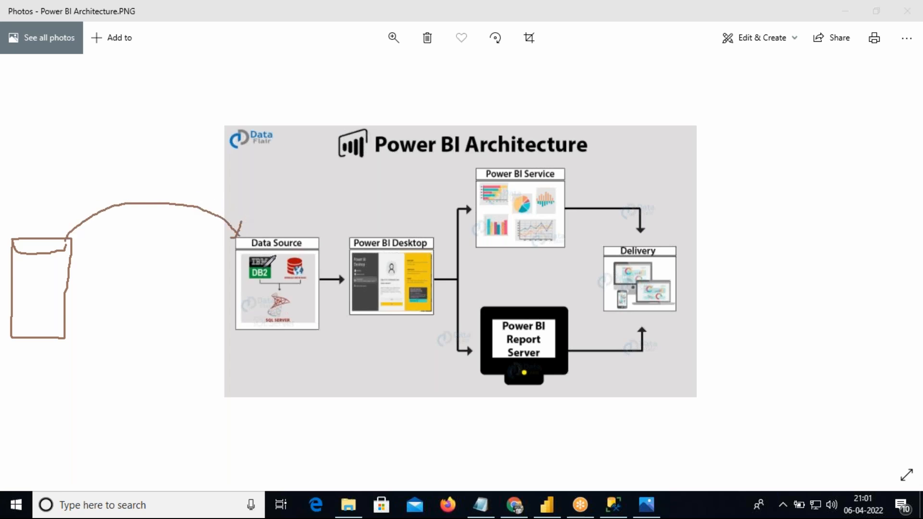
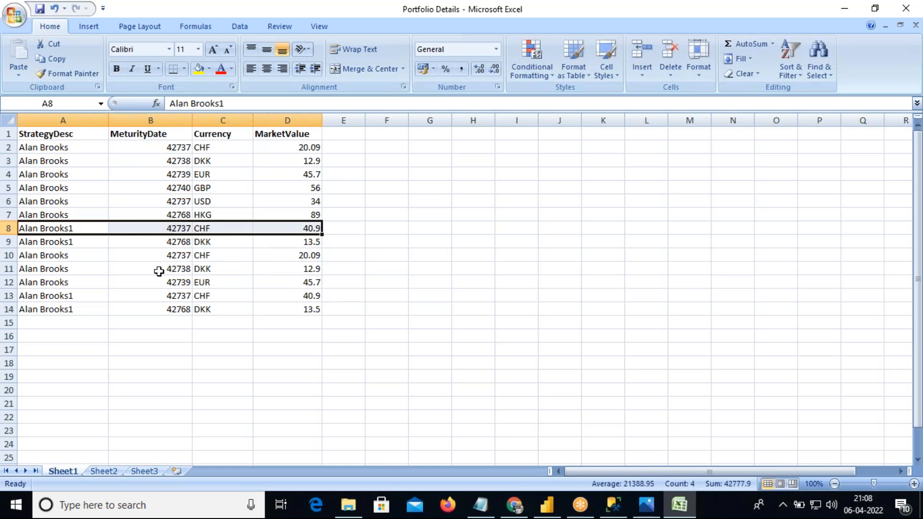
Step: Fill rows 13–14 and rows 8–9 of the Portfolio Details table with yellow across columns A to D
drag(89, 295, 295, 304)
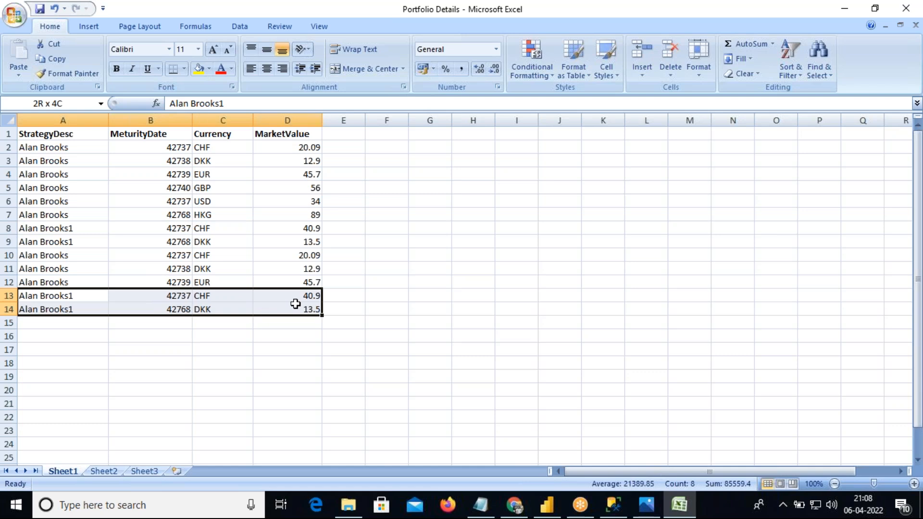
drag(295, 304, 295, 304)
click(198, 68)
drag(56, 229, 272, 240)
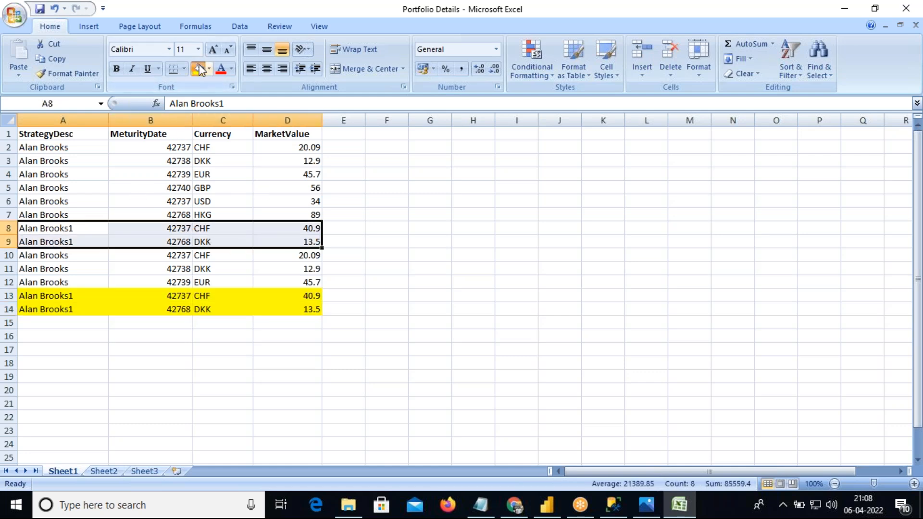
click(198, 68)
Step: Bracket rows 13–14 and outline the StrategyDesc column with the annotation pen
click(598, 11)
click(599, 38)
mouse_move(323, 287)
mouse_down()
mouse_move(332, 297)
mouse_move(329, 321)
mouse_up()
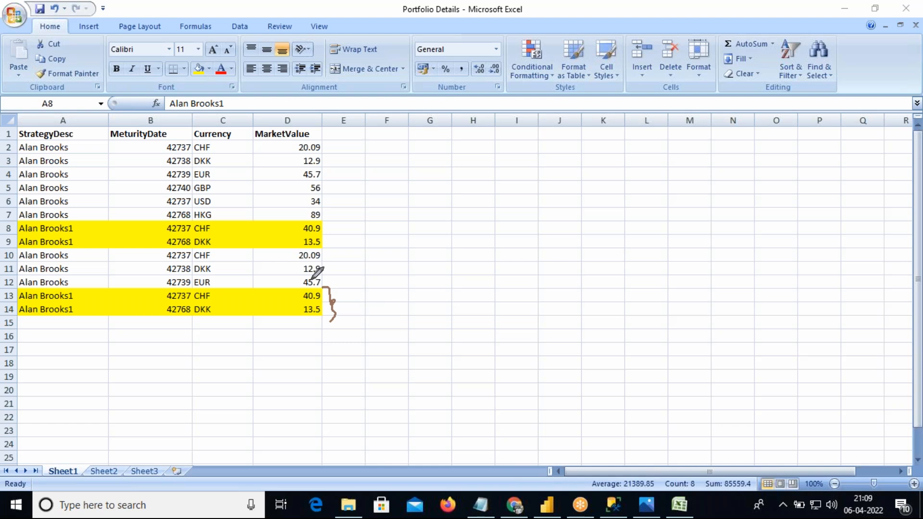
mouse_move(10, 124)
mouse_down()
mouse_move(107, 124)
mouse_move(101, 330)
mouse_move(11, 339)
mouse_move(14, 124)
mouse_up()
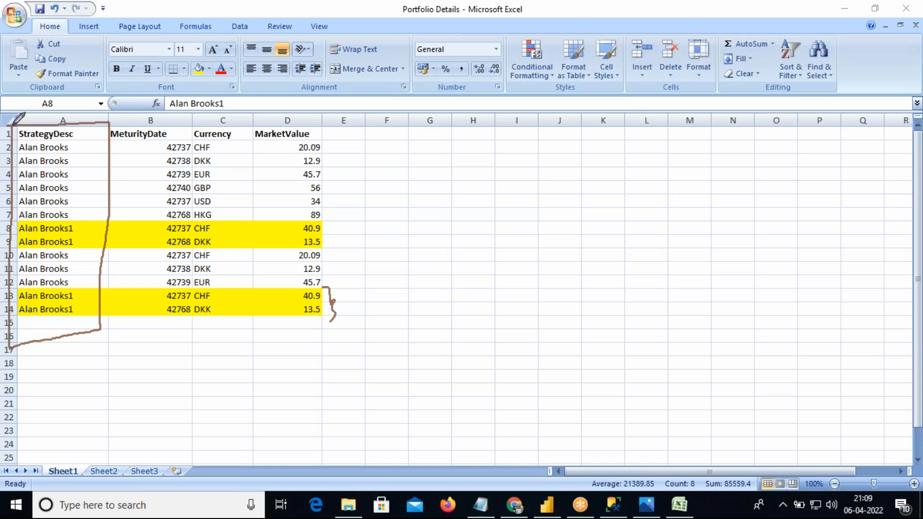
Step: Tick several StrategyDesc entries in the plain and yellow rows and draw lines along the entries in rows 2 and 8
drag(71, 144, 102, 119)
mouse_move(76, 223)
mouse_down()
mouse_move(79, 230)
mouse_move(91, 215)
mouse_up()
mouse_move(72, 165)
mouse_down()
mouse_move(76, 157)
mouse_move(80, 172)
mouse_up()
drag(71, 240, 83, 235)
mouse_move(76, 292)
mouse_down()
mouse_move(79, 299)
mouse_move(87, 288)
mouse_up()
drag(20, 151, 68, 151)
drag(20, 228, 73, 227)
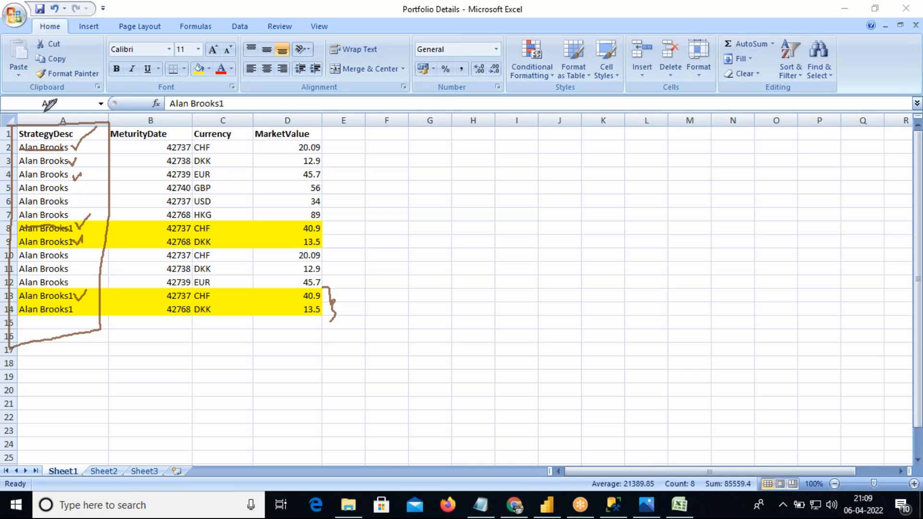
Step: Point an arrow at the StrategyDesc column, mark row groups 8–9, 10–12 and 13–14, and clear all pen annotations
mouse_move(44, 110)
mouse_down()
mouse_move(61, 115)
mouse_move(72, 73)
mouse_up()
drag(325, 223, 335, 248)
drag(332, 292, 340, 326)
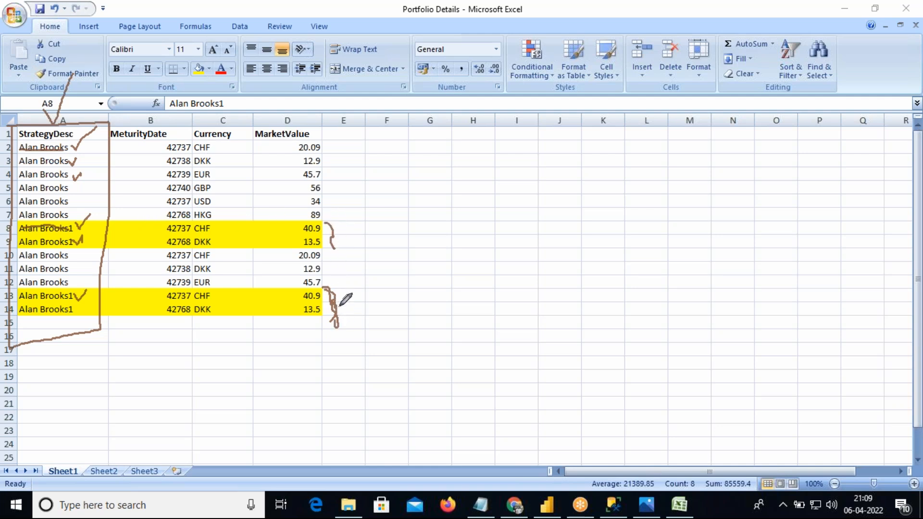
drag(323, 252, 330, 286)
click(603, 97)
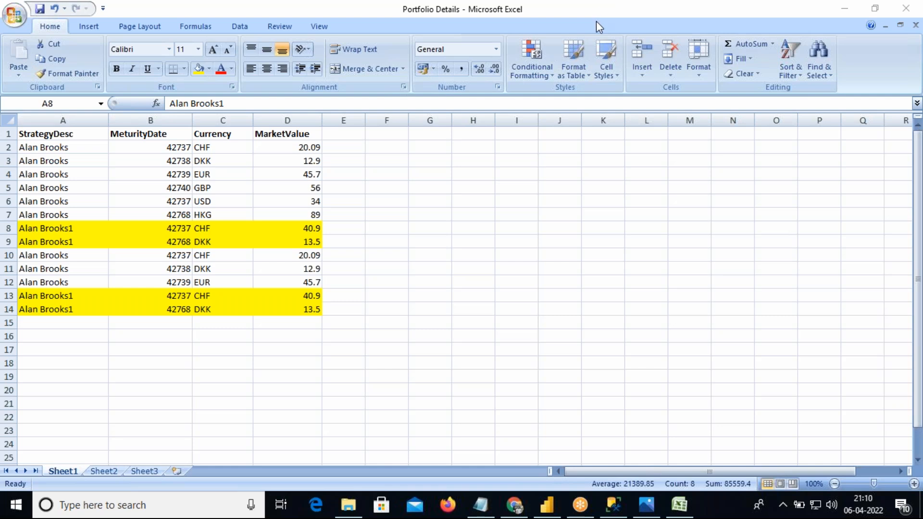
Step: Select the whole portfolio table A1:D14, view the formula commands, and close the Portfolio Details workbook with its changes saved
drag(42, 135, 270, 309)
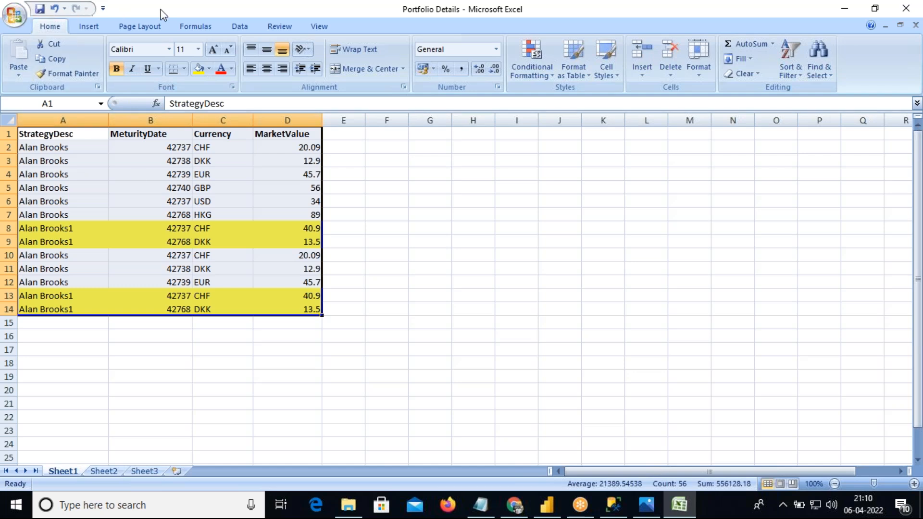
click(192, 26)
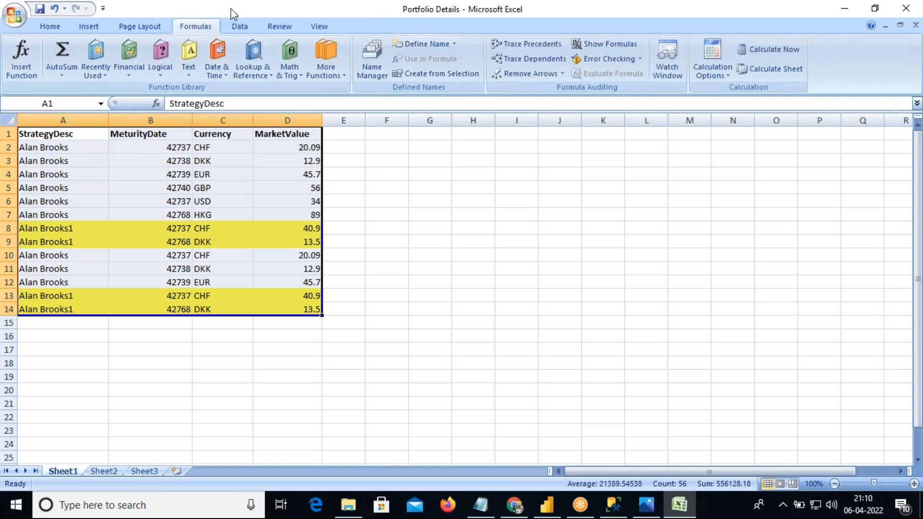
click(678, 503)
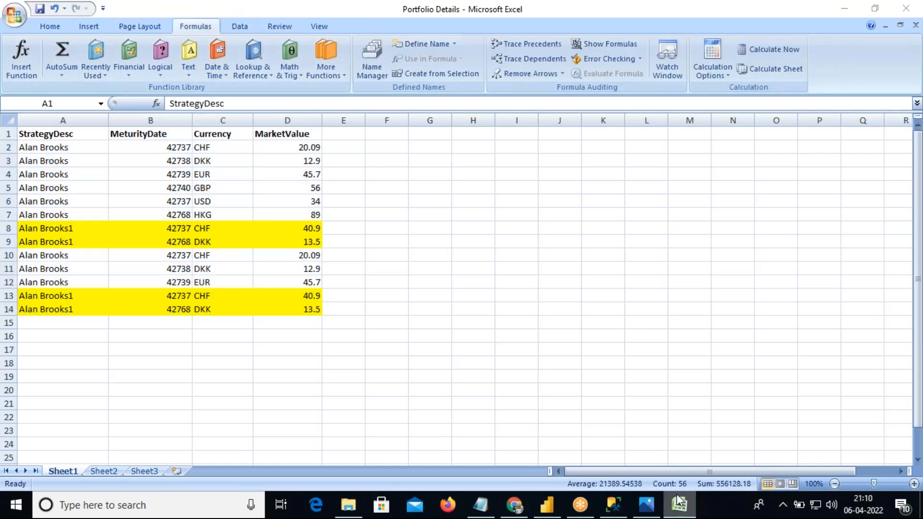
click(651, 474)
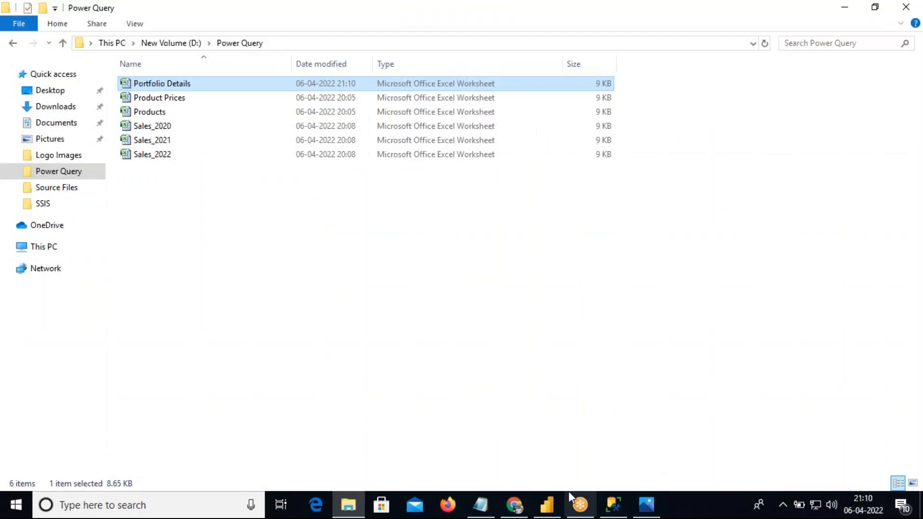
Step: Switch to Power BI Desktop, connect to the Portfolio Details Excel workbook in D:\Power Query, and choose Sheet1
click(548, 504)
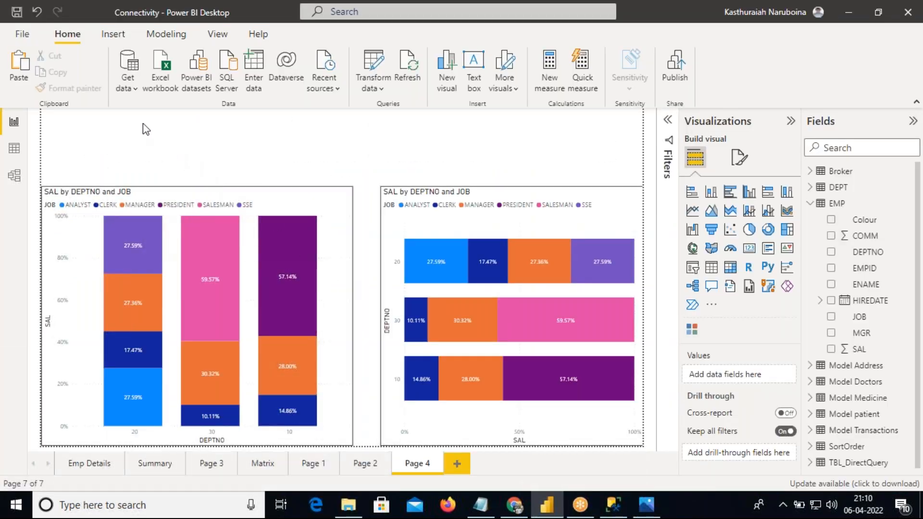
click(133, 91)
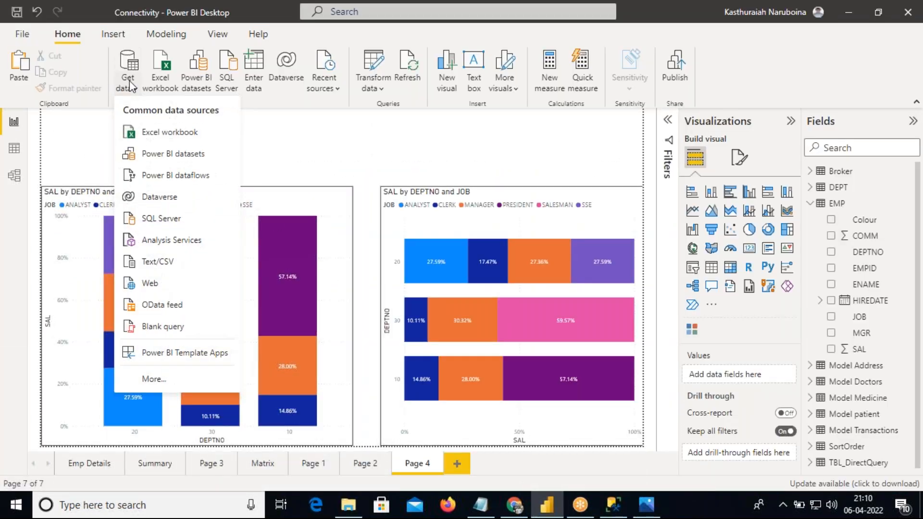
click(159, 134)
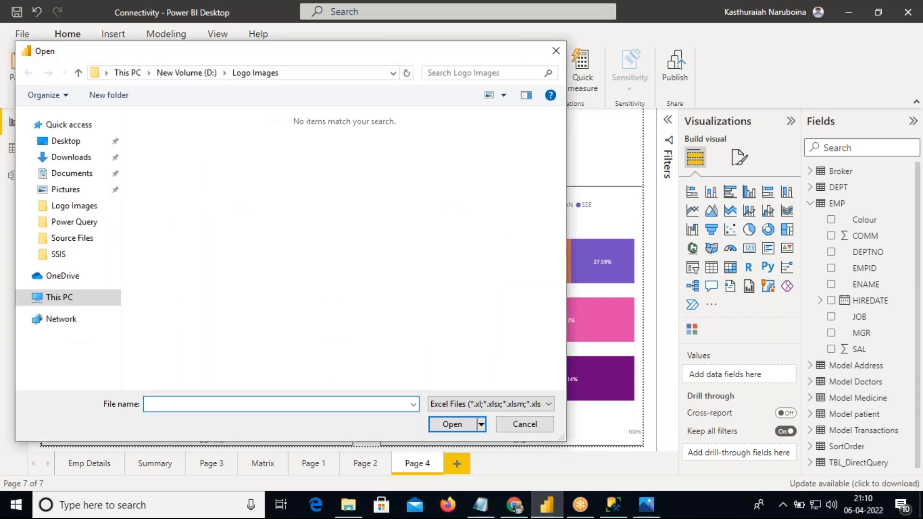
click(186, 72)
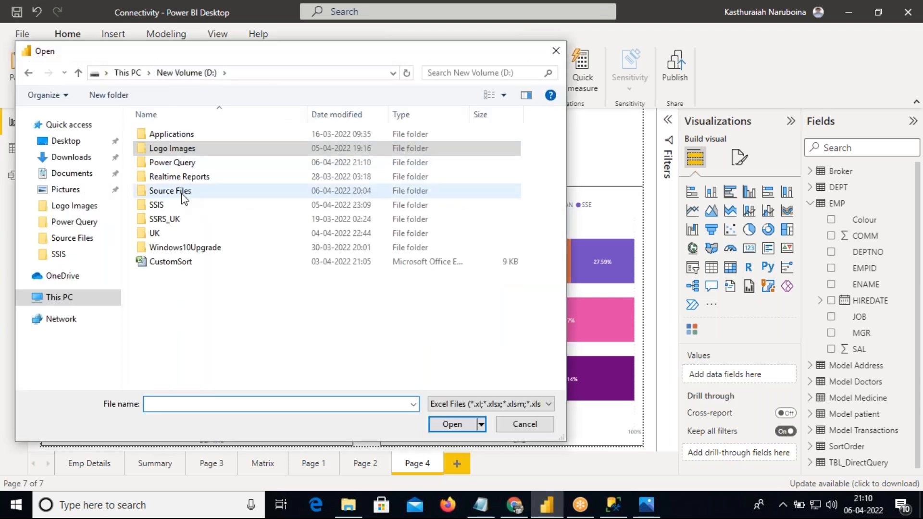
double_click(177, 164)
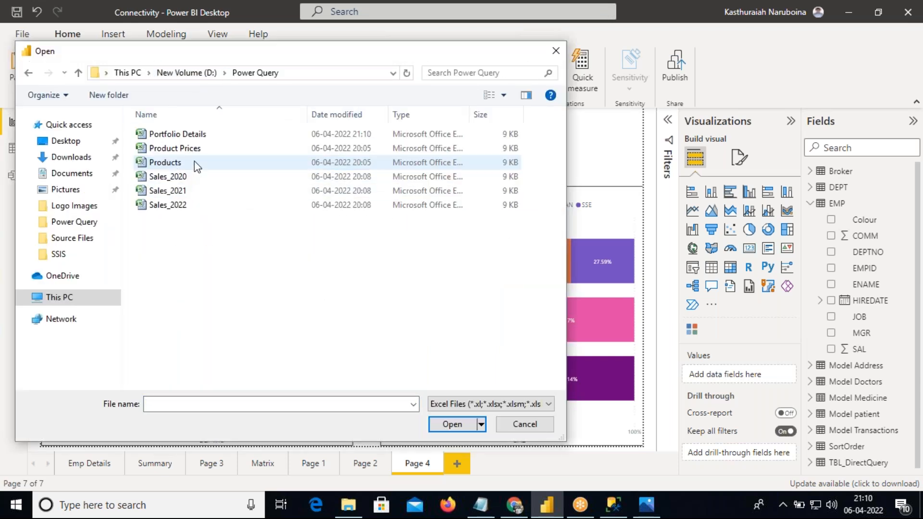
click(187, 135)
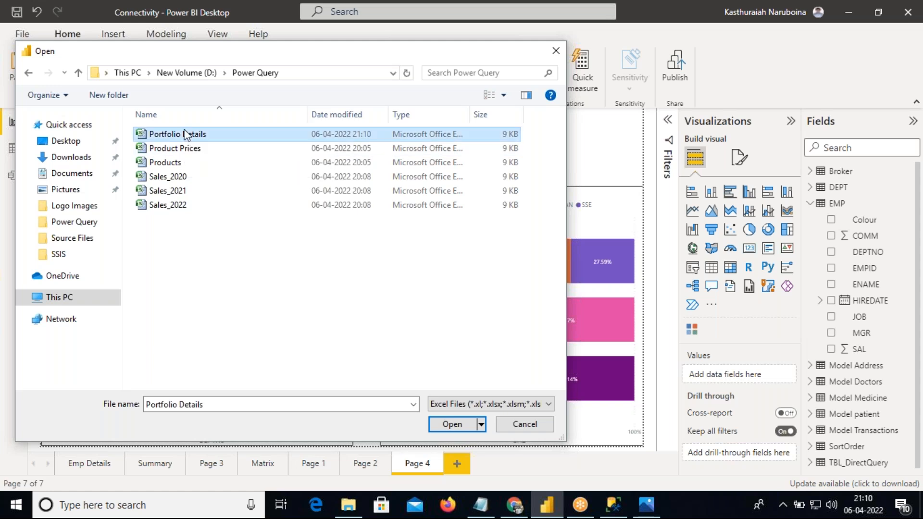
click(450, 425)
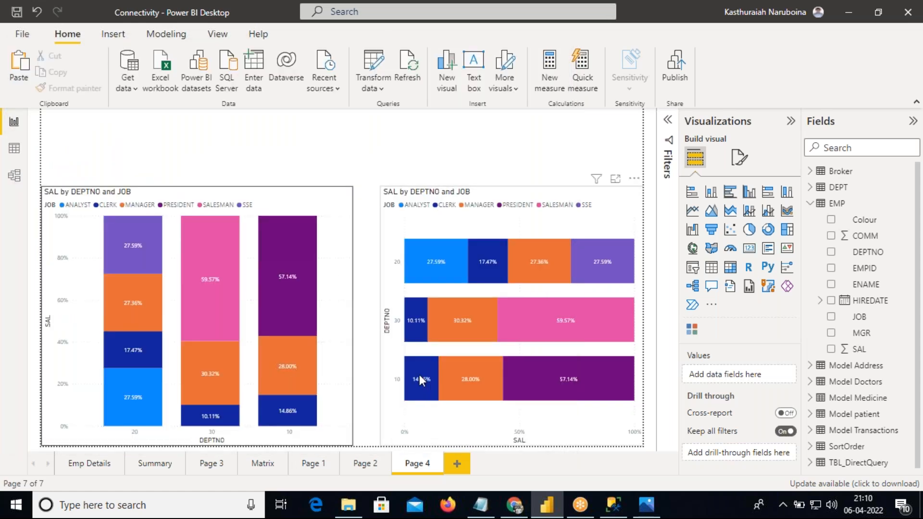
mouse_move(419, 374)
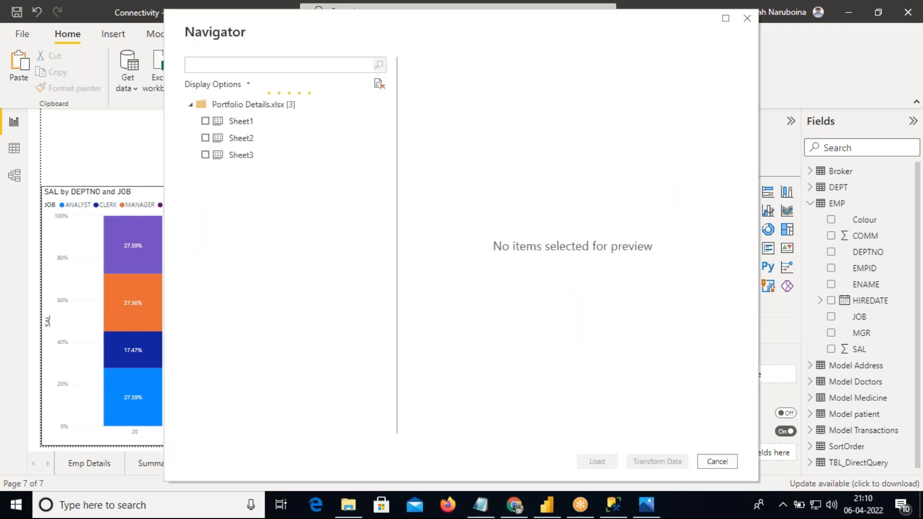
click(205, 121)
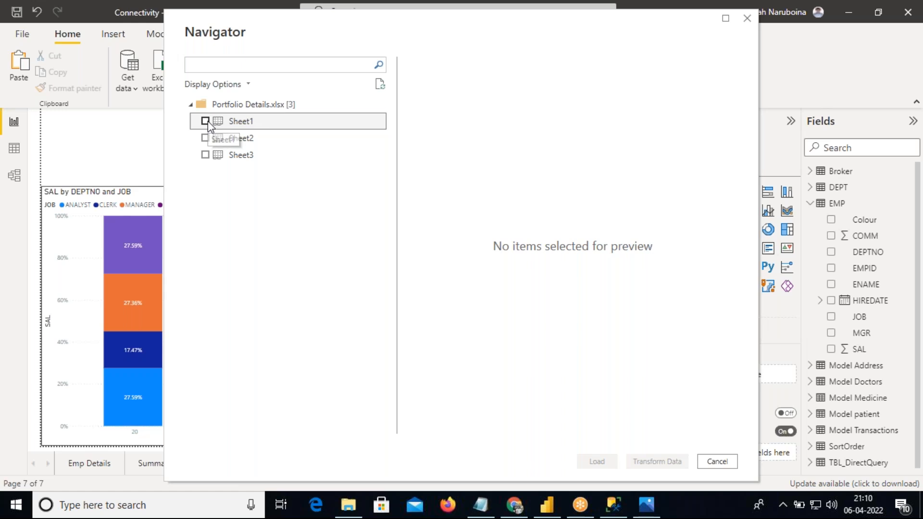
drag(267, 27, 129, 28)
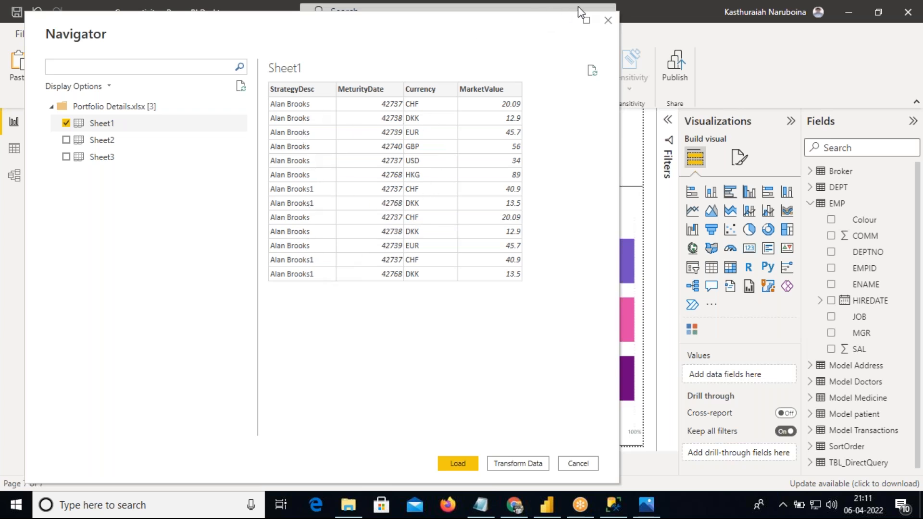
Step: Outline and tick the Sheet1 preview with the annotation pen, clear the marks, and open the sheet in the Power Query Editor
mouse_move(259, 79)
mouse_down()
mouse_move(524, 74)
mouse_move(535, 123)
mouse_move(536, 296)
mouse_move(260, 319)
mouse_move(262, 99)
mouse_up()
mouse_move(347, 54)
mouse_down()
mouse_move(357, 67)
mouse_move(410, 30)
mouse_up()
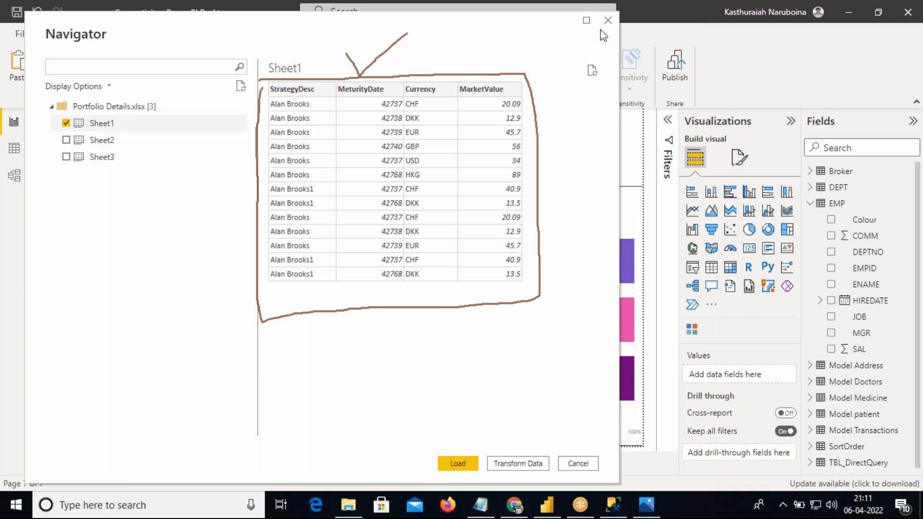
click(606, 97)
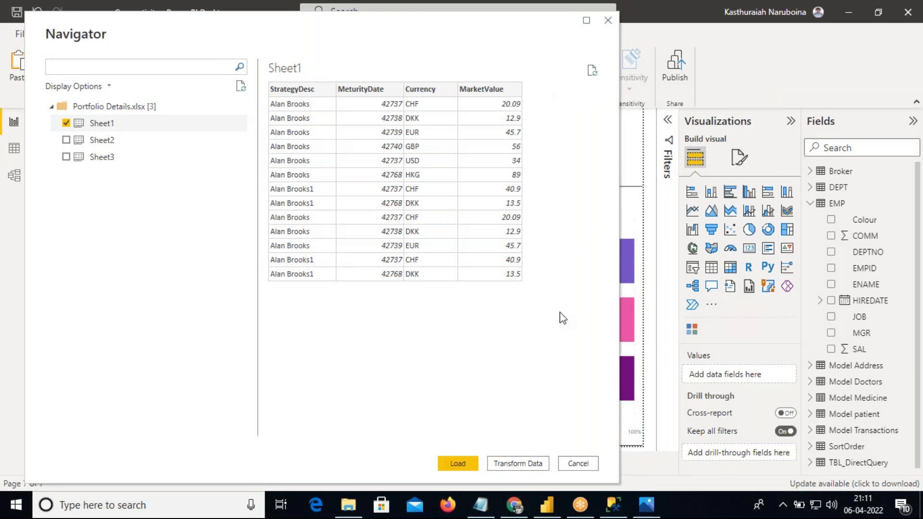
click(518, 465)
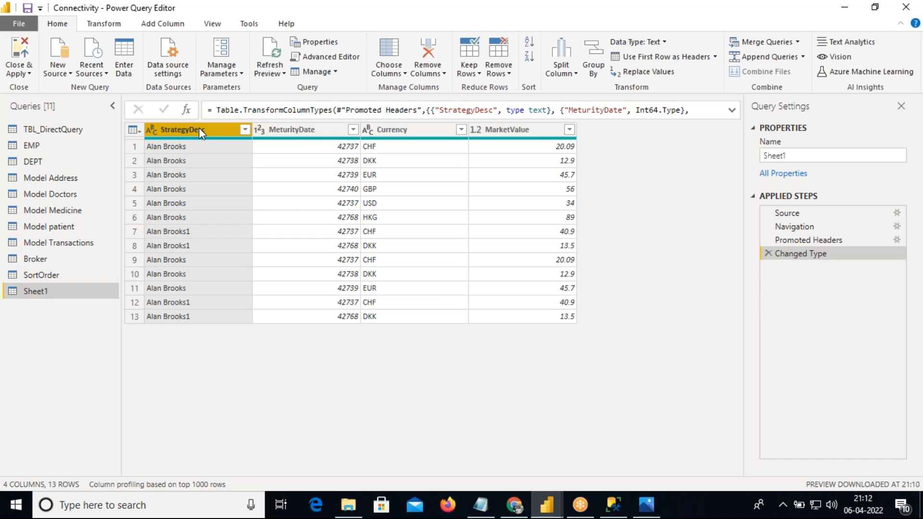
Step: Try removing duplicate rows based on StrategyDesc alone, and delete that Removed Duplicates step
click(504, 74)
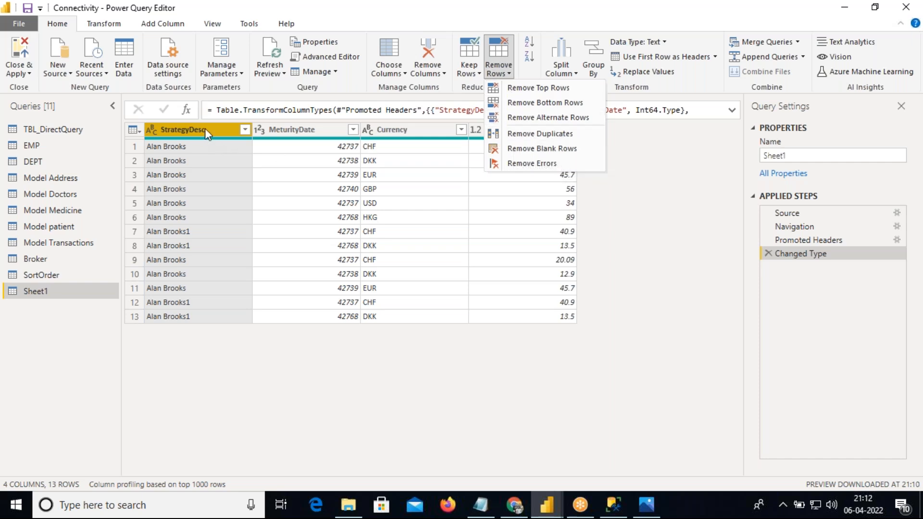
click(523, 134)
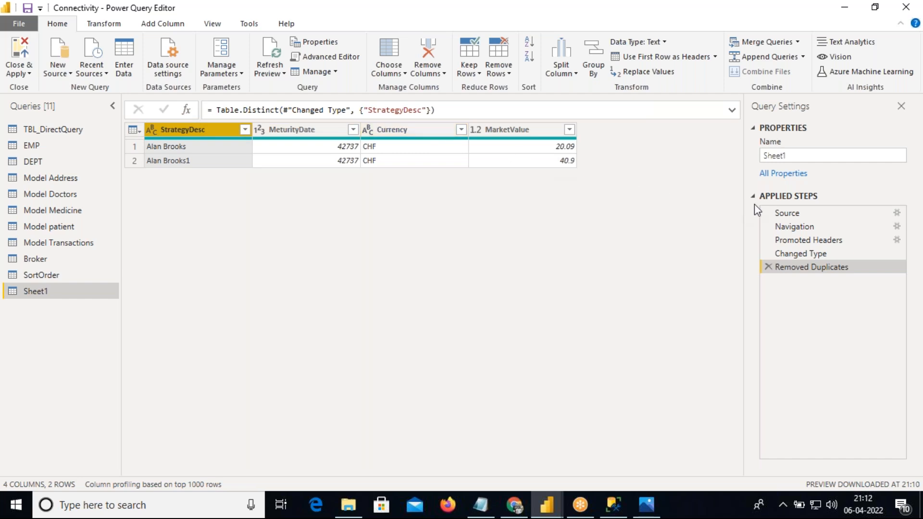
click(768, 267)
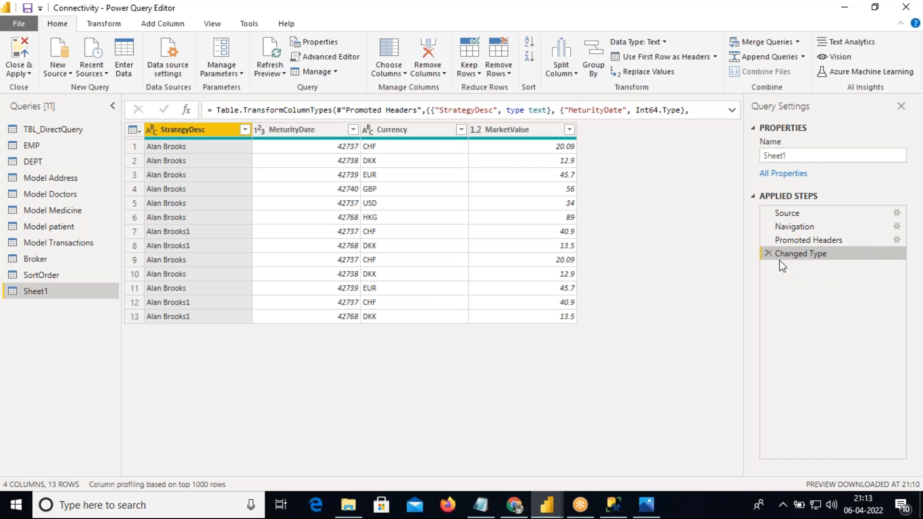
Step: Remove duplicate rows based on all four columns: StrategyDesc, MeturityDate, Currency and MarketValue
ctrl+click(311, 131)
ctrl+click(412, 131)
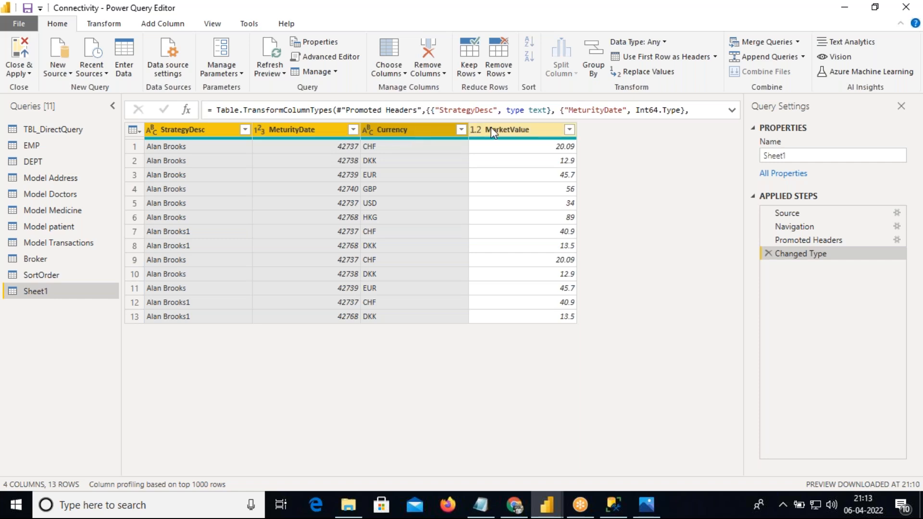
ctrl+click(506, 131)
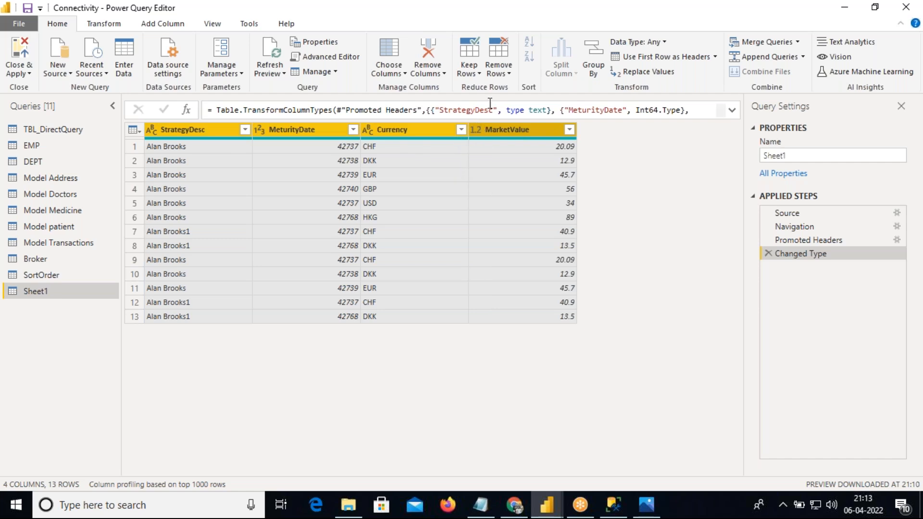
click(500, 69)
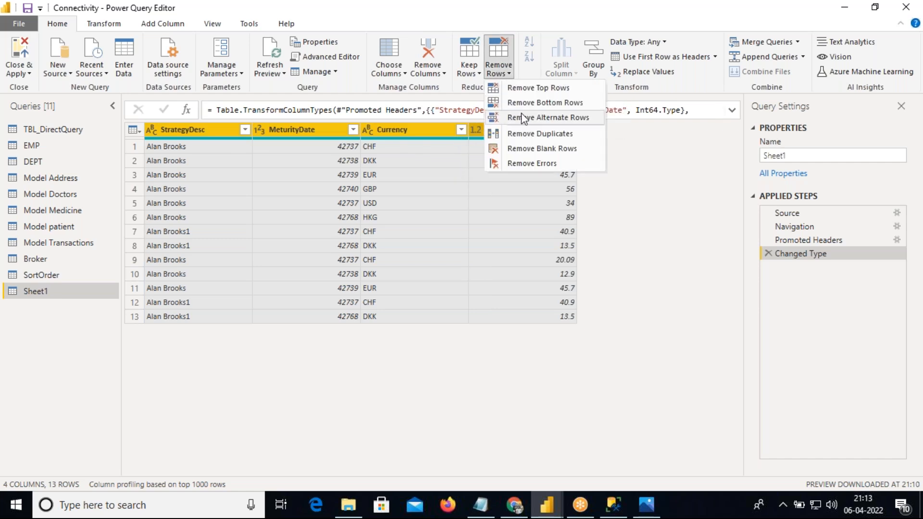
click(526, 135)
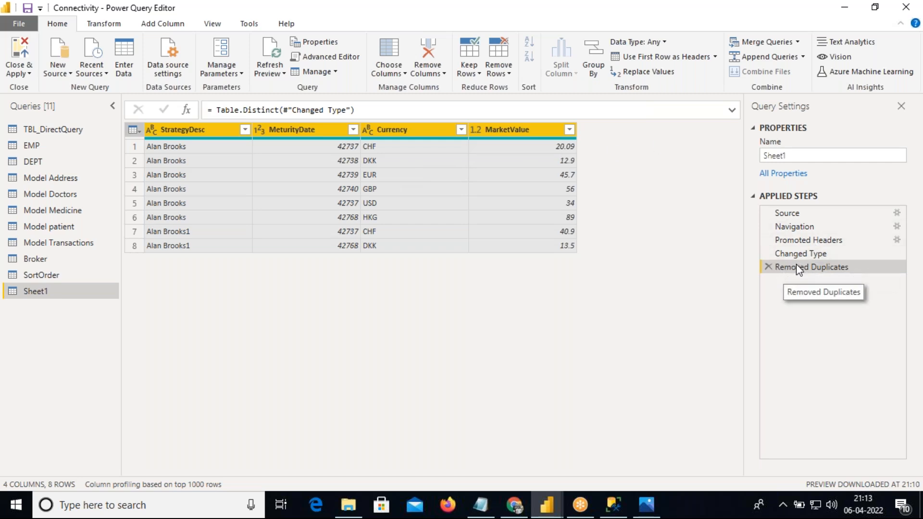
Step: Open the name of the Removed Duplicates applied step for editing
right_click(847, 269)
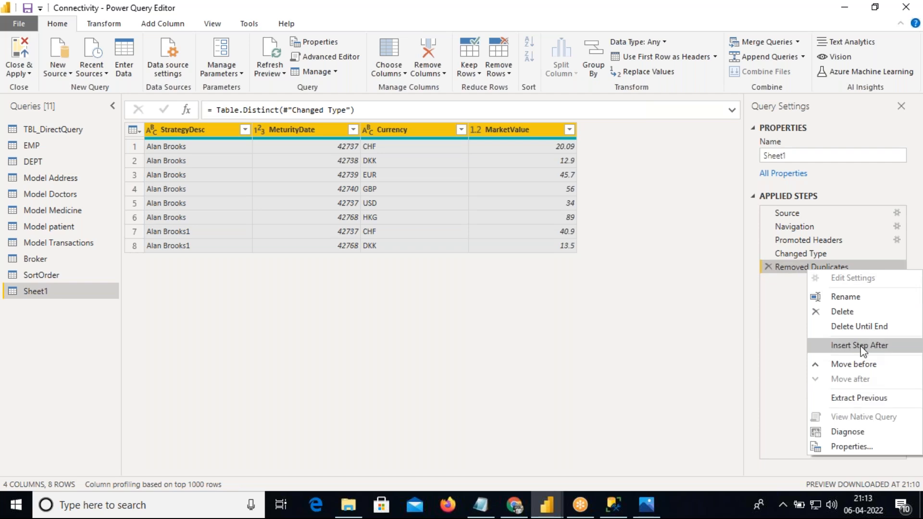
click(845, 298)
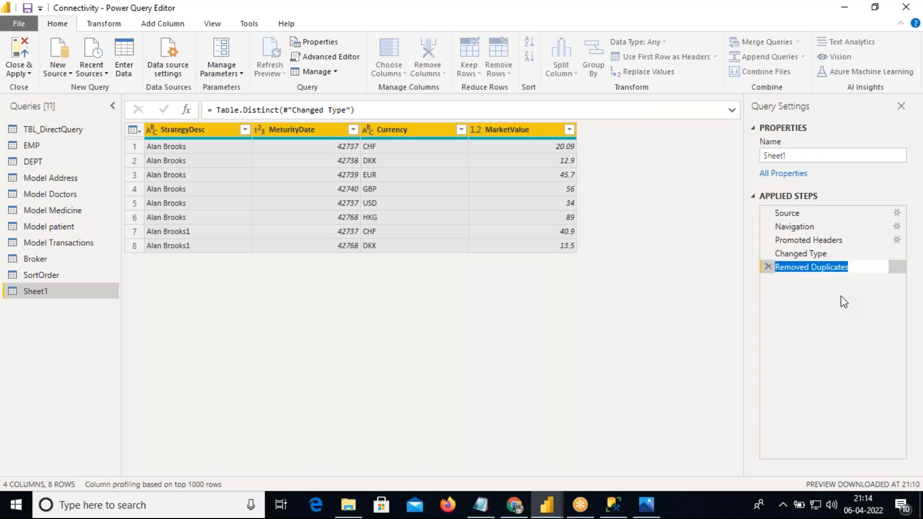
key(Return)
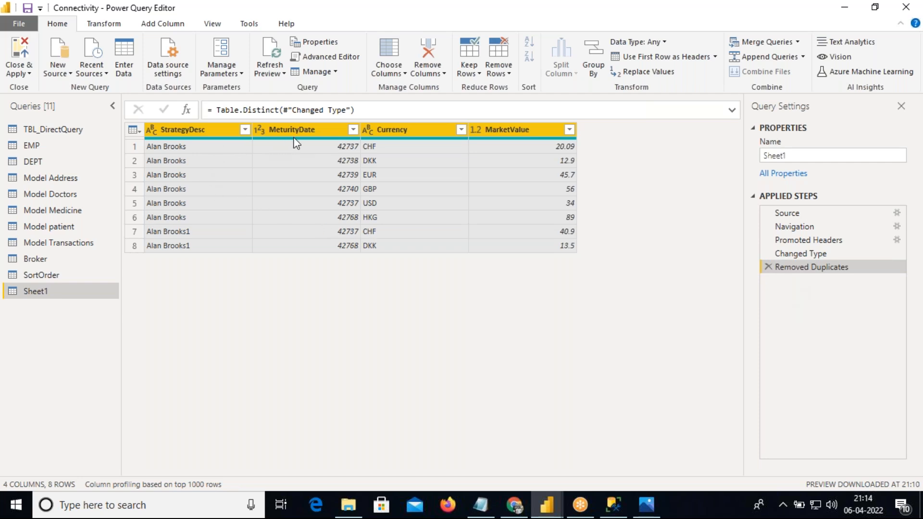
Step: Apply the Sheet1 query changes to the model, and close the Power Query Editor with Close & Apply
mouse_move(304, 137)
click(27, 75)
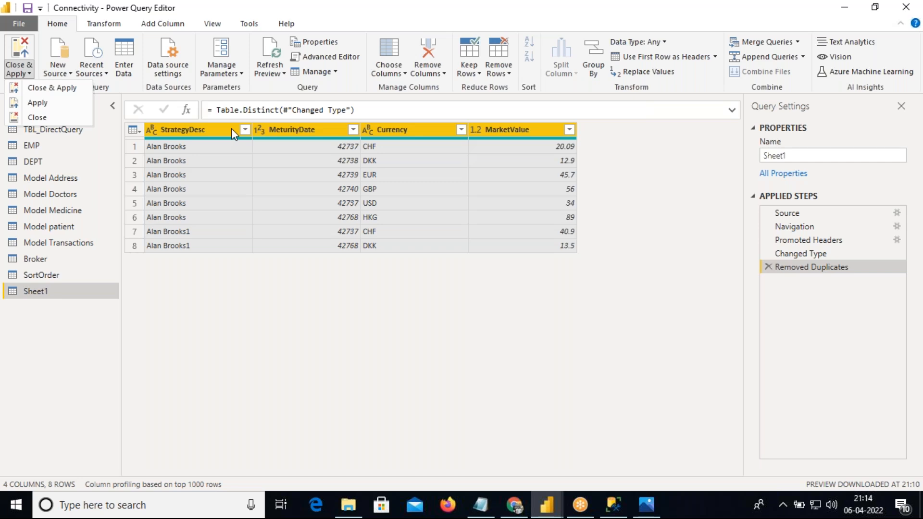
click(50, 105)
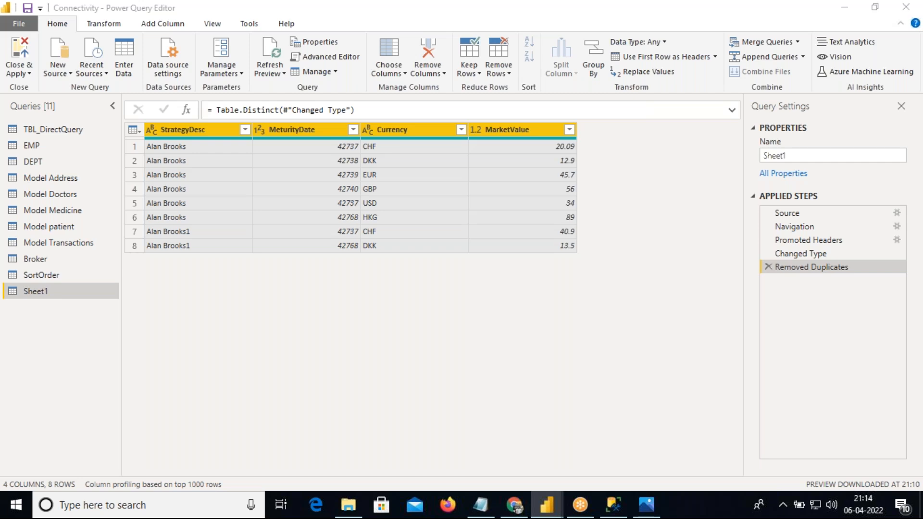
click(25, 71)
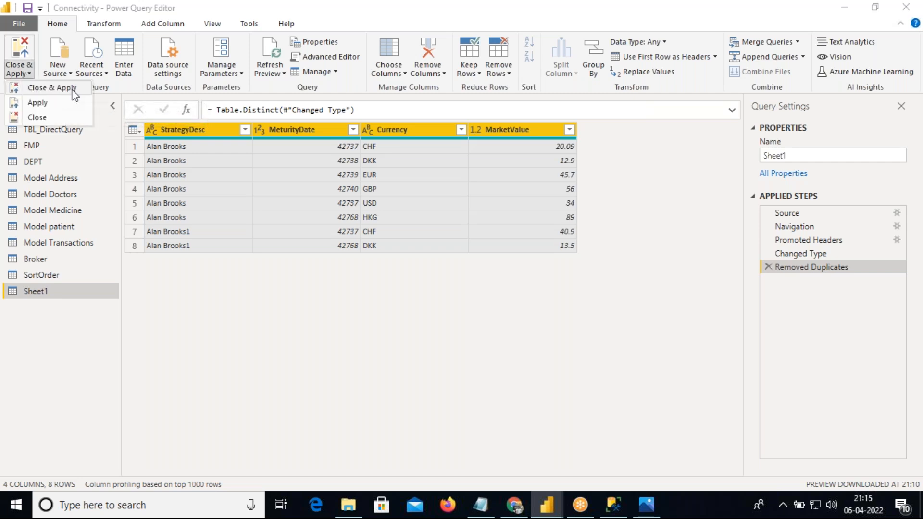
click(40, 88)
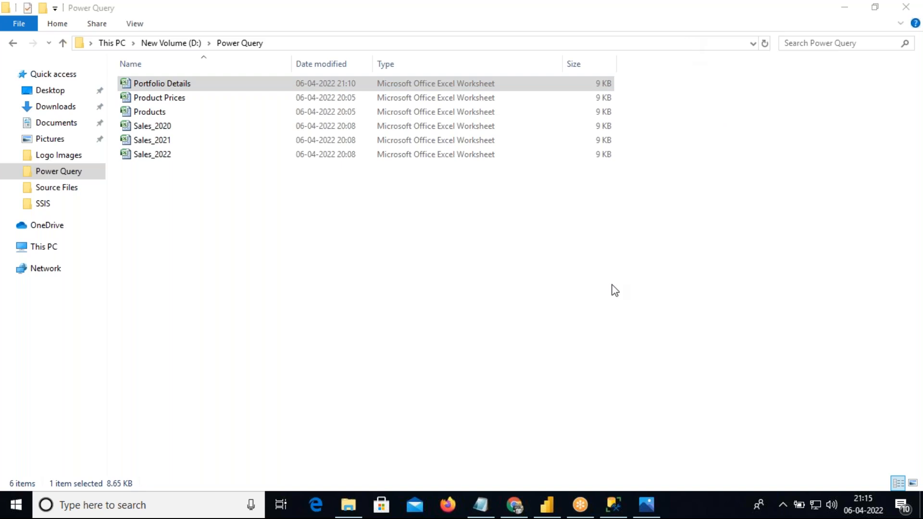
Step: Return to Power BI Desktop, collapse the EMP table, examine Sheet1's loaded rows in Data view, and go back to Report view
click(547, 505)
mouse_move(542, 312)
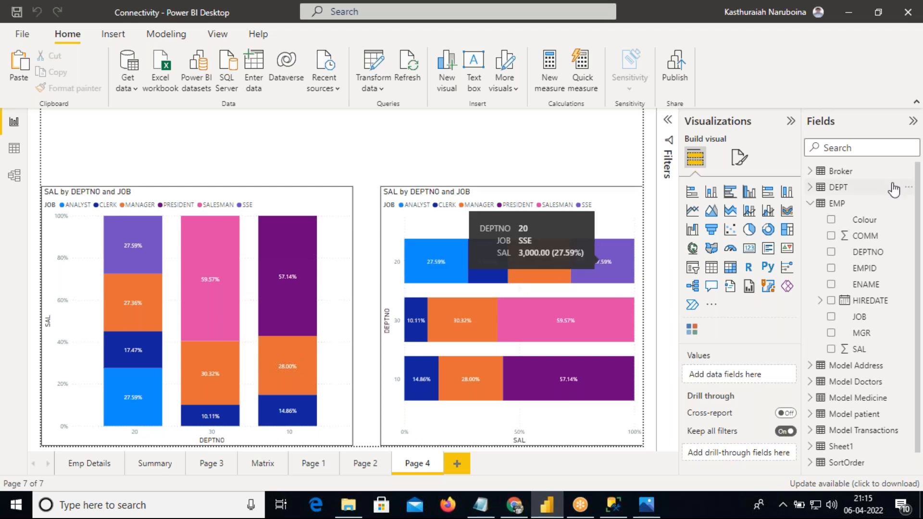
click(810, 209)
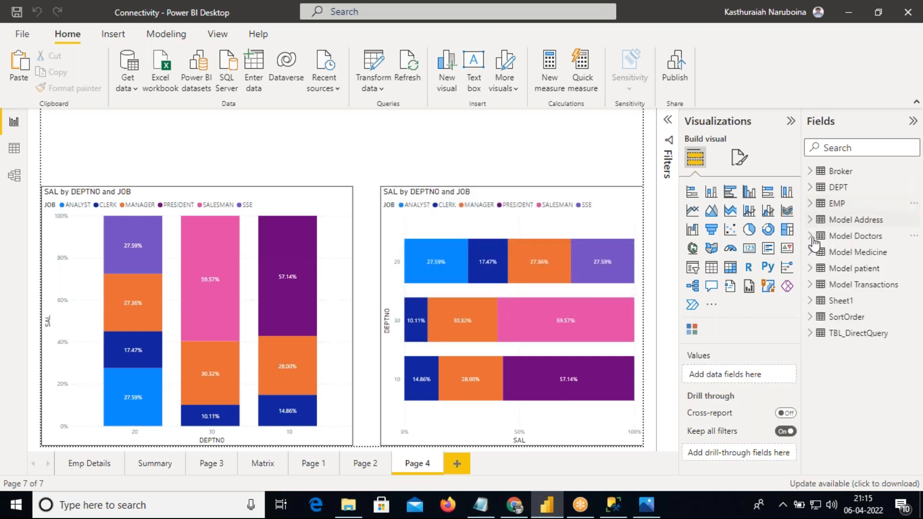
click(840, 301)
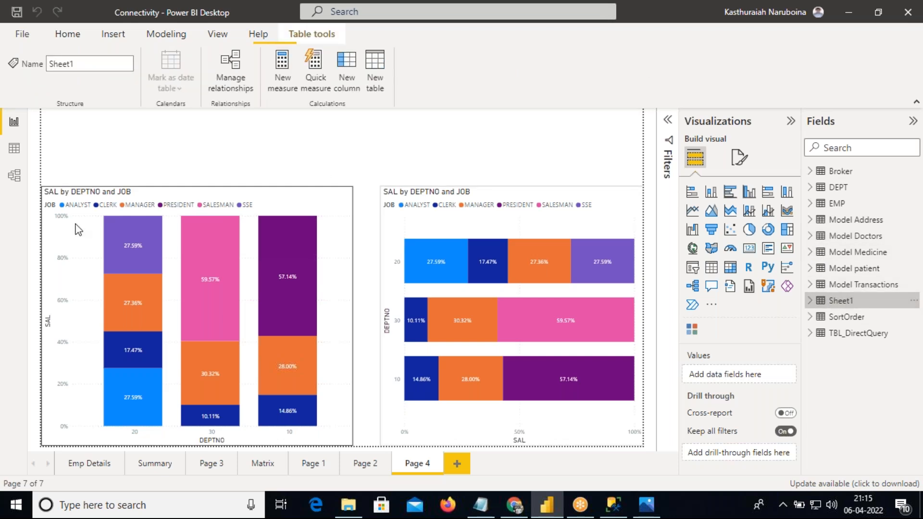
click(14, 149)
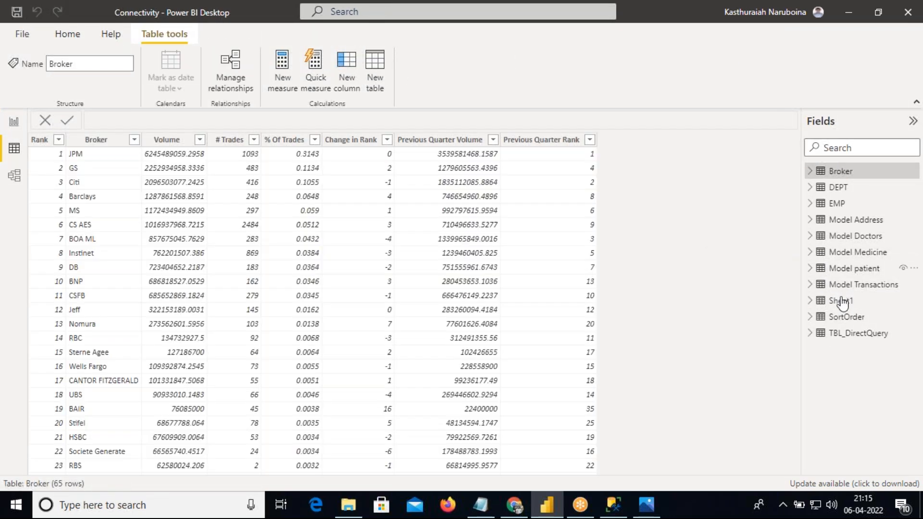
click(841, 301)
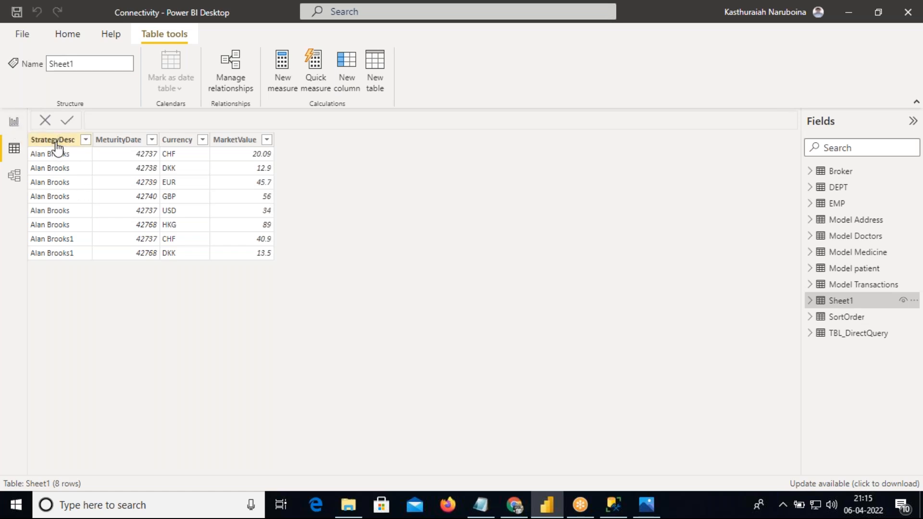
click(13, 126)
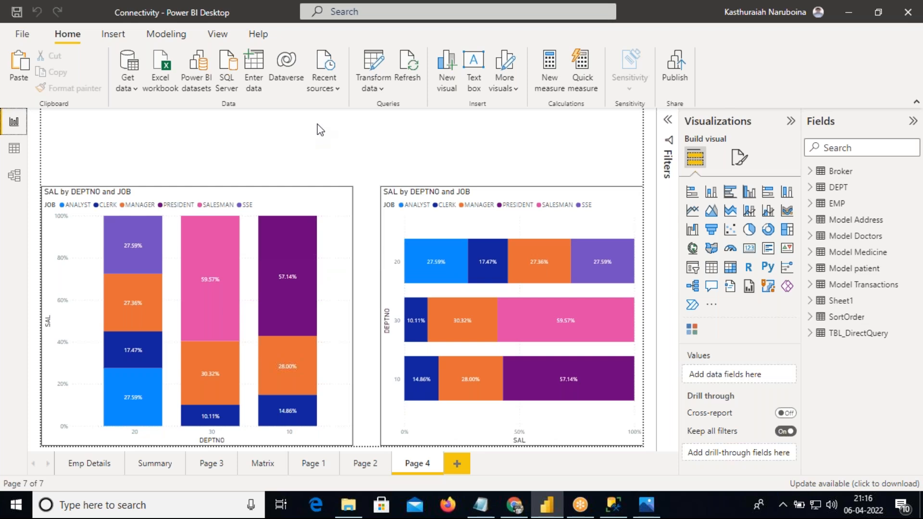
Step: In SQL Server Management Studio, add the comments "-- case 1 -- removing duplicates" and "-- case 2 :" under the introduction line
click(613, 505)
click(92, 133)
text(-)
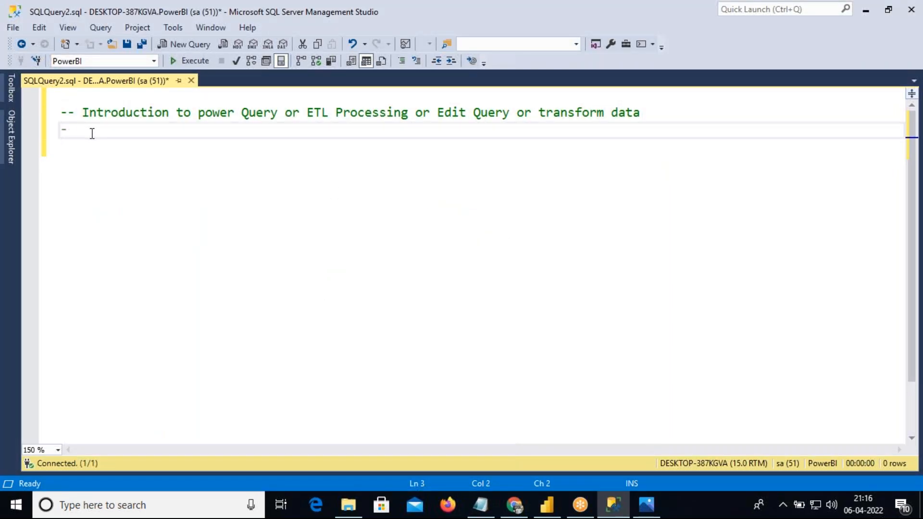
text(- case 1 -- removing du)
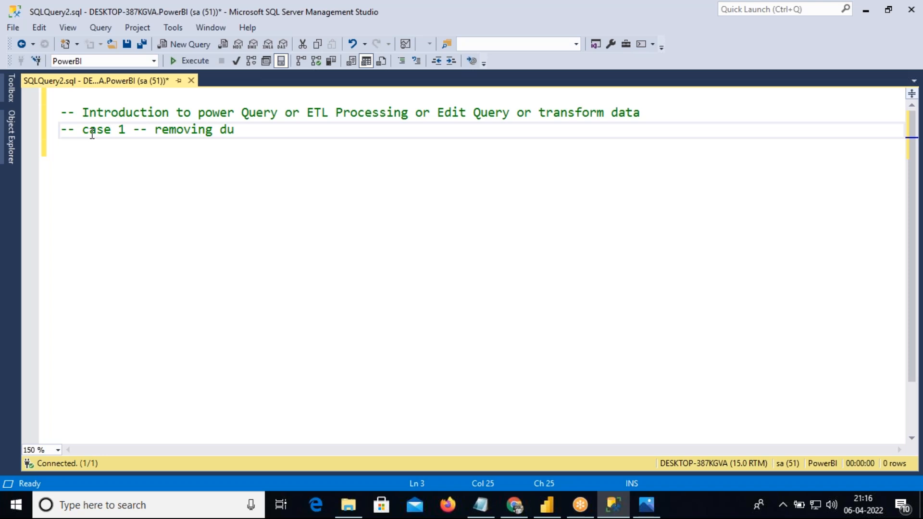
text(plicates)
key(Return)
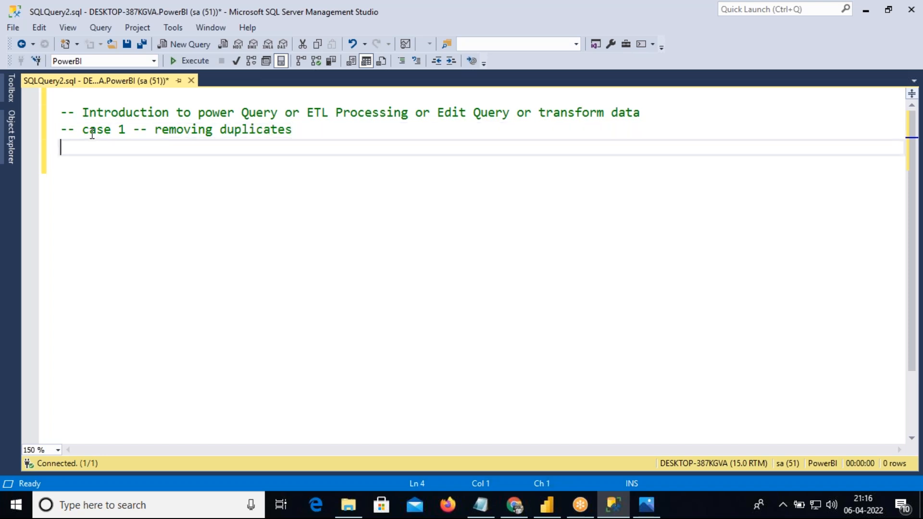
text(-- case 2 :)
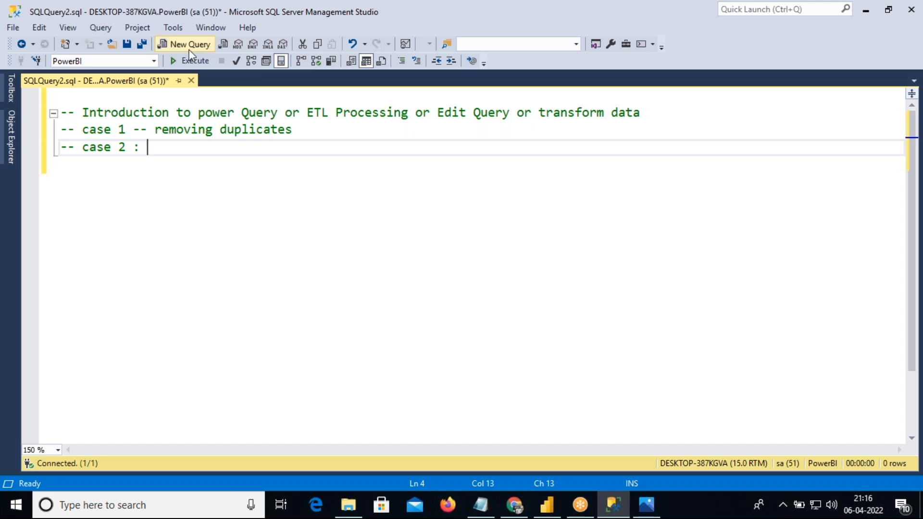
Step: Open the Products workbook from the Power Query folder in File Explorer and examine its PID, Pname and QTY columns
click(353, 512)
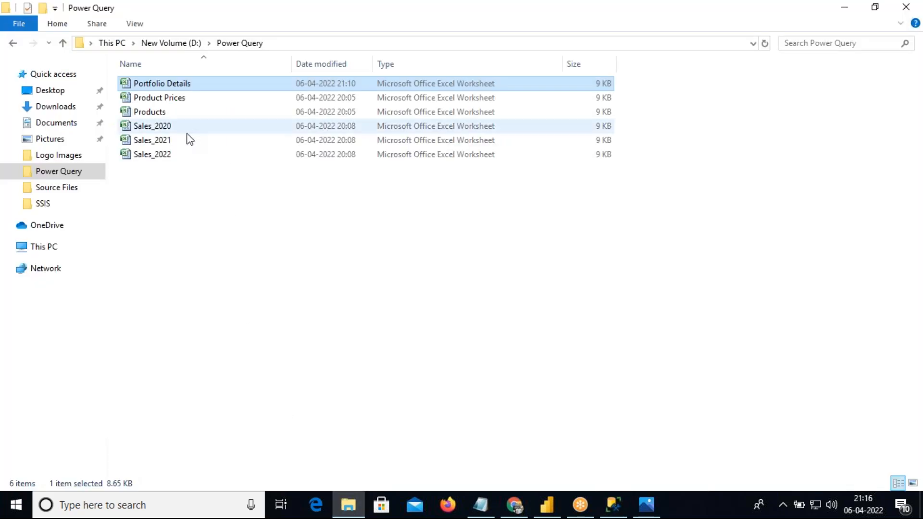
click(148, 99)
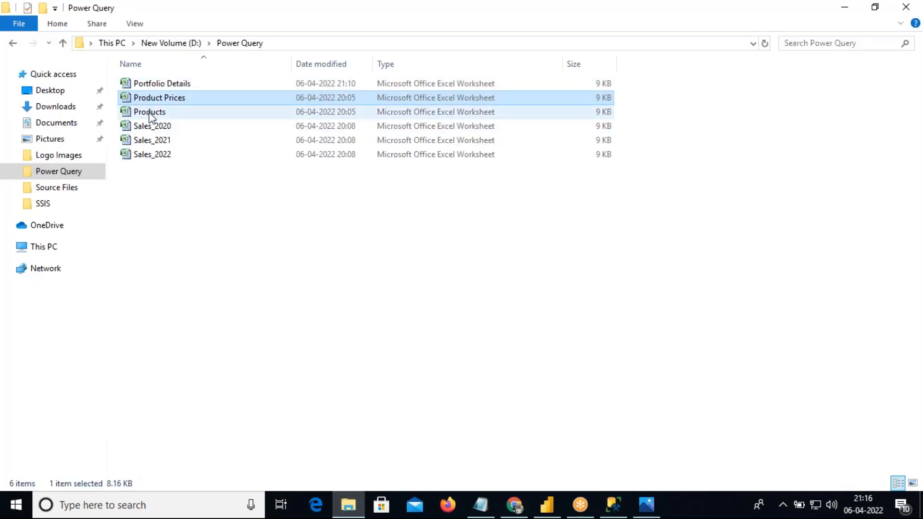
click(150, 112)
click(151, 98)
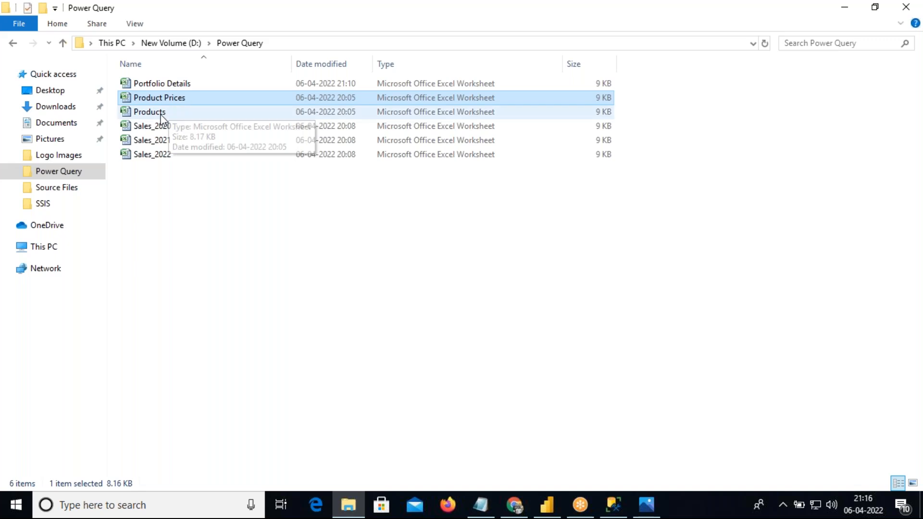
click(160, 113)
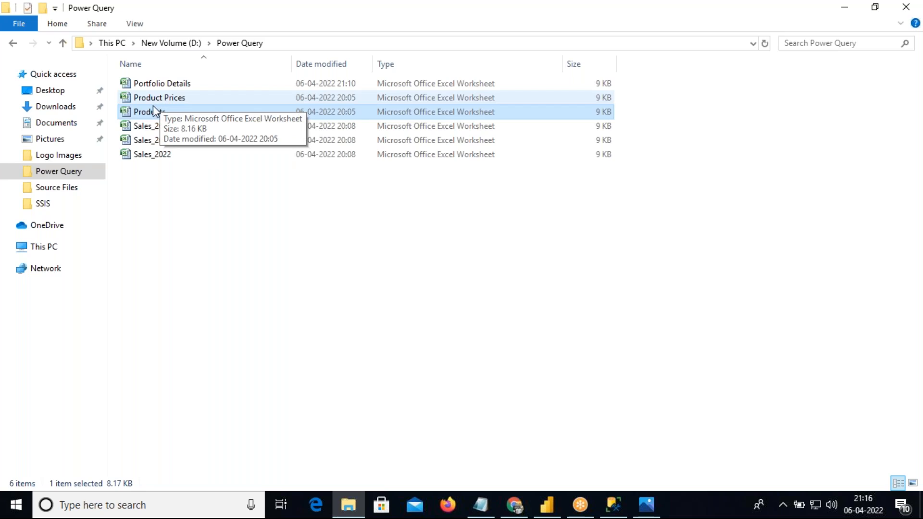
double_click(145, 114)
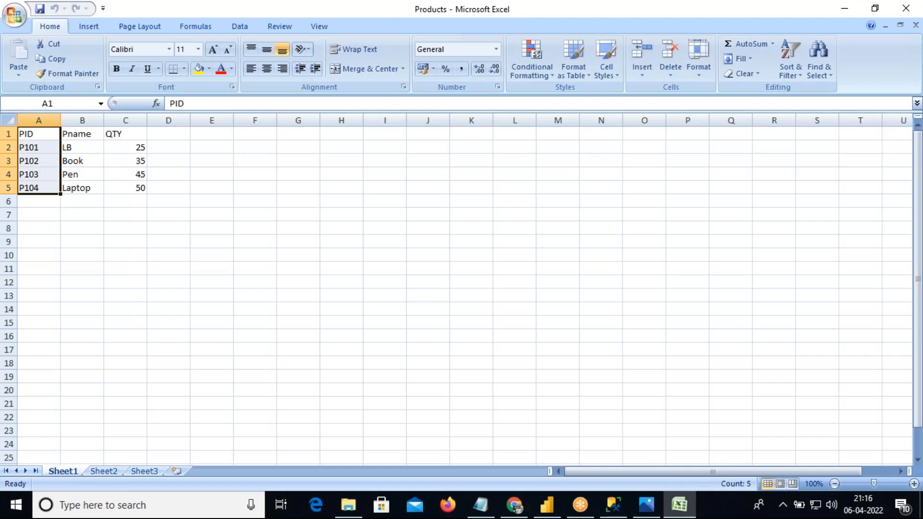
click(131, 148)
drag(41, 137, 43, 187)
drag(73, 137, 77, 186)
drag(124, 134, 31, 174)
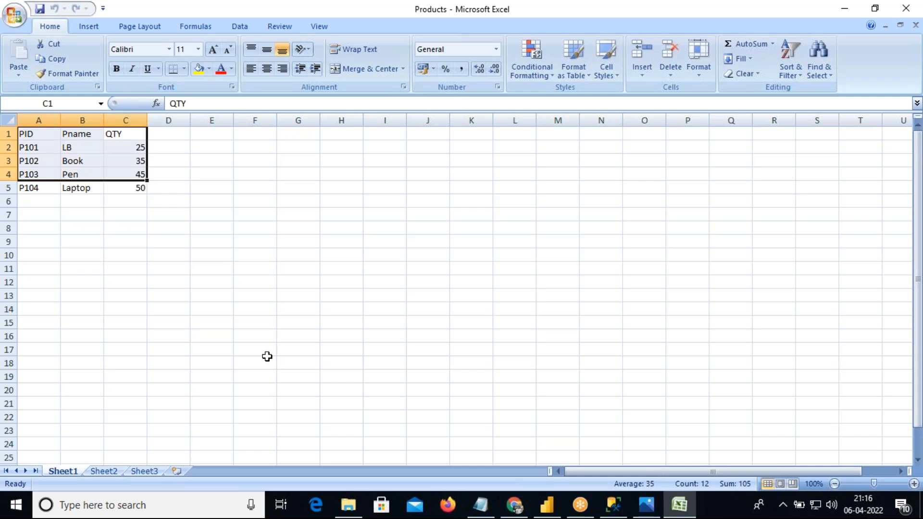
Step: Open the Product Prices workbook from the Power Query folder and examine its PID and Price columns
click(348, 505)
double_click(149, 99)
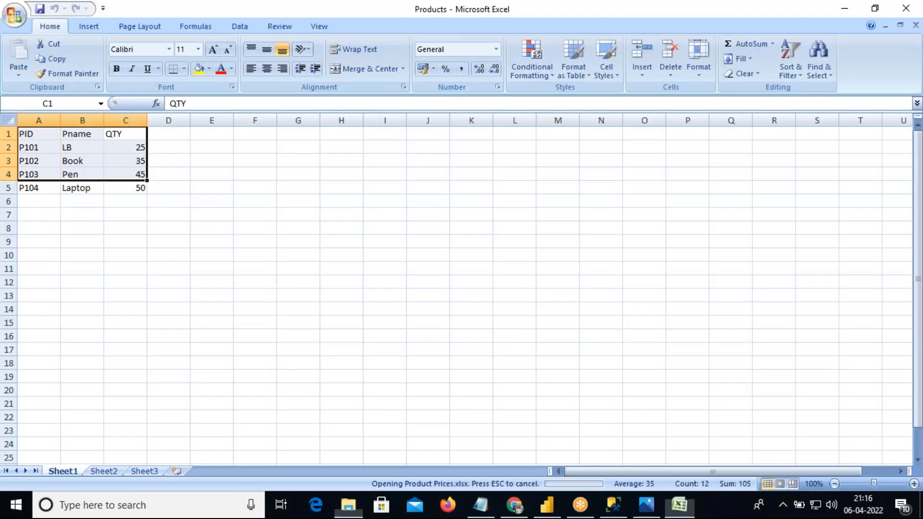
click(121, 159)
drag(26, 132, 32, 185)
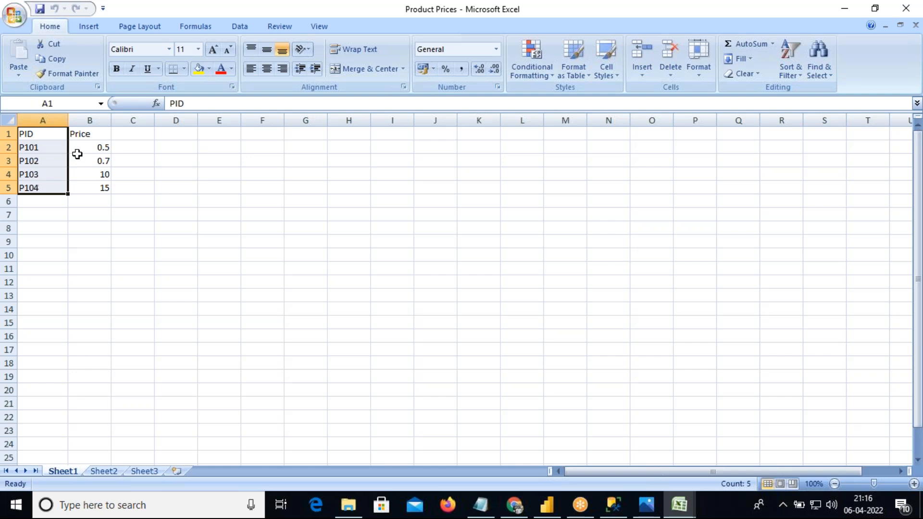
drag(76, 135, 93, 176)
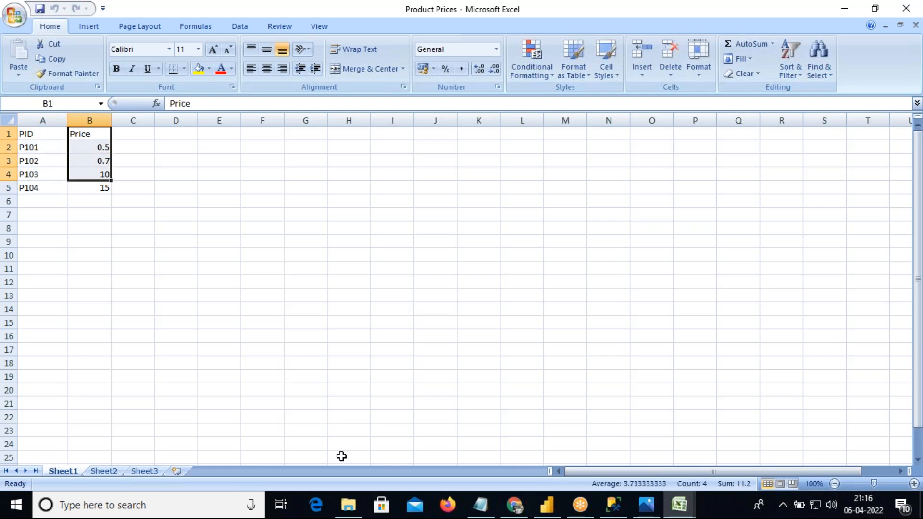
Step: Return to the Power Query folder in File Explorer and point out the Products and Product Prices files
click(349, 505)
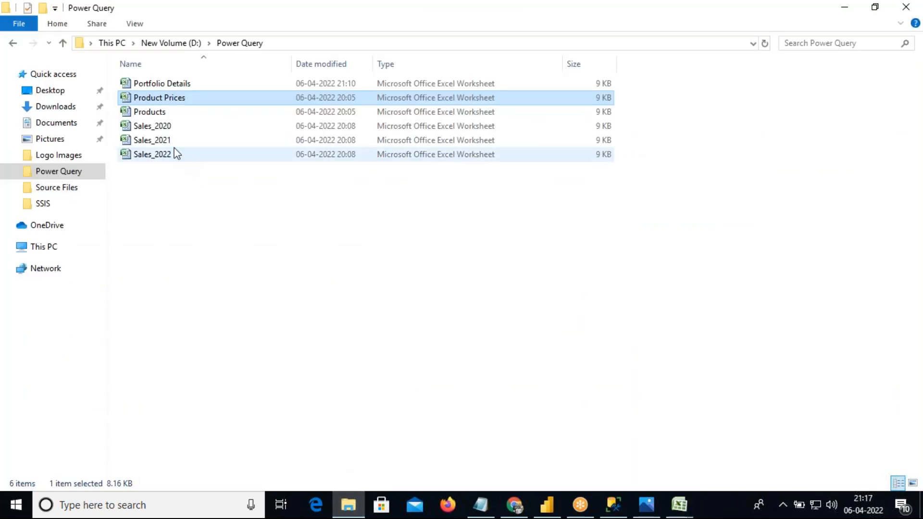
click(145, 113)
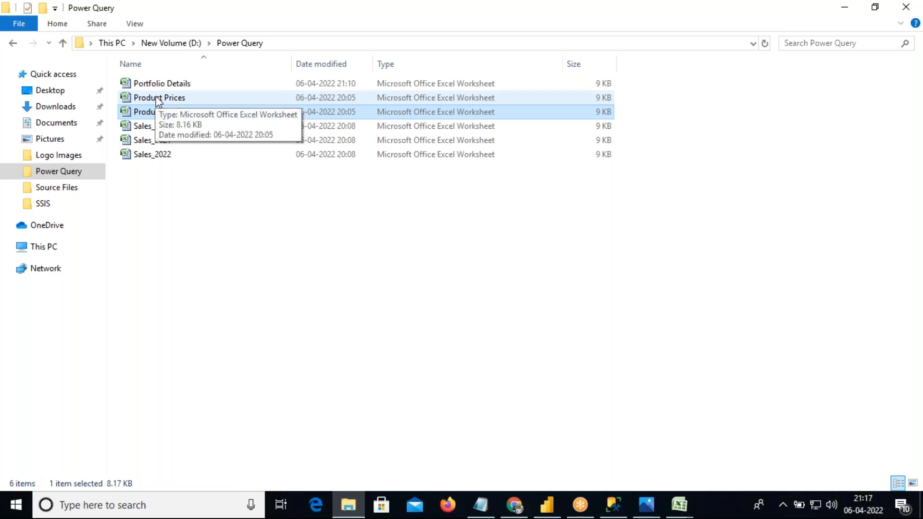
click(158, 99)
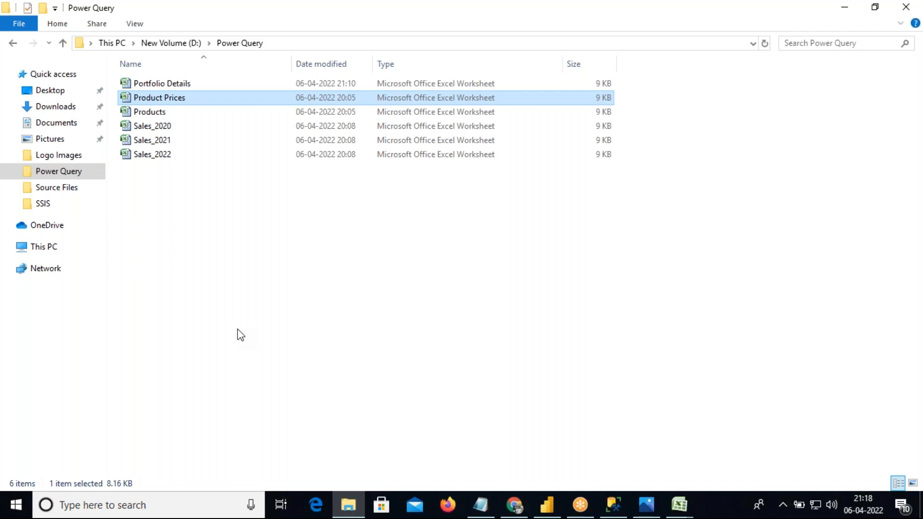
Step: With the screen annotation pen, sketch a large box below the file list and tick the Product Prices and Products files
click(602, 8)
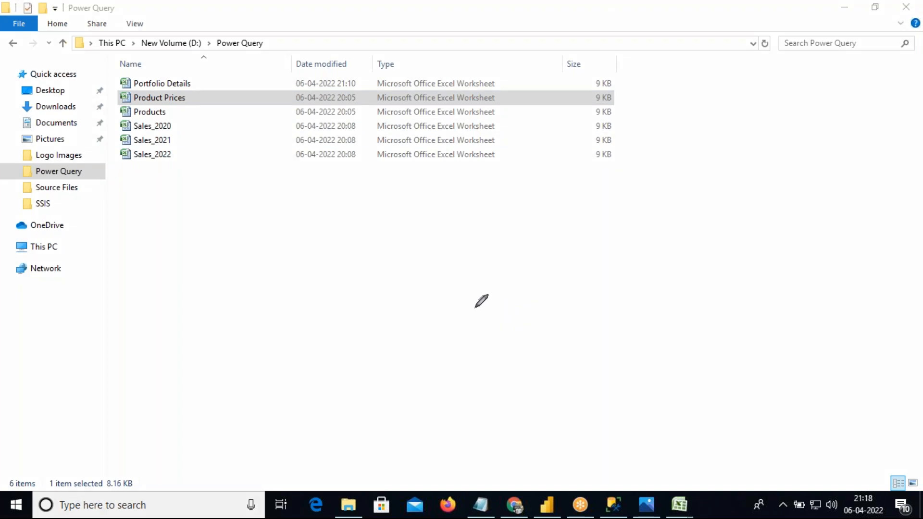
mouse_move(454, 278)
mouse_down()
mouse_move(599, 276)
mouse_move(607, 372)
mouse_move(553, 398)
mouse_move(444, 414)
mouse_move(447, 296)
mouse_move(457, 279)
mouse_up()
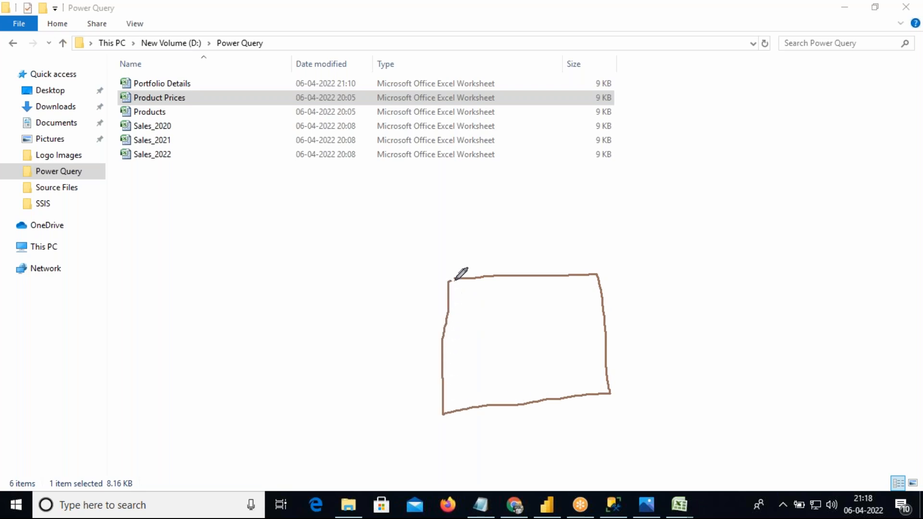
mouse_move(190, 95)
mouse_down()
mouse_move(196, 103)
mouse_move(235, 64)
mouse_up()
drag(172, 115, 194, 112)
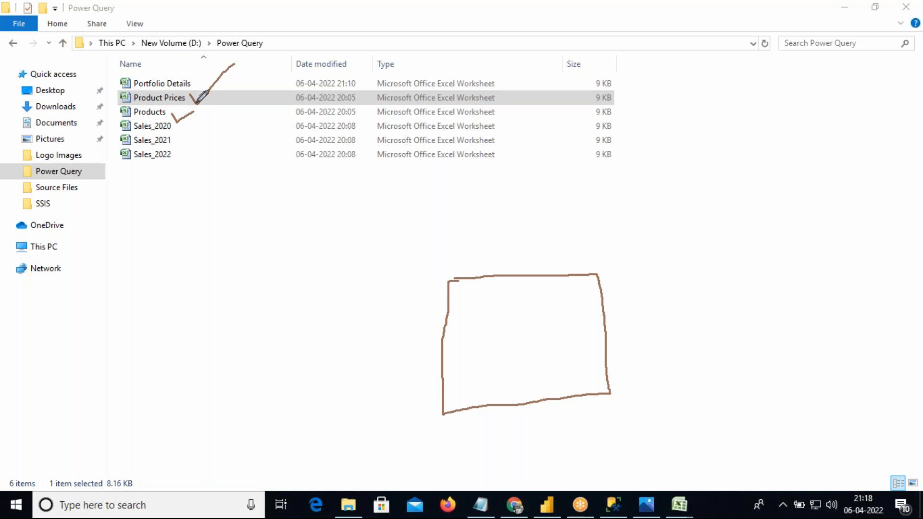
Step: Sketch two source boxes labelled Pr and P, and connect each with a line to the large box
mouse_move(19, 389)
mouse_down()
mouse_move(21, 422)
mouse_move(72, 432)
mouse_move(59, 382)
mouse_move(26, 387)
mouse_move(28, 412)
mouse_up()
mouse_move(19, 301)
mouse_down()
mouse_move(18, 331)
mouse_move(51, 352)
mouse_move(84, 323)
mouse_move(73, 283)
mouse_move(21, 291)
mouse_move(43, 335)
mouse_move(55, 301)
mouse_up()
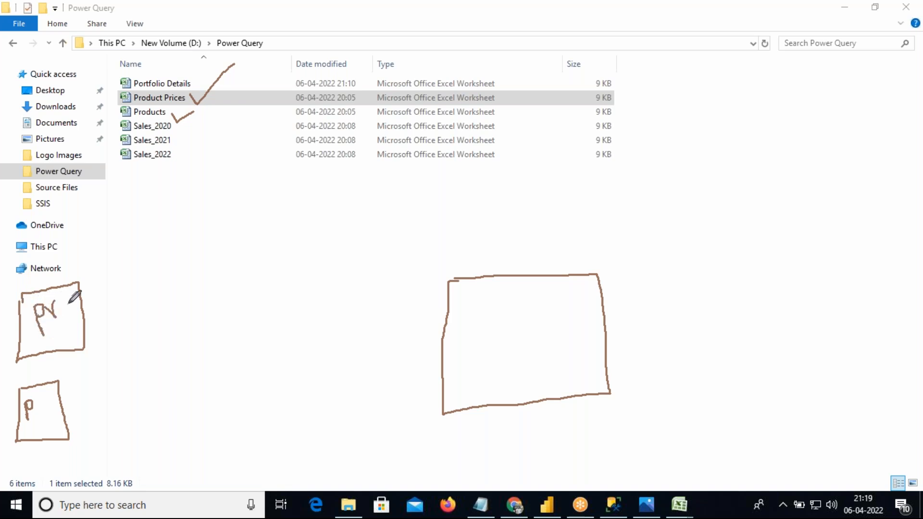
drag(78, 306, 443, 330)
mouse_move(65, 419)
mouse_down()
mouse_move(337, 370)
mouse_move(444, 331)
mouse_up()
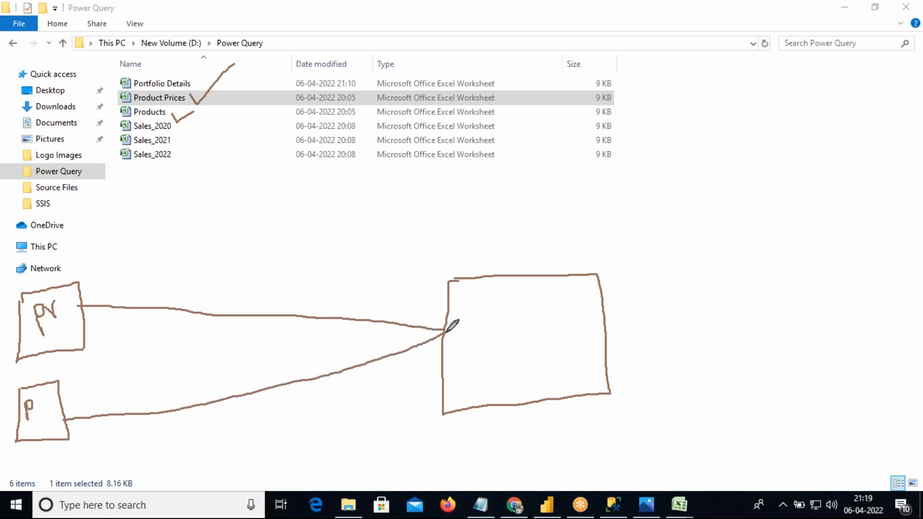
Step: Inside the large box, sketch two adjoining compartments and two linked tables that both connect to a circle
mouse_move(440, 374)
mouse_down()
mouse_move(485, 382)
mouse_move(488, 403)
mouse_up()
mouse_move(486, 370)
mouse_down()
mouse_move(511, 368)
mouse_move(515, 400)
mouse_up()
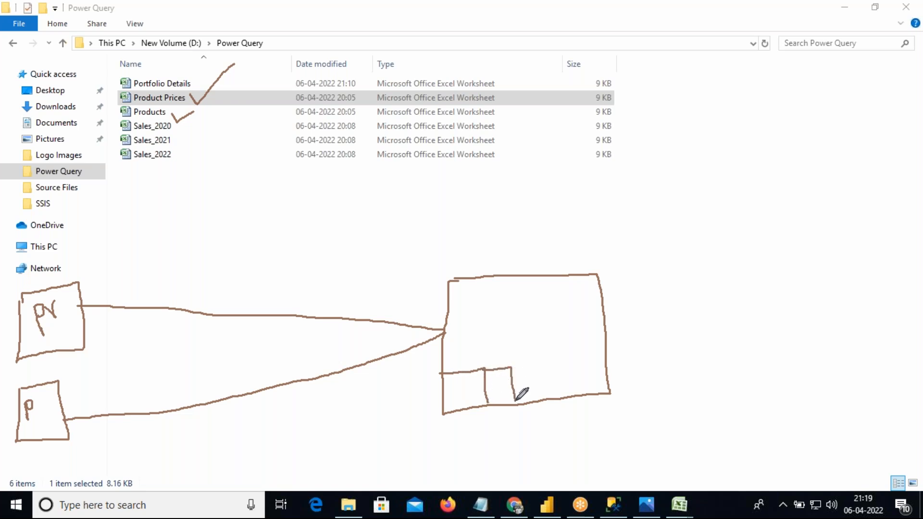
mouse_move(475, 331)
mouse_down()
mouse_move(482, 358)
mouse_move(489, 329)
mouse_move(502, 354)
mouse_move(482, 359)
mouse_move(516, 337)
mouse_move(541, 346)
mouse_move(533, 312)
mouse_move(512, 318)
mouse_move(505, 297)
mouse_move(521, 316)
mouse_move(510, 275)
mouse_up()
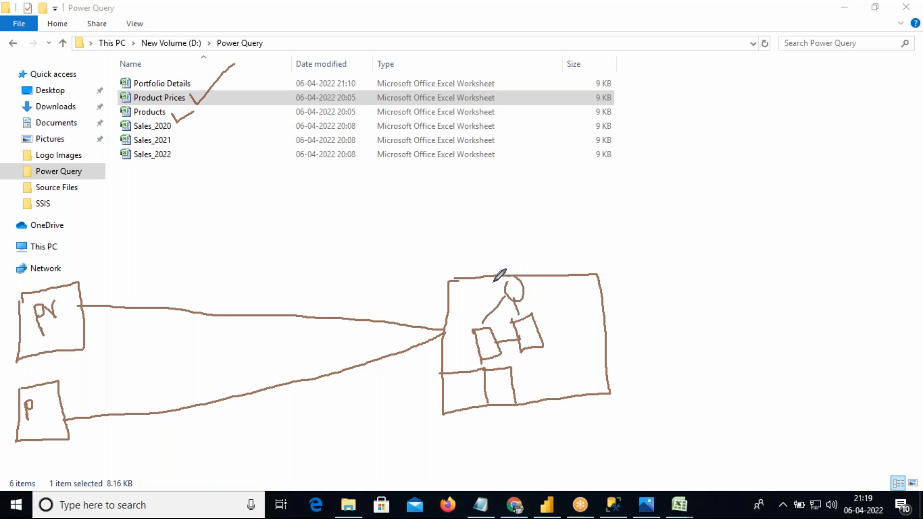
Step: Above the first diagram, sketch a second large box and two source boxes joined to an intermediate box containing a smaller box
mouse_move(455, 159)
mouse_down()
mouse_move(456, 231)
mouse_move(476, 257)
mouse_move(581, 248)
mouse_move(604, 207)
mouse_move(603, 131)
mouse_move(466, 144)
mouse_move(458, 165)
mouse_up()
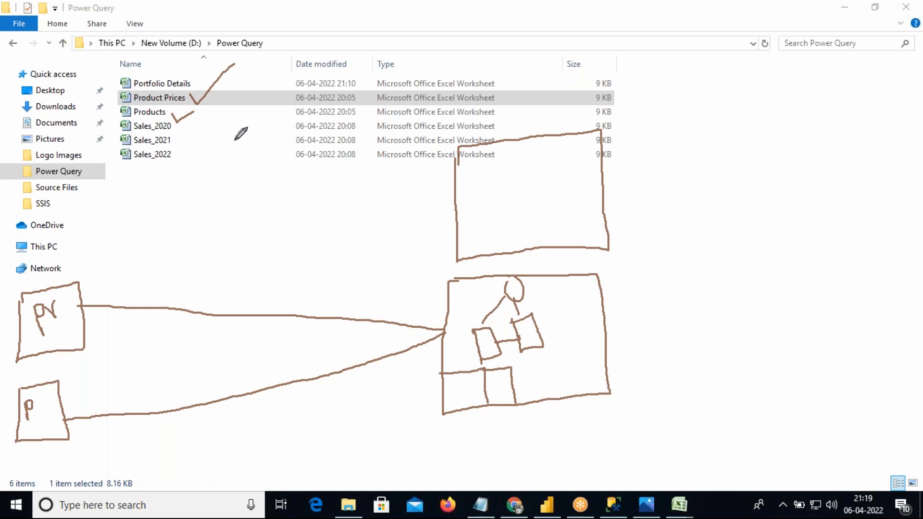
mouse_move(46, 216)
mouse_down()
mouse_move(48, 246)
mouse_move(99, 259)
mouse_move(94, 198)
mouse_move(57, 211)
mouse_up()
mouse_move(47, 145)
mouse_down()
mouse_move(100, 166)
mouse_move(89, 103)
mouse_move(34, 118)
mouse_move(41, 143)
mouse_up()
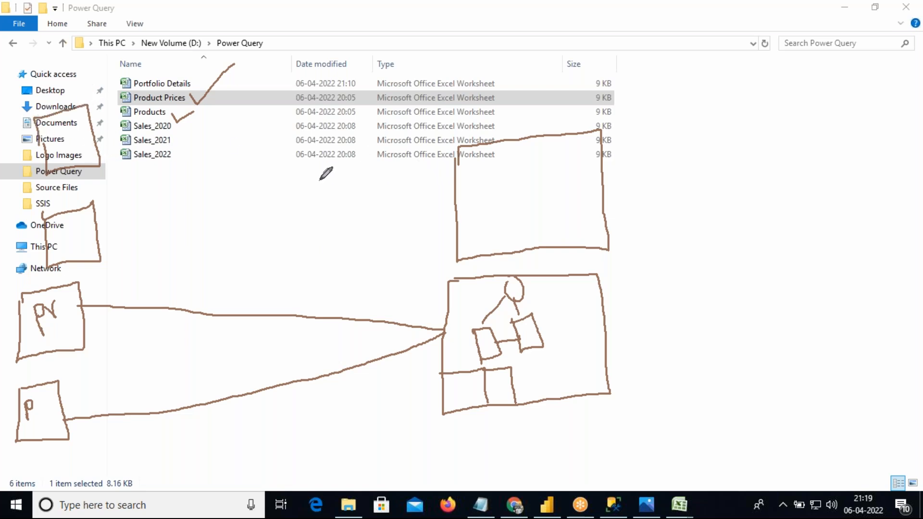
drag(96, 230, 203, 165)
drag(98, 146, 210, 125)
drag(196, 171, 227, 136)
mouse_move(216, 99)
mouse_down()
mouse_move(220, 158)
mouse_move(291, 157)
mouse_move(287, 95)
mouse_move(212, 100)
mouse_move(271, 122)
mouse_move(255, 139)
mouse_move(235, 141)
mouse_move(232, 114)
mouse_up()
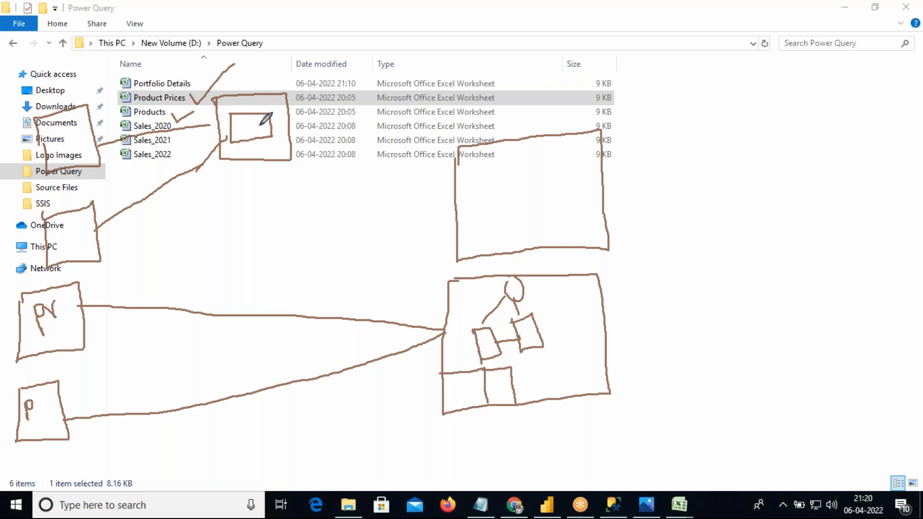
Step: Connect both upper source boxes through the intermediate box to the second large box, and sketch one table feeding a circle inside it
drag(76, 129, 230, 125)
mouse_move(90, 243)
mouse_down()
mouse_move(174, 191)
mouse_move(240, 127)
mouse_move(288, 118)
mouse_move(287, 136)
mouse_move(273, 138)
mouse_move(272, 116)
mouse_move(312, 103)
mouse_move(382, 99)
mouse_move(451, 122)
mouse_move(458, 144)
mouse_up()
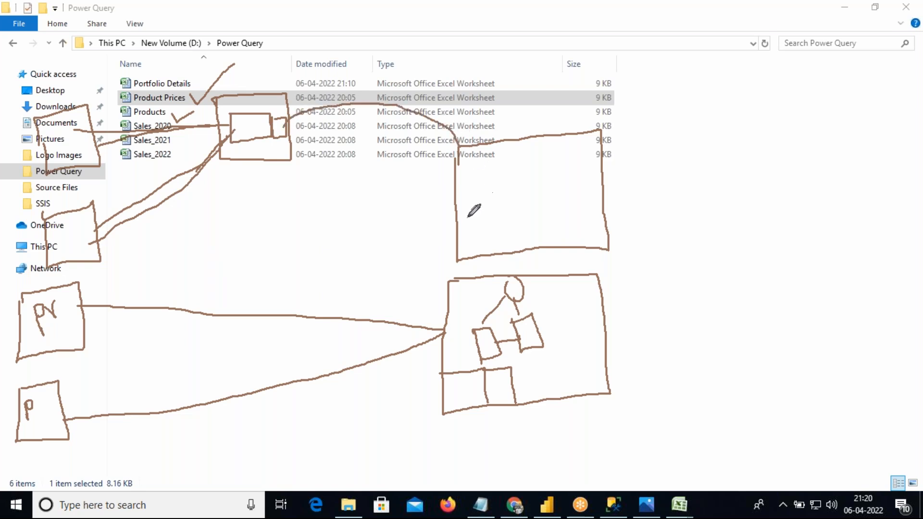
mouse_move(462, 221)
mouse_down()
mouse_move(514, 217)
mouse_move(515, 242)
mouse_move(472, 250)
mouse_move(496, 248)
mouse_move(496, 227)
mouse_move(465, 235)
mouse_move(513, 177)
mouse_move(541, 187)
mouse_move(553, 158)
mouse_move(516, 163)
mouse_up()
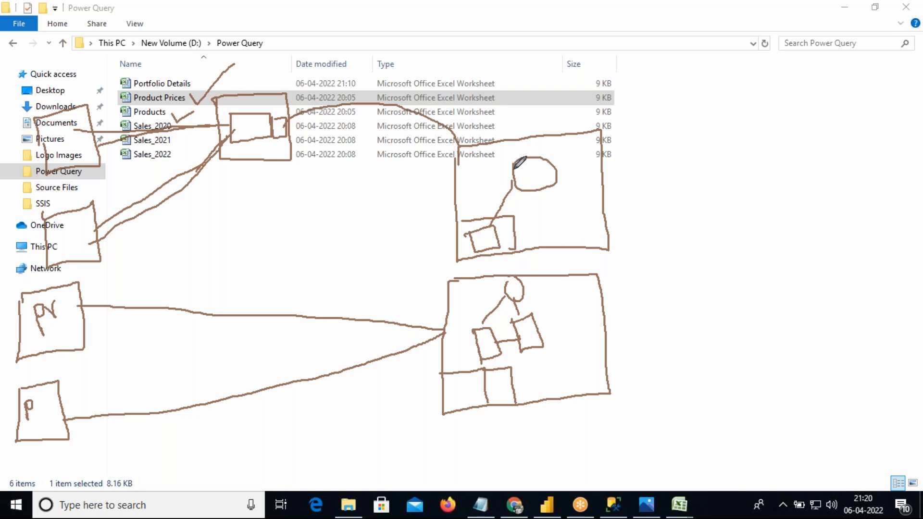
Step: Number the lower diagram 1 and the upper one 2, and add small tables and extra rounded shapes inside diagram 1
drag(644, 327, 652, 365)
mouse_move(644, 179)
mouse_down()
mouse_move(666, 175)
mouse_move(659, 200)
mouse_move(675, 197)
mouse_up()
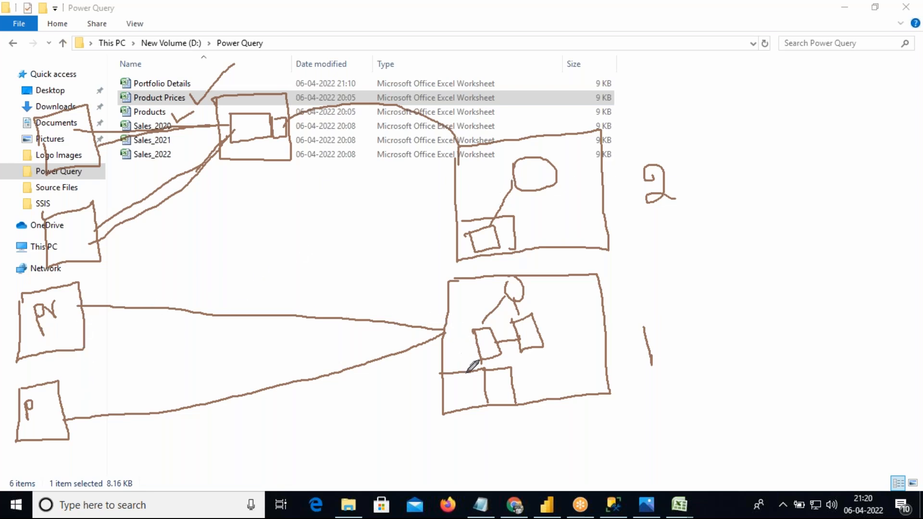
mouse_move(452, 380)
mouse_down()
mouse_move(464, 399)
mouse_move(468, 386)
mouse_move(451, 376)
mouse_move(508, 393)
mouse_move(505, 376)
mouse_up()
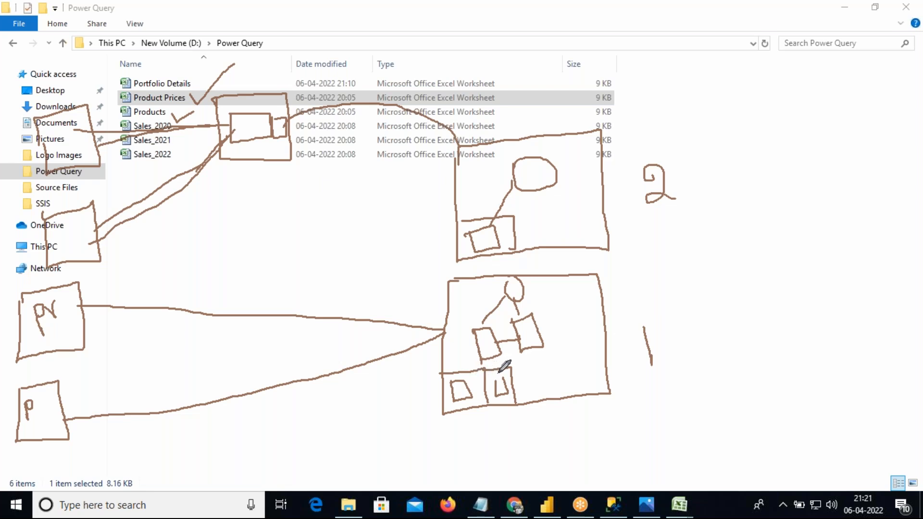
mouse_move(552, 313)
mouse_down()
mouse_move(554, 345)
mouse_move(585, 316)
mouse_move(560, 301)
mouse_move(552, 314)
mouse_up()
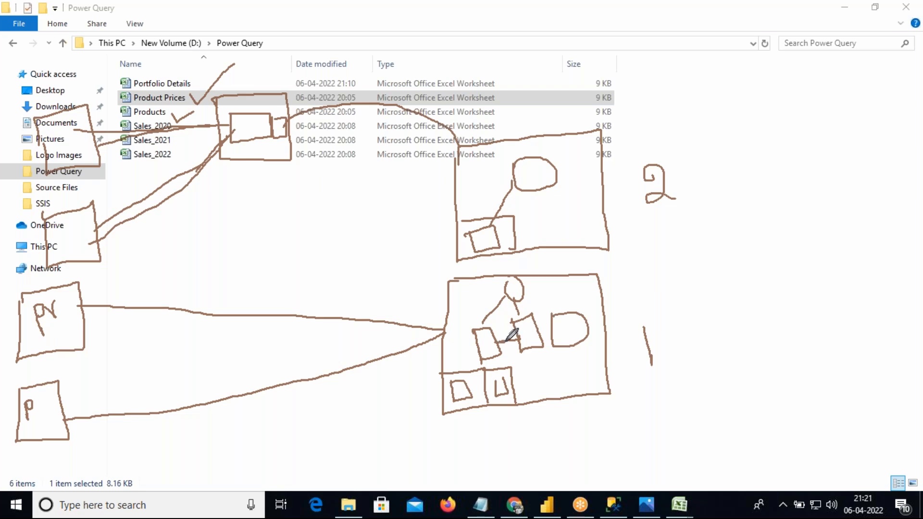
drag(502, 342, 517, 338)
mouse_move(554, 361)
mouse_down()
mouse_move(546, 369)
mouse_move(556, 360)
mouse_move(580, 377)
mouse_move(585, 355)
mouse_up()
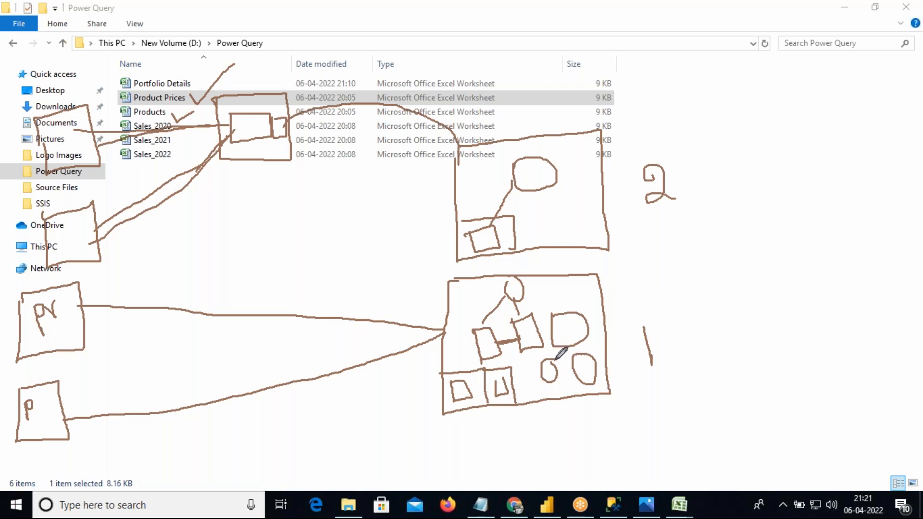
Step: Tick diagram 1, the intermediate box and diagram 2, add a small box inside diagram 2, and circle the Product Prices file
drag(564, 294, 576, 278)
drag(506, 341, 520, 339)
mouse_move(239, 76)
mouse_down()
mouse_move(249, 93)
mouse_move(257, 69)
mouse_up()
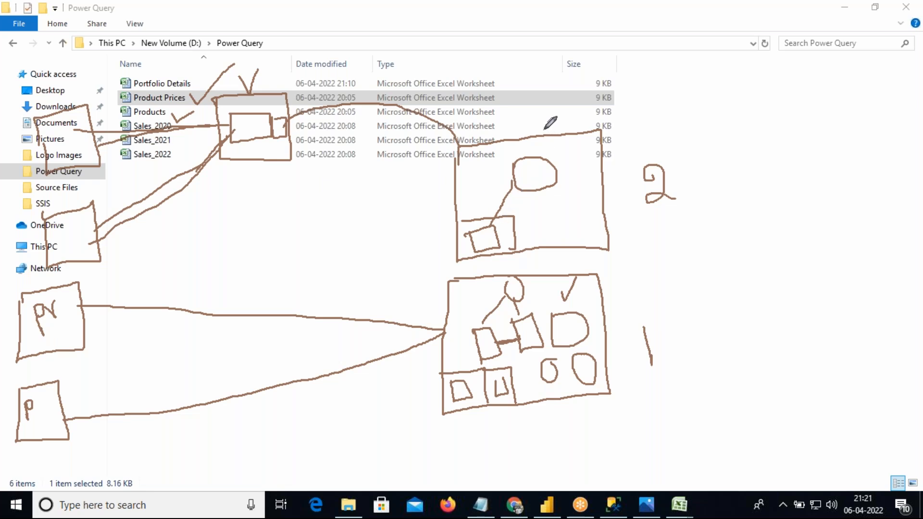
mouse_move(543, 118)
mouse_down()
mouse_move(549, 136)
mouse_move(578, 85)
mouse_up()
mouse_move(560, 140)
mouse_down()
mouse_move(576, 154)
mouse_move(561, 140)
mouse_up()
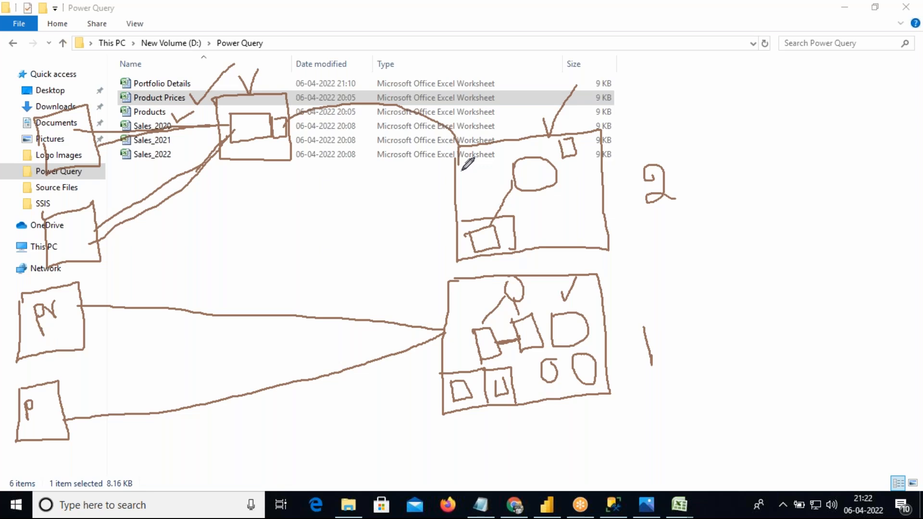
mouse_move(128, 101)
mouse_down()
mouse_move(194, 103)
mouse_move(183, 86)
mouse_move(163, 90)
mouse_up()
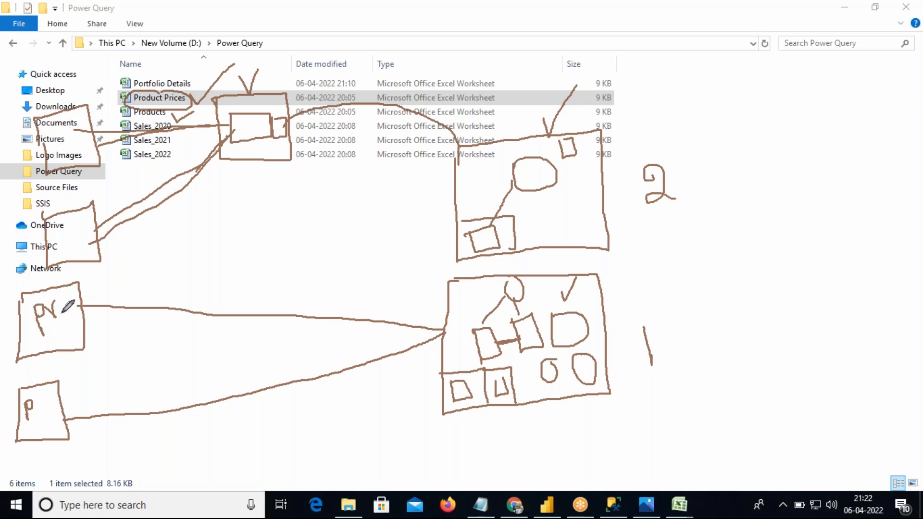
Step: Tick the two lower source boxes and add a handwritten column label and a row of dashes beside them
drag(59, 308, 75, 297)
drag(41, 405, 68, 387)
mouse_move(91, 283)
mouse_down()
mouse_move(93, 295)
mouse_move(105, 275)
mouse_move(153, 274)
mouse_move(159, 265)
mouse_move(166, 293)
mouse_up()
drag(70, 399, 114, 390)
drag(128, 387, 143, 385)
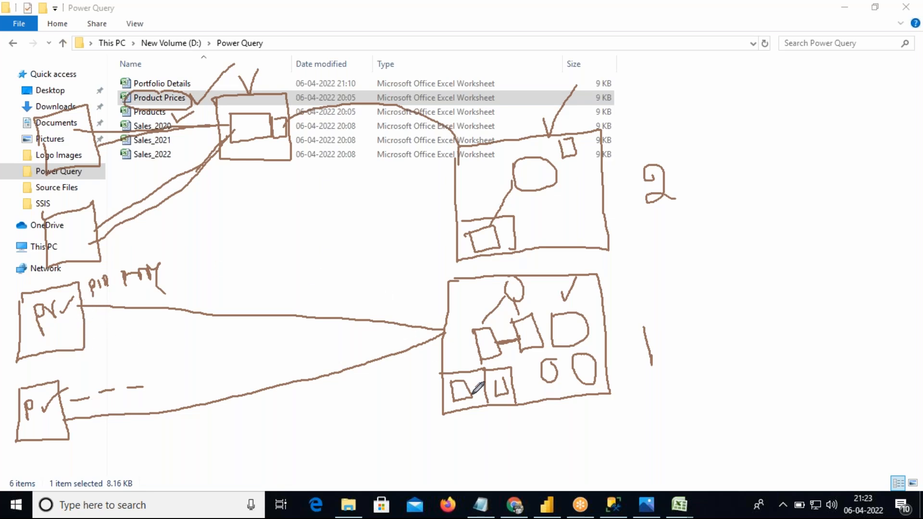
Step: Sketch a boxed row of dashes under diagram 1, circle one dash, and link the row to the P source box with two long lines
drag(447, 429, 605, 422)
drag(440, 419, 441, 490)
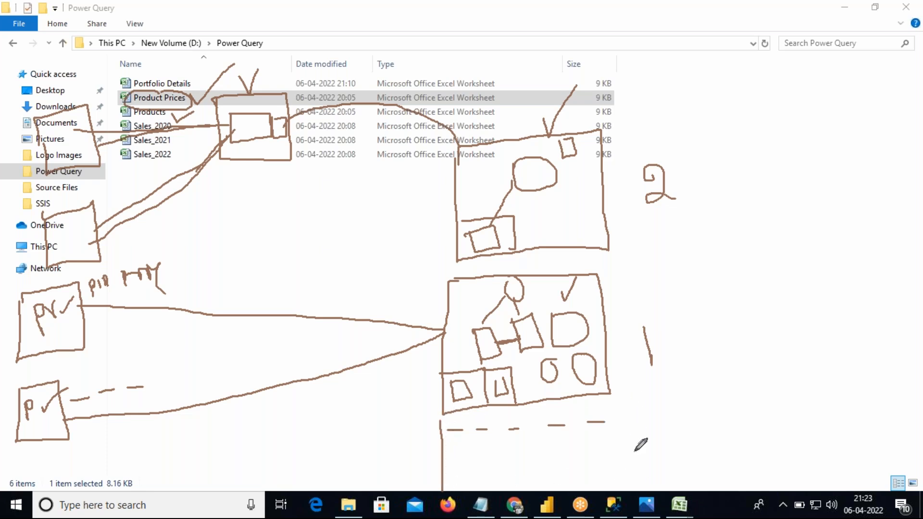
mouse_move(625, 398)
mouse_down()
mouse_move(631, 478)
mouse_move(452, 480)
mouse_up()
mouse_move(447, 417)
mouse_down()
mouse_move(452, 427)
mouse_move(468, 403)
mouse_move(76, 419)
mouse_up()
mouse_move(558, 416)
mouse_down()
mouse_move(572, 435)
mouse_move(550, 418)
mouse_move(77, 399)
mouse_up()
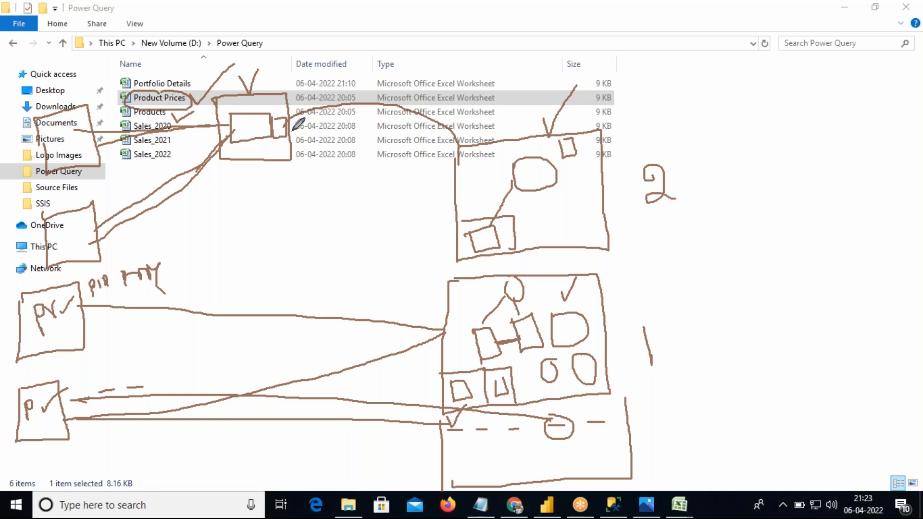
Step: Mark the transfer from the intermediate box to diagram 2, and circle the dash groups under diagram 1 with links to its small circle
mouse_move(292, 127)
mouse_down()
mouse_move(366, 126)
mouse_move(293, 120)
mouse_move(344, 147)
mouse_move(365, 123)
mouse_move(394, 118)
mouse_move(443, 164)
mouse_move(444, 150)
mouse_up()
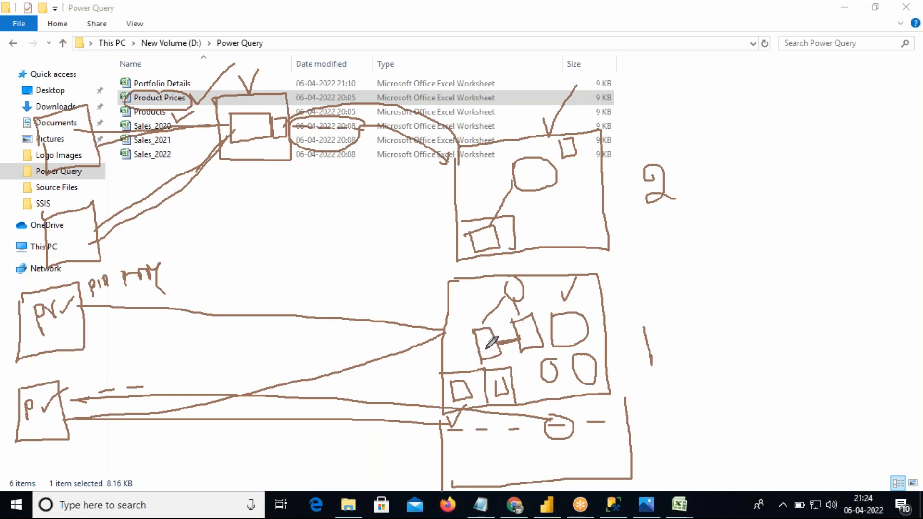
mouse_move(462, 429)
mouse_down()
mouse_move(498, 416)
mouse_move(537, 378)
mouse_up()
drag(529, 379, 536, 386)
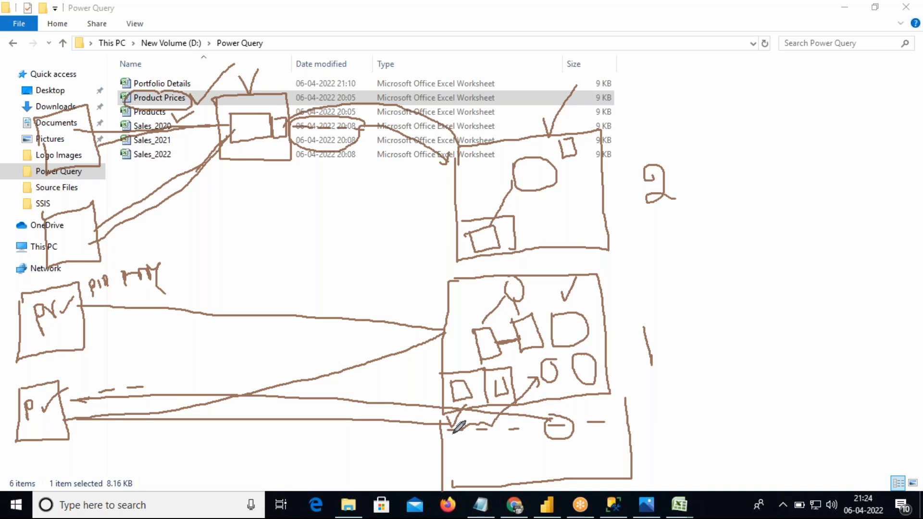
mouse_move(454, 430)
mouse_down()
mouse_move(517, 438)
mouse_move(531, 419)
mouse_move(482, 413)
mouse_move(448, 434)
mouse_move(488, 425)
mouse_move(535, 380)
mouse_up()
mouse_move(584, 412)
mouse_down()
mouse_move(539, 424)
mouse_move(583, 449)
mouse_move(616, 426)
mouse_move(586, 410)
mouse_up()
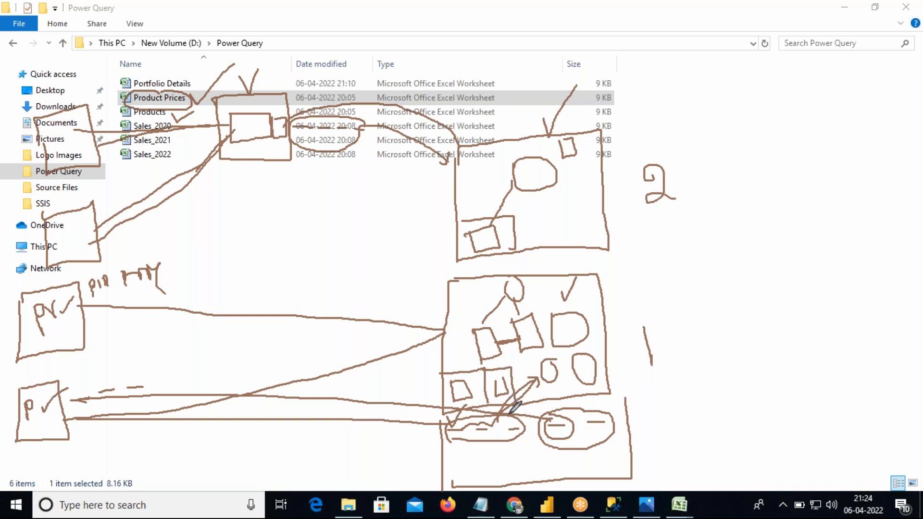
mouse_move(505, 411)
mouse_down()
mouse_move(534, 382)
mouse_move(552, 383)
mouse_up()
mouse_move(669, 266)
mouse_down()
mouse_move(640, 259)
mouse_move(602, 278)
mouse_up()
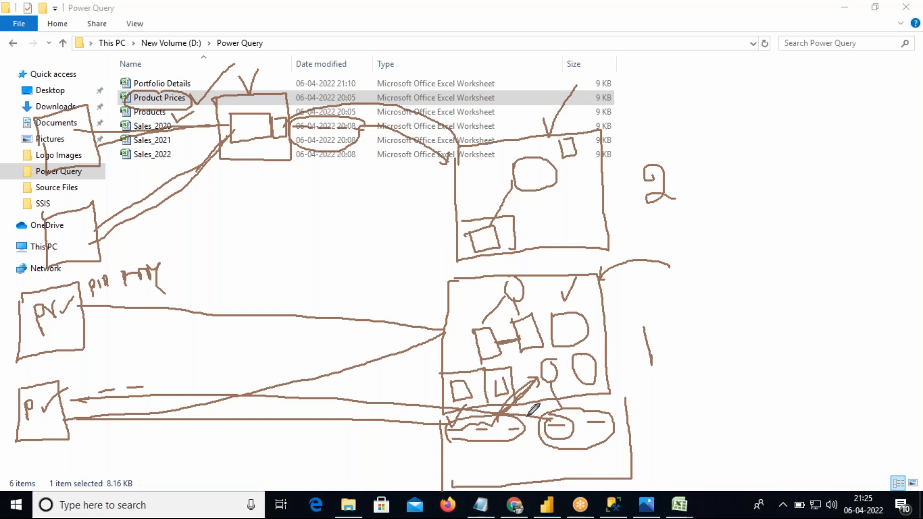
Step: Enclose the intermediate box in a larger box, draw arrows into diagram 2, and add a long curve around the upper source side
mouse_move(188, 80)
mouse_down()
mouse_move(316, 89)
mouse_move(318, 188)
mouse_move(182, 203)
mouse_move(169, 75)
mouse_up()
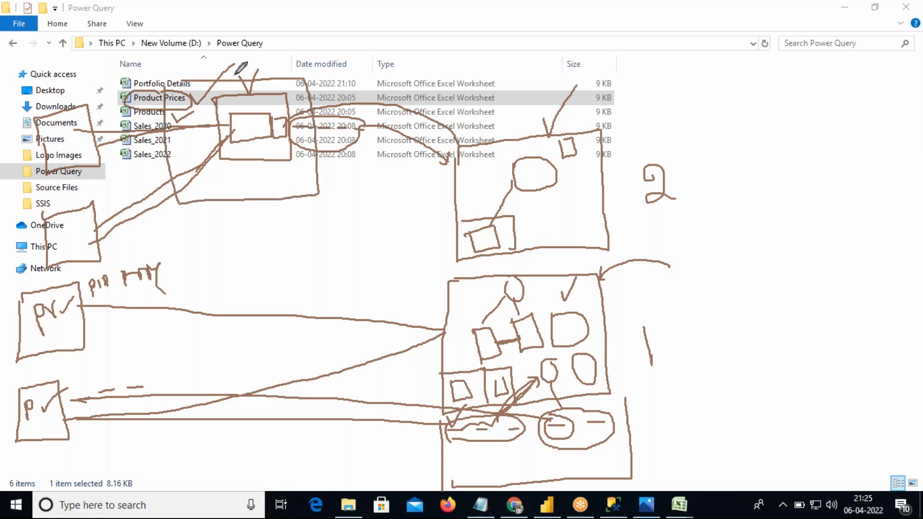
mouse_move(302, 77)
mouse_down()
mouse_move(332, 59)
mouse_move(446, 76)
mouse_move(477, 142)
mouse_up()
mouse_move(674, 91)
mouse_down()
mouse_move(621, 85)
mouse_move(596, 126)
mouse_move(588, 117)
mouse_move(601, 126)
mouse_up()
drag(302, 49, 355, 62)
mouse_move(358, 118)
mouse_down()
mouse_move(360, 200)
mouse_move(343, 237)
mouse_move(305, 275)
mouse_up()
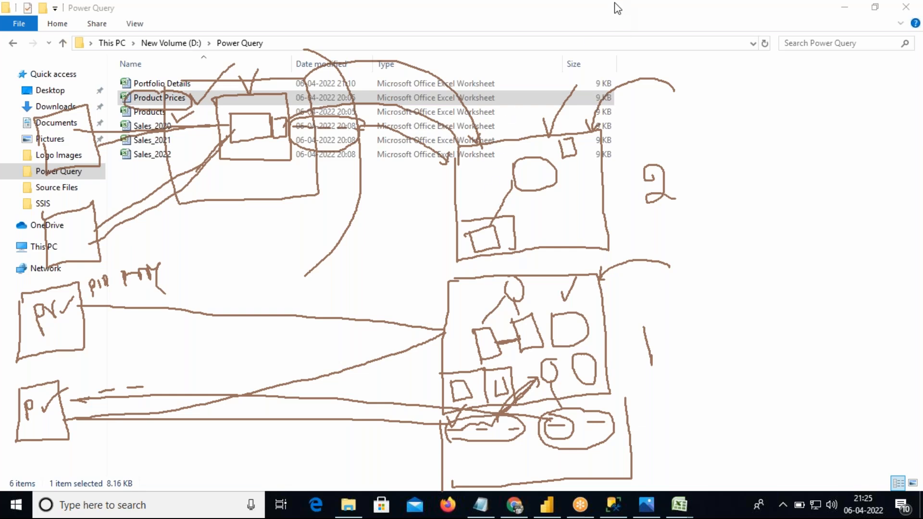
Step: Clear the drawings from the screen and switch to the Connectivity report in Power BI Desktop
click(602, 97)
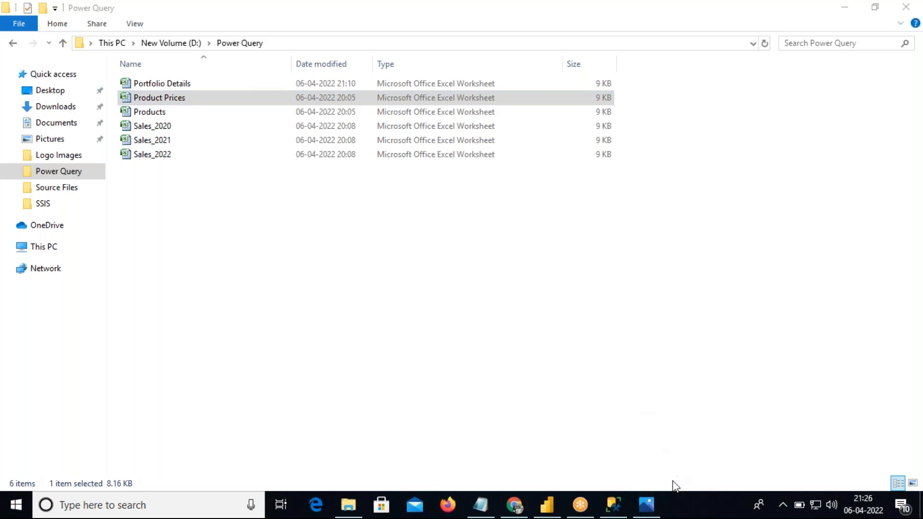
mouse_move(545, 510)
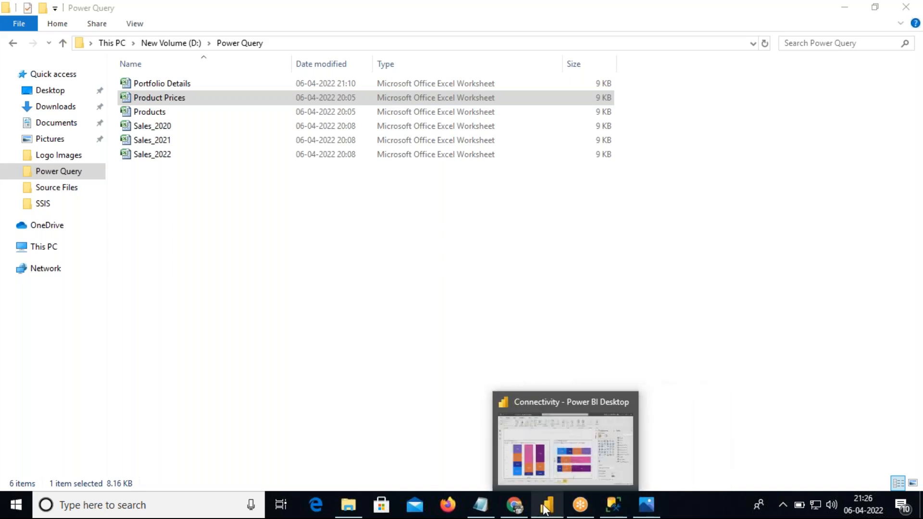
click(546, 509)
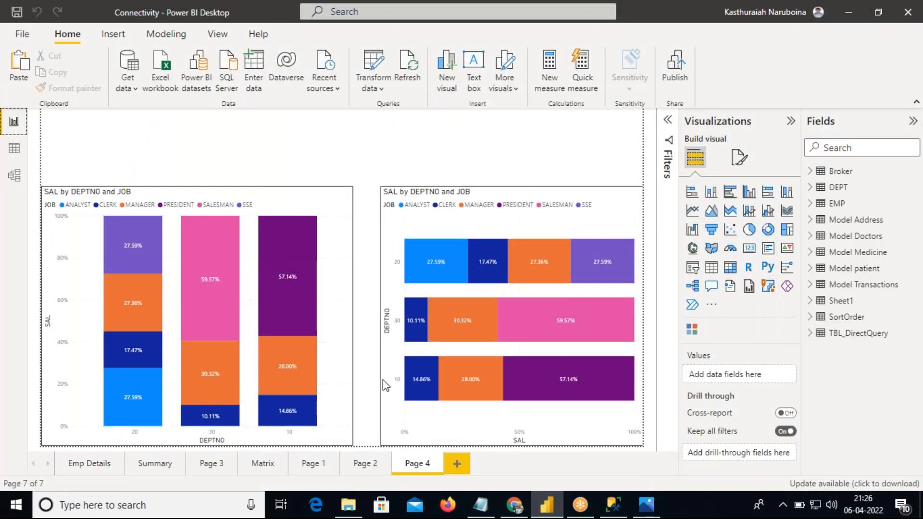
Step: Import Sheet1 of the Products Excel workbook from the Power Query folder, opening it for transformation in the Power Query Editor
click(131, 90)
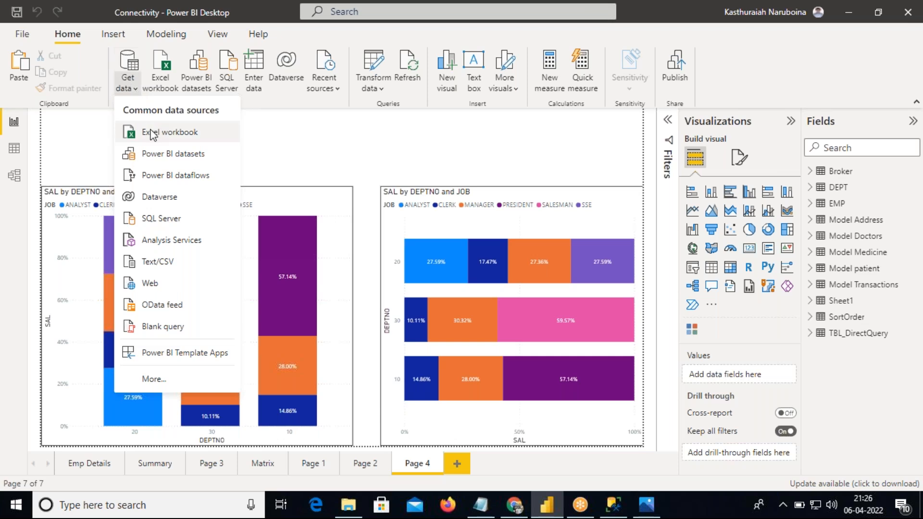
click(278, 138)
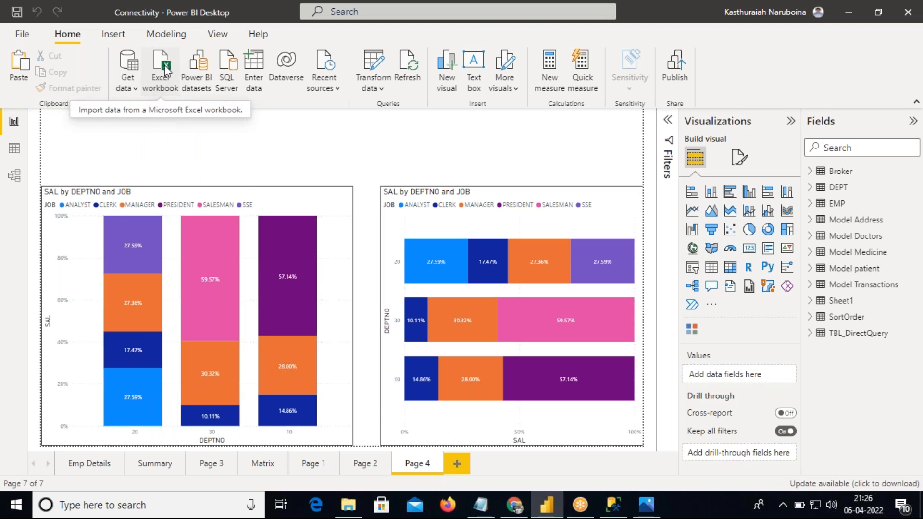
click(166, 71)
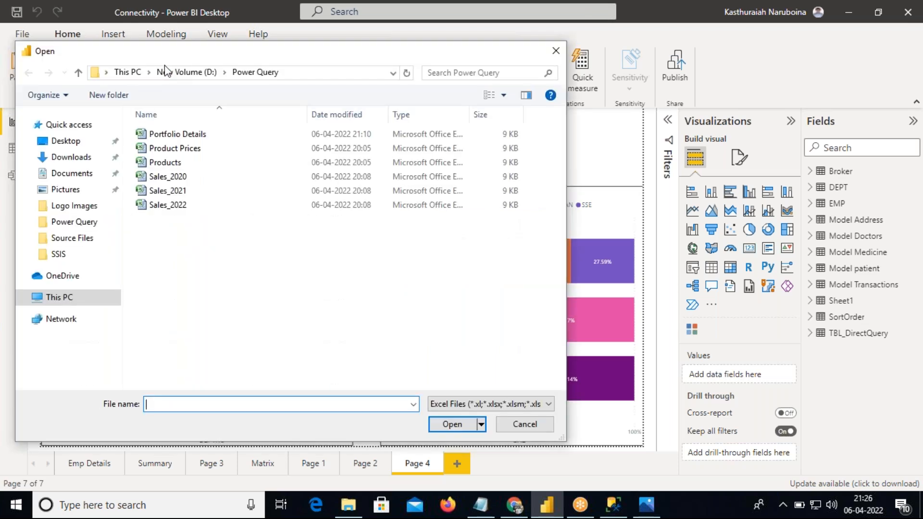
click(174, 166)
click(176, 148)
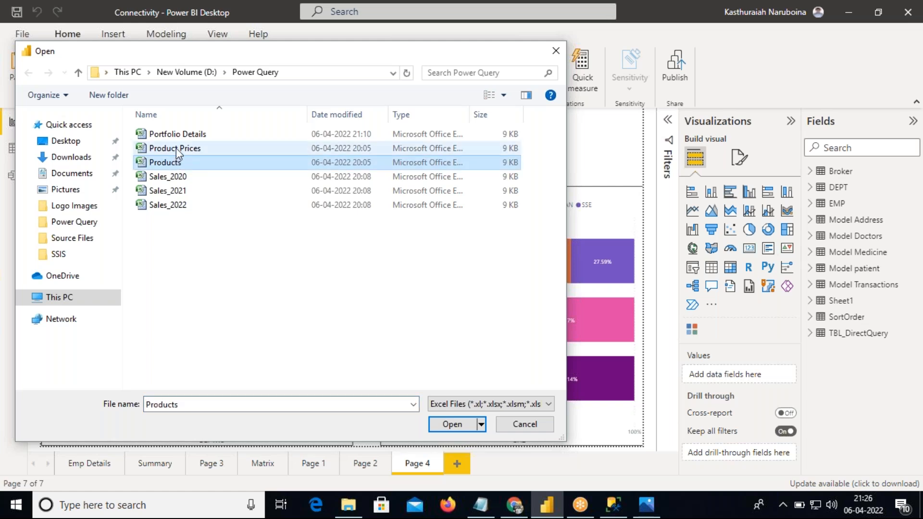
key(Down)
key(Up)
key(Down)
click(176, 151)
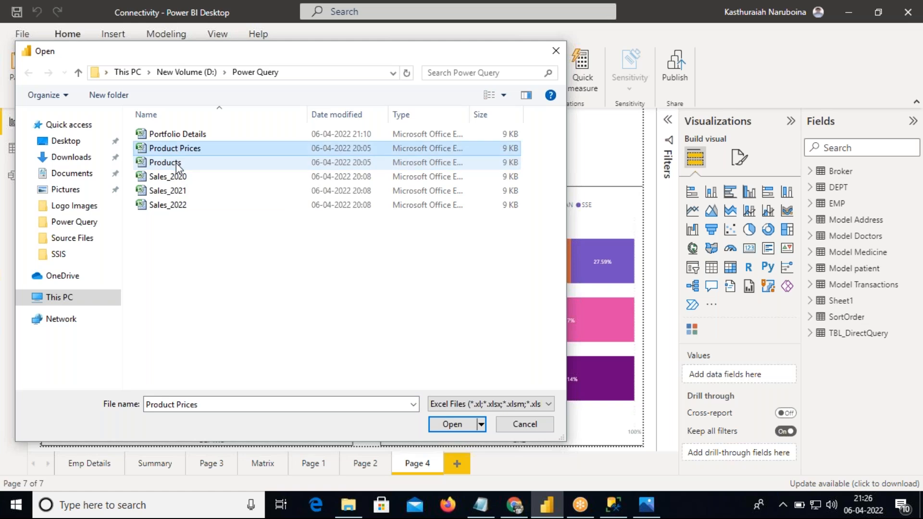
click(176, 164)
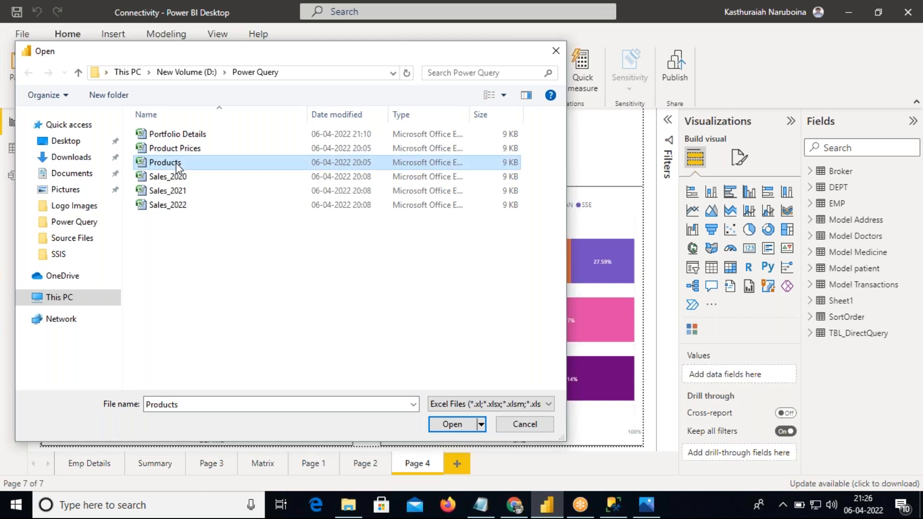
click(441, 422)
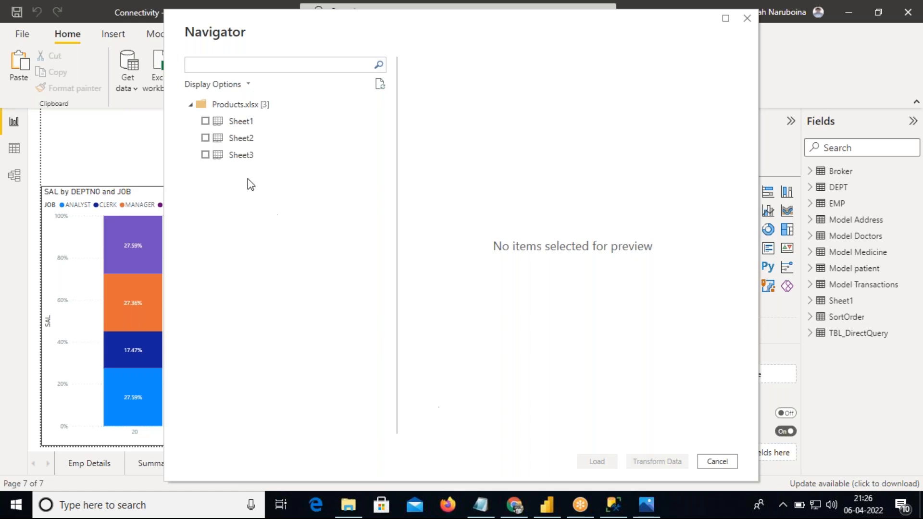
click(205, 121)
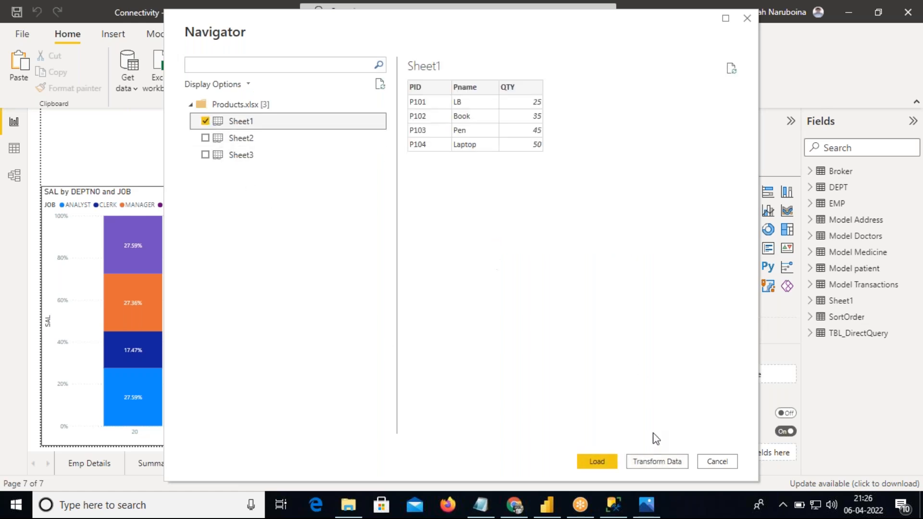
click(645, 462)
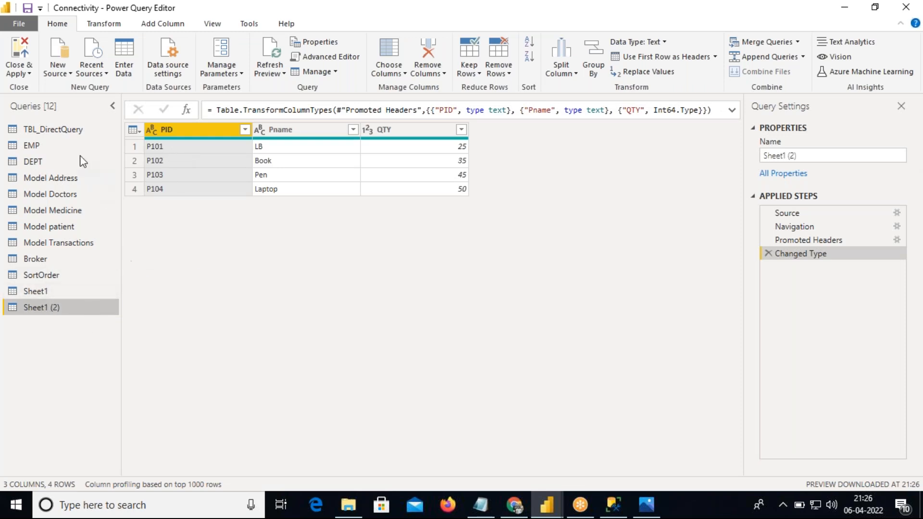
Step: Begin adding another Excel workbook as a new source in the Power Query Editor
click(54, 71)
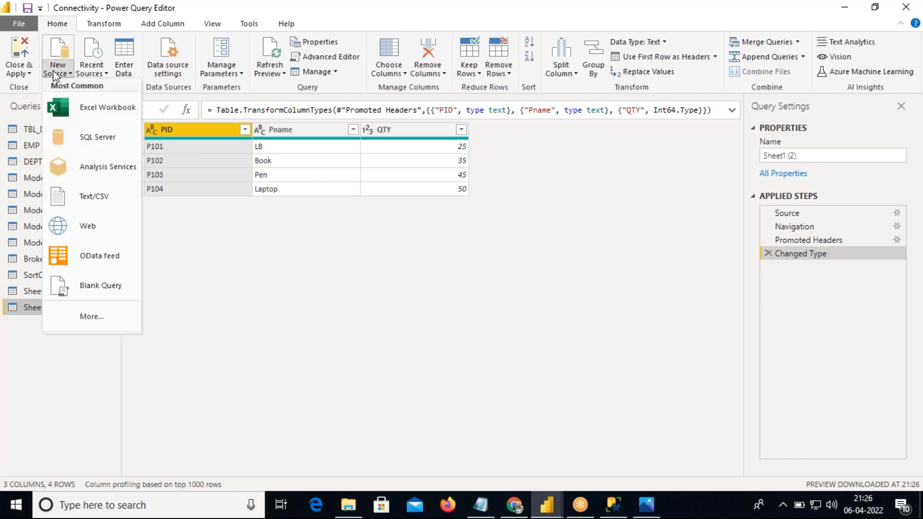
click(101, 111)
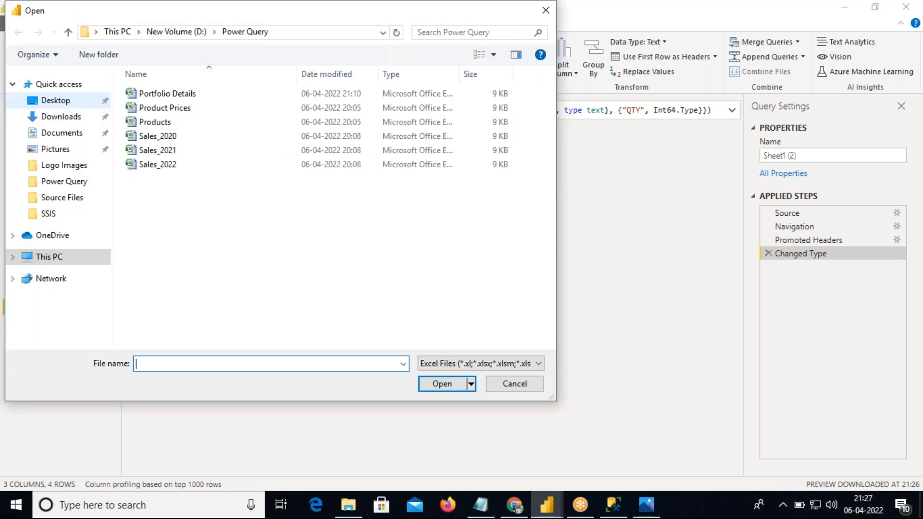
Step: Import Sheet1 from the Product Prices Excel workbook as a new query
click(147, 108)
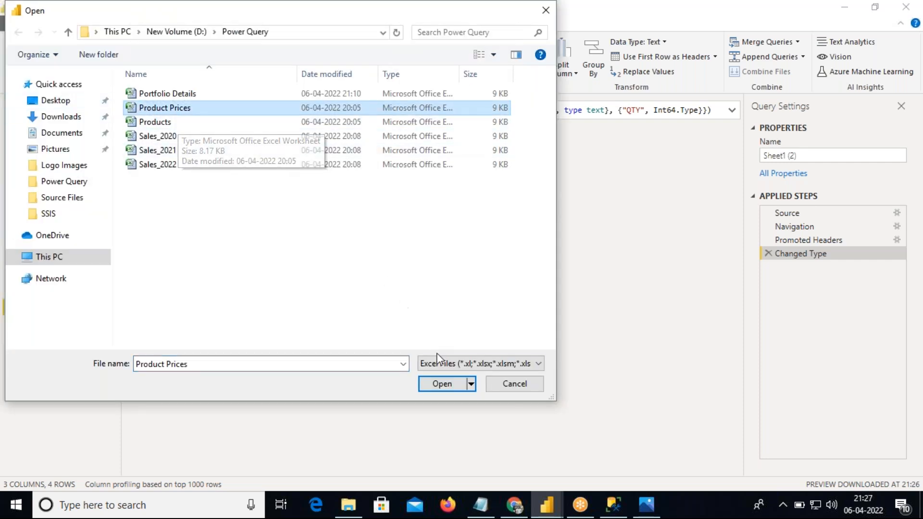
click(437, 379)
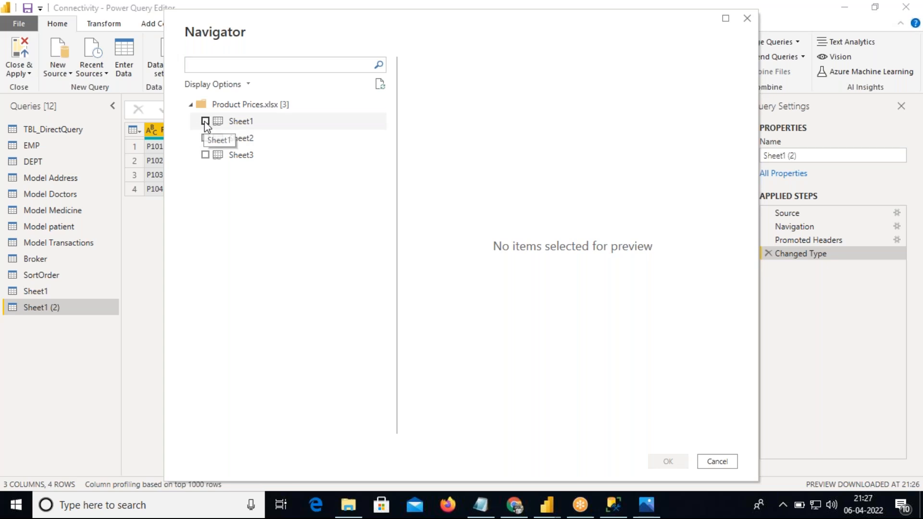
click(206, 121)
click(667, 462)
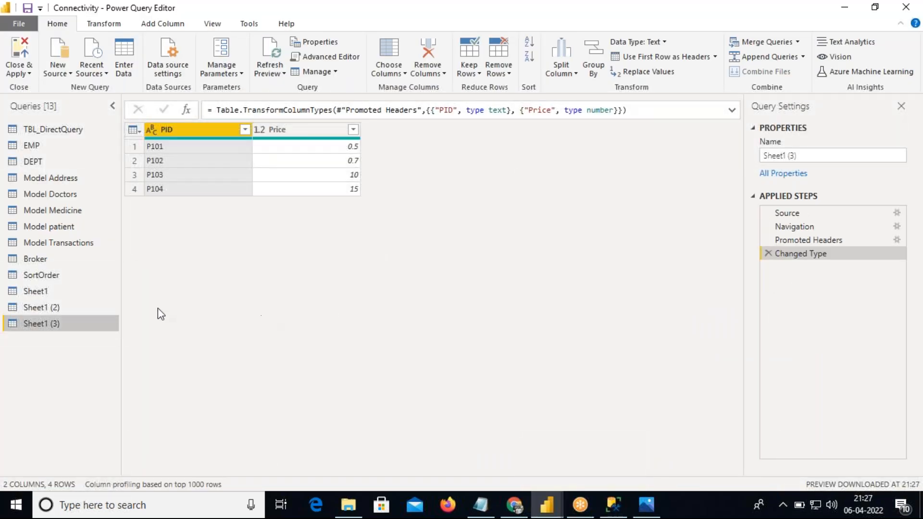
Step: Review the data previews of the Sheet1 (2) and Sheet1 (3) queries
click(49, 307)
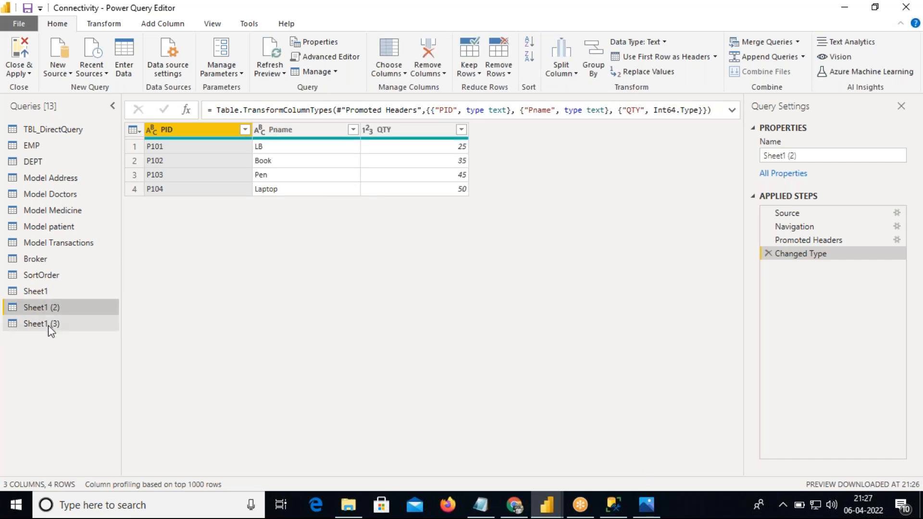
click(48, 323)
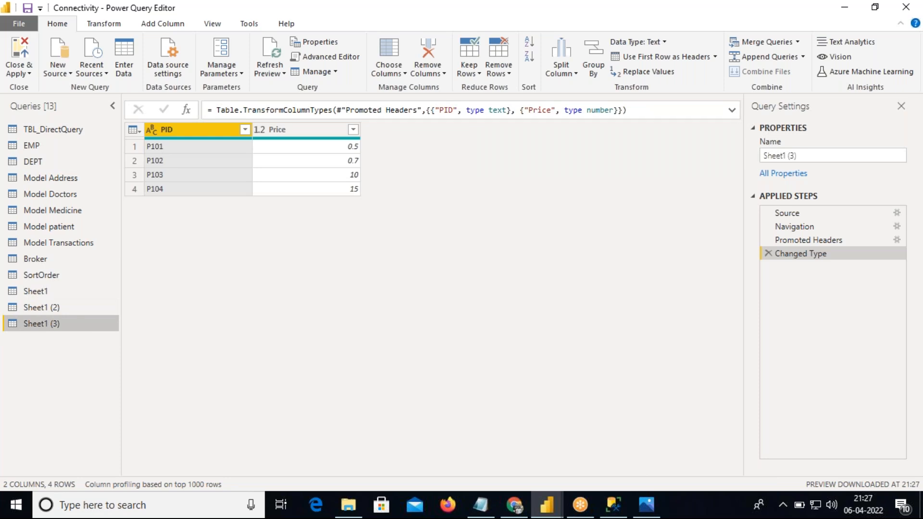
click(61, 73)
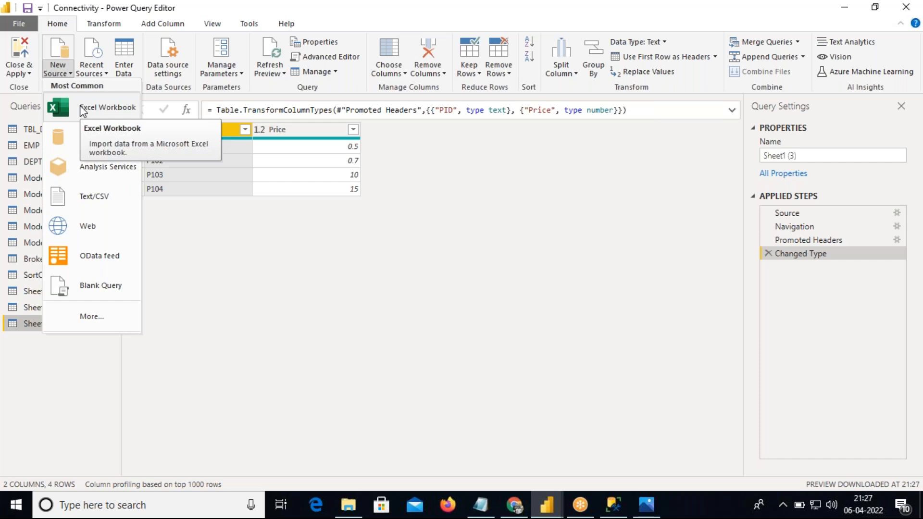
click(179, 253)
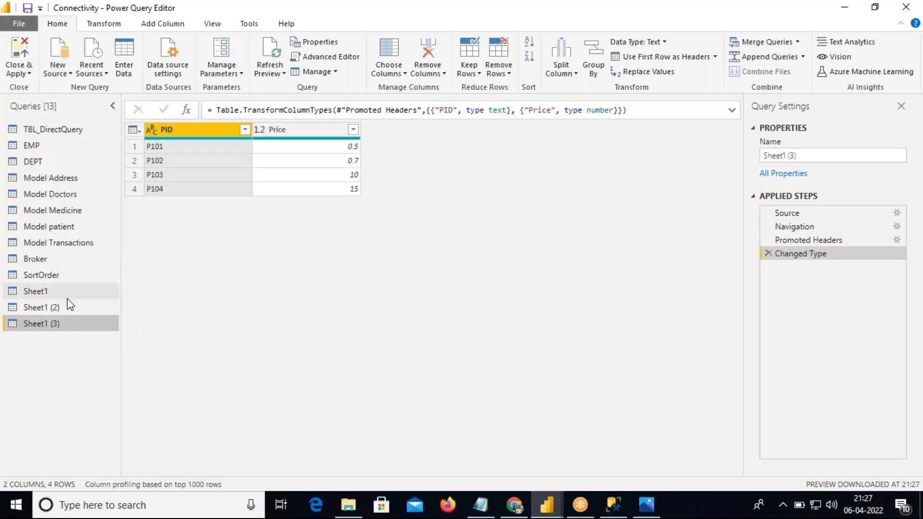
Step: Rename the Sheet1 (2) query as Product
right_click(53, 308)
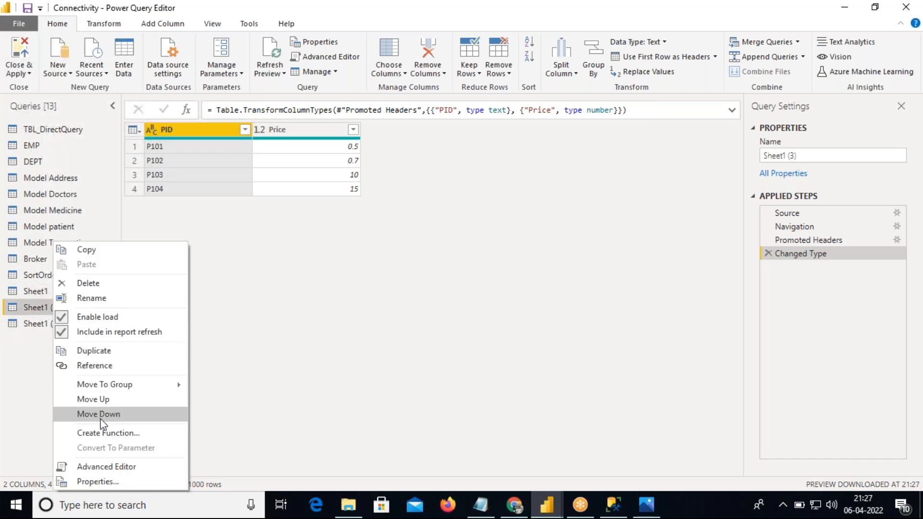
click(96, 298)
text(P)
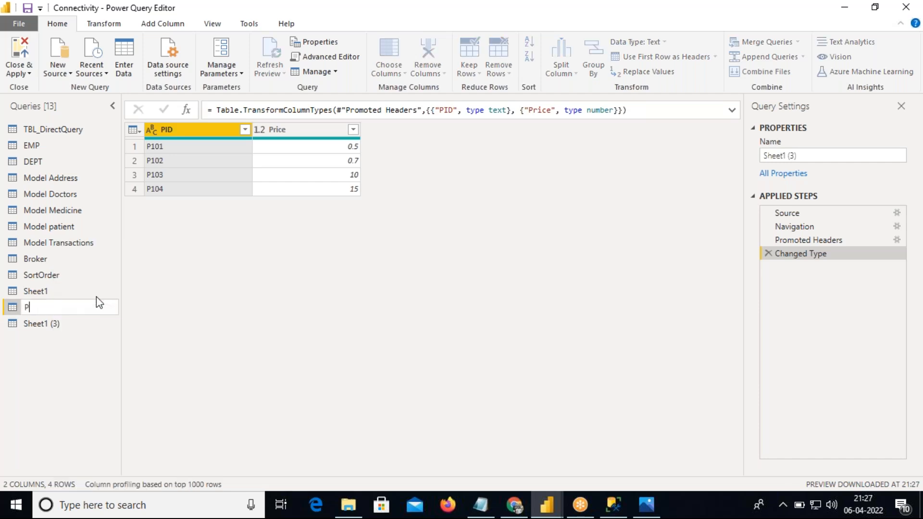
text(roduct)
key(Return)
Step: Rename the Sheet1 (3) query as Prices
double_click(60, 325)
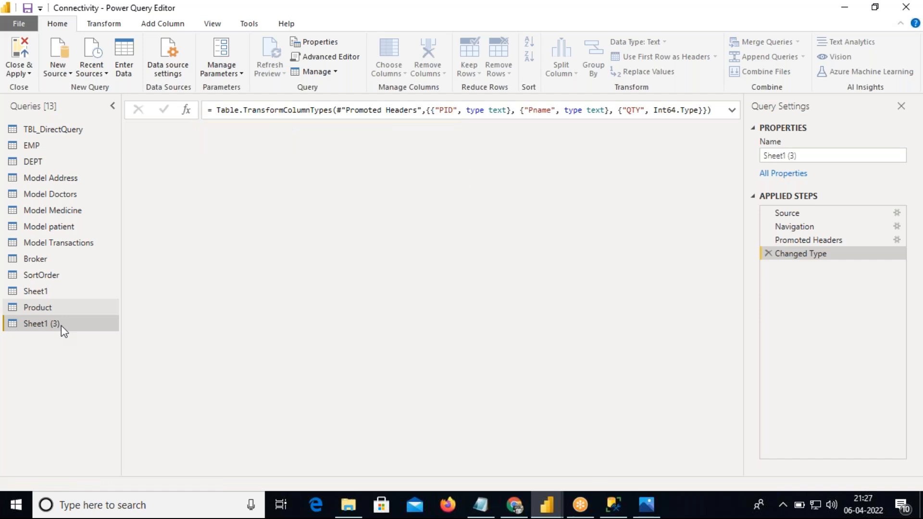
text(Price)
key(Return)
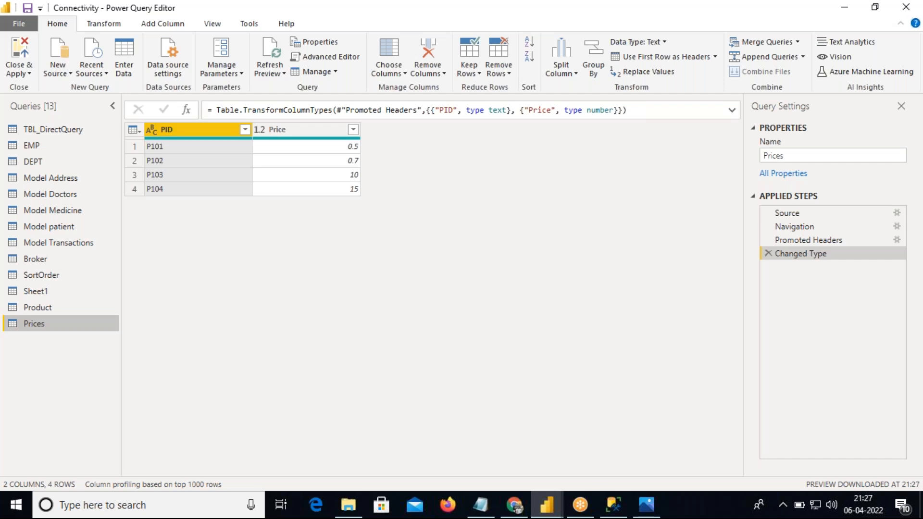
click(64, 309)
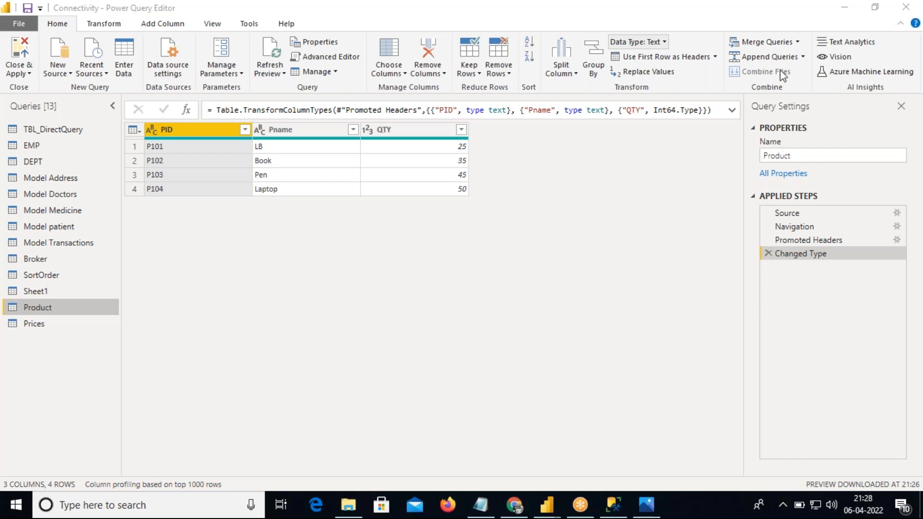
click(786, 42)
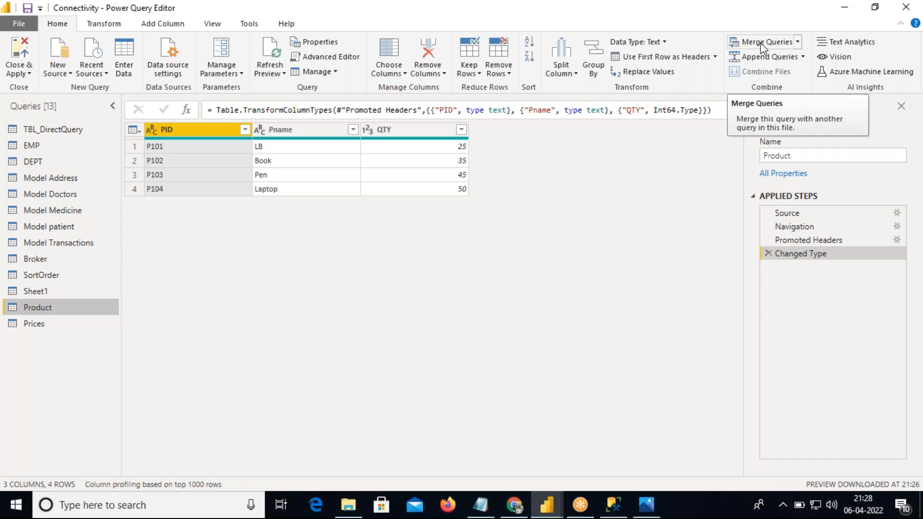
click(798, 43)
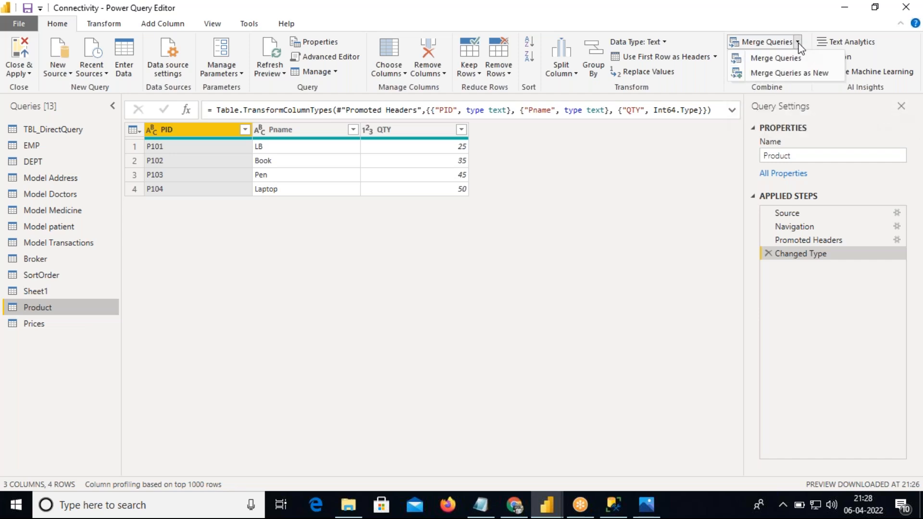
click(799, 73)
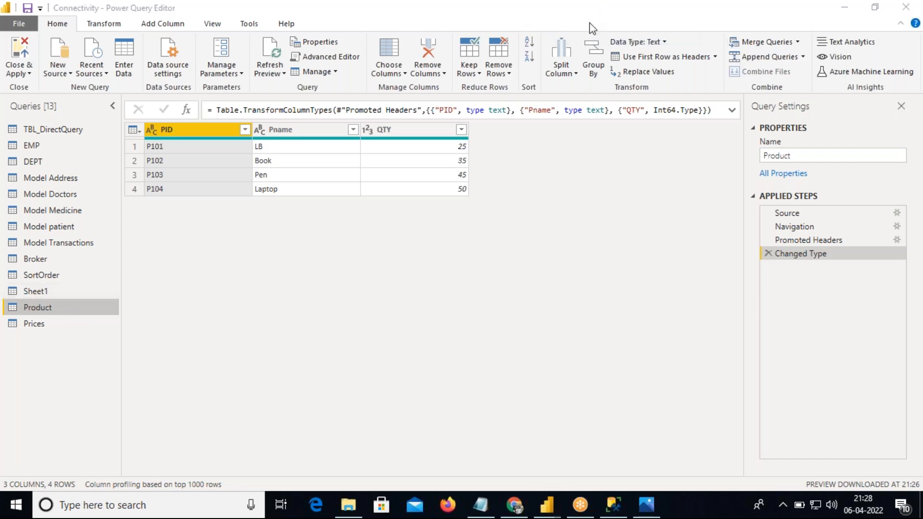
Step: Compare the columns and rows of the Product and Prices queries
click(43, 310)
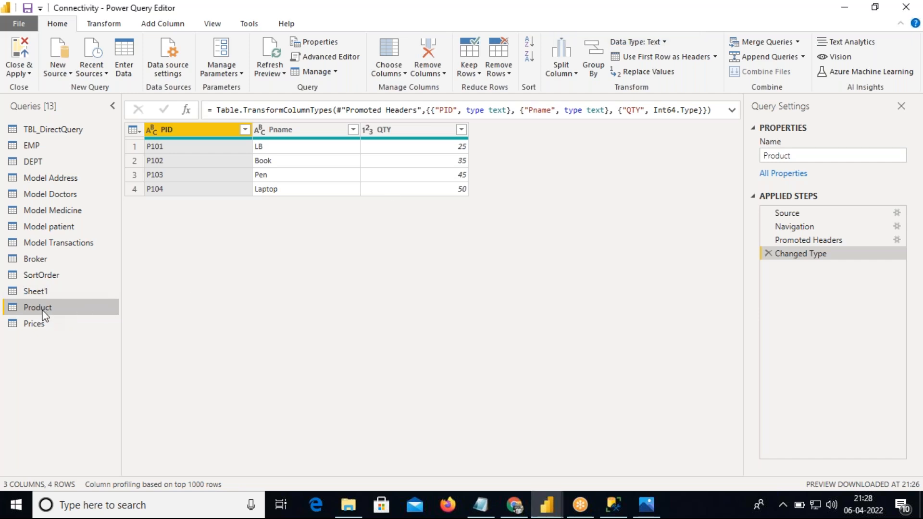
click(42, 323)
click(41, 307)
click(43, 323)
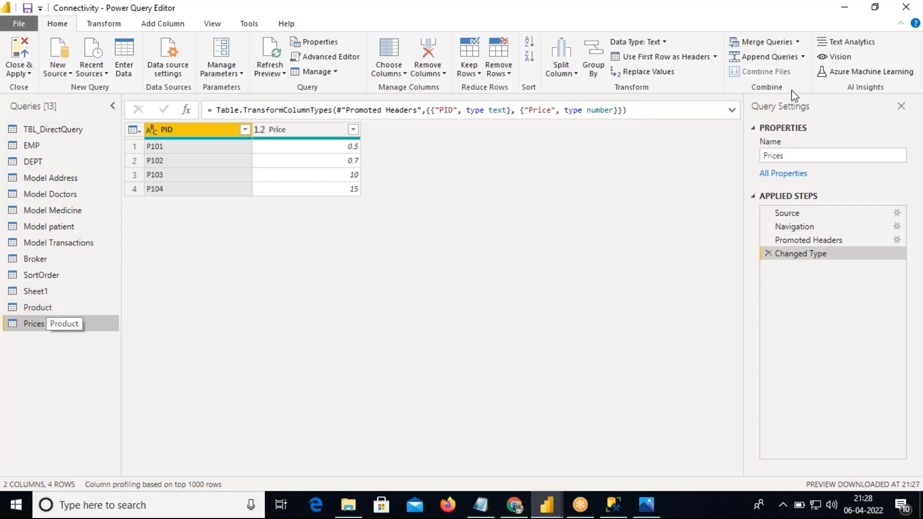
Step: Start merging queries as new, with Product as the first table and Prices as the second
click(797, 42)
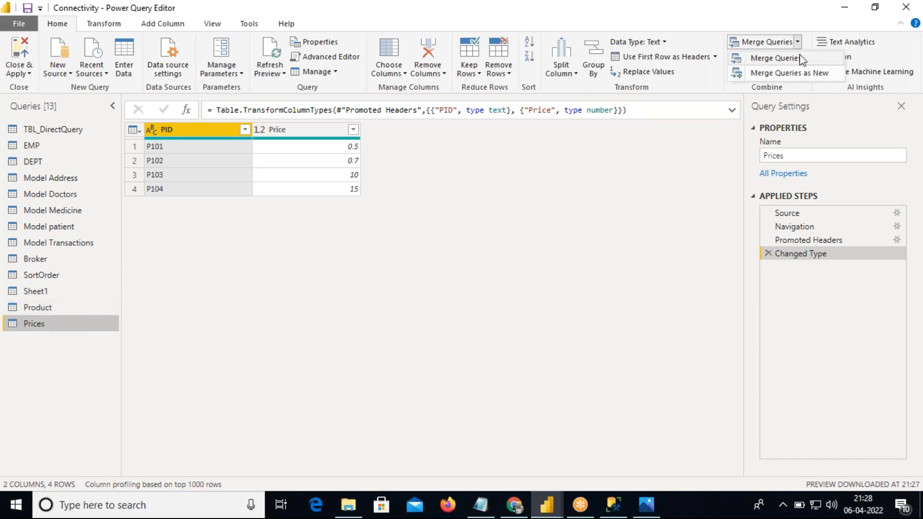
click(773, 73)
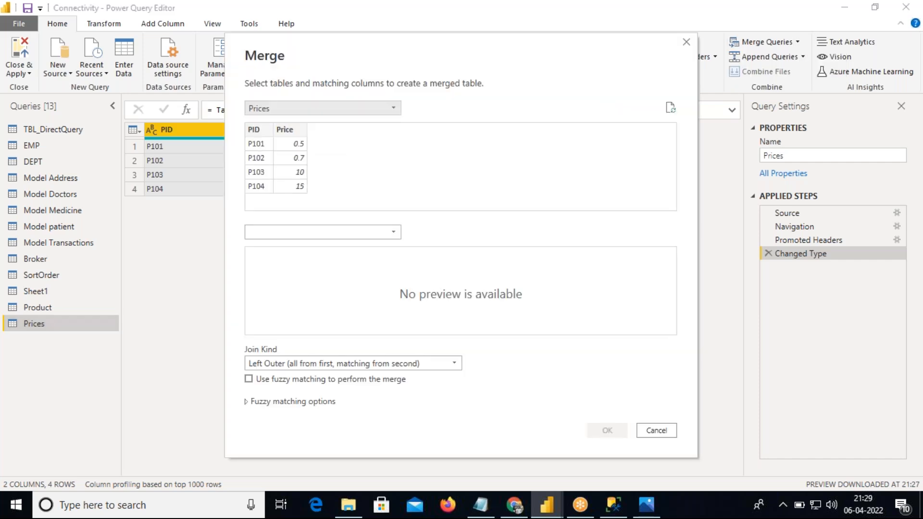
drag(543, 46, 616, 56)
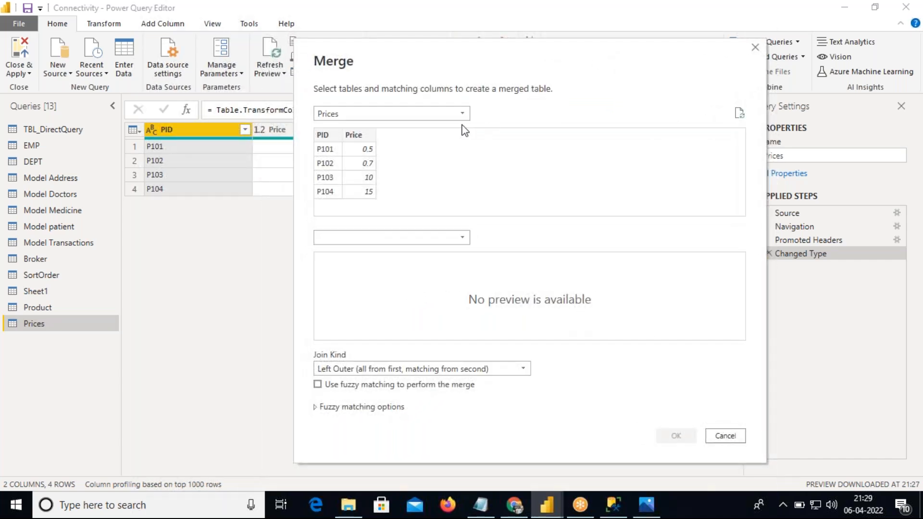
click(460, 115)
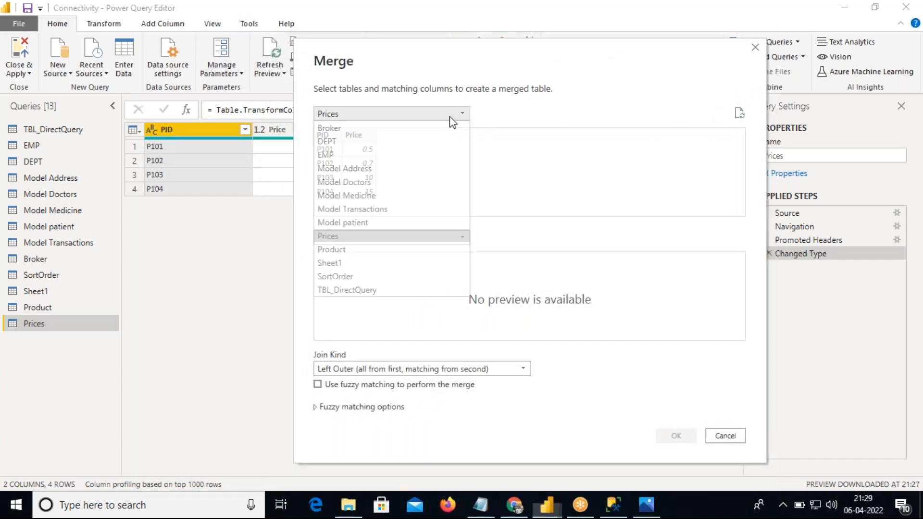
click(347, 250)
click(356, 237)
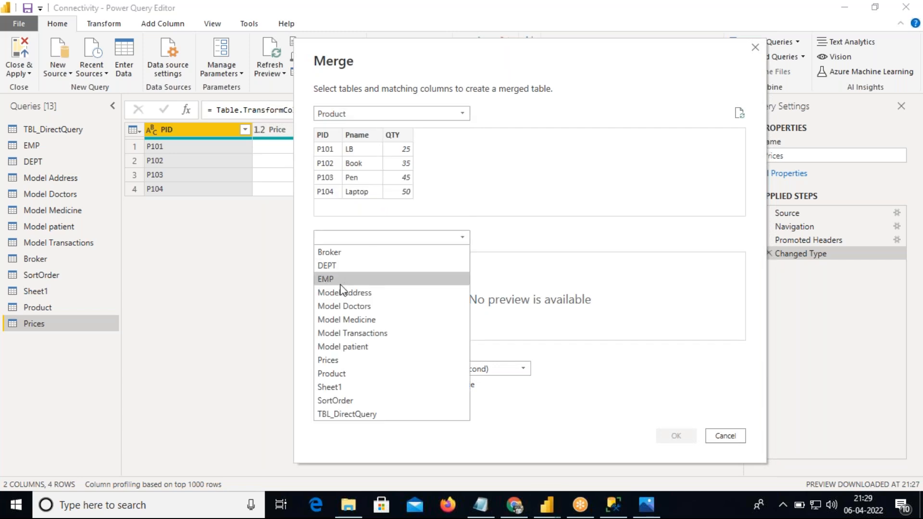
click(342, 361)
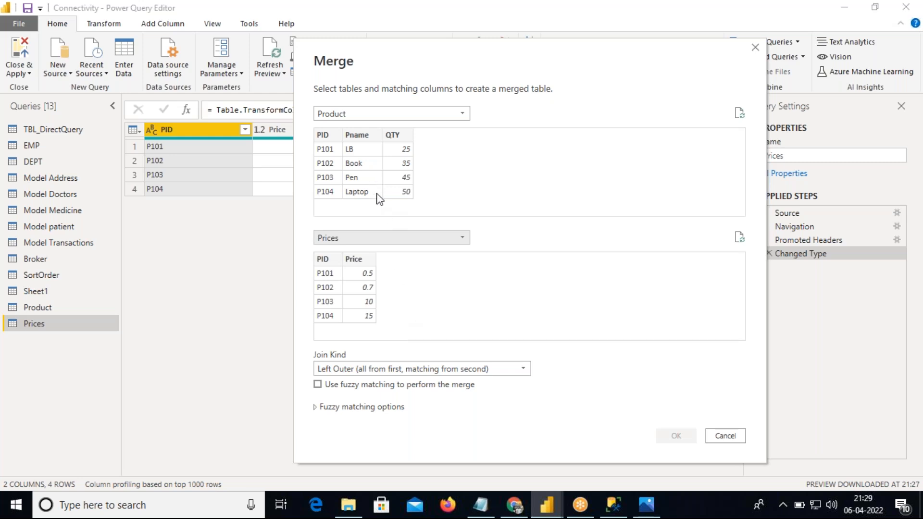
Step: Match both tables on the PID column and create the merge with an Inner (only matching rows) join
click(511, 369)
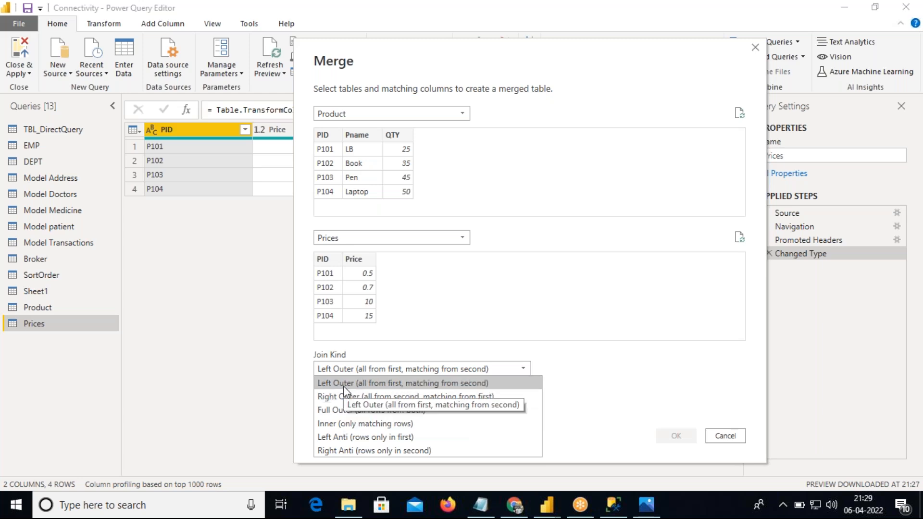
click(325, 137)
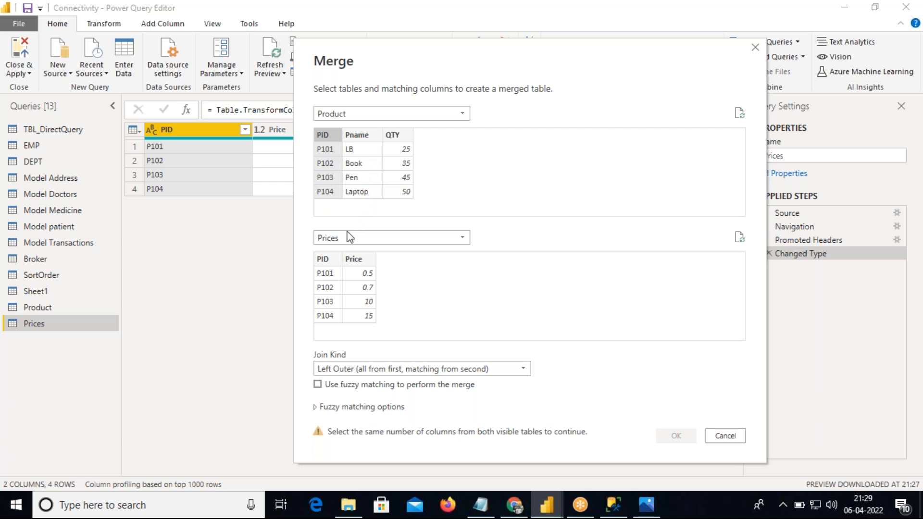
click(331, 260)
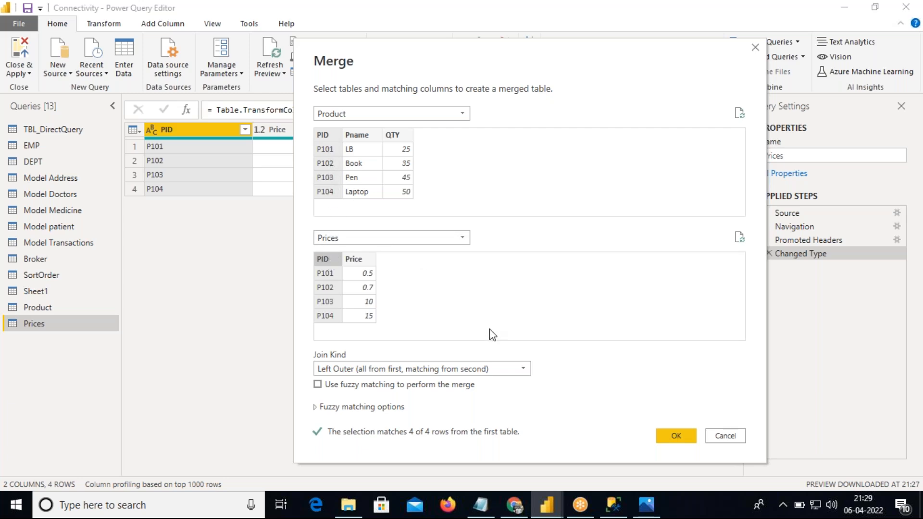
click(500, 376)
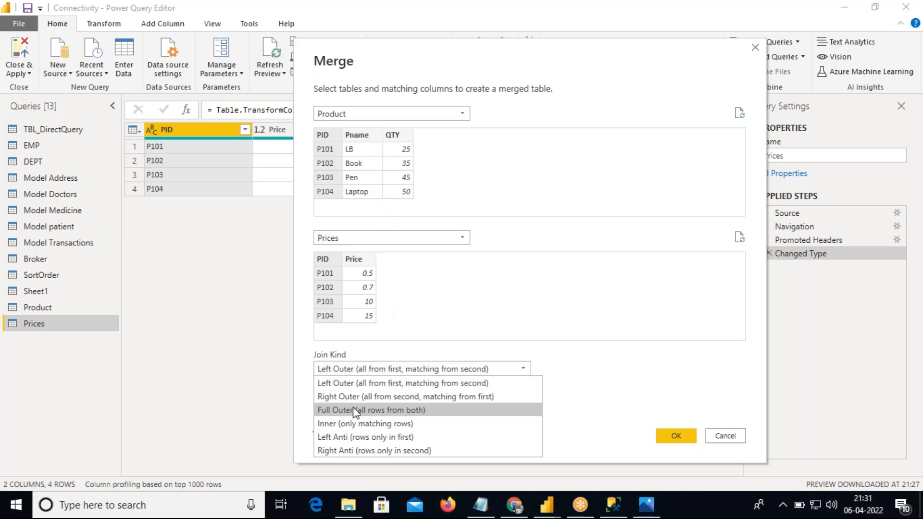
click(354, 423)
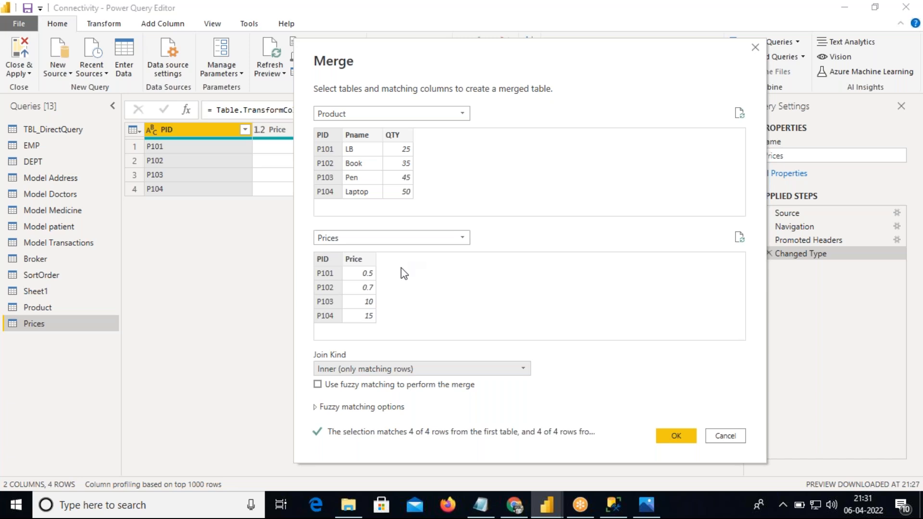
click(682, 431)
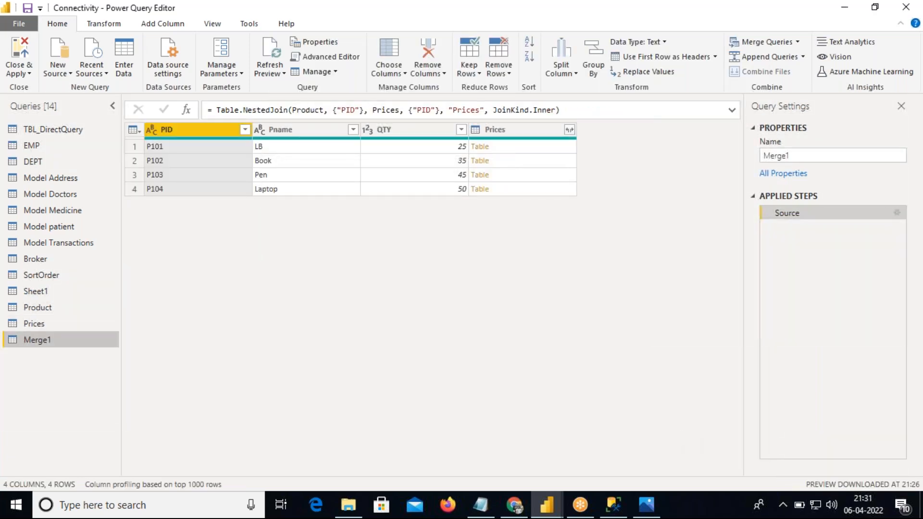
Step: Rename the merged query as Products_Price
double_click(53, 339)
drag(62, 339, 23, 339)
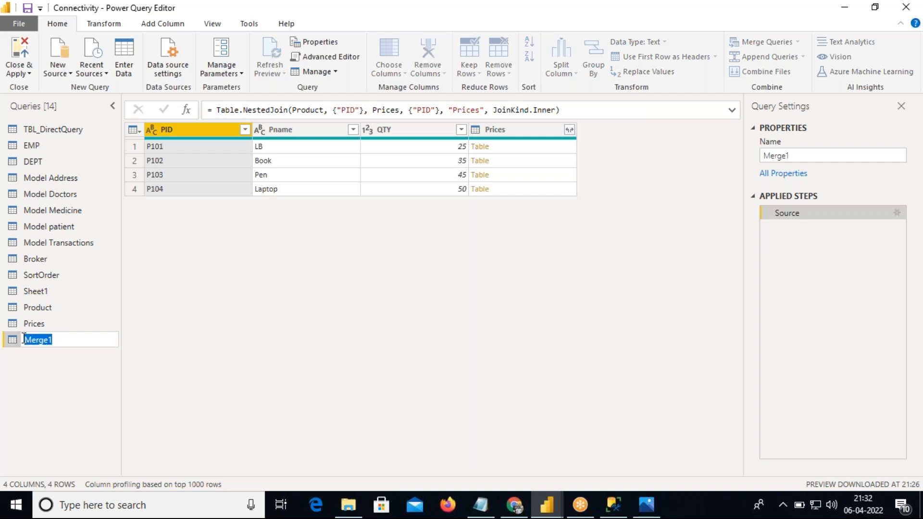
text(Products_Price)
key(Return)
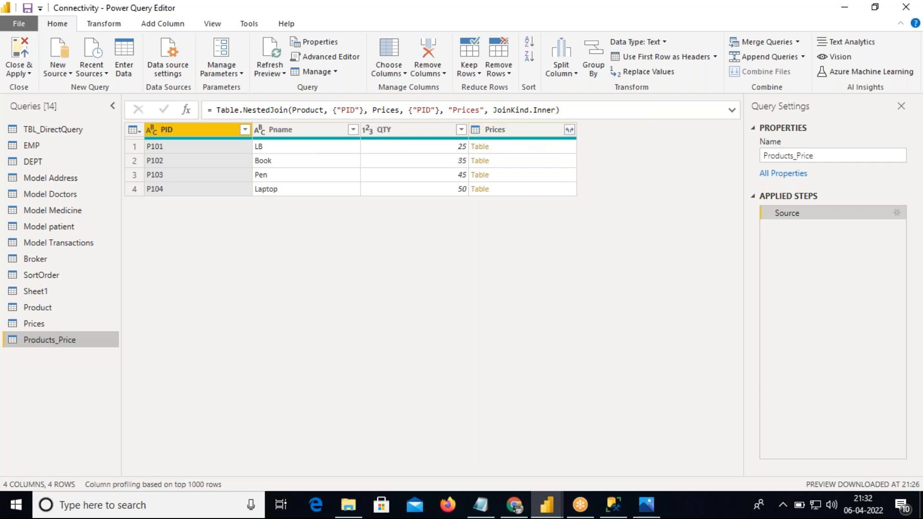
Step: Expand the merged query's Prices column to include only Price, leaving out PID and keeping the original column name as prefix
click(570, 130)
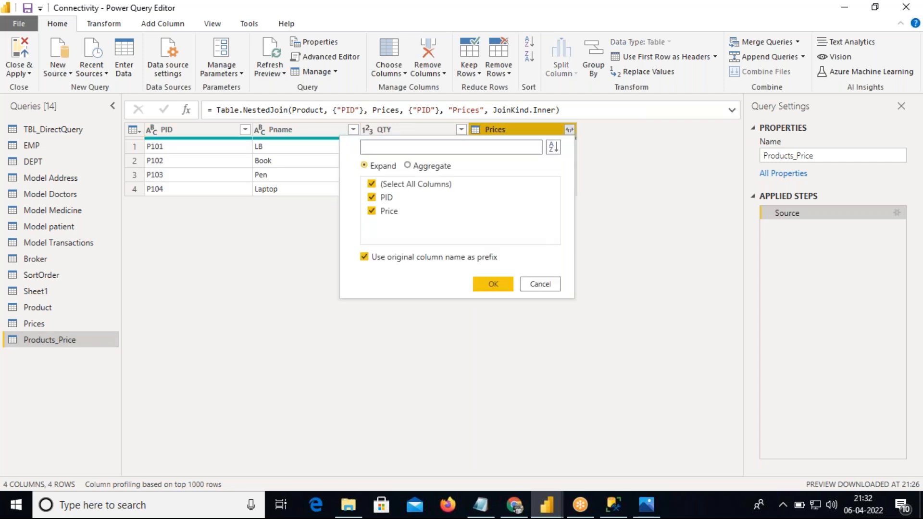
click(378, 198)
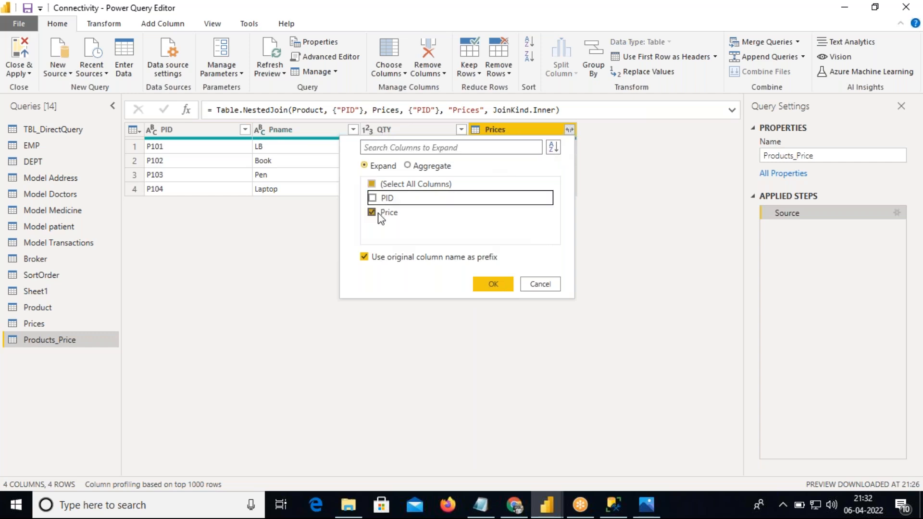
click(499, 283)
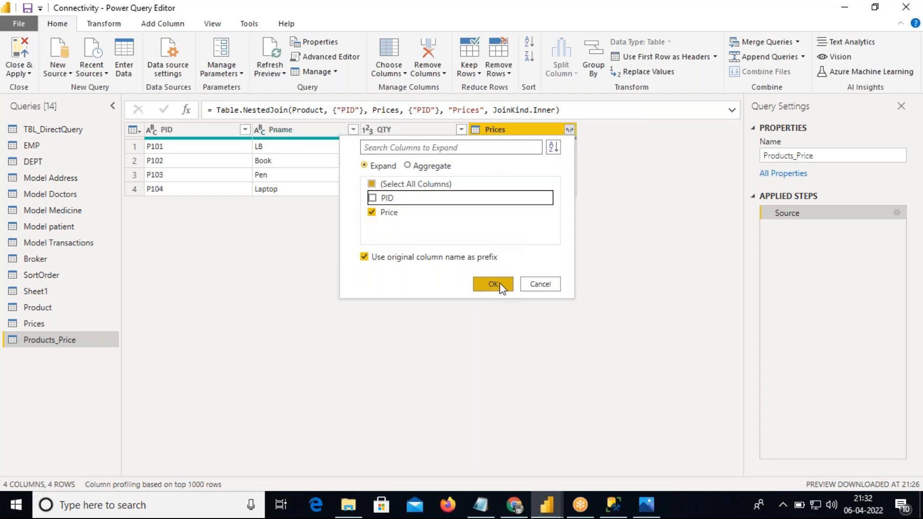
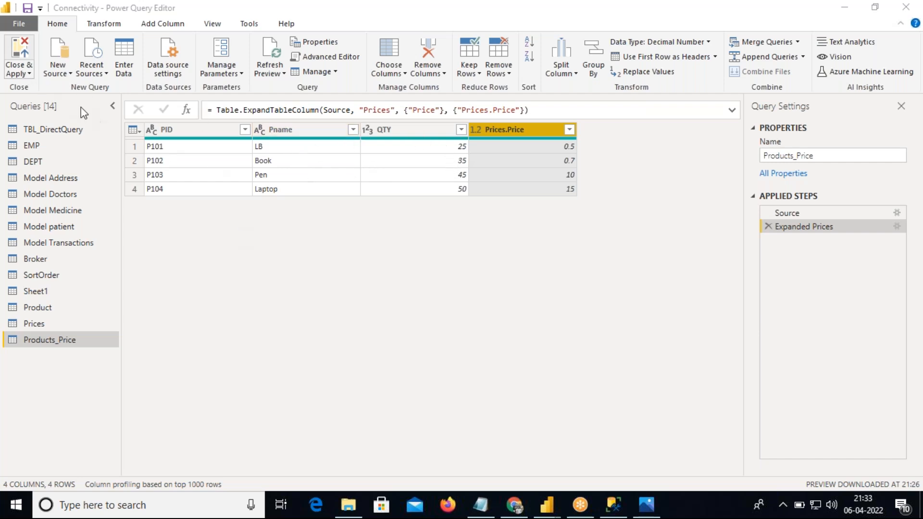
Step: Apply the pending query changes and close the Power Query Editor
click(27, 70)
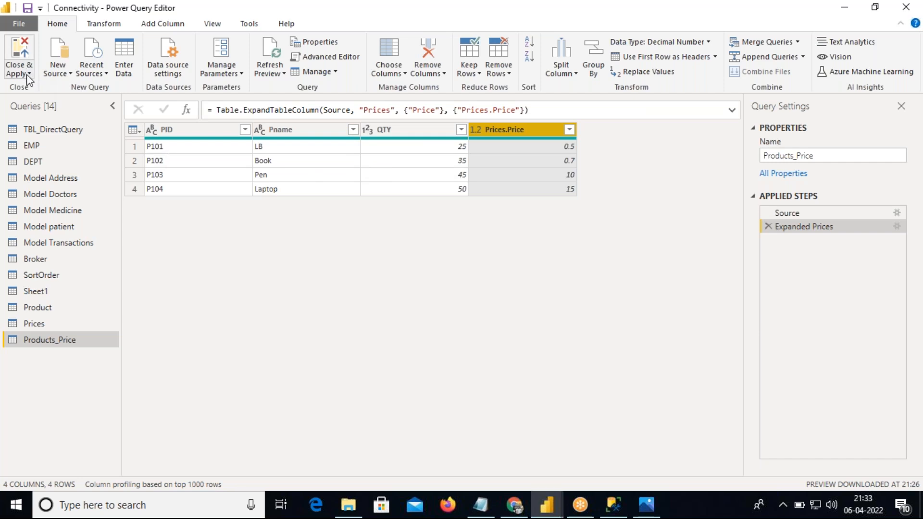
click(25, 75)
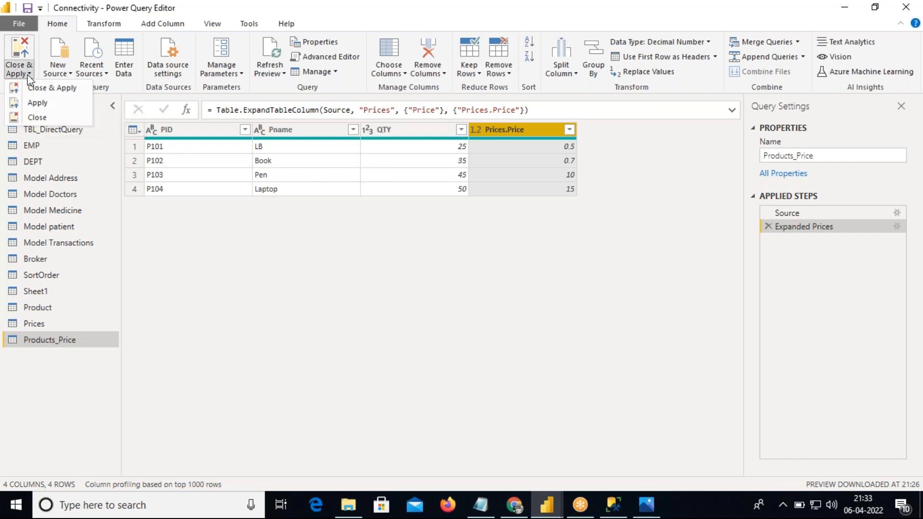
click(40, 89)
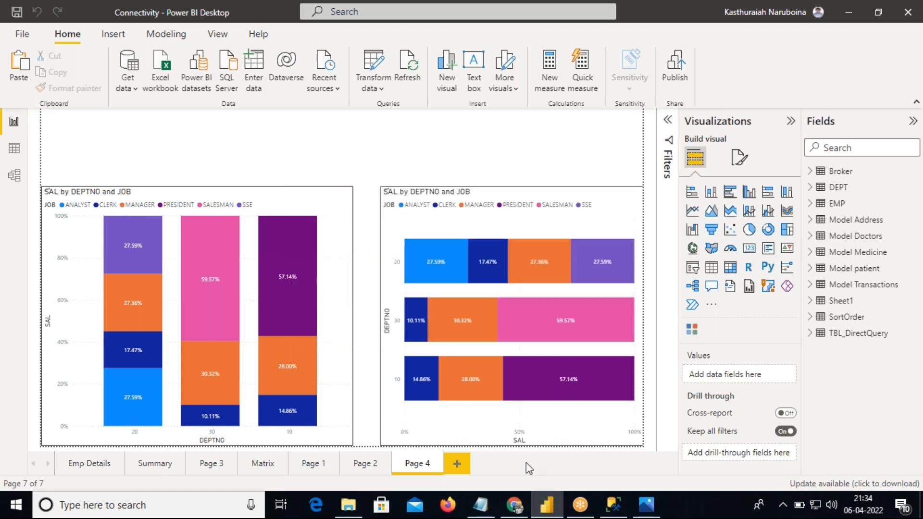
Step: Switch to the SQL Server Management Studio notes and complete the case 2 comment with "Verticle Merging -- Merge Queries"
click(613, 505)
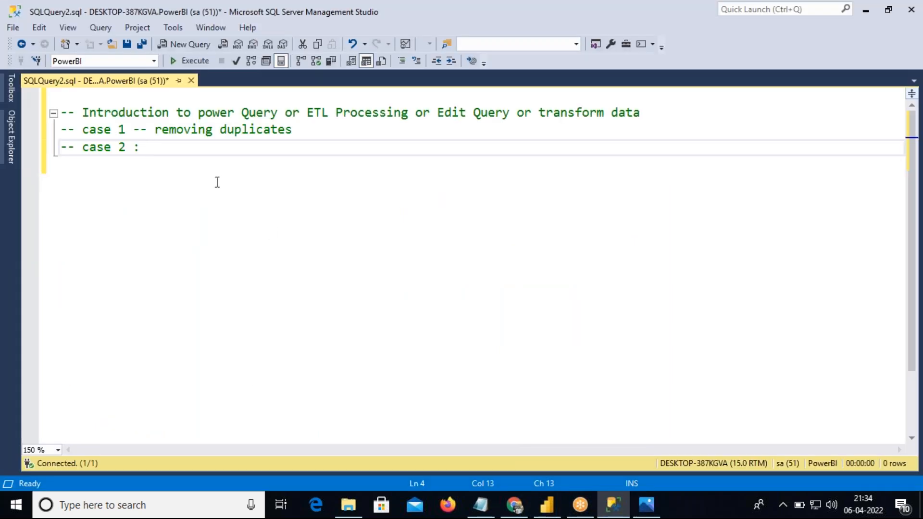
text(Verticle Mergin)
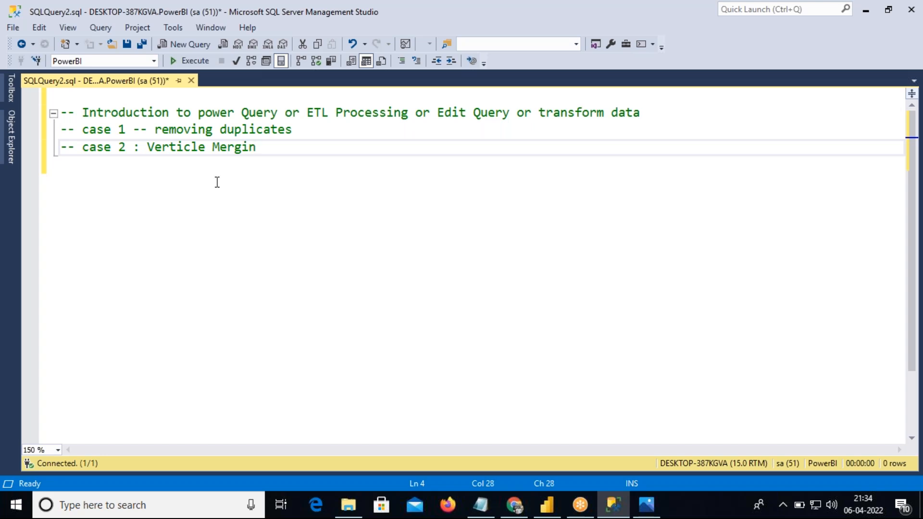
text(g -- Merge Queries in)
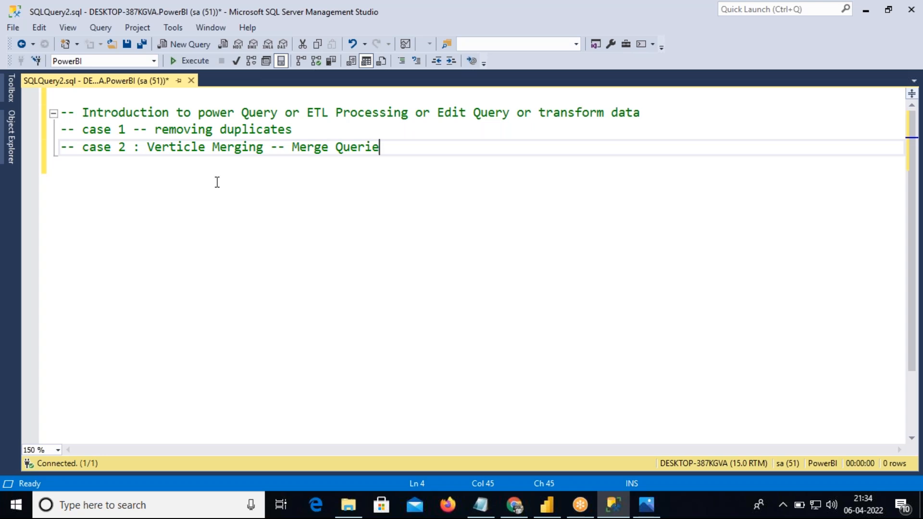
key(BackSpace)
key(BackSpace)
key(Return)
Step: Add a comment line below case 2 reading "-- Case 3 : Horizontal Merging ---"
text(--)
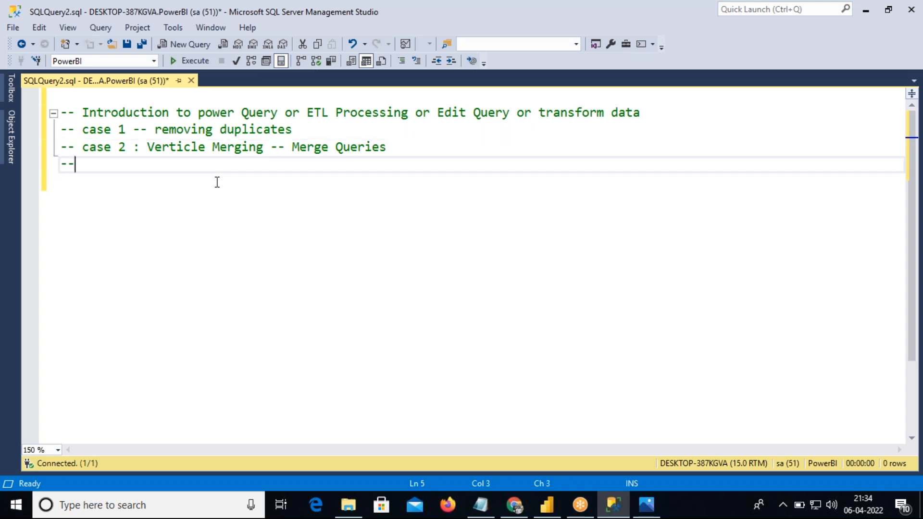
text( Case 3 :)
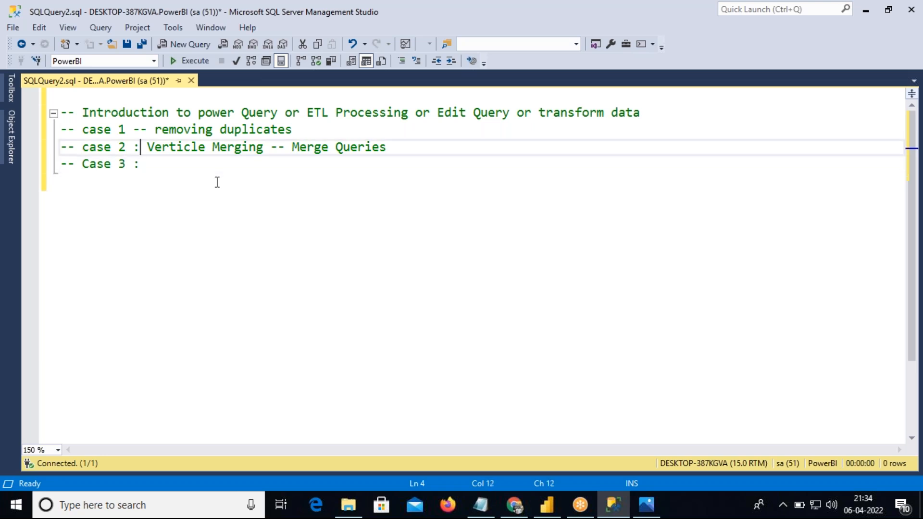
text( Ho)
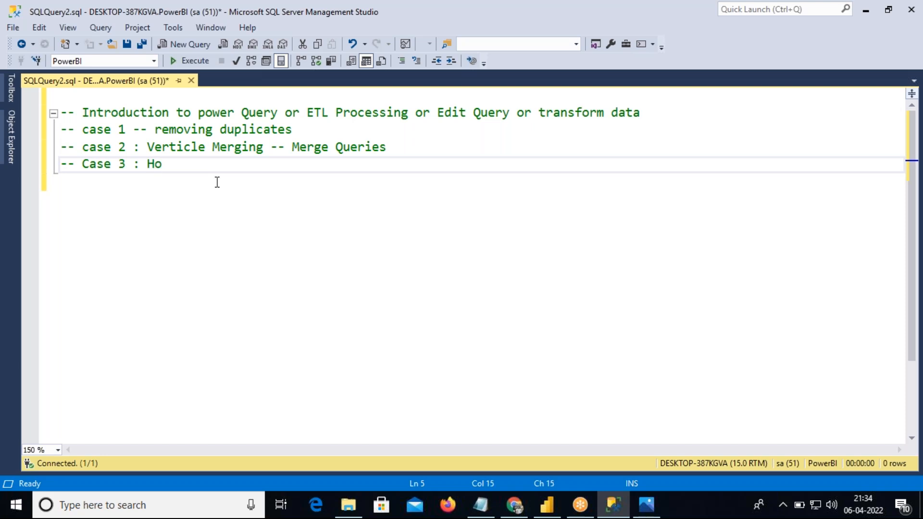
text(rizontal Mer)
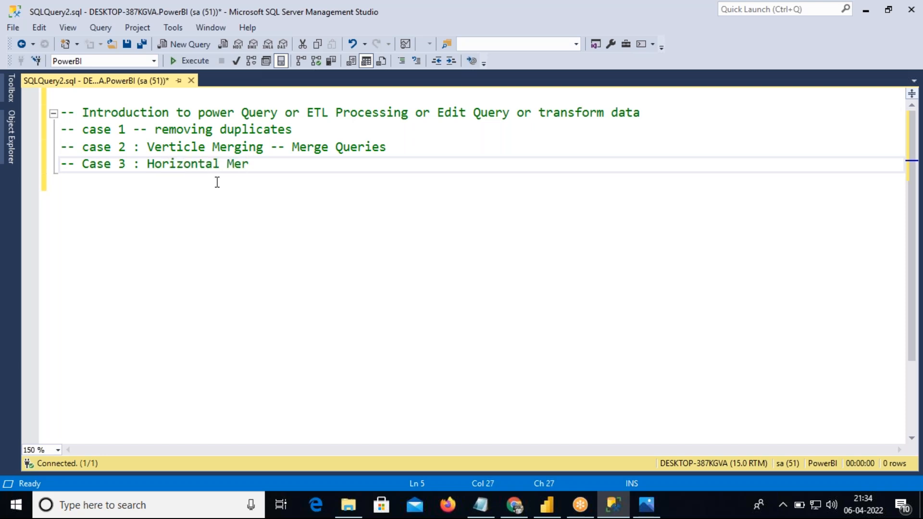
text(ging ---)
Step: Open the Sales_2020 workbook from the Power Query folder in File Explorer and select its data range A1:G8 for review
click(350, 507)
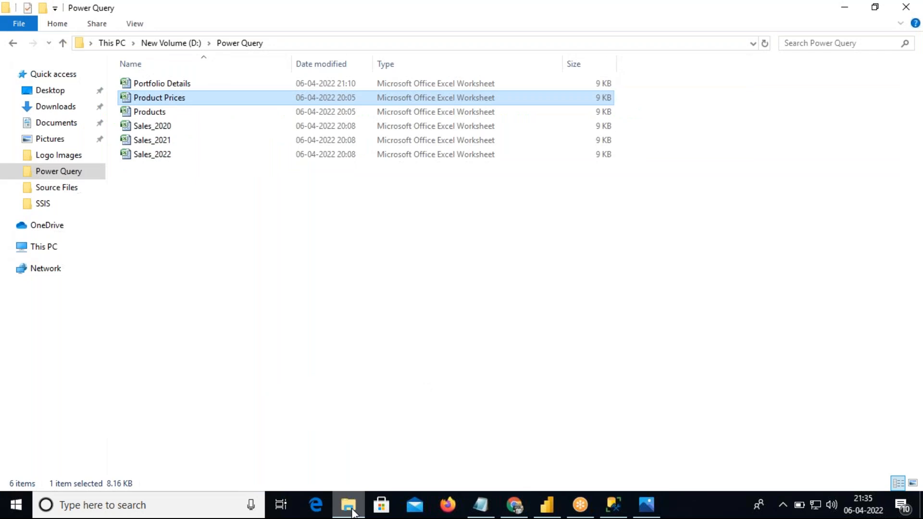
click(157, 128)
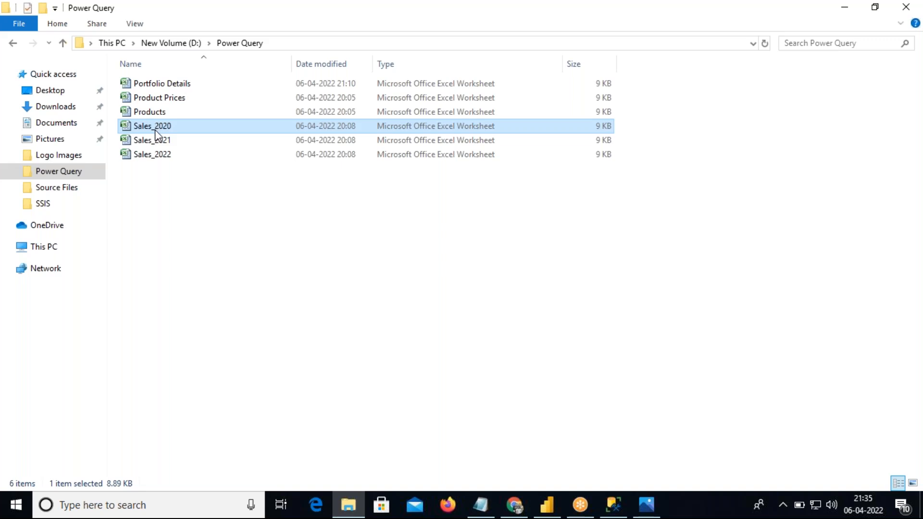
click(158, 154)
click(156, 127)
double_click(153, 126)
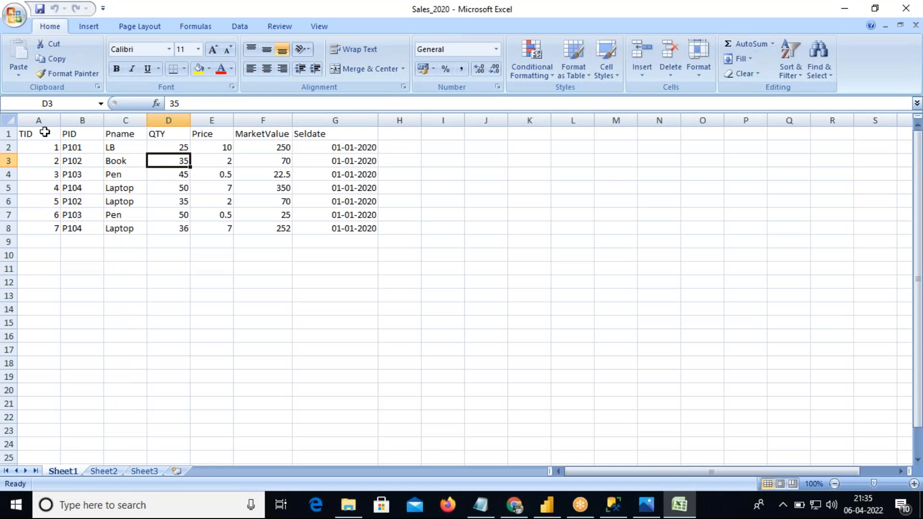
drag(44, 132, 336, 229)
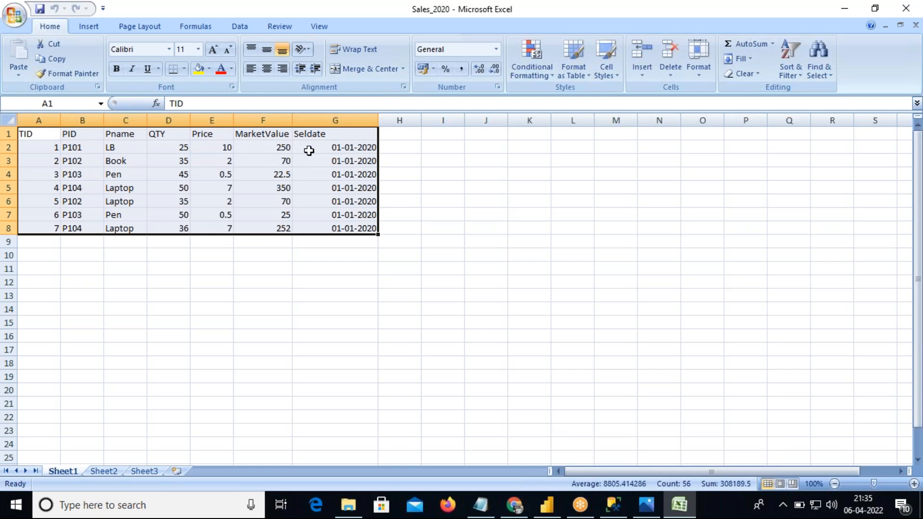
Step: Correct the header in cell G1 of Sales_2020 to Selldate, and save and close the workbook
double_click(306, 131)
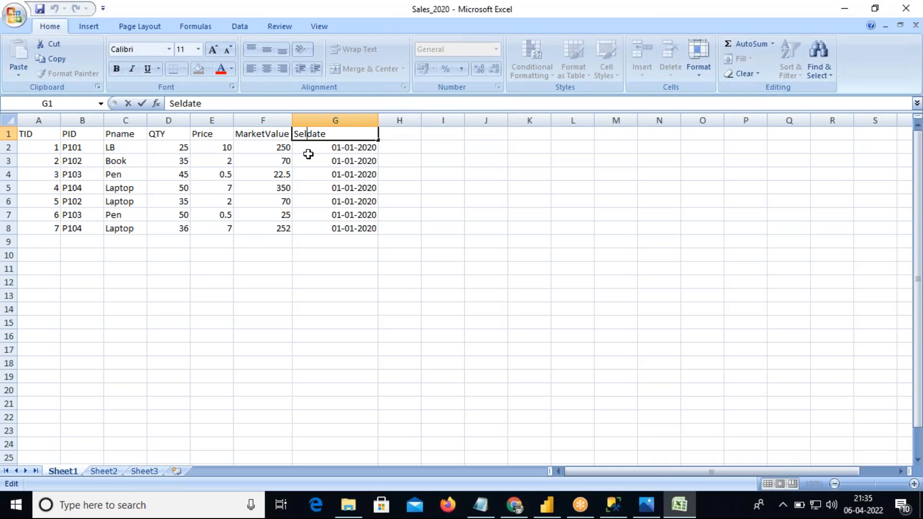
text(l)
click(305, 174)
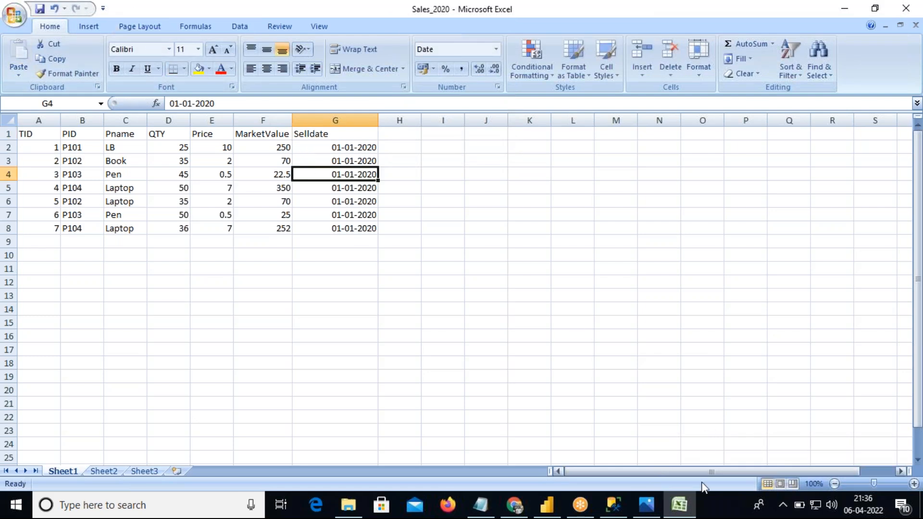
click(688, 502)
click(650, 470)
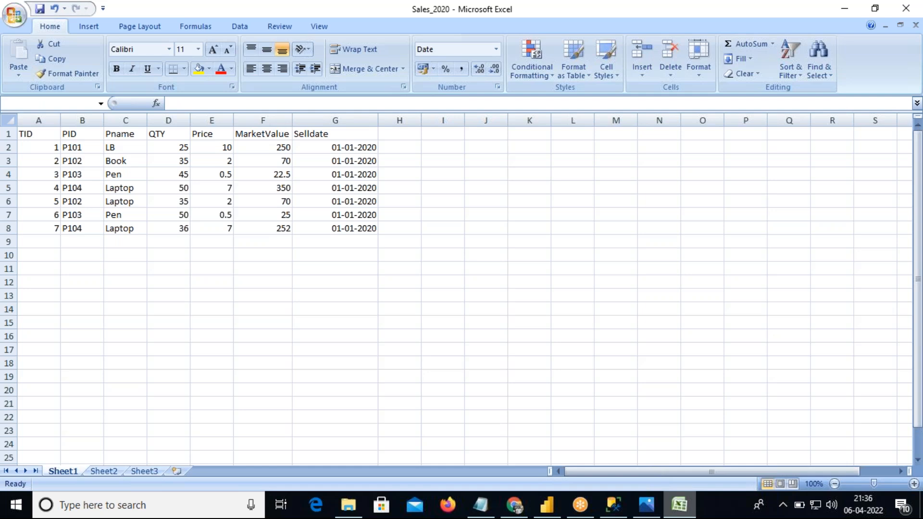
Step: Open the Sales_2021 workbook, correct the G1 header to Selldate, and save and close the file
double_click(155, 140)
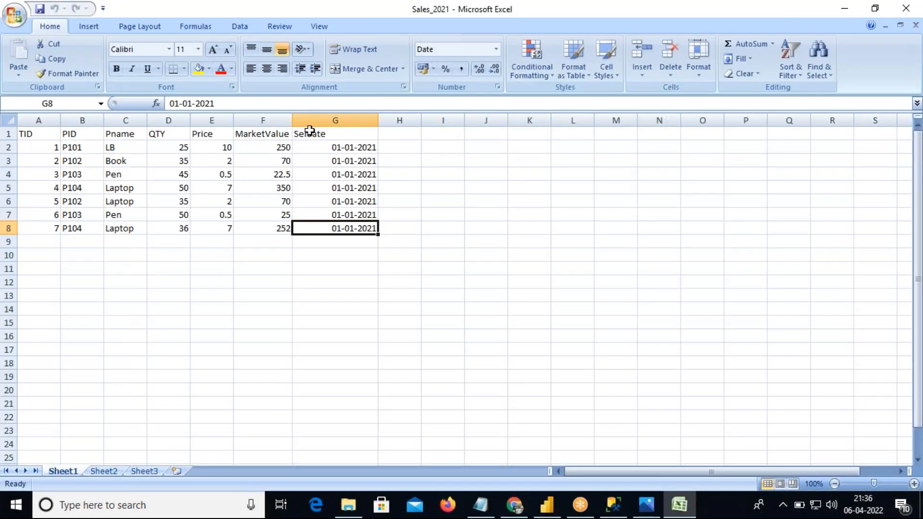
click(313, 130)
double_click(307, 134)
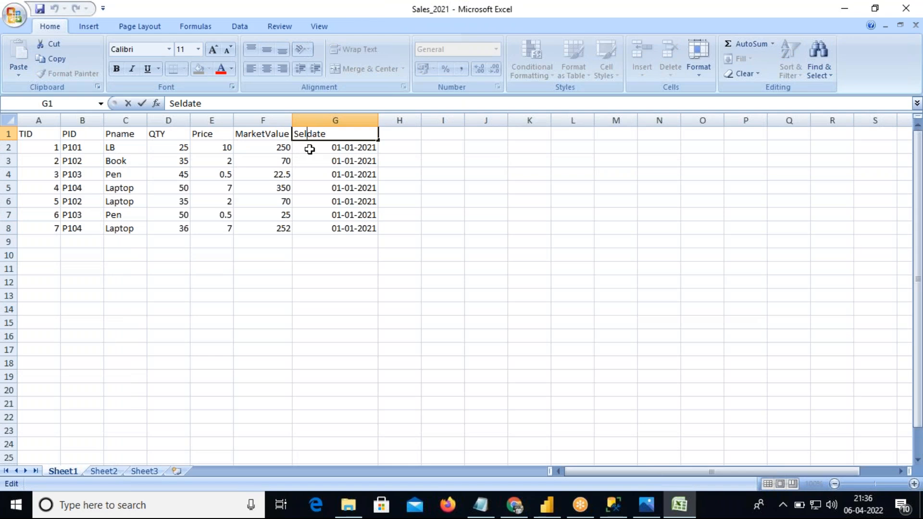
text(l)
key(Return)
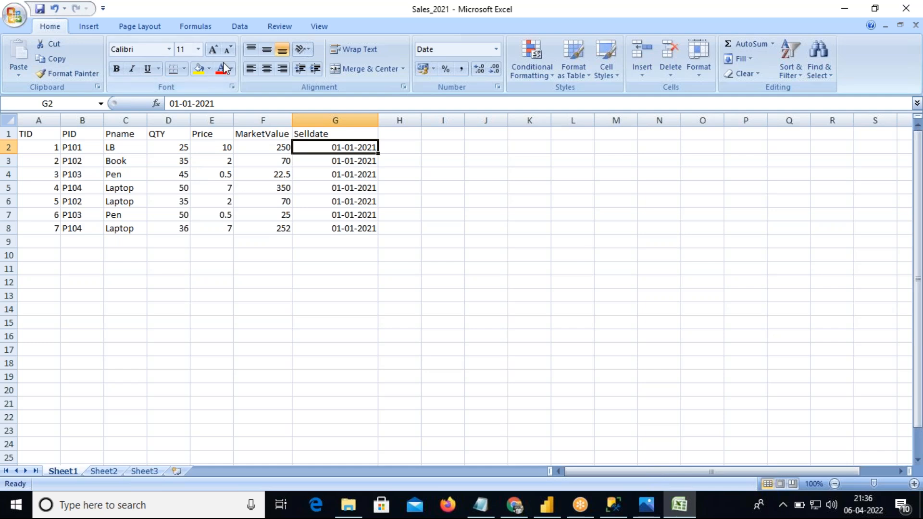
key(ctrl+s)
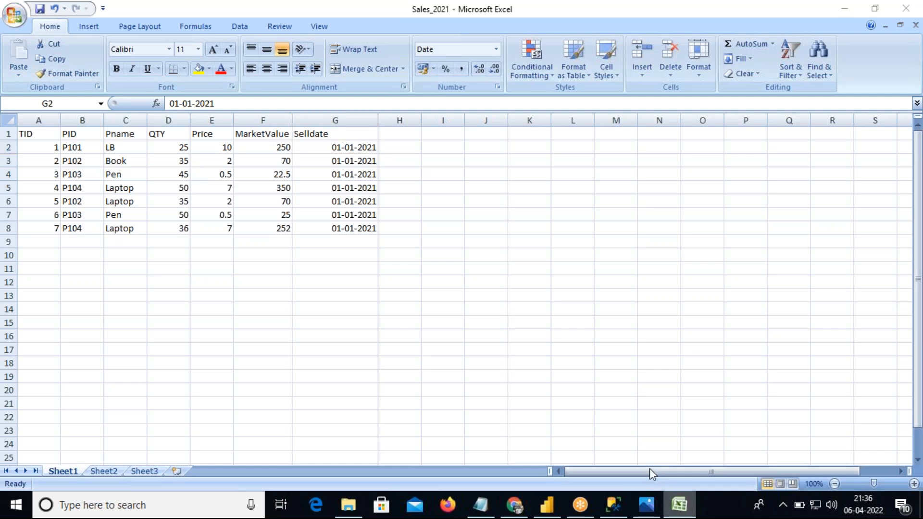
key(alt+F4)
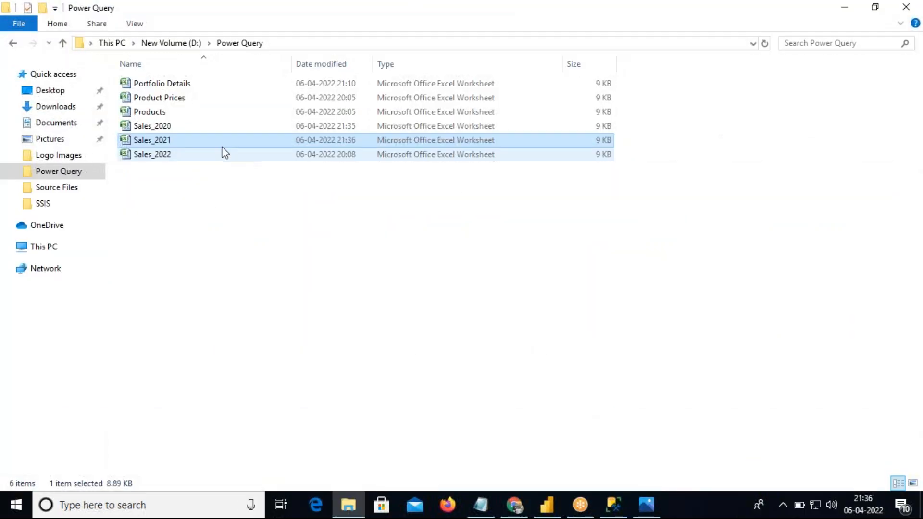
Step: Open the Sales_2022 workbook and correct the header in cell G1 to Selldate, saving the file
click(147, 156)
double_click(148, 156)
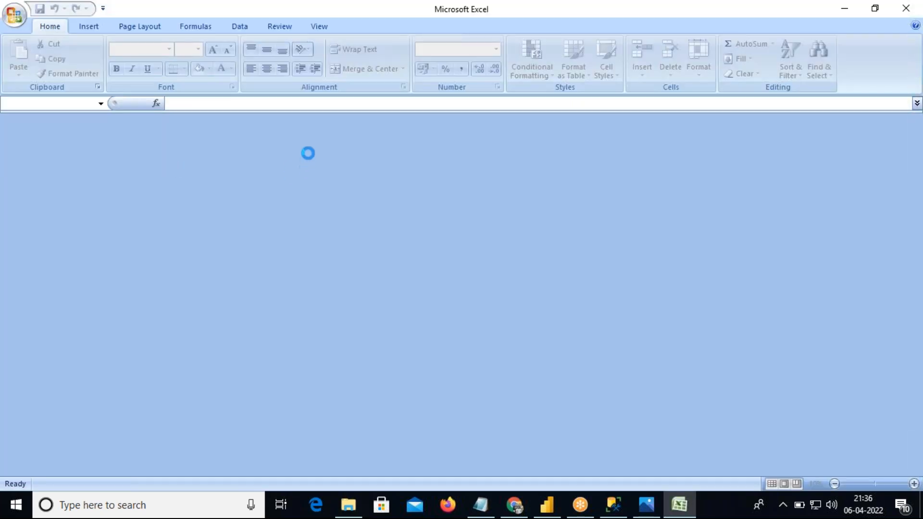
double_click(309, 134)
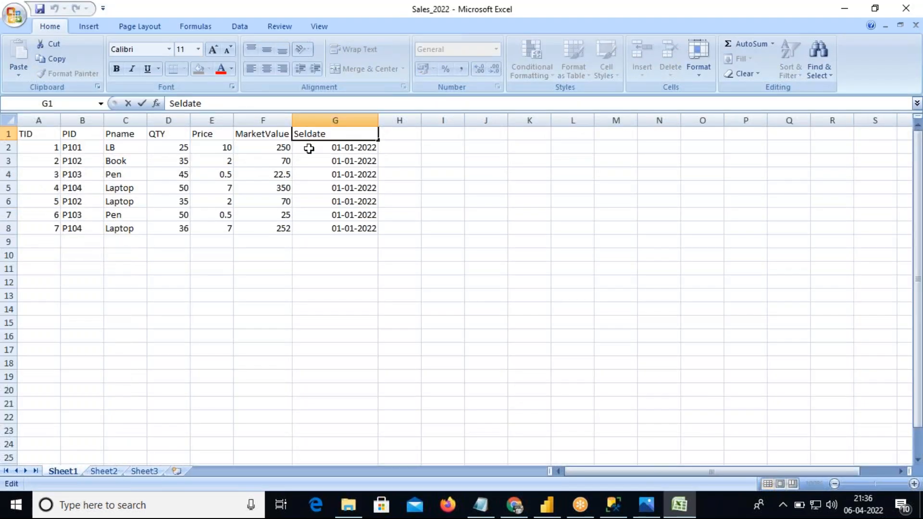
text(l)
click(310, 148)
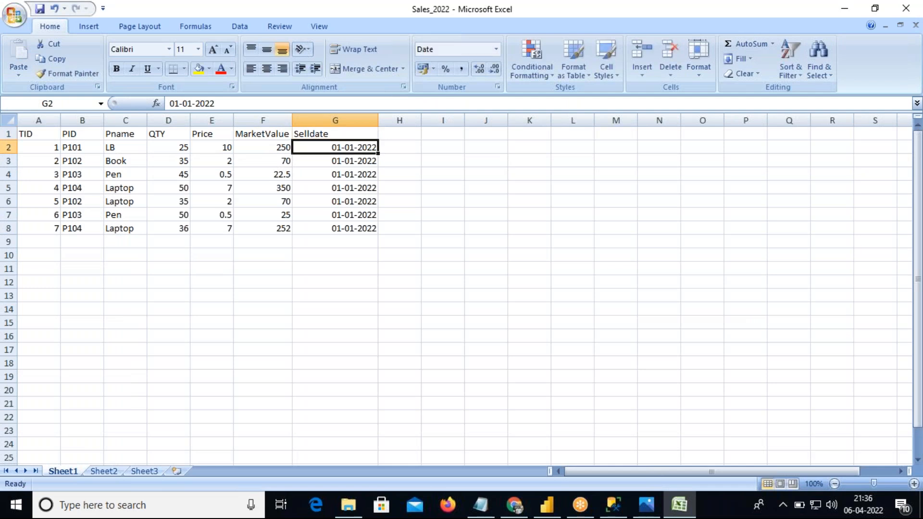
click(260, 165)
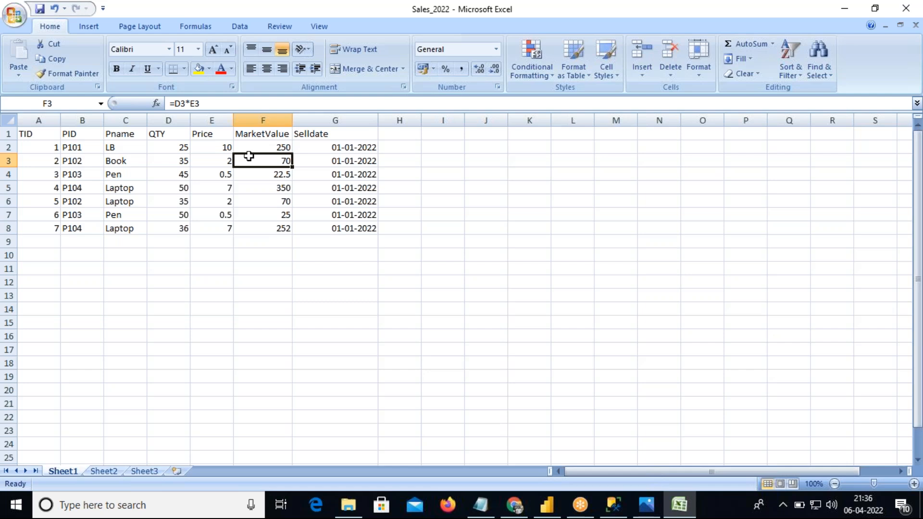
Step: Review the Sales_2022 data range A1:G8 and the Sales_2020, Sales_2021 and Sales_2022 files in the Power Query folder
click(682, 506)
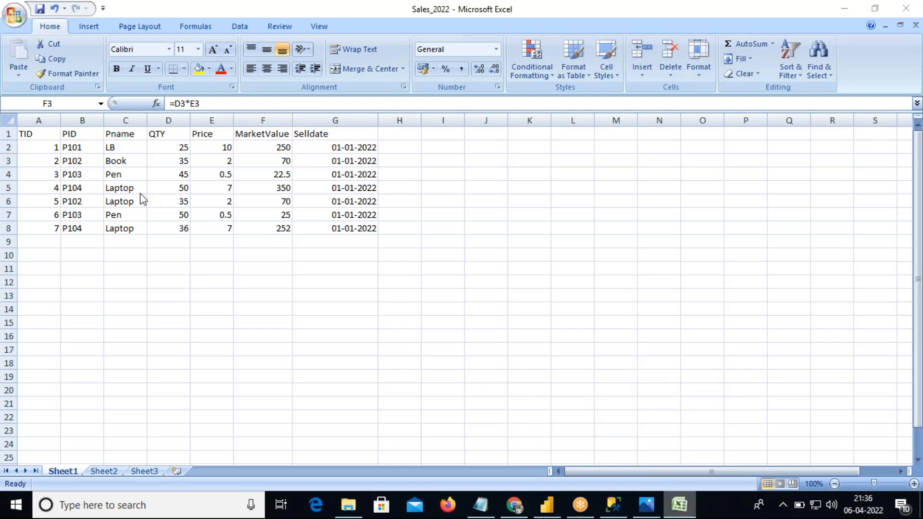
click(47, 140)
drag(47, 140, 329, 227)
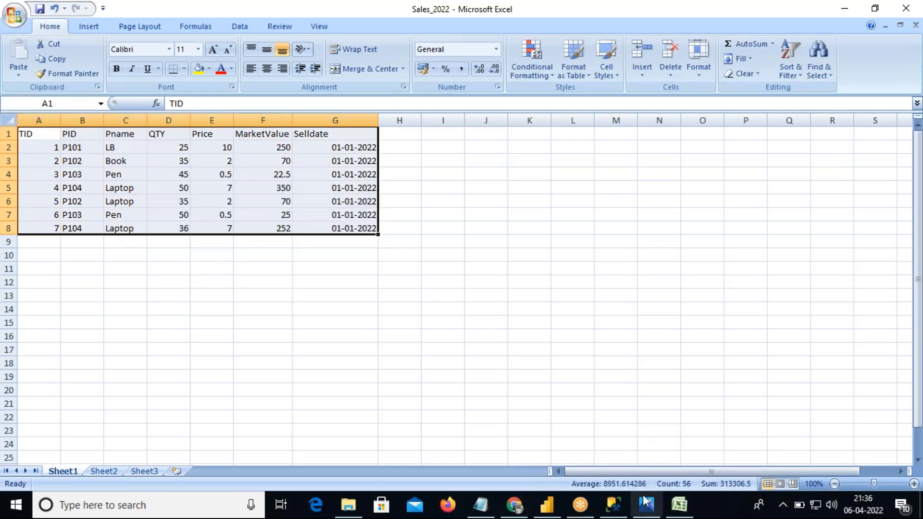
click(348, 505)
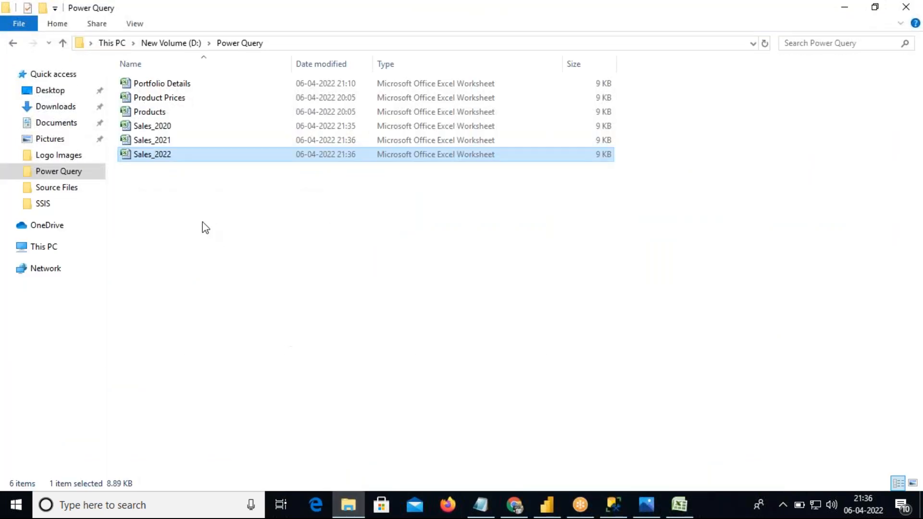
click(153, 126)
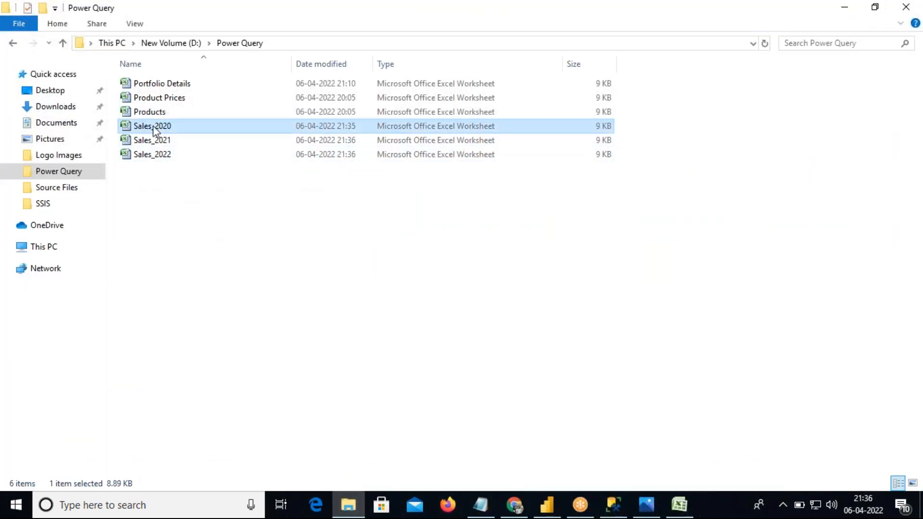
click(156, 140)
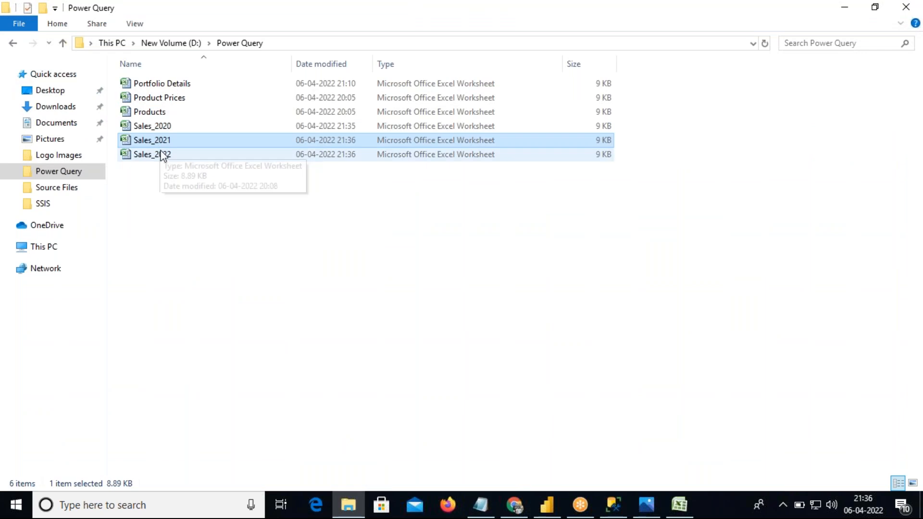
click(161, 155)
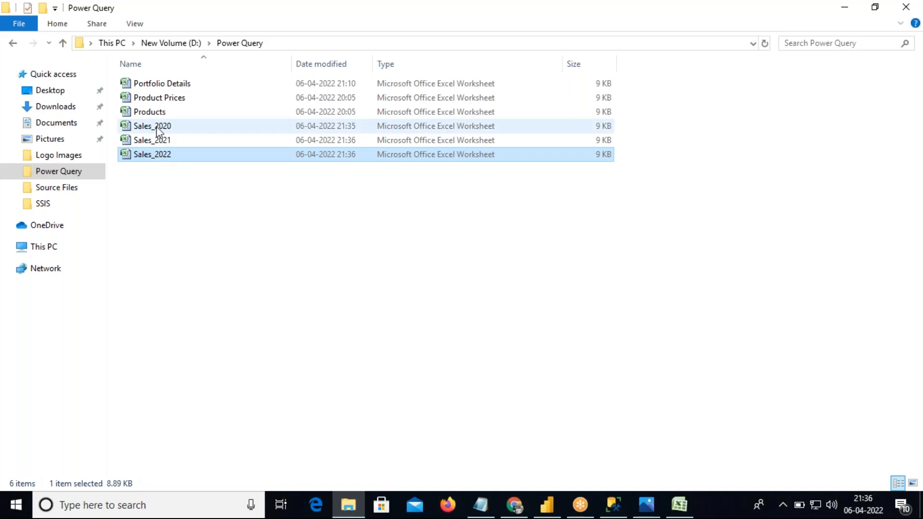
Step: Open Paint and sketch a vertical and a horizontal chart axis with a rising trend curve from the origin
click(530, 12)
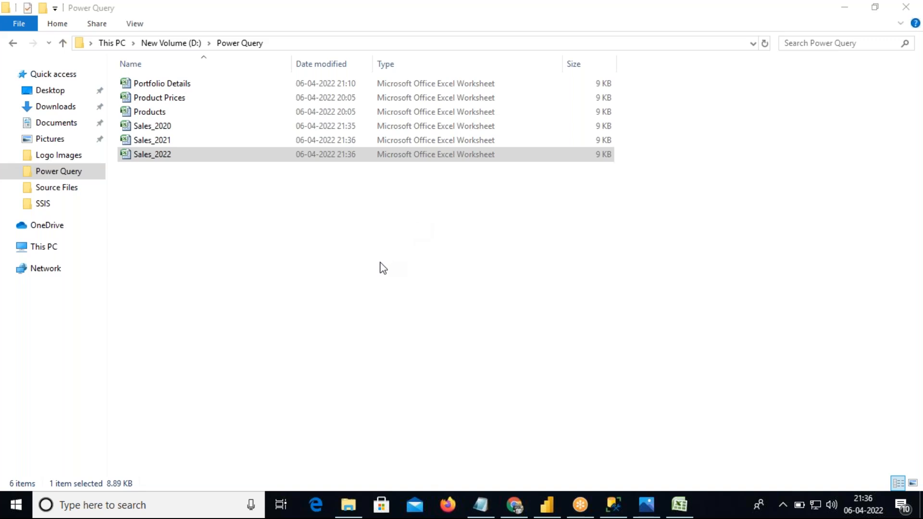
click(159, 508)
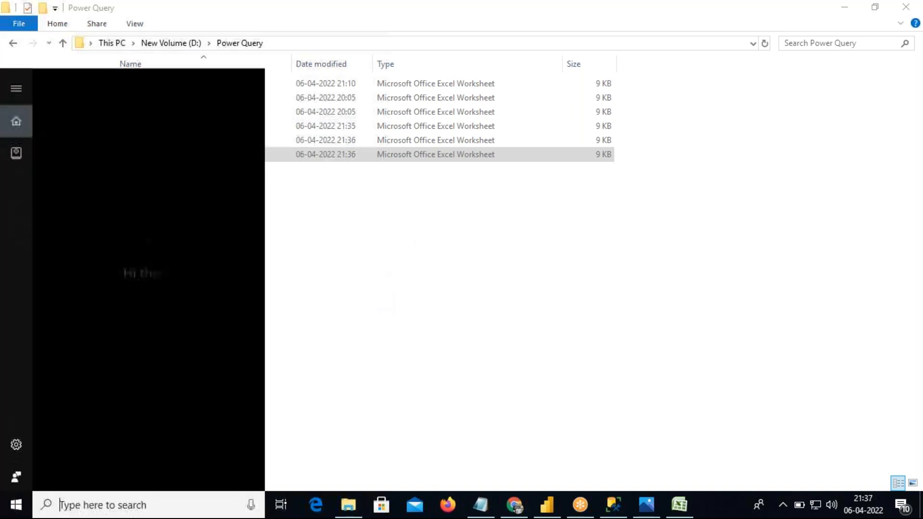
text(paint)
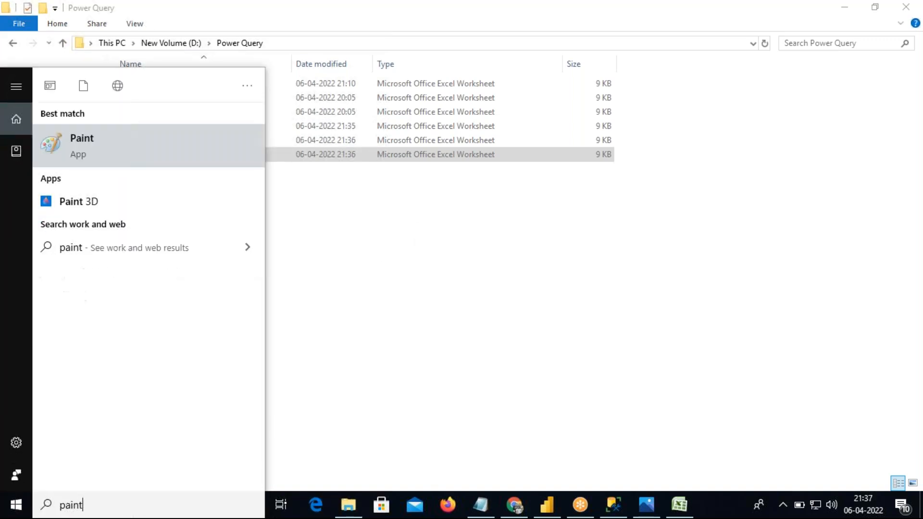
click(139, 160)
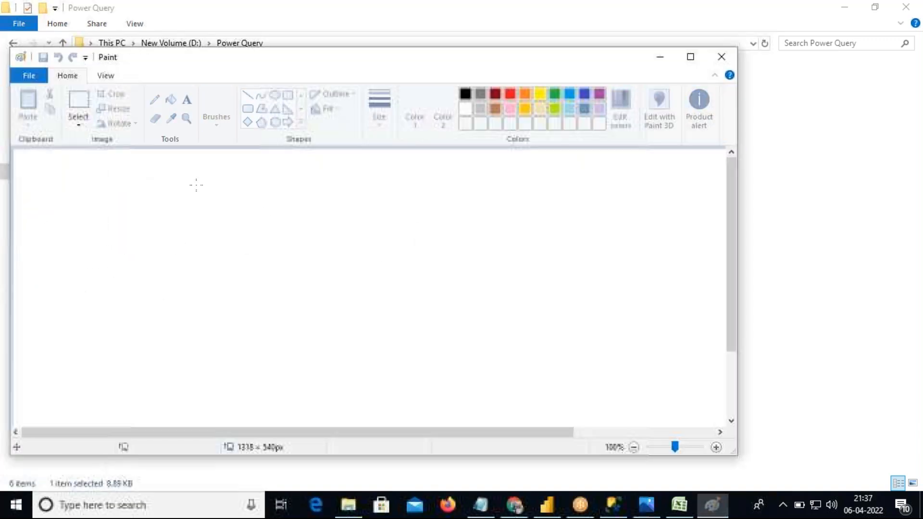
mouse_move(190, 183)
mouse_down()
mouse_move(181, 352)
mouse_move(259, 385)
mouse_move(604, 383)
mouse_up()
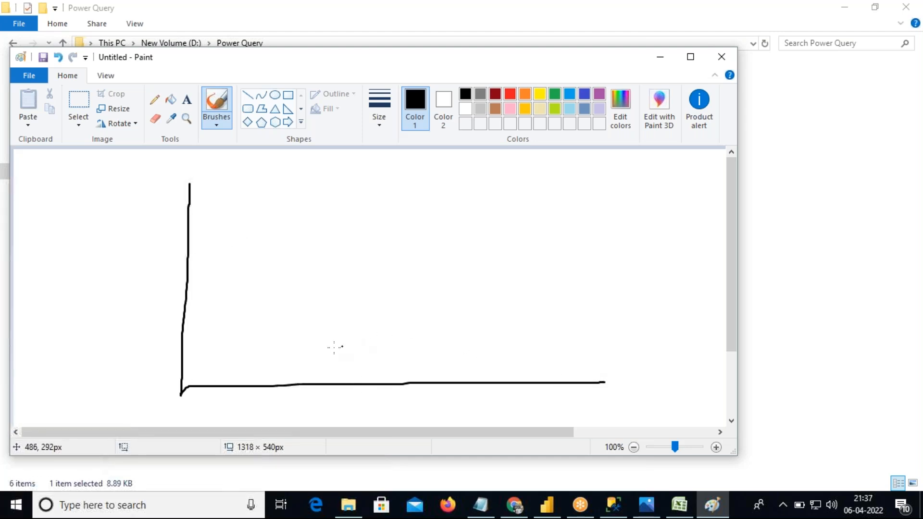
mouse_move(184, 382)
mouse_down()
mouse_move(220, 324)
mouse_move(519, 226)
mouse_move(566, 196)
mouse_up()
Step: Write the years 2020, 2021 and 2022 below the horizontal axis, retrace the curve, and mark both axes with parallel lines
mouse_move(238, 393)
mouse_down()
mouse_move(247, 412)
mouse_move(262, 397)
mouse_move(269, 411)
mouse_move(315, 398)
mouse_up()
mouse_move(363, 389)
mouse_down()
mouse_move(399, 408)
mouse_move(435, 409)
mouse_up()
mouse_move(493, 386)
mouse_down()
mouse_move(515, 405)
mouse_move(532, 389)
mouse_move(584, 399)
mouse_move(573, 399)
mouse_up()
mouse_move(186, 393)
mouse_down()
mouse_move(234, 313)
mouse_move(315, 289)
mouse_move(393, 283)
mouse_move(568, 192)
mouse_move(576, 171)
mouse_up()
drag(135, 385, 139, 188)
drag(206, 415, 583, 408)
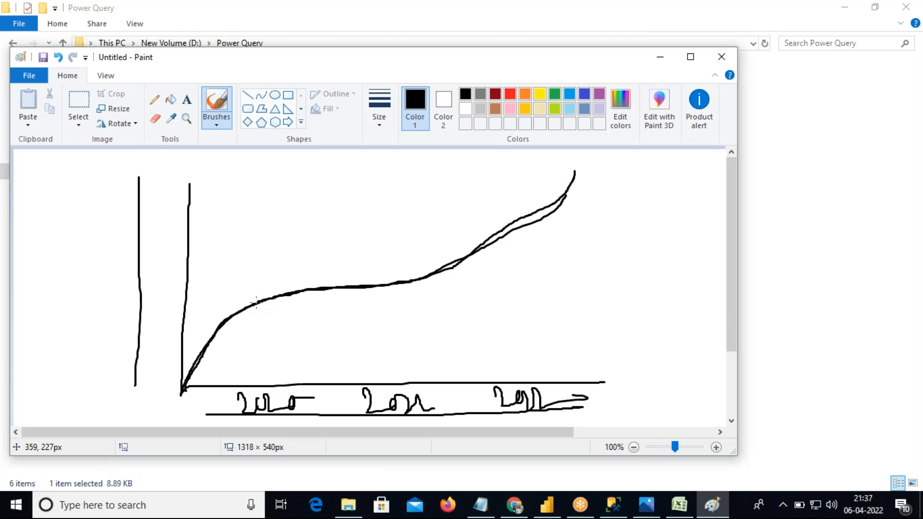
Step: Circle the three handwritten year labels and retrace the horizontal axis of the sketch
mouse_move(280, 366)
mouse_down()
mouse_move(252, 368)
mouse_move(221, 392)
mouse_move(261, 425)
mouse_move(293, 373)
mouse_up()
mouse_move(437, 373)
mouse_down()
mouse_move(374, 369)
mouse_move(367, 417)
mouse_move(436, 375)
mouse_up()
mouse_move(563, 367)
mouse_down()
mouse_move(503, 361)
mouse_move(474, 413)
mouse_move(594, 404)
mouse_move(563, 365)
mouse_up()
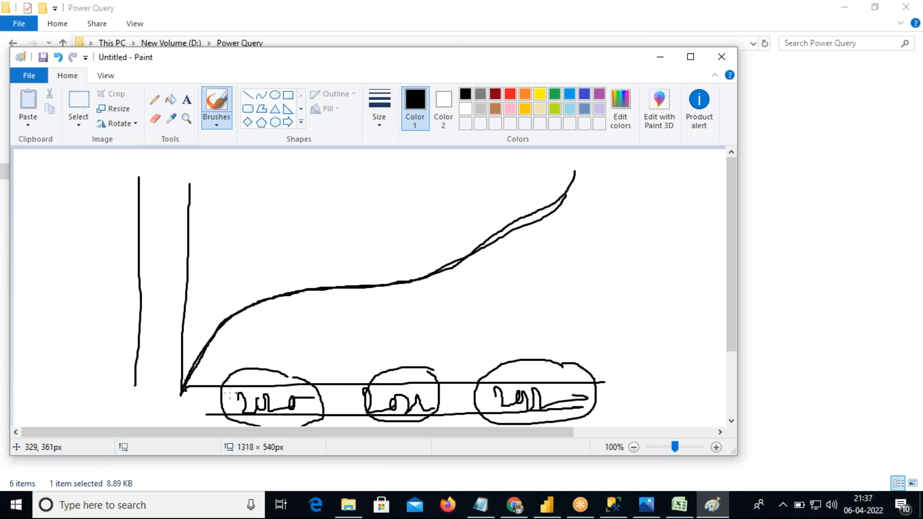
mouse_move(181, 389)
mouse_down()
mouse_move(615, 380)
mouse_move(175, 390)
mouse_up()
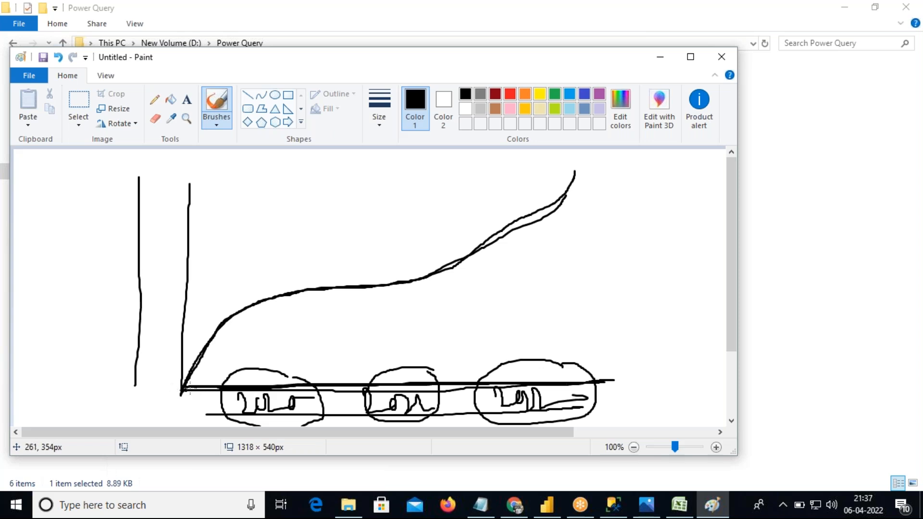
drag(262, 384, 626, 379)
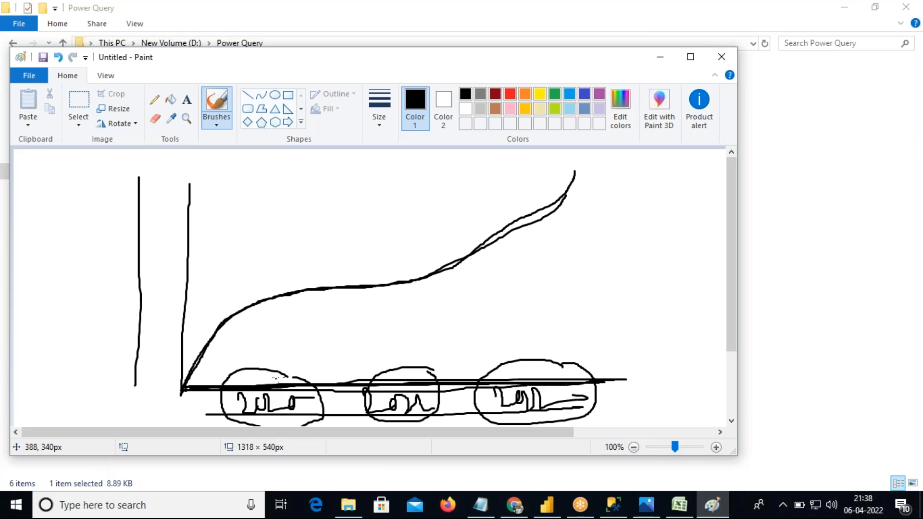
Step: Join the three circled years to one box, link it by an arc to a second box, and minimize Paint
drag(291, 376, 393, 322)
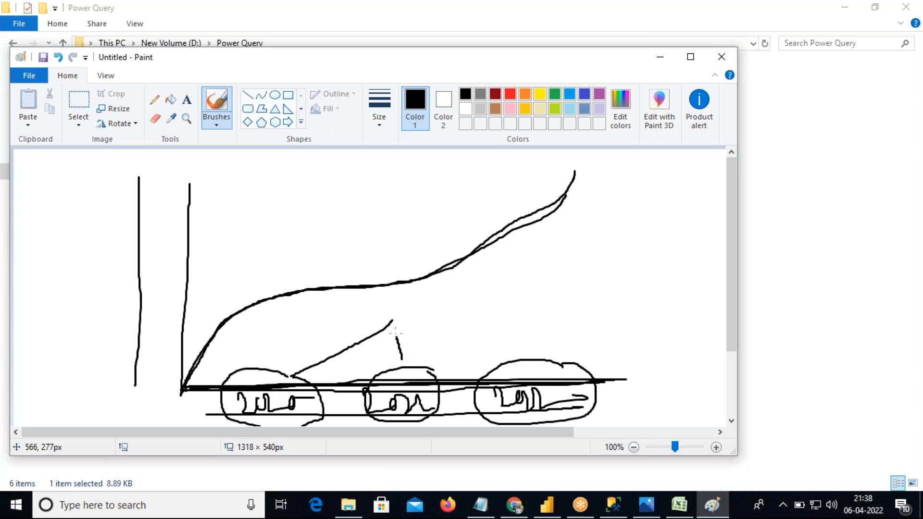
drag(519, 358, 429, 332)
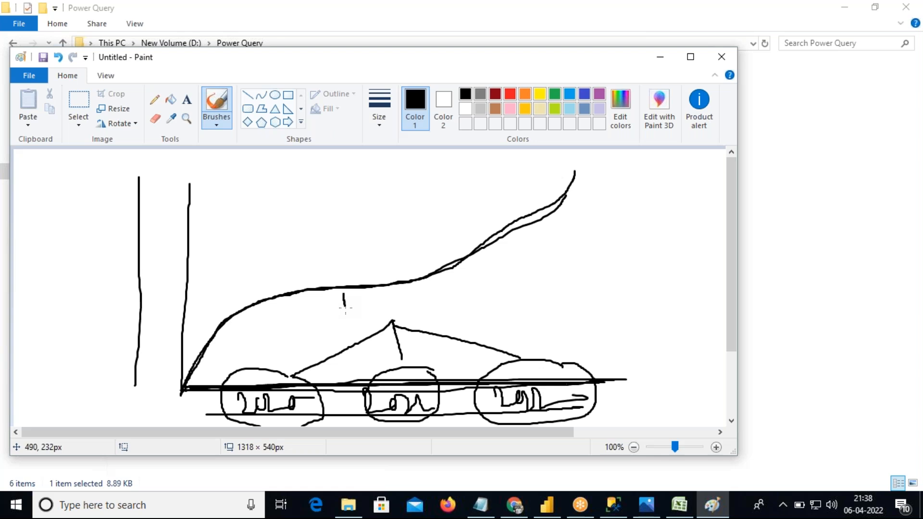
drag(349, 336, 437, 331)
drag(440, 297, 352, 298)
mouse_move(430, 246)
mouse_down()
mouse_move(529, 194)
mouse_move(609, 235)
mouse_move(629, 259)
mouse_up()
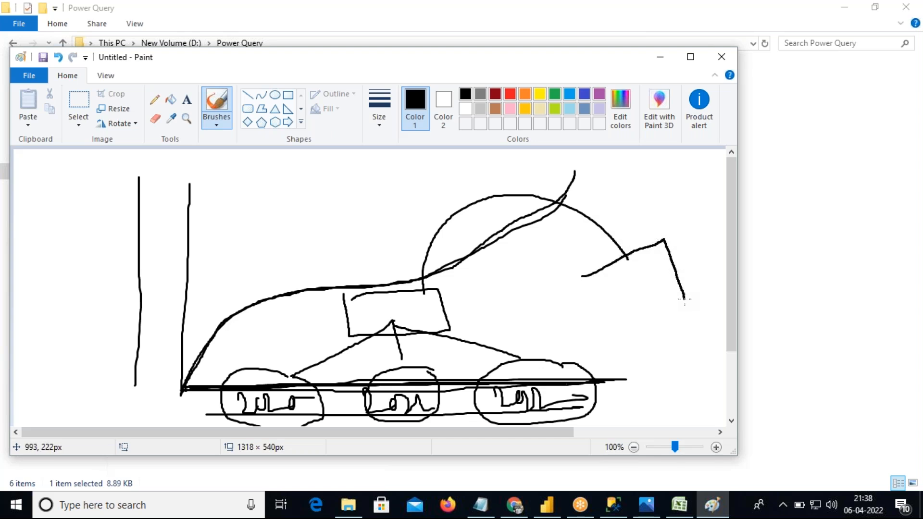
mouse_move(684, 301)
mouse_down()
mouse_move(643, 318)
mouse_move(580, 281)
mouse_up()
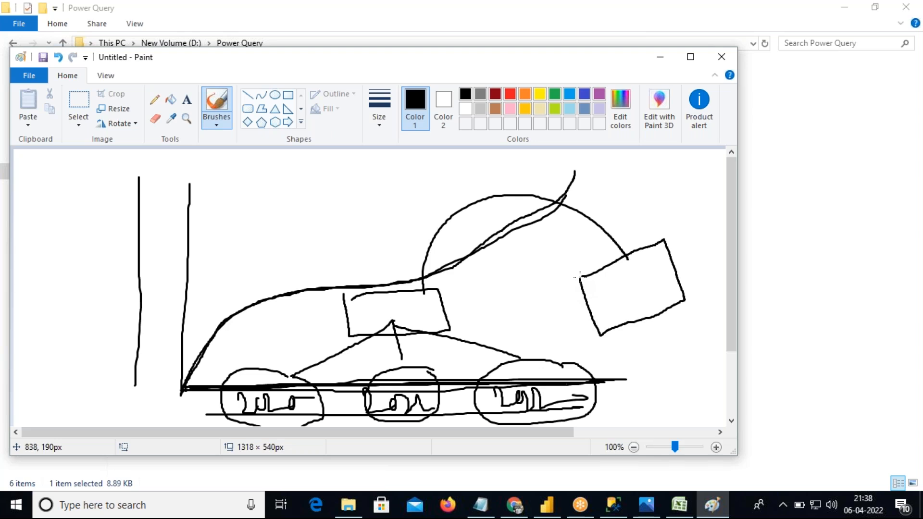
click(660, 57)
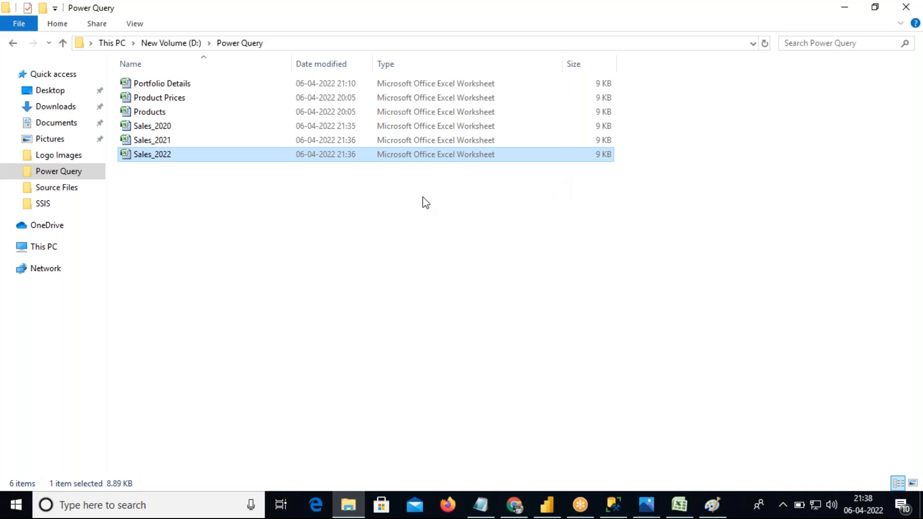
Step: Open Sales_2022 and Sales_2021, and copy the range A1:G8 of Sales_2021
key(Return)
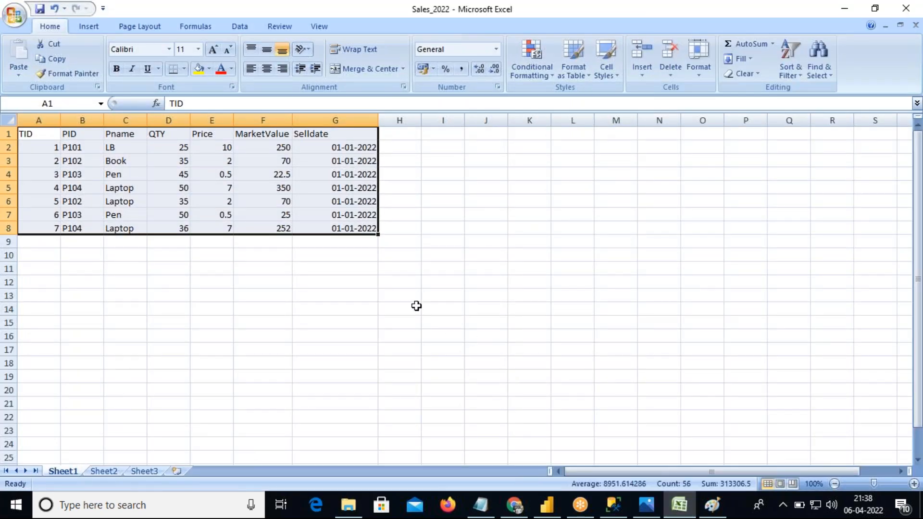
click(409, 299)
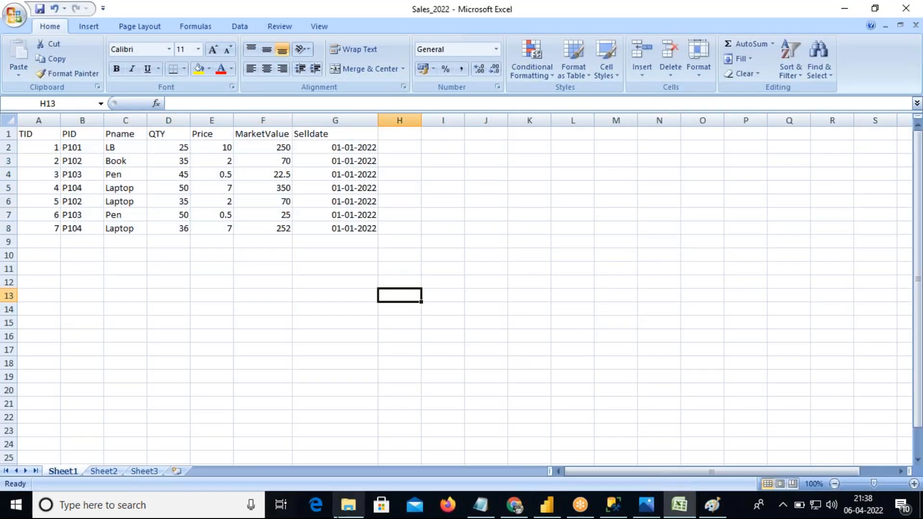
click(344, 514)
click(154, 139)
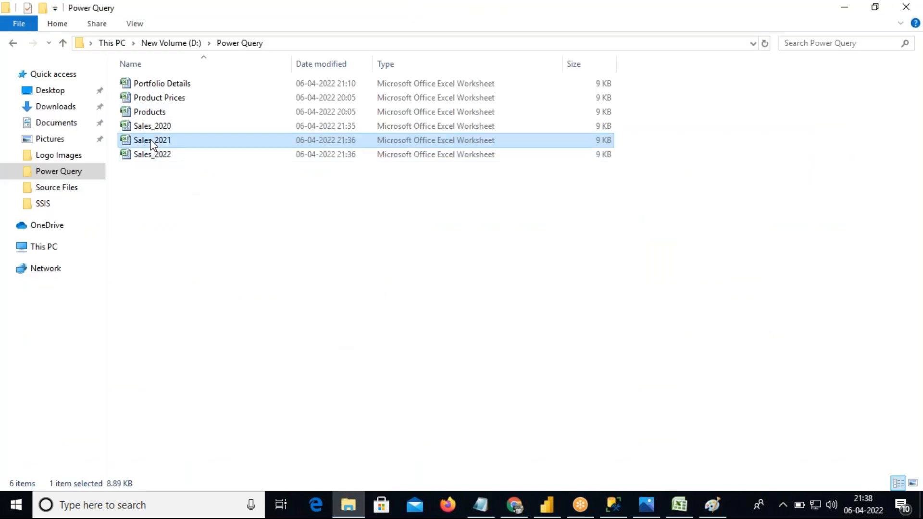
key(Return)
drag(355, 226, 29, 127)
key(ctrl+c)
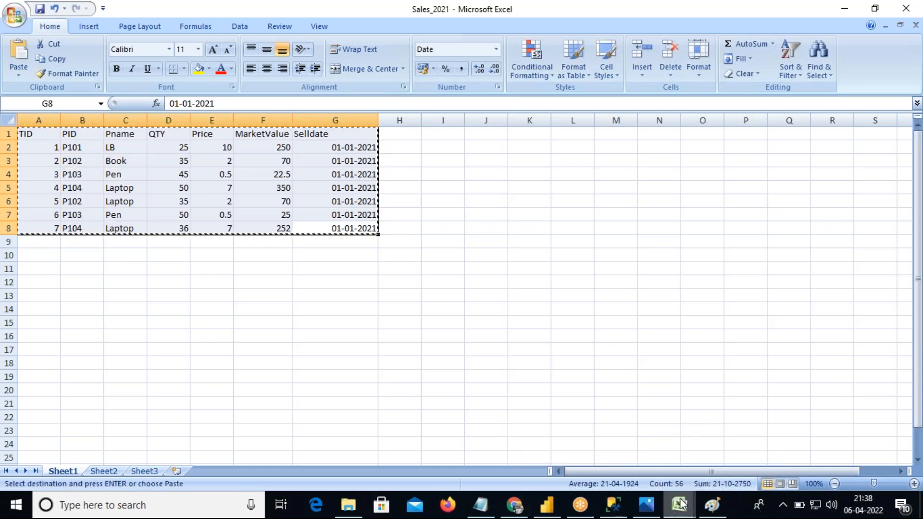
Step: Paste the copied 2021 table into Sheet1 of the Sales_2022 workbook, starting at cell A13
mouse_move(679, 505)
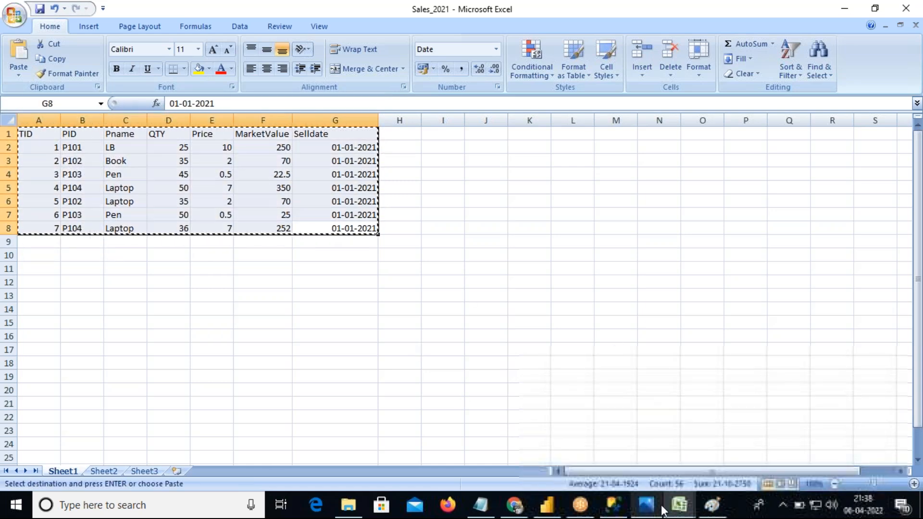
click(616, 471)
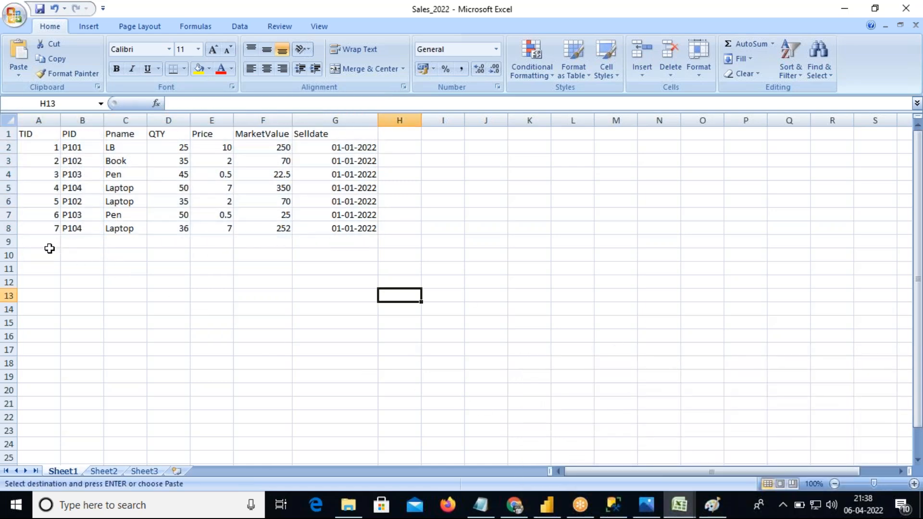
click(46, 243)
click(47, 293)
key(ctrl+v)
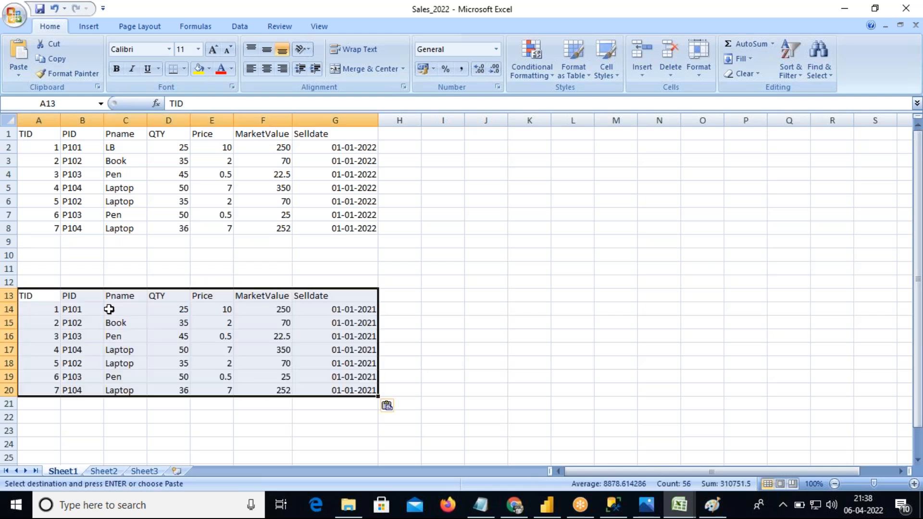
Step: Open the Sales_2020 workbook and copy its range A1:G8
click(350, 508)
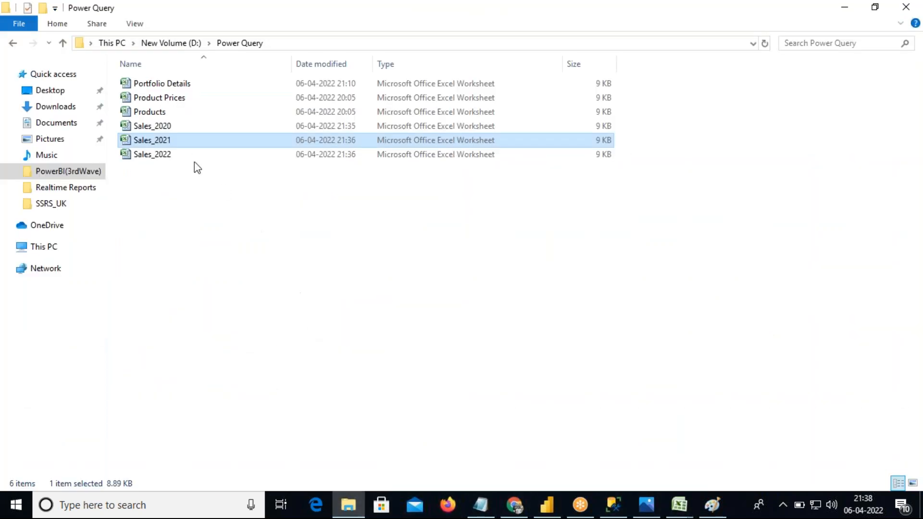
double_click(158, 129)
drag(33, 136, 347, 229)
key(ctrl+c)
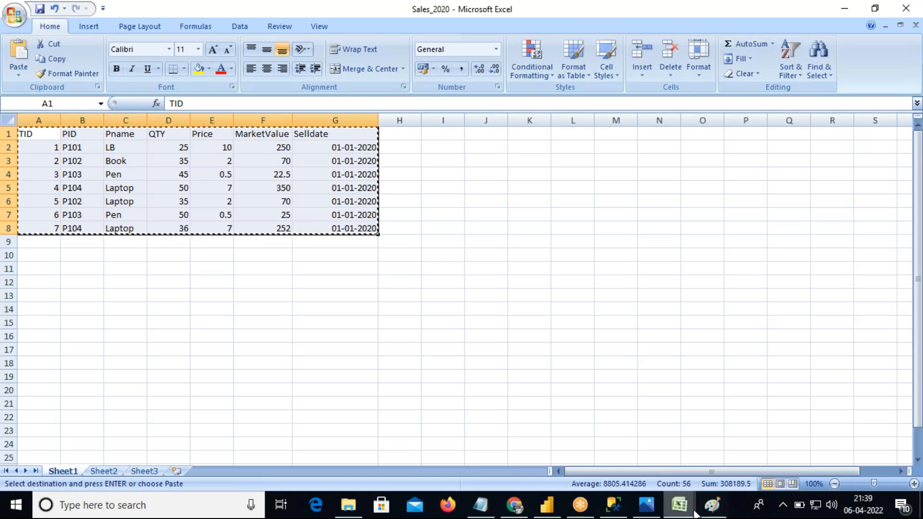
Step: Paste the copied 2020 table into Sheet1 of the Sales_2022 workbook, starting at cell A22
mouse_move(679, 505)
click(646, 438)
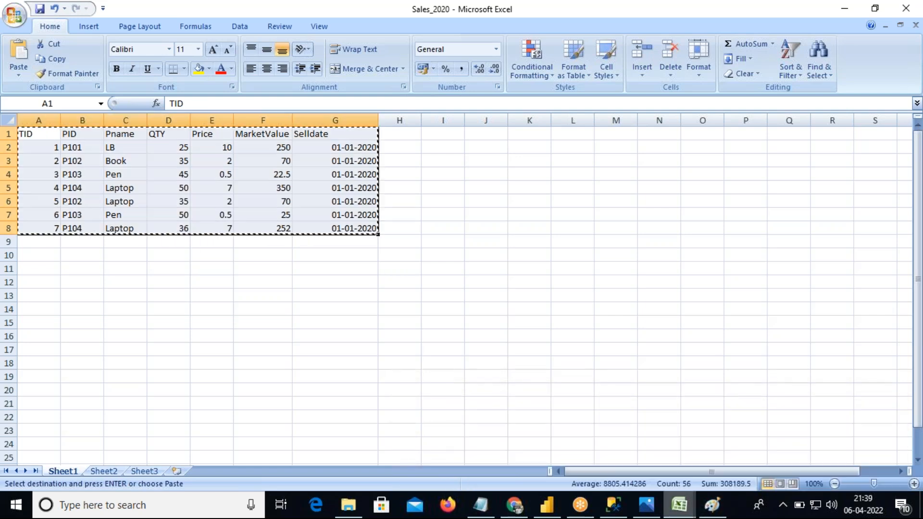
click(759, 462)
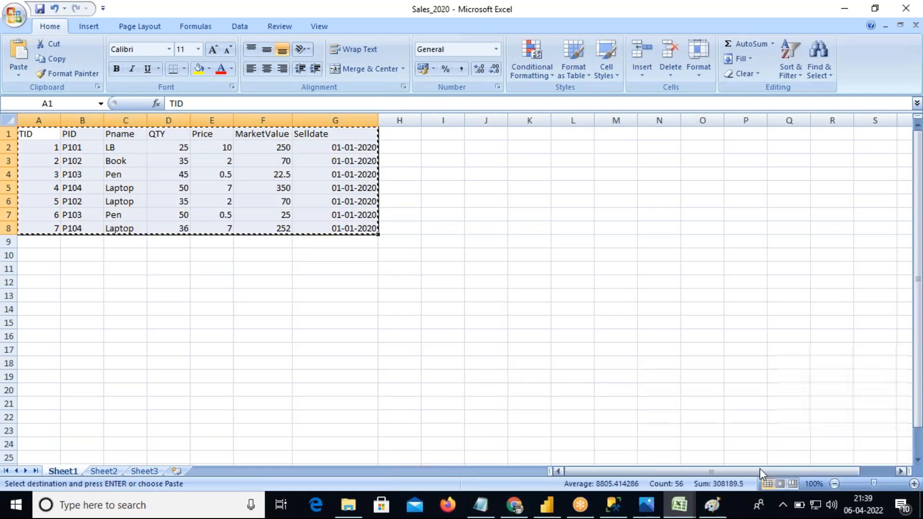
mouse_move(679, 505)
click(556, 464)
key(ctrl+v)
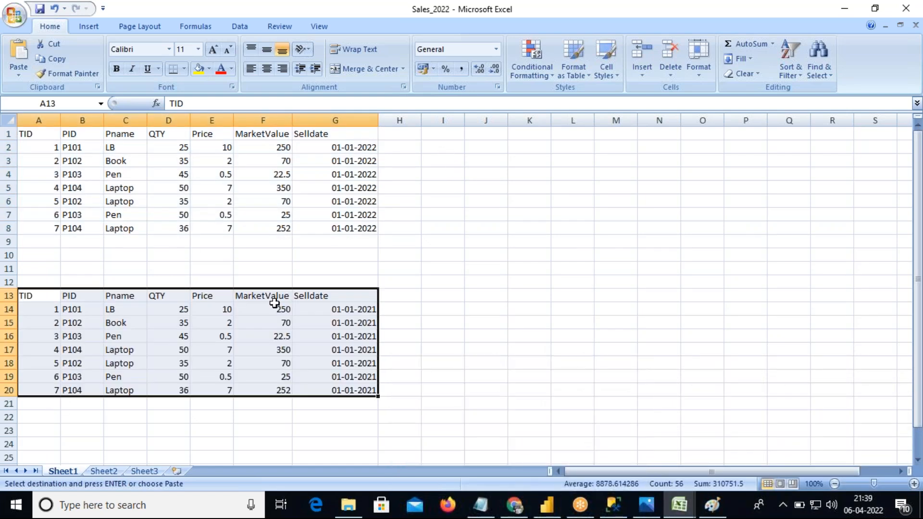
click(47, 414)
key(ctrl+v)
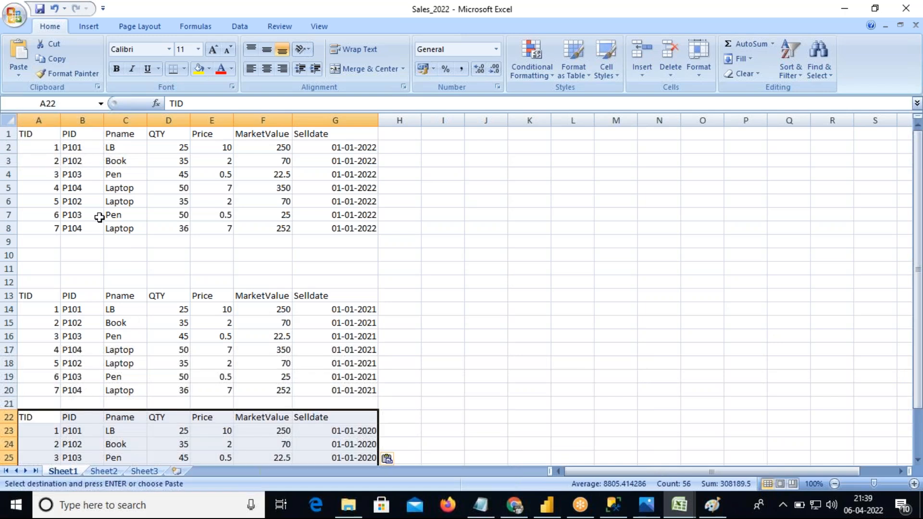
Step: Copy the 2022 table A1:G8, including its headers, to cell K1
drag(43, 135, 375, 231)
key(ctrl+c)
click(519, 135)
key(ctrl+v)
Step: Copy the 2021 data rows A14:G20, without headers, directly below the 2022 rows at K9
drag(21, 311, 333, 390)
key(ctrl+c)
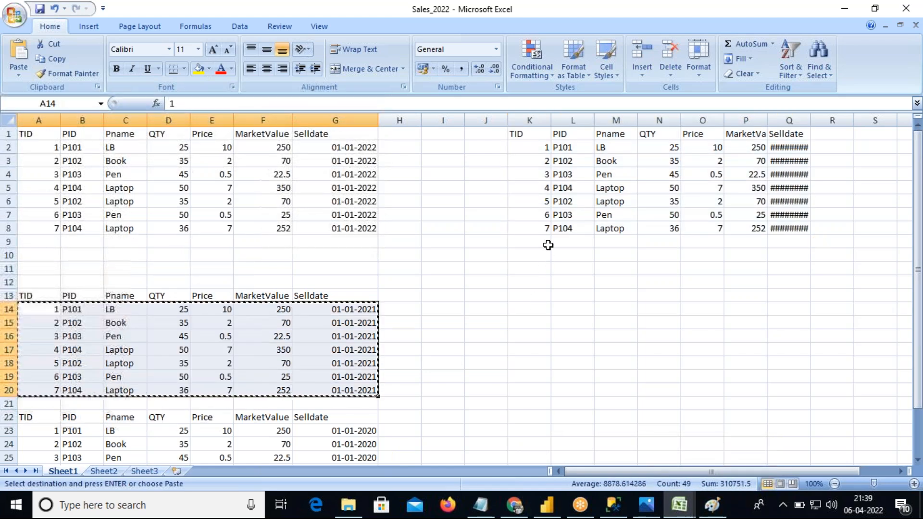
click(542, 238)
key(ctrl+v)
Step: Copy the 2020 data rows, without headers, to K16 below the 2021 rows, and autofit column Q to its dates
drag(37, 429, 354, 414)
key(ctrl+c)
click(542, 243)
key(ctrl+v)
scroll(683, 192, up, 3)
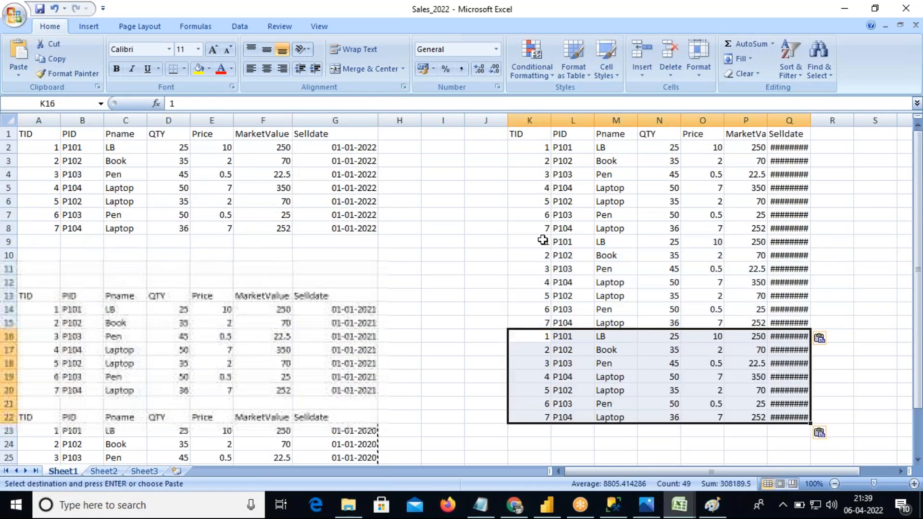
double_click(811, 119)
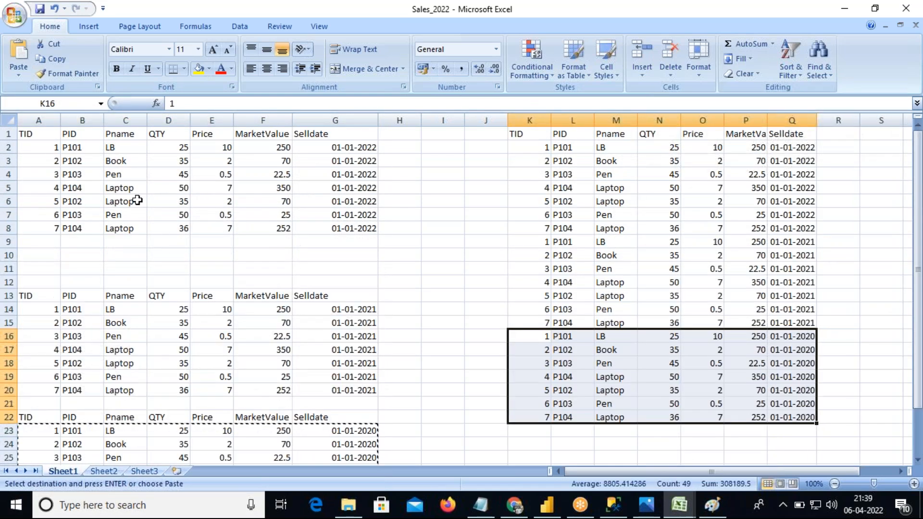
Step: Compare the 2022, 2021 and 2020 source tables with the combined table in K1:Q22, clearing the copy selection
drag(33, 136, 340, 229)
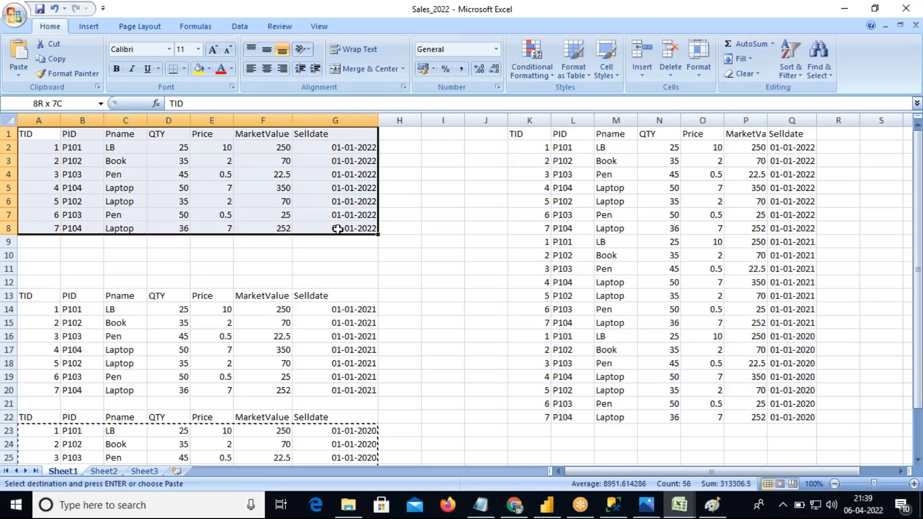
drag(47, 301, 356, 399)
drag(53, 417, 51, 431)
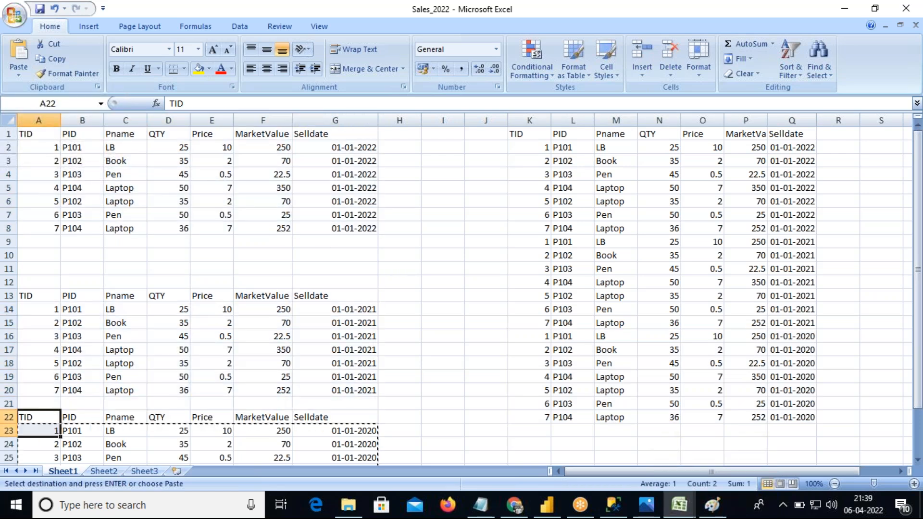
key(Escape)
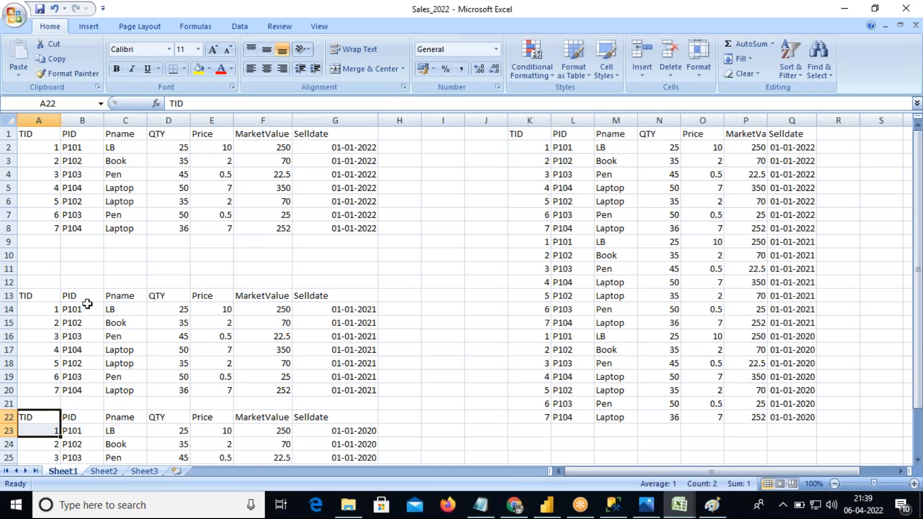
drag(528, 134, 798, 414)
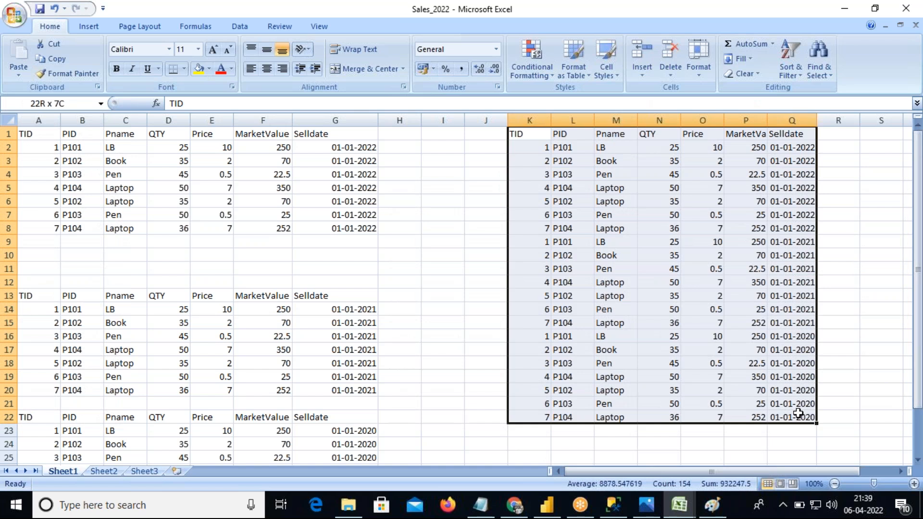
drag(798, 413, 798, 413)
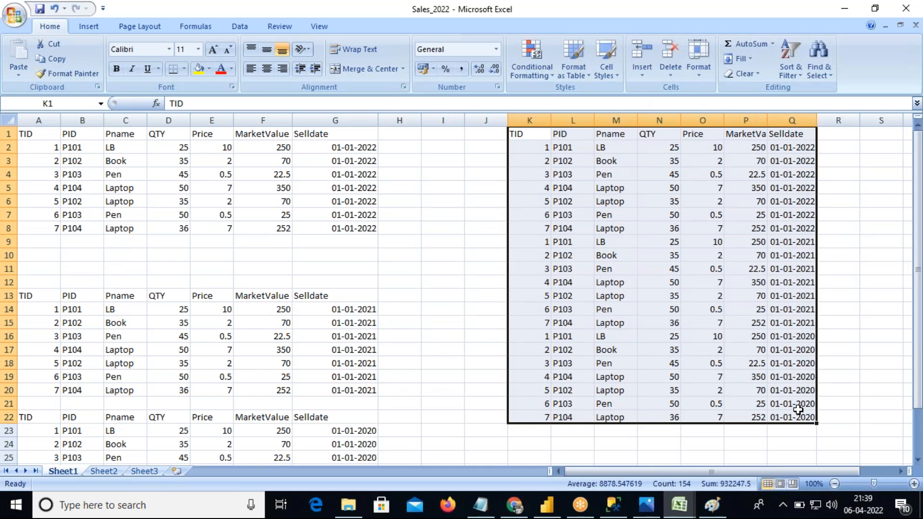
Step: Close the Sales_2022 workbook without saving, close the Sales_2020 workbook, and exit Excel
click(678, 509)
key(ctrl+w)
click(466, 287)
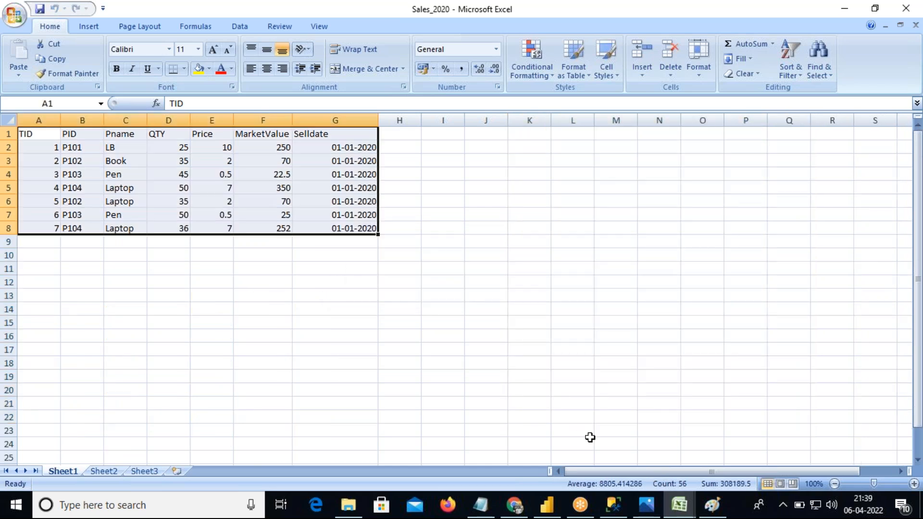
click(671, 495)
key(ctrl+w)
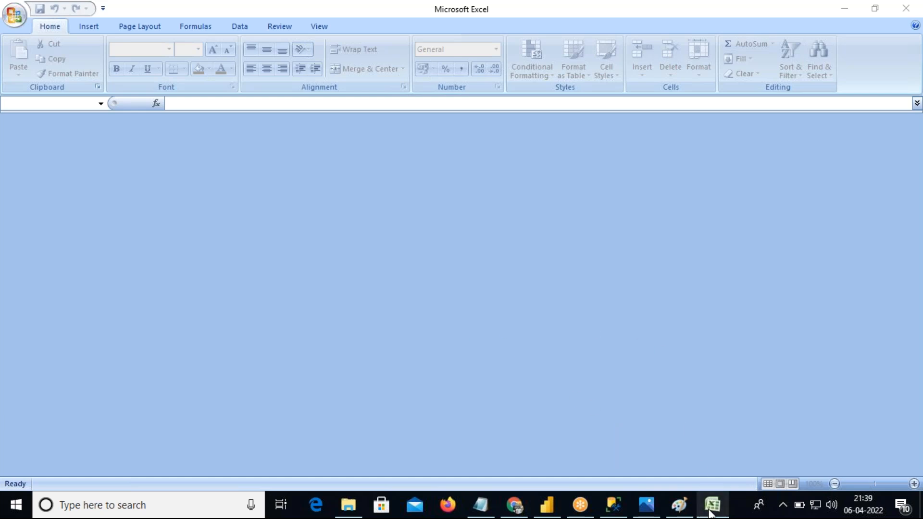
key(alt+F4)
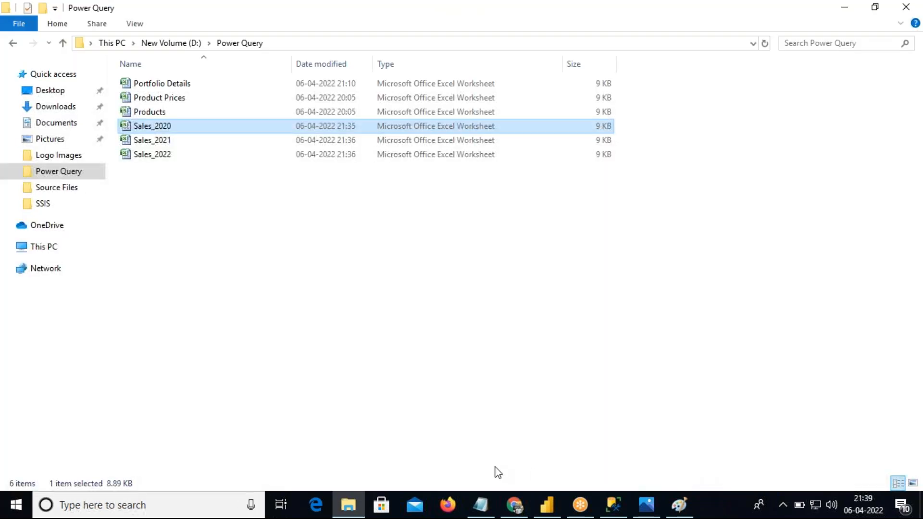
Step: Switch to Power BI Desktop and bring Sheet1 of the Sales_2020 workbook into the Power Query Editor for transformation
click(548, 506)
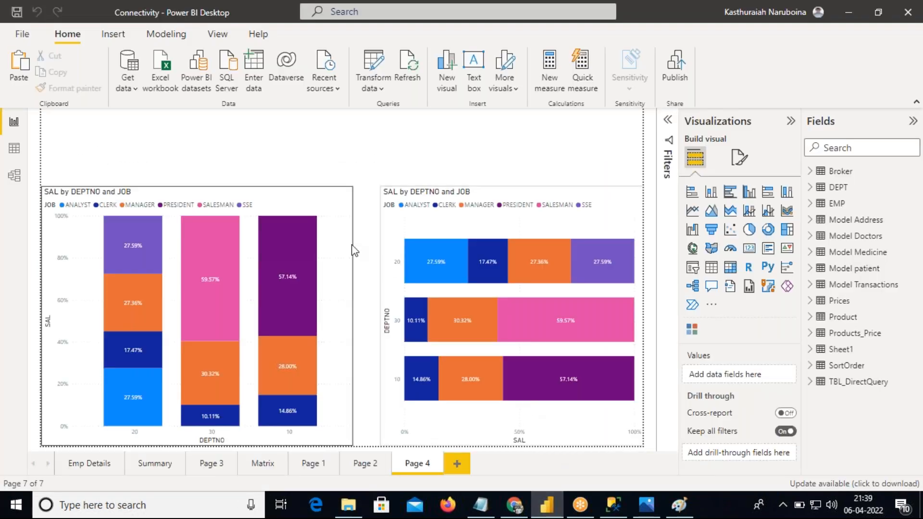
click(155, 92)
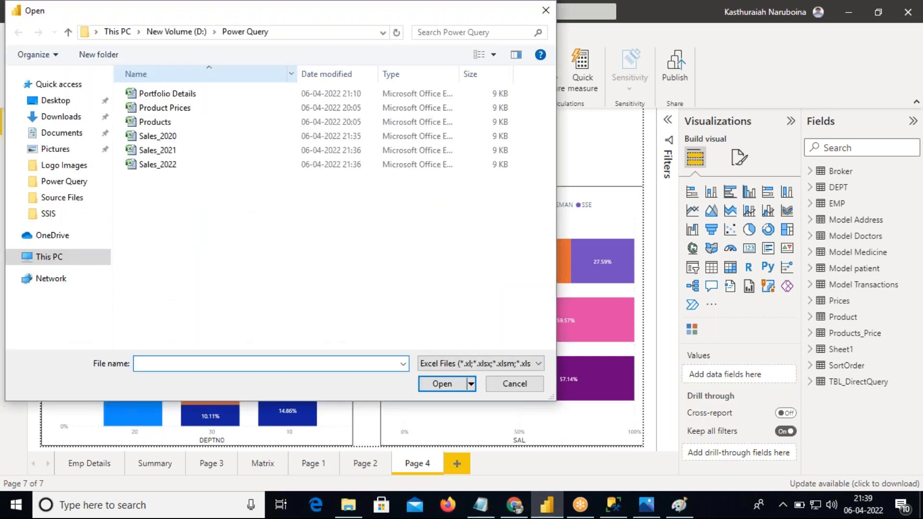
click(166, 137)
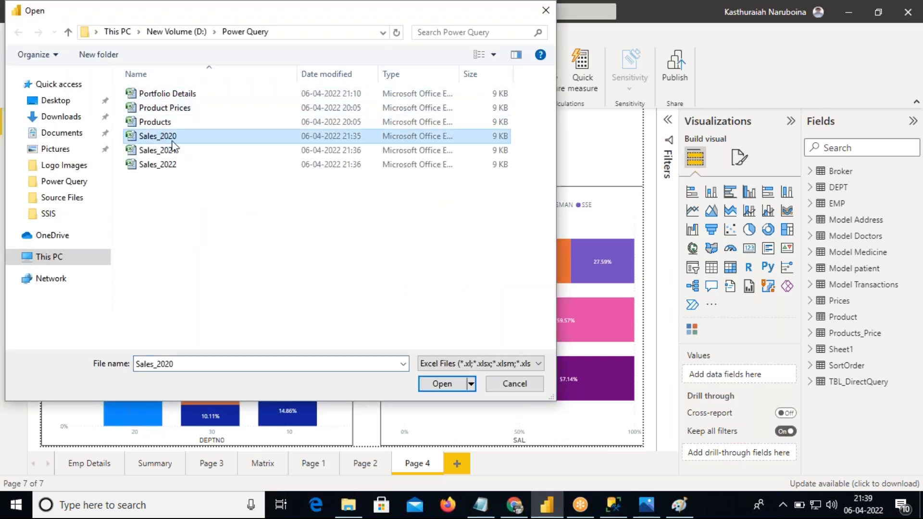
click(440, 385)
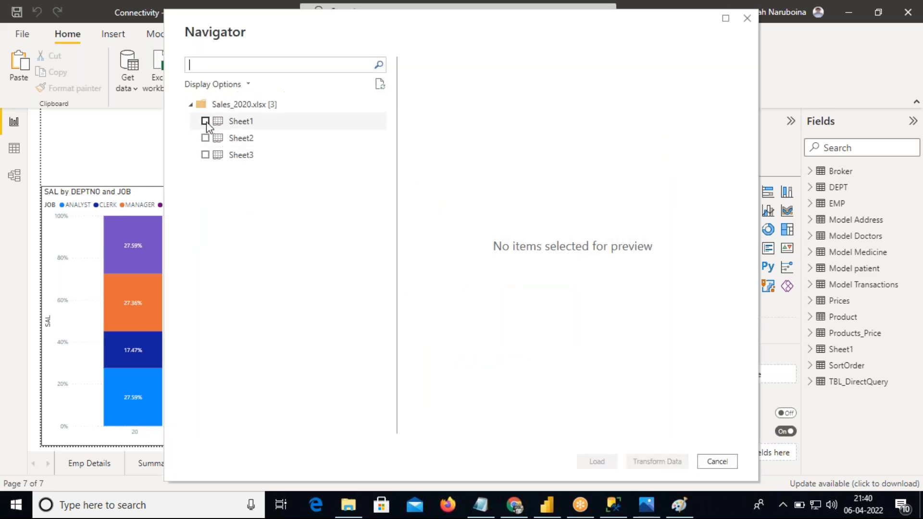
click(205, 121)
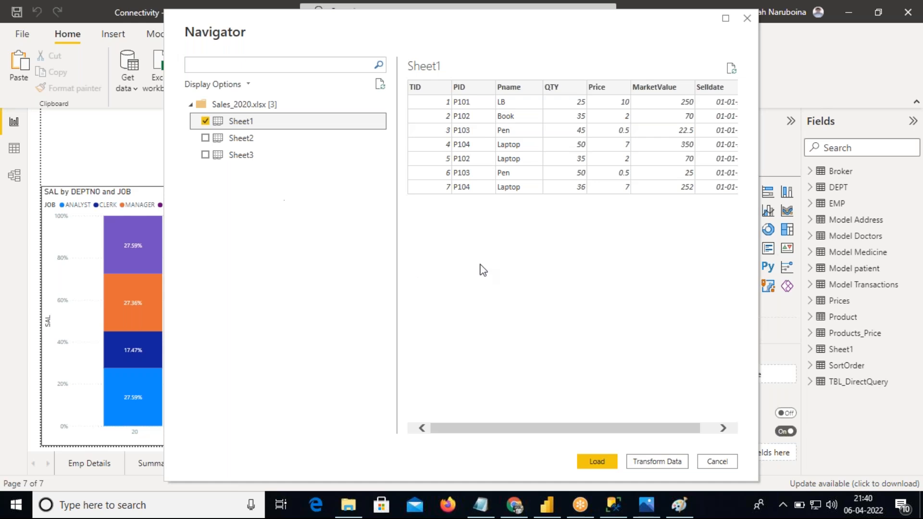
click(656, 462)
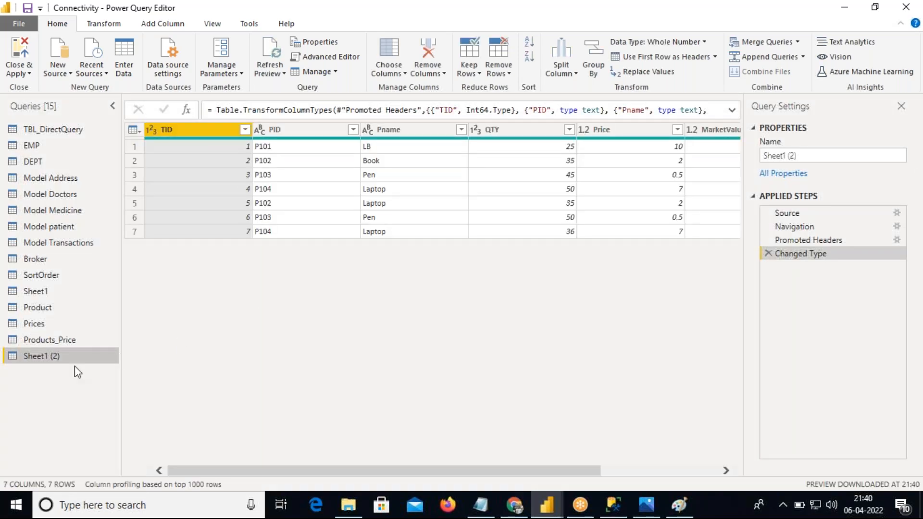
Step: Rename the newly imported Sheet1 (2) query as 2020
double_click(61, 361)
key(BackSpace)
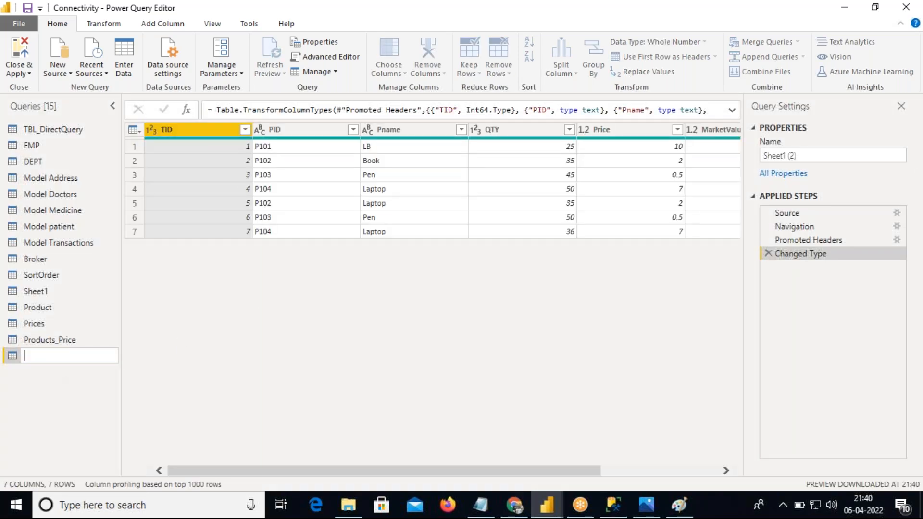
text(2020)
key(Return)
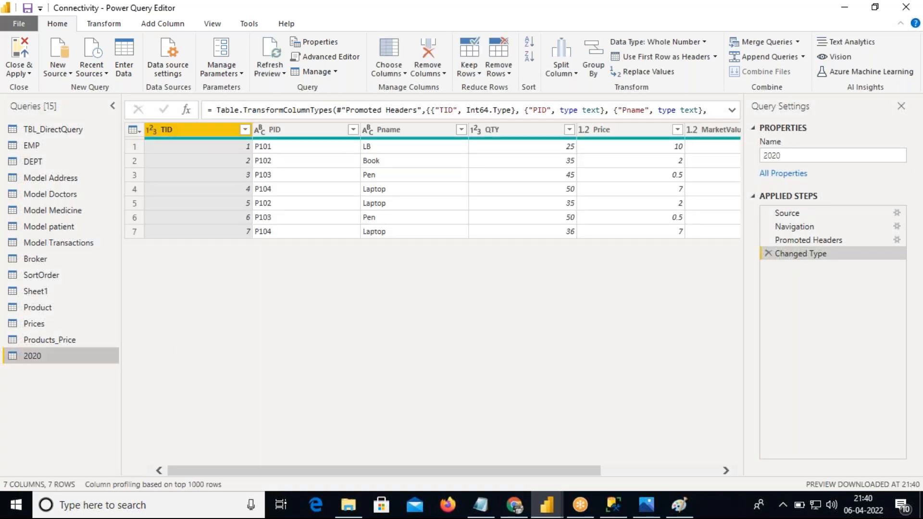
Step: Import Sheet1 of the Sales_2021 Excel workbook as a new query
click(60, 69)
click(77, 110)
click(161, 151)
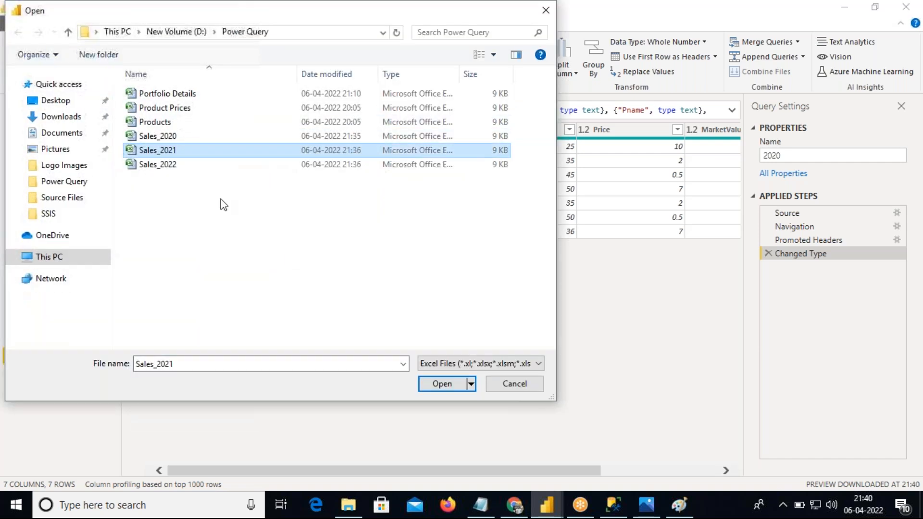
click(439, 383)
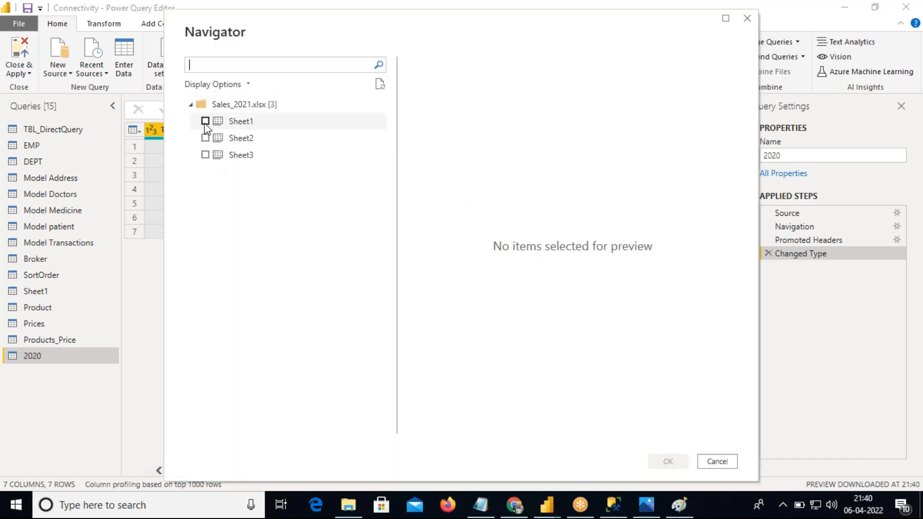
click(205, 121)
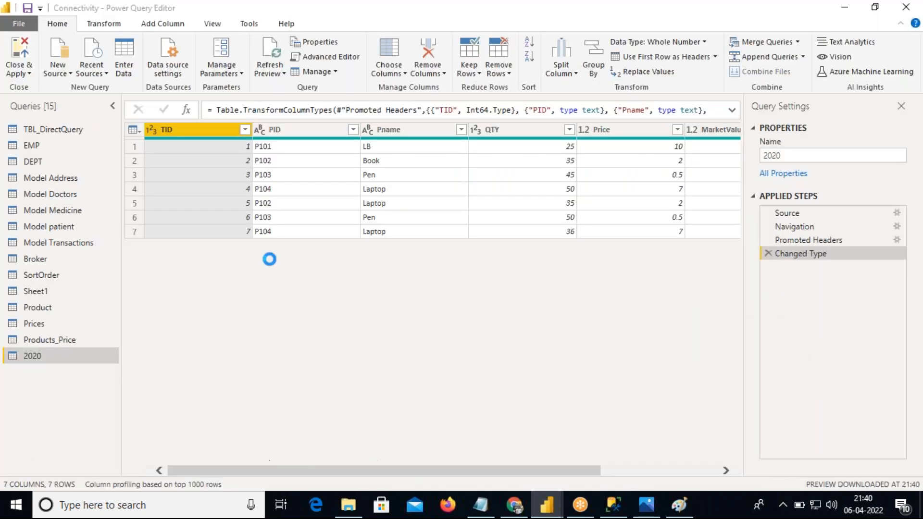
Step: Rename the query imported from Sales_2021 as 2021
double_click(63, 372)
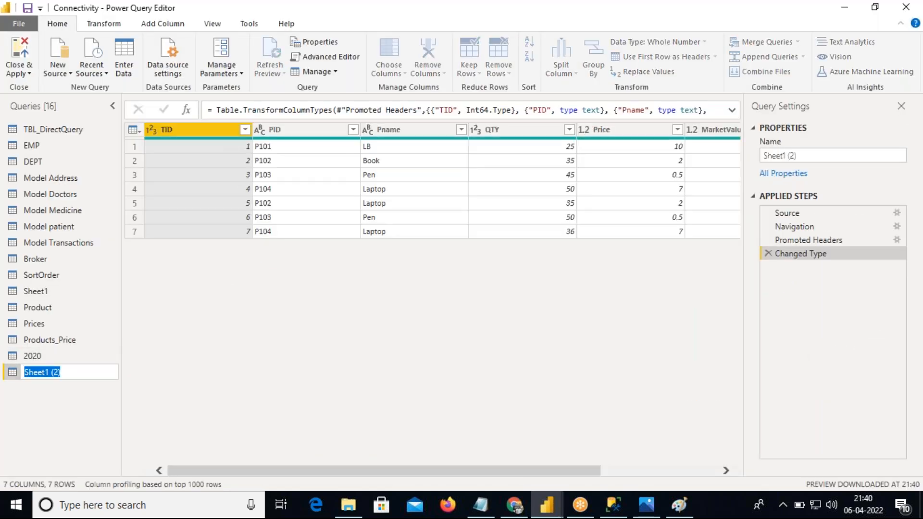
text(2021)
key(Return)
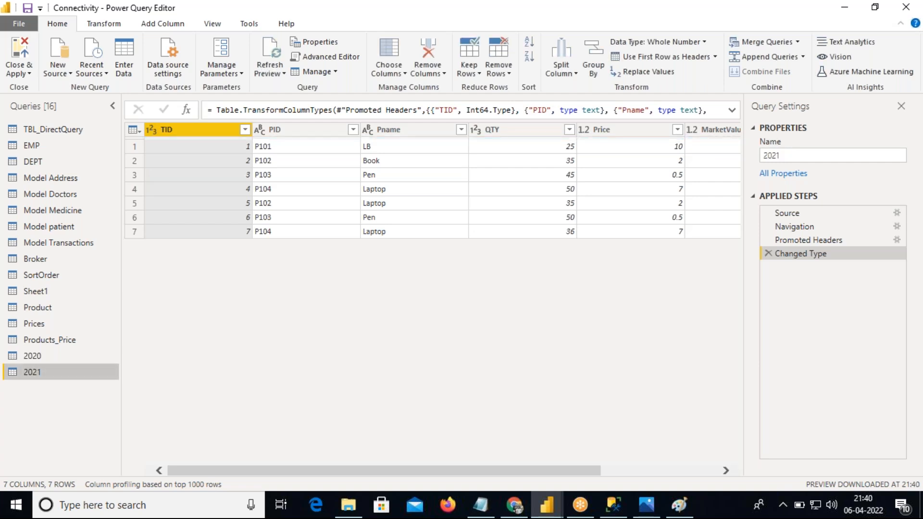
Step: Import Sheet1 of the Sales_2022 Excel workbook as a new query
click(58, 70)
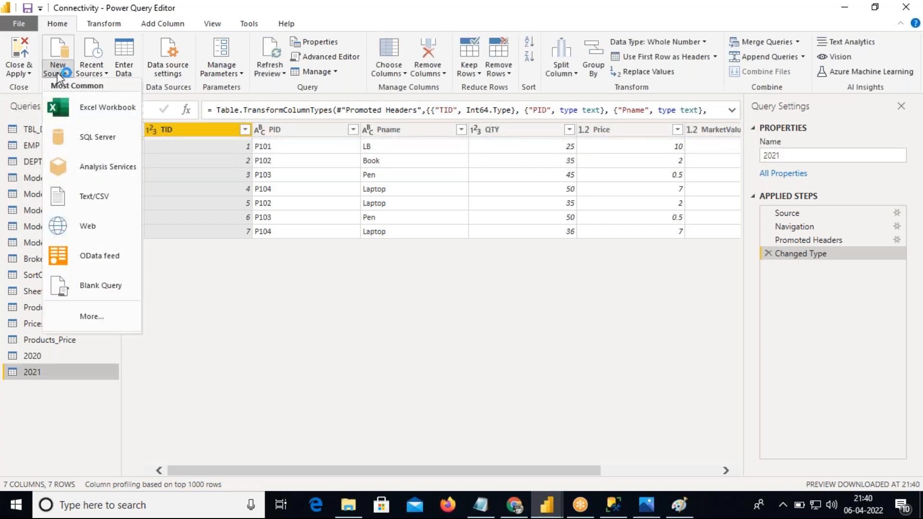
click(79, 101)
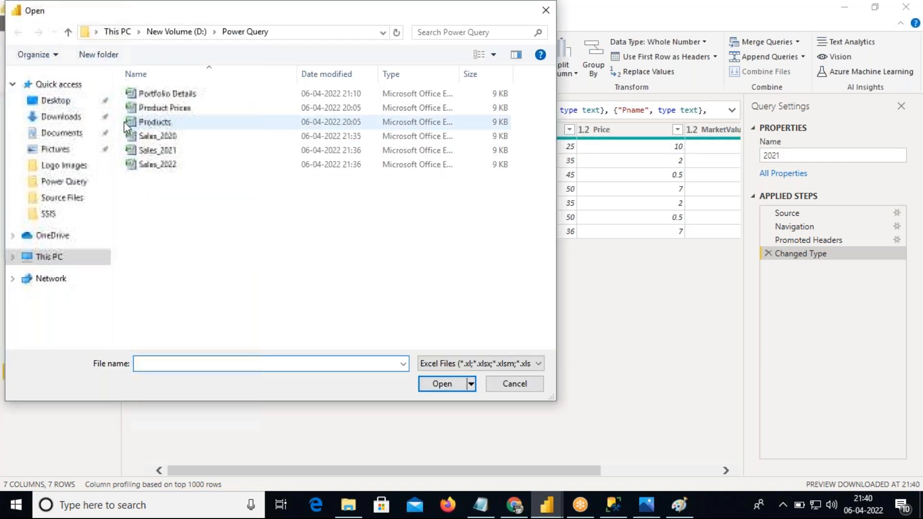
click(149, 164)
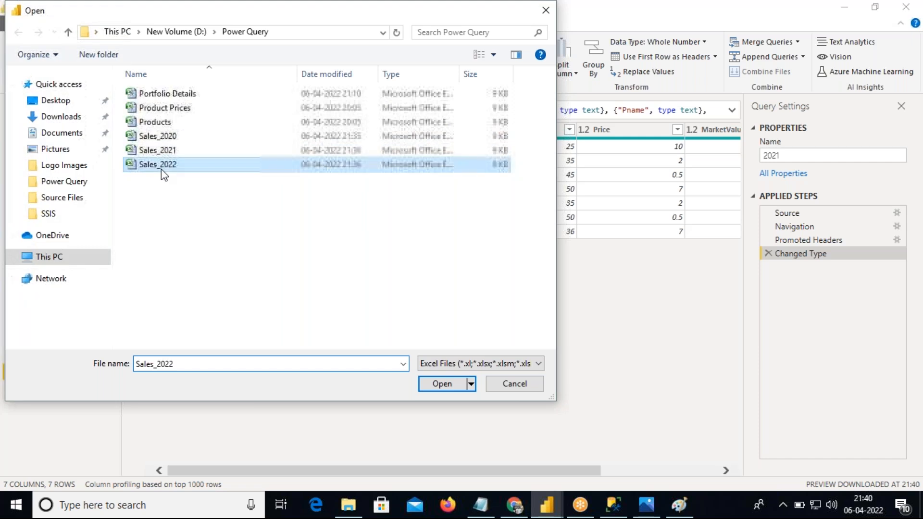
click(440, 384)
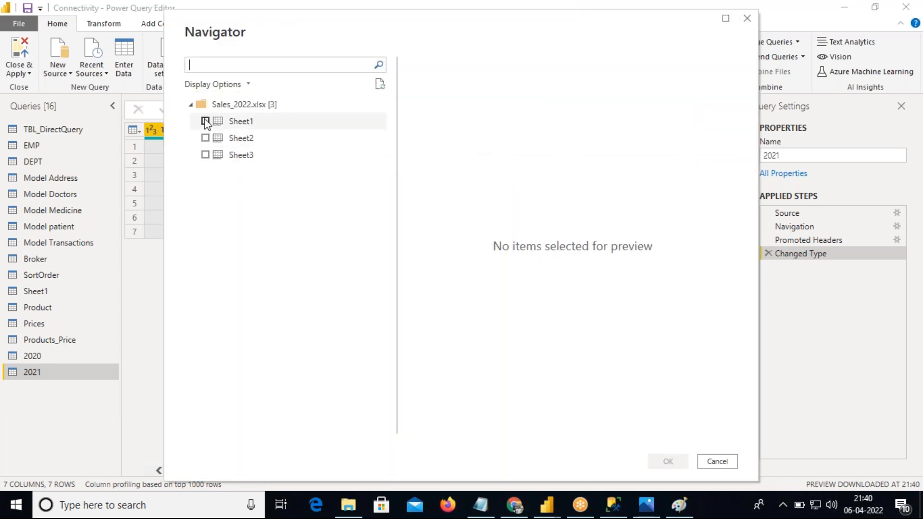
click(205, 122)
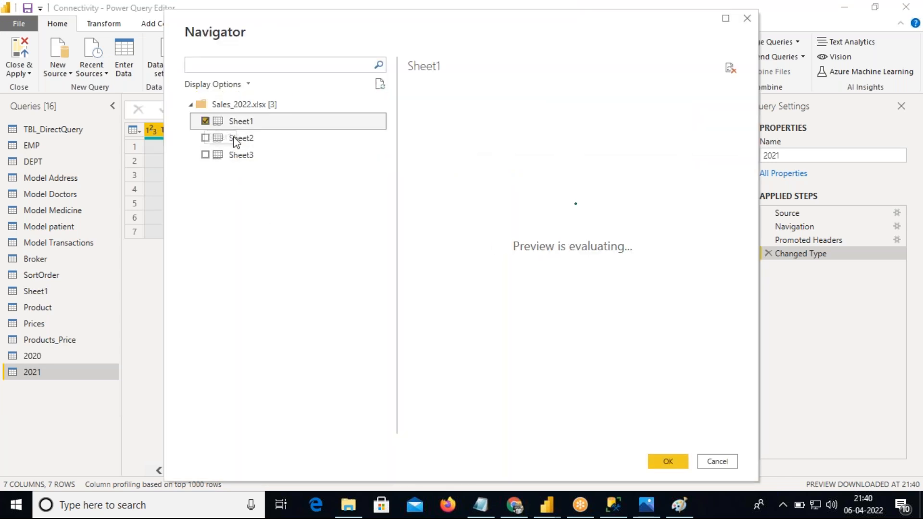
click(666, 461)
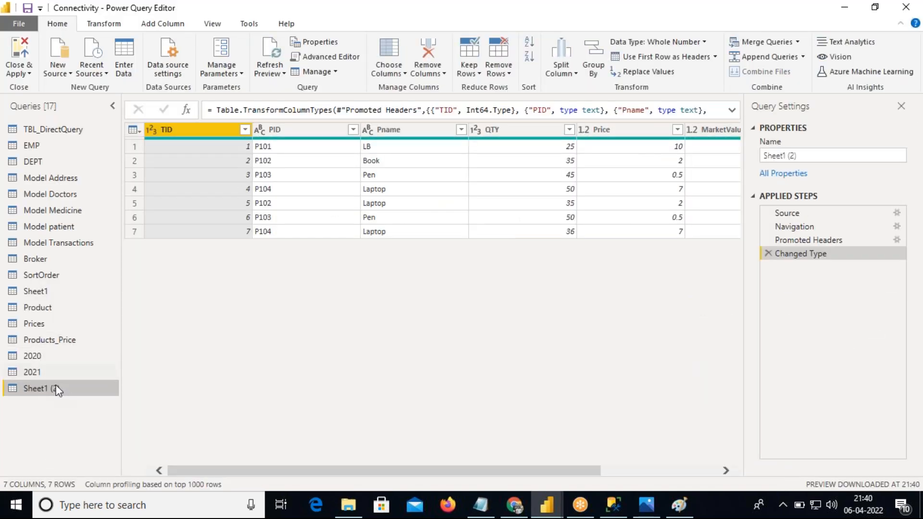
Step: Rename the query imported from Sales_2022 as 2022
double_click(55, 388)
text(20)
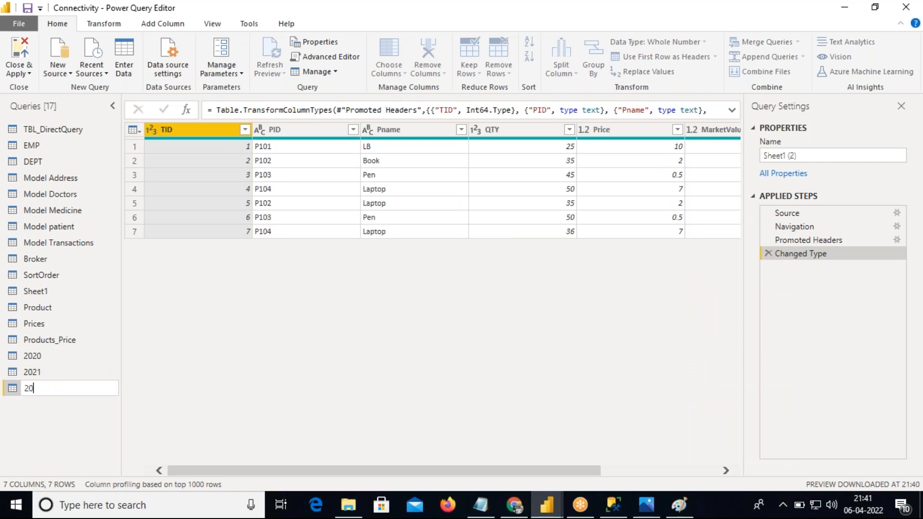
text(22)
key(Return)
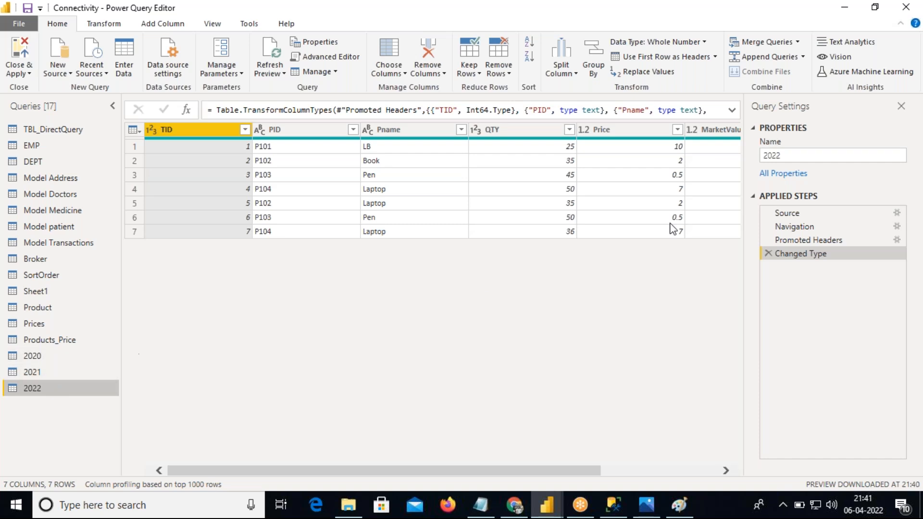
Step: Start appending queries as a new query, with 2022 as the first table and 2021 as the second
click(803, 58)
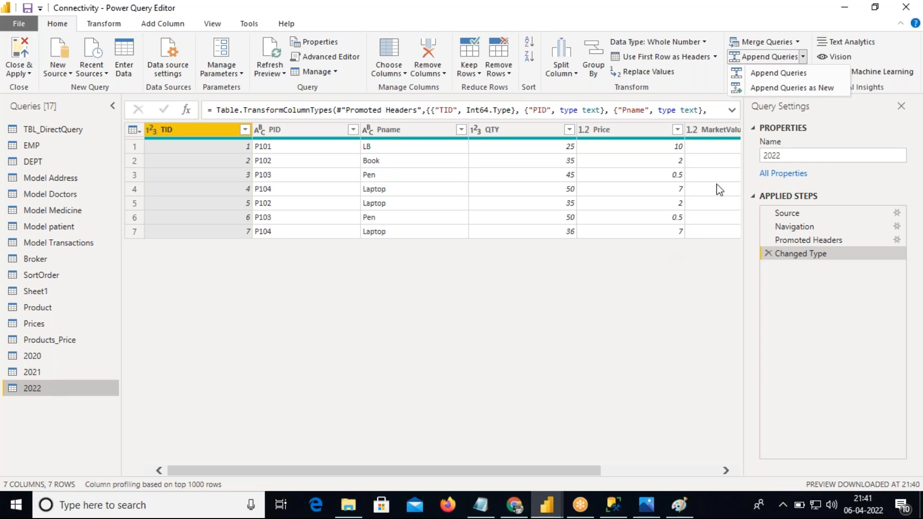
click(771, 88)
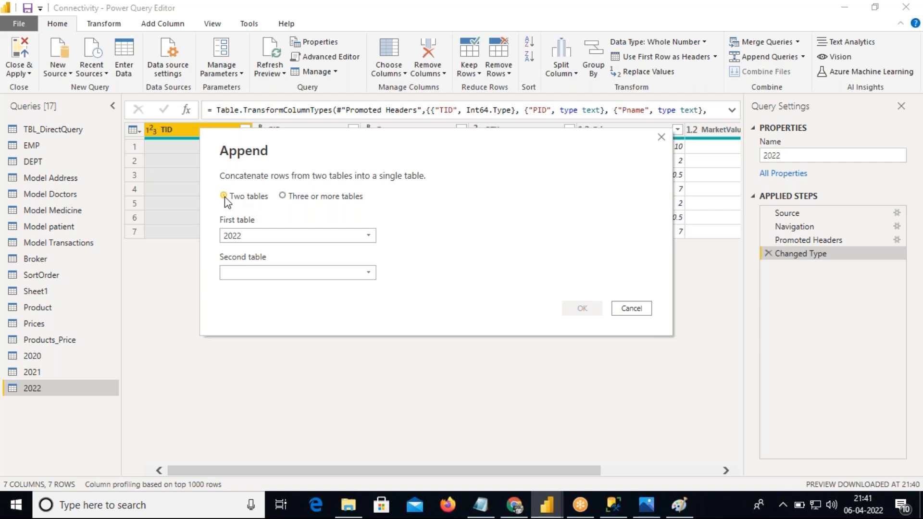
click(255, 272)
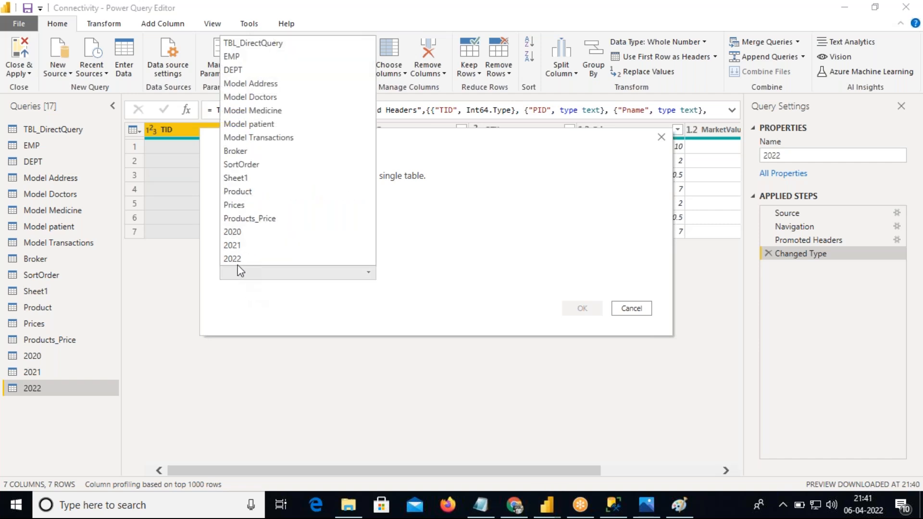
click(237, 259)
click(249, 272)
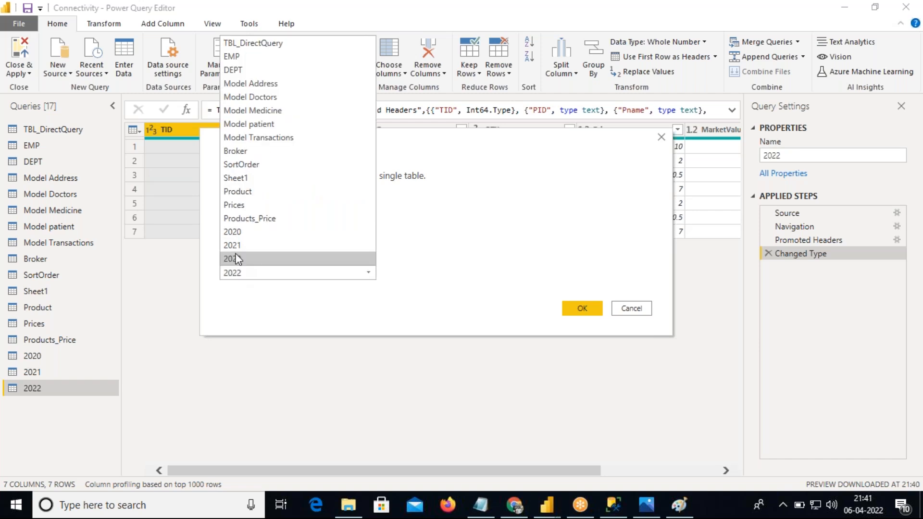
click(252, 272)
click(255, 272)
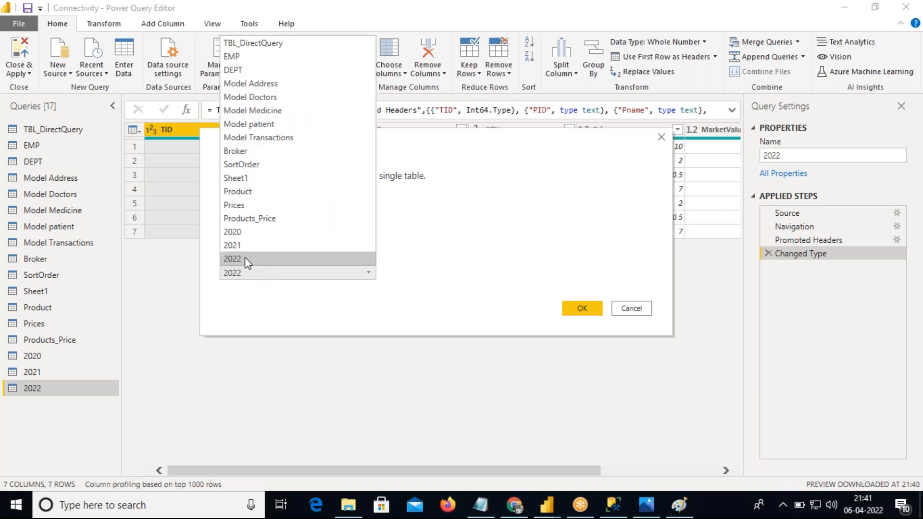
click(240, 246)
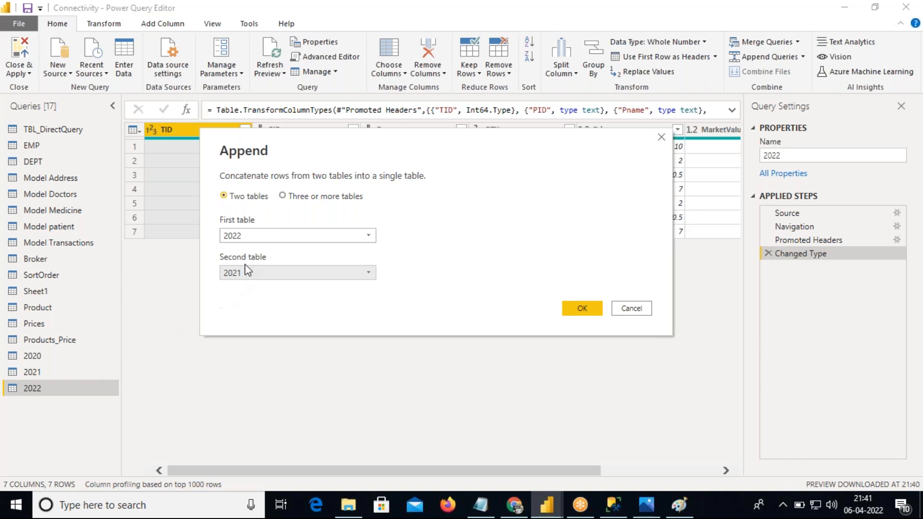
Step: Switch the append to three or more tables, add 2020 after 2022 and 2021, and create the combined query
click(283, 196)
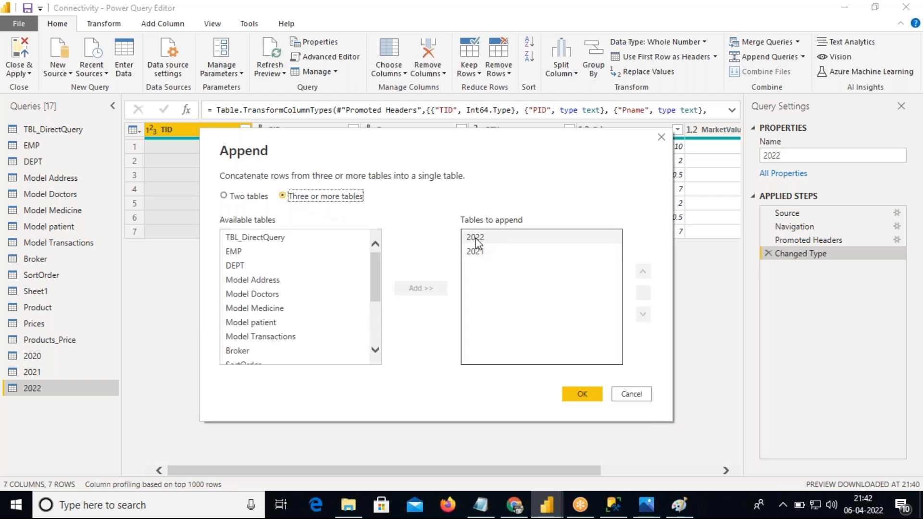
drag(377, 274, 377, 340)
click(359, 332)
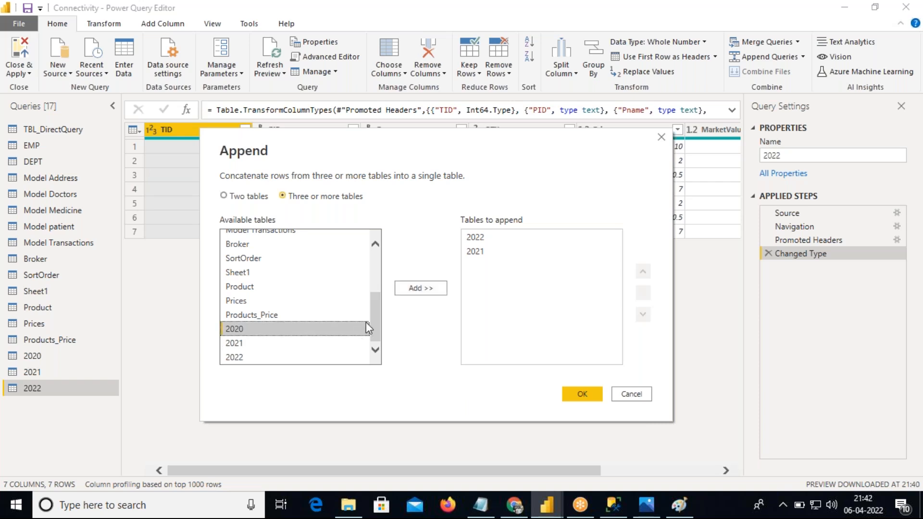
click(413, 290)
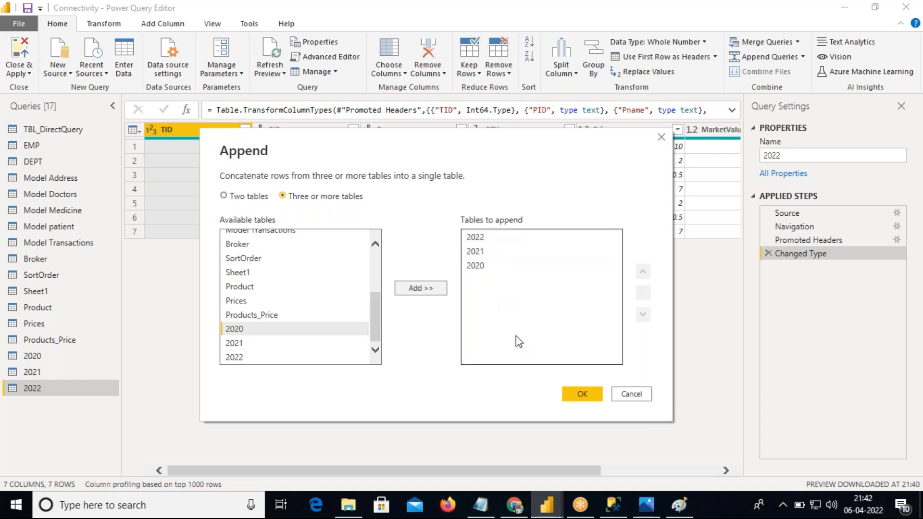
click(567, 394)
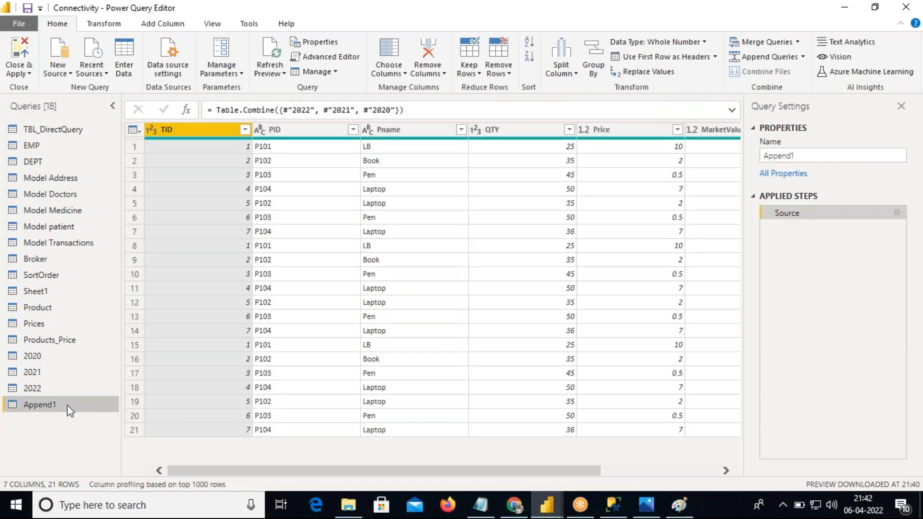
Step: Rename the appended query as Sales
double_click(58, 405)
key(BackSpace)
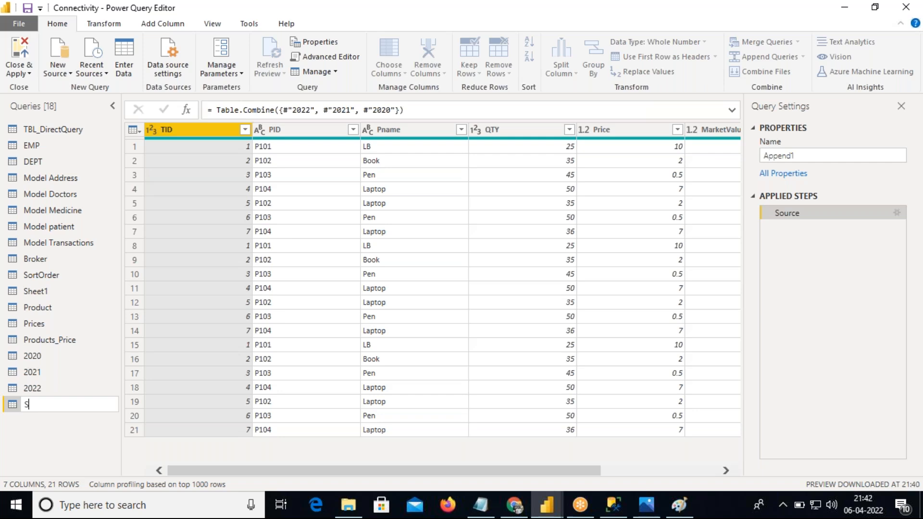
text(Sales)
key(Return)
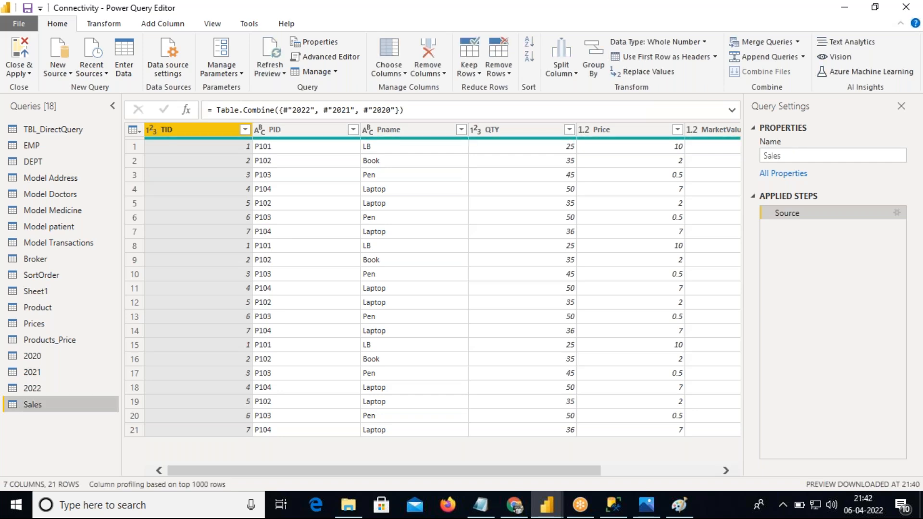
click(280, 231)
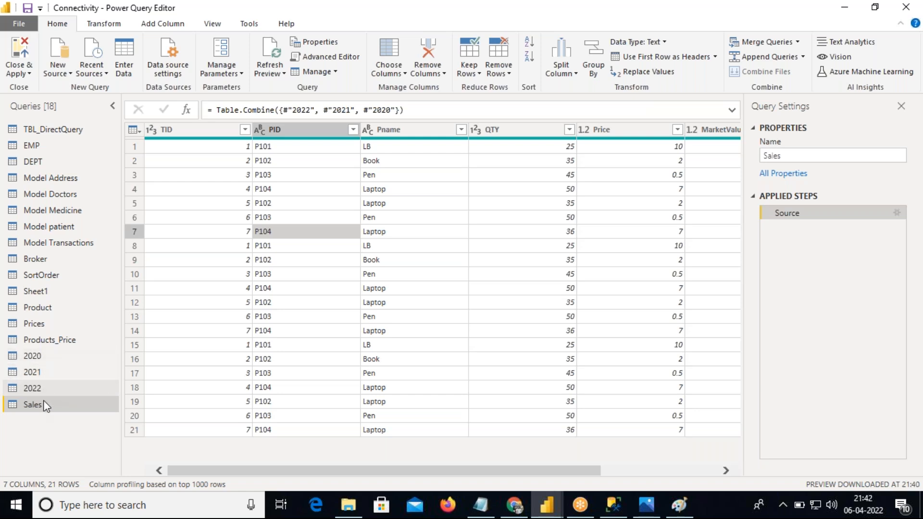
Step: Apply the query changes and close the Power Query Editor
right_click(35, 357)
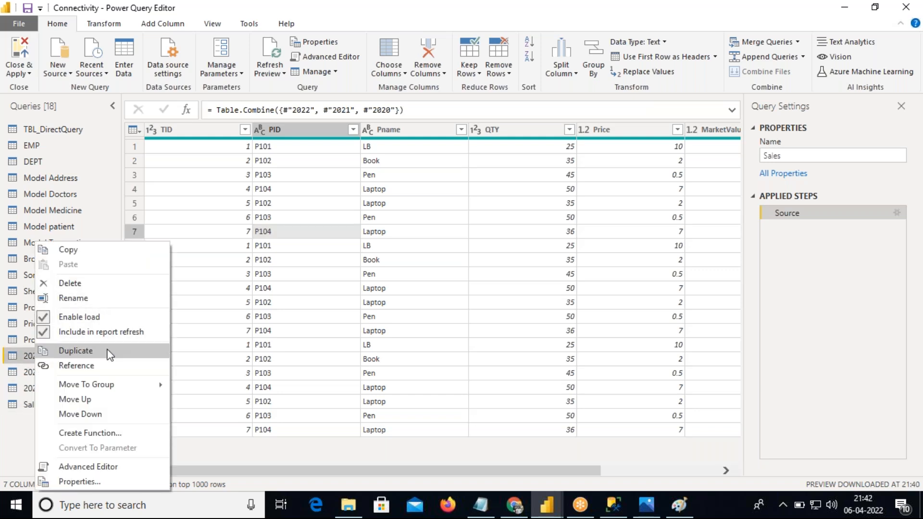
click(235, 399)
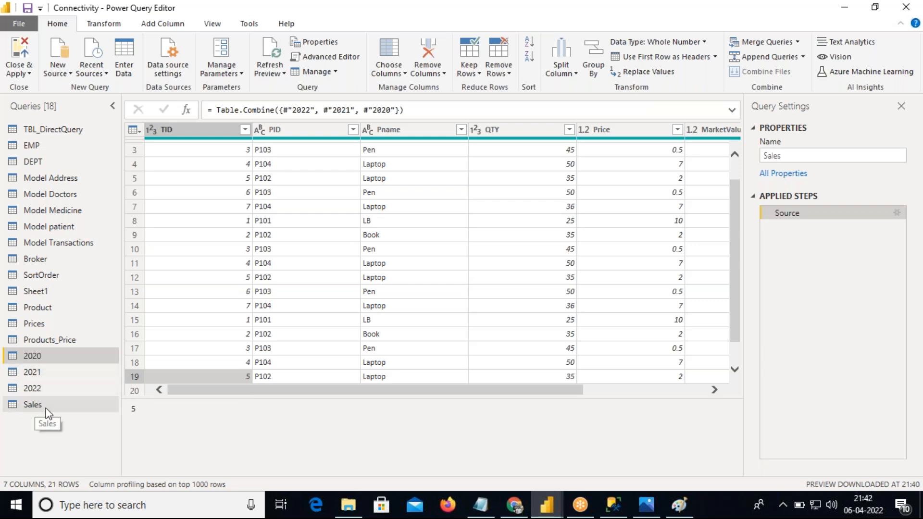
click(21, 76)
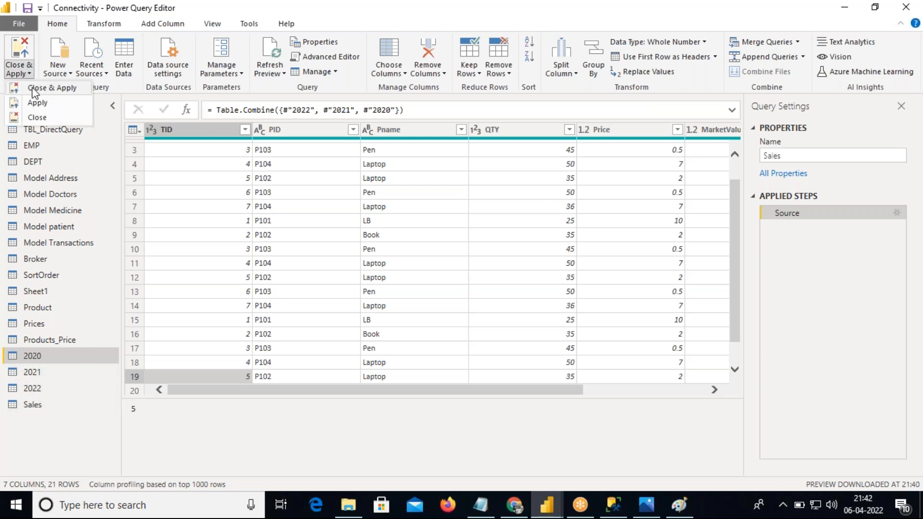
click(33, 90)
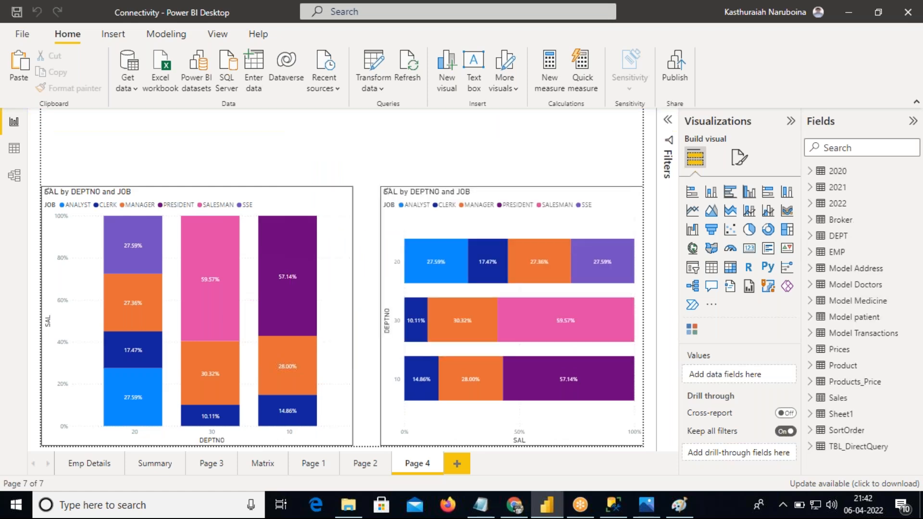
Step: Add a new report page and place an empty line chart near its upper left, enlarged in height
click(456, 464)
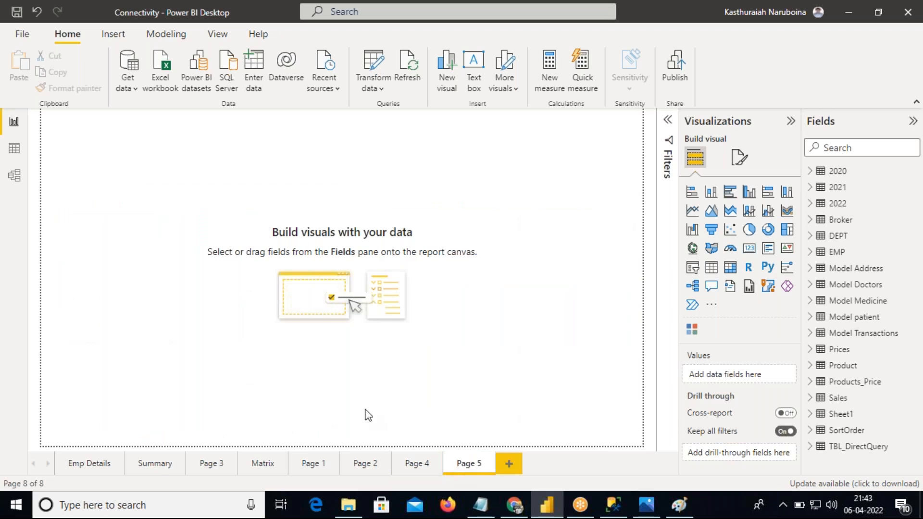
click(694, 213)
drag(144, 185, 367, 249)
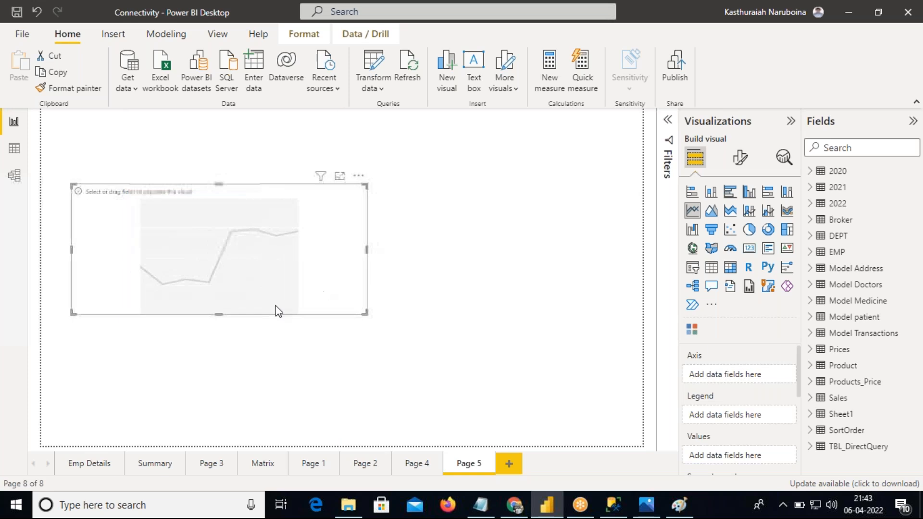
drag(219, 314, 222, 407)
drag(225, 359, 234, 284)
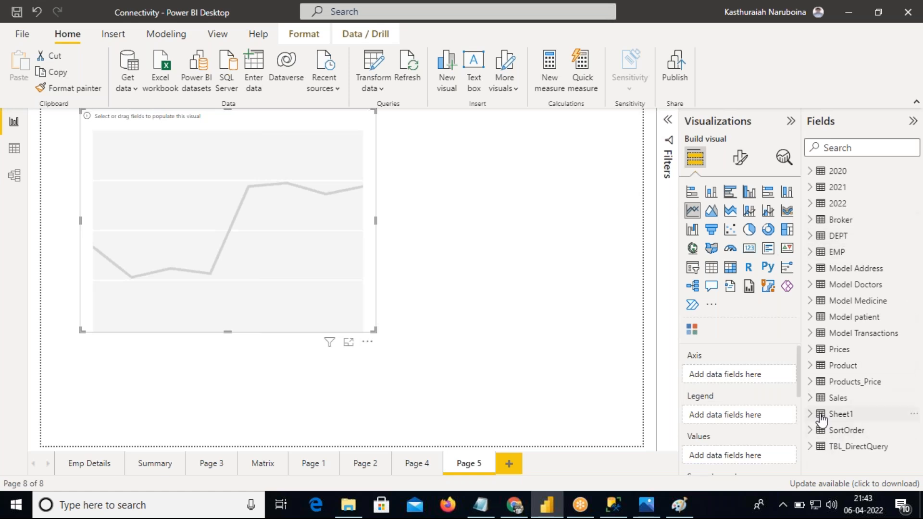
Step: Set the line chart's axis to the Year level of the Selldate date hierarchy in the Sales table
click(810, 399)
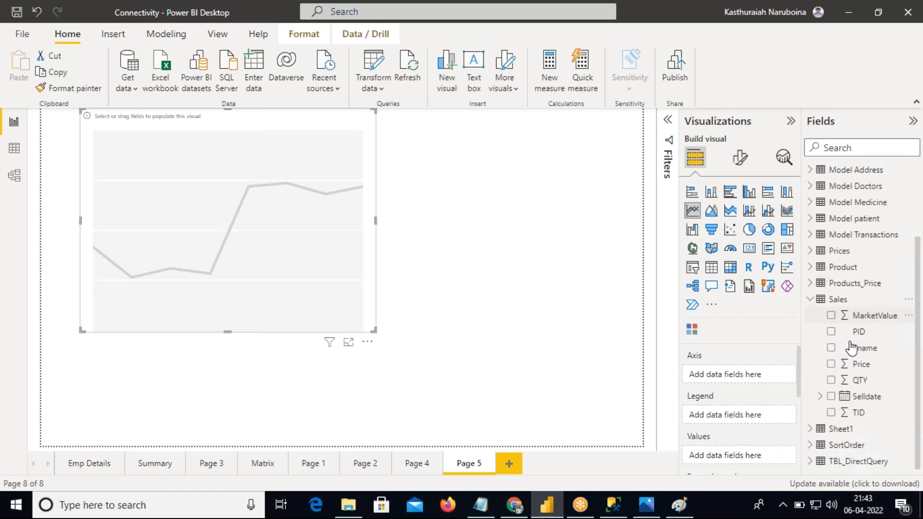
click(821, 398)
click(830, 413)
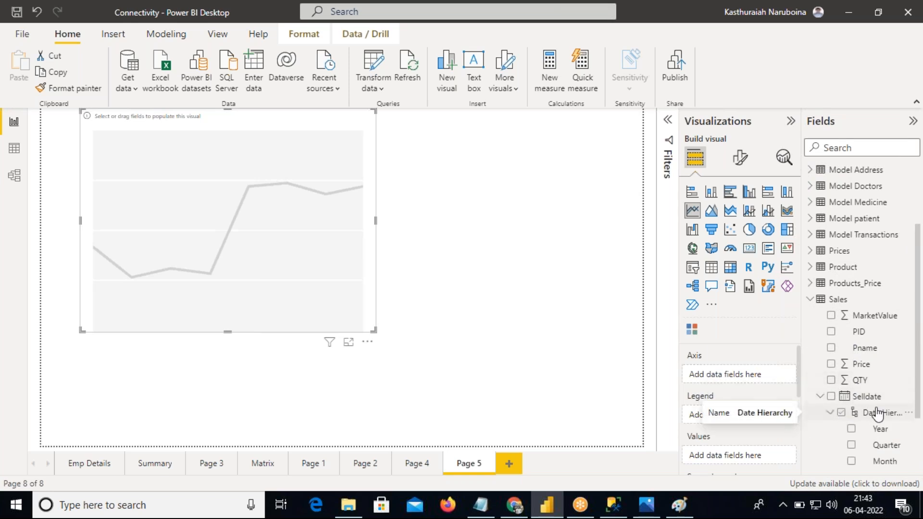
scroll(920, 366, down, 3)
drag(827, 349, 769, 372)
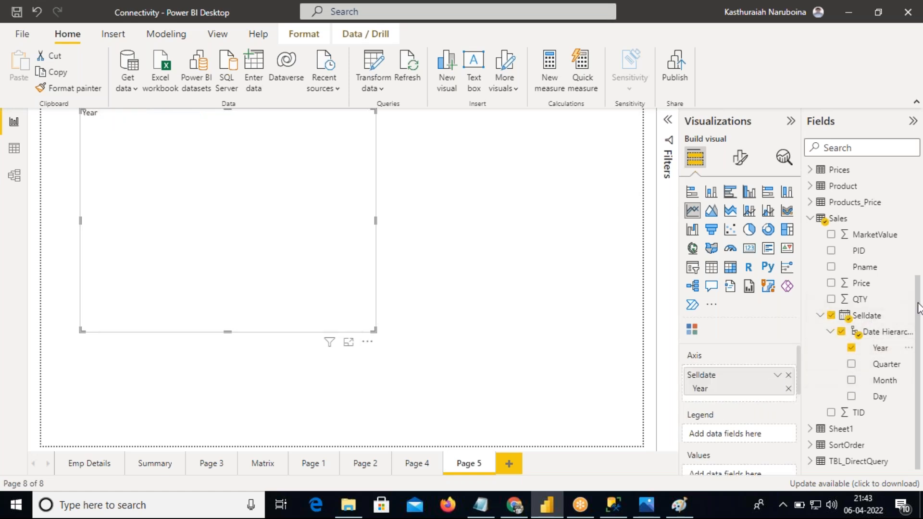
Step: Plot QTY from the Sales table as the line chart's values and widen the chart
drag(860, 300, 755, 466)
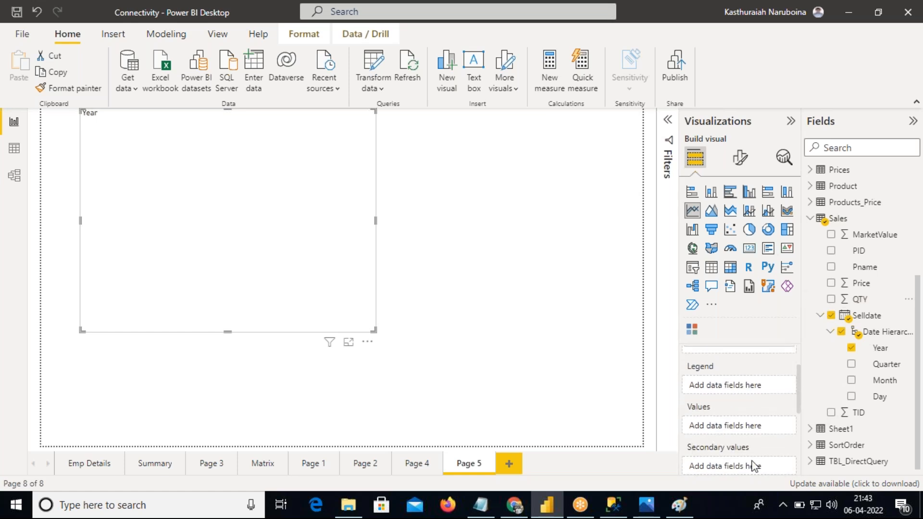
click(862, 283)
drag(865, 299, 746, 423)
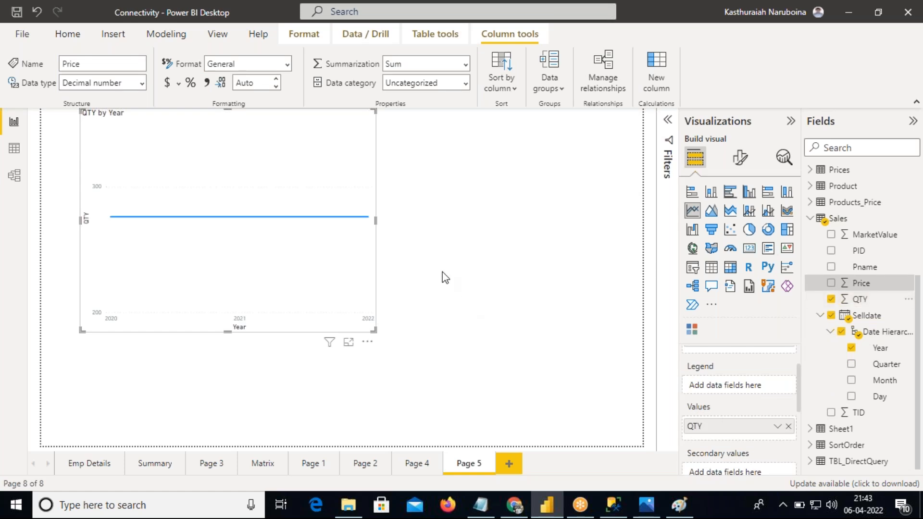
drag(377, 217, 501, 219)
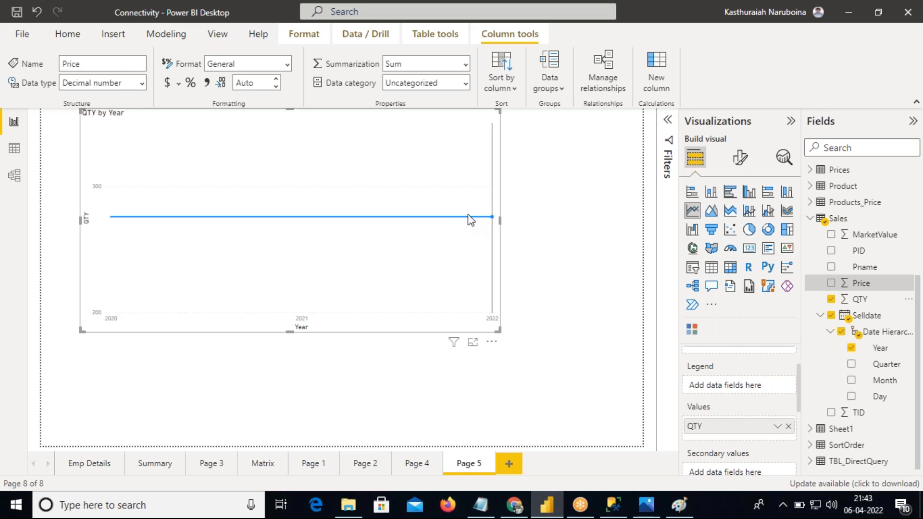
Step: Check the line chart's QTY for 2022, 2020 and 2021, and shift the chart slightly down the page
mouse_move(471, 220)
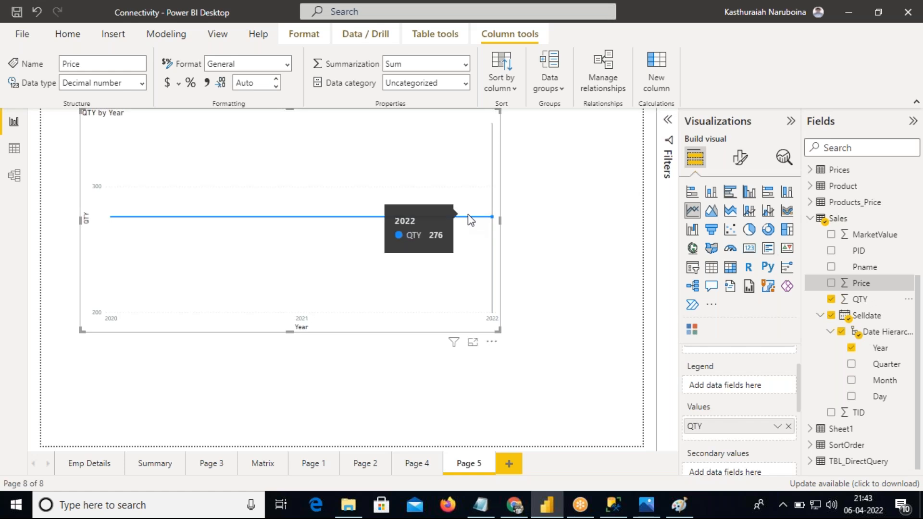
mouse_move(118, 224)
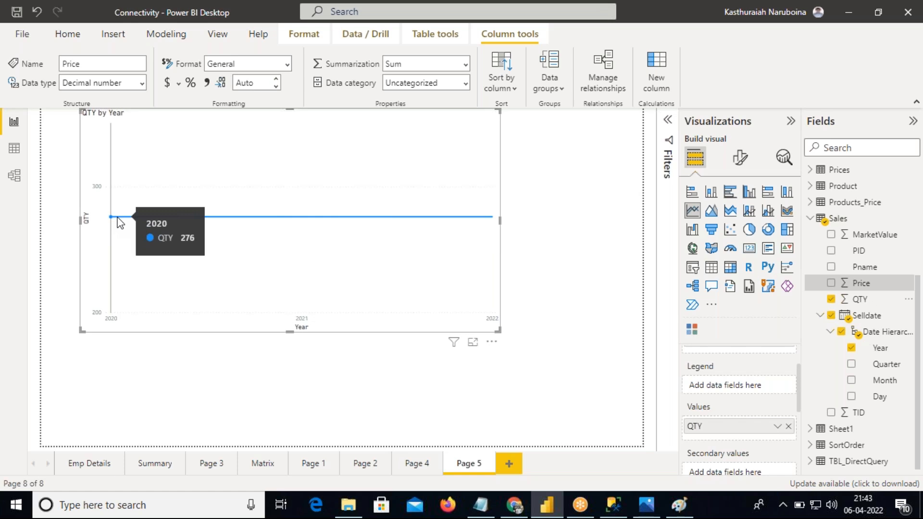
mouse_move(300, 224)
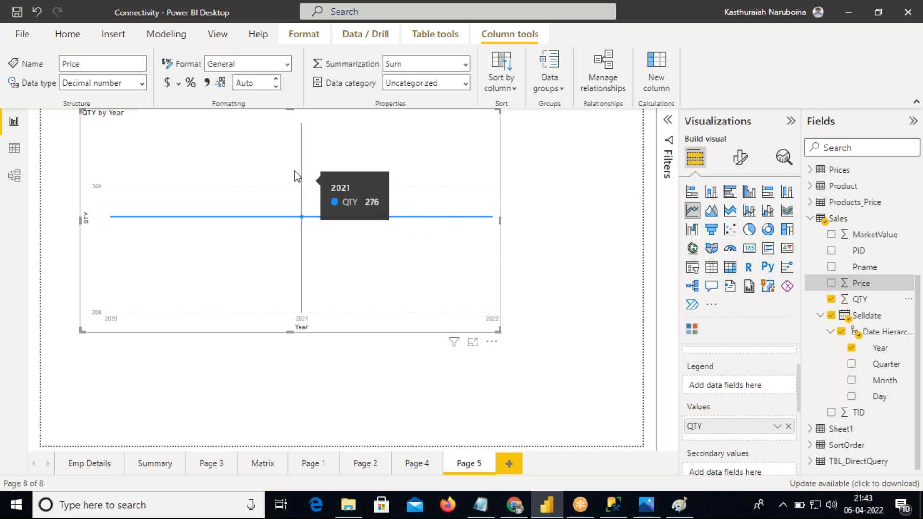
drag(272, 150, 277, 176)
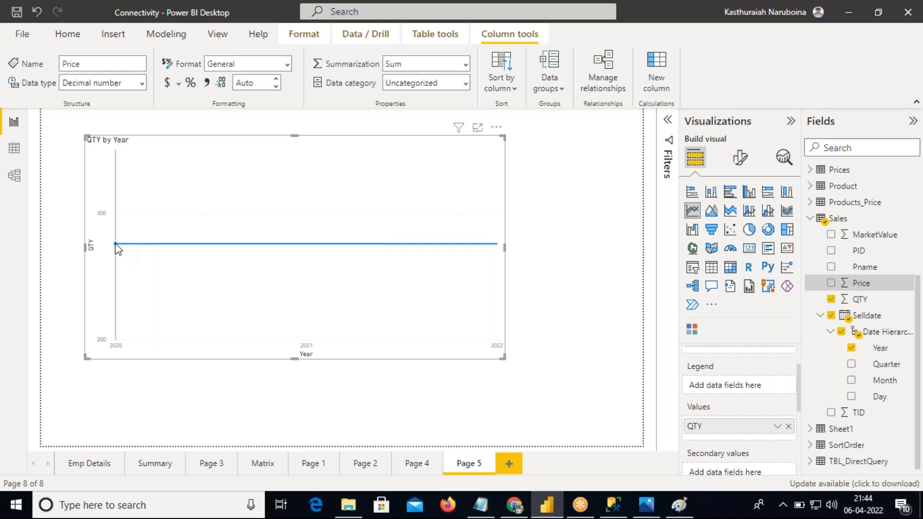
mouse_move(246, 249)
mouse_move(435, 243)
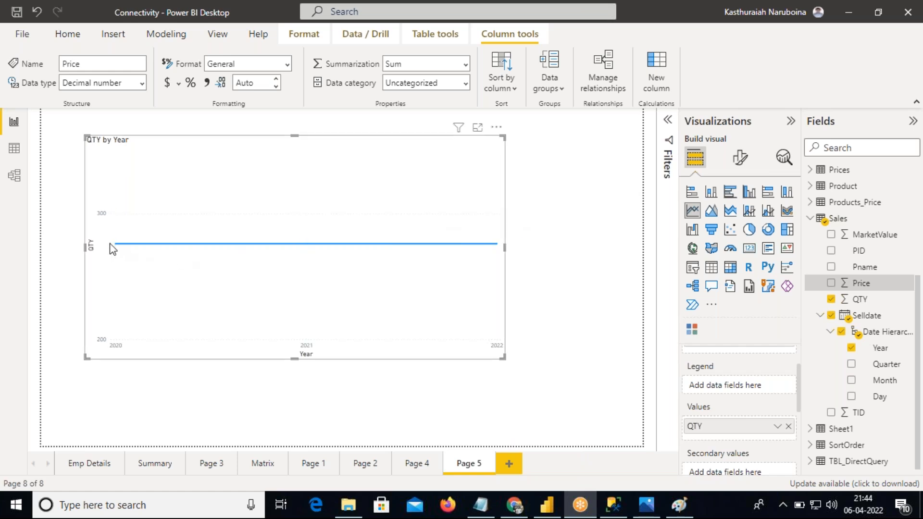
mouse_move(408, 248)
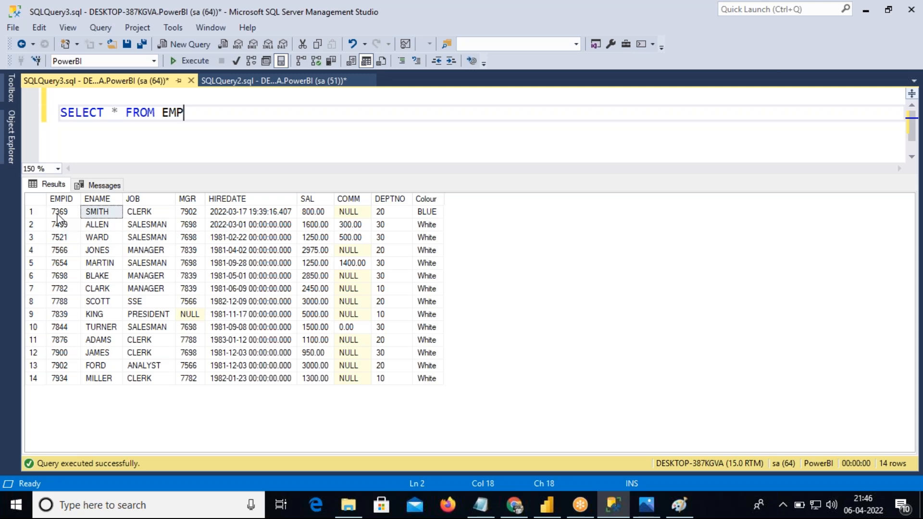
Step: In SQL Server Management Studio, trace the first employee's MGR number to the matching EMPID and ENAME in the EMP results
click(58, 214)
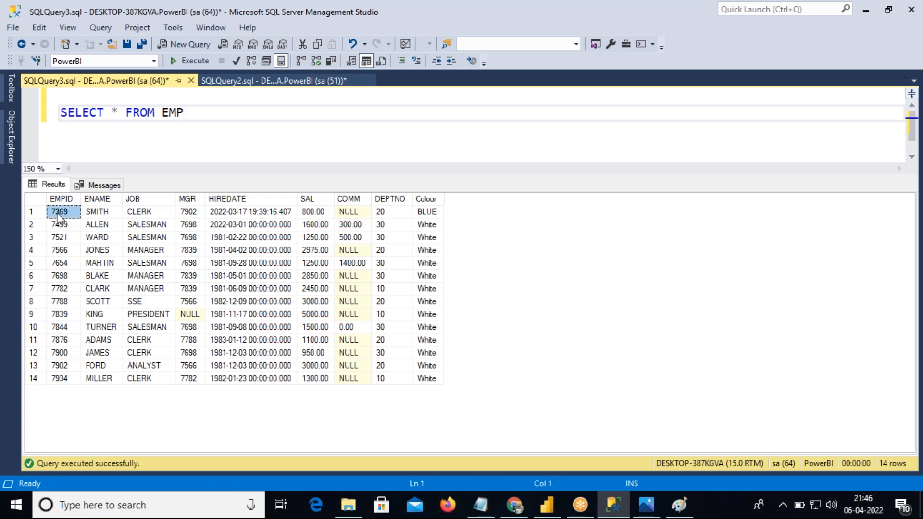
click(97, 215)
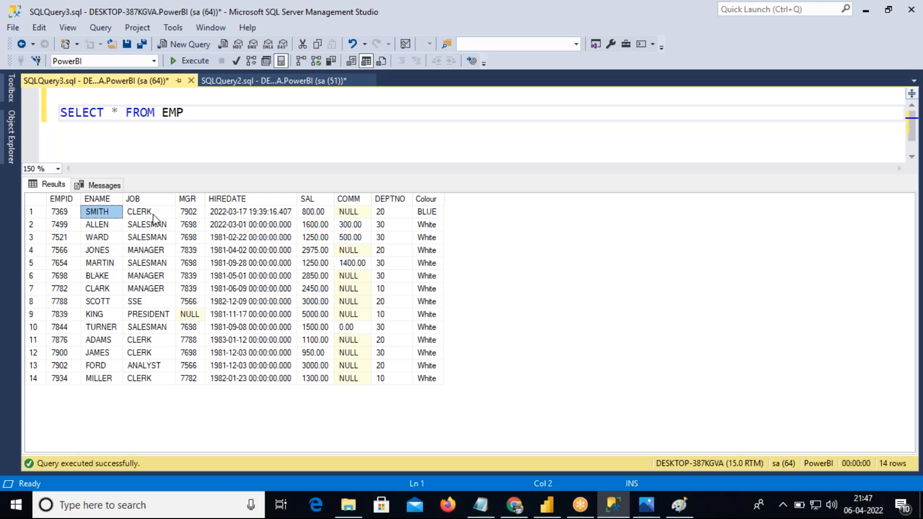
click(189, 212)
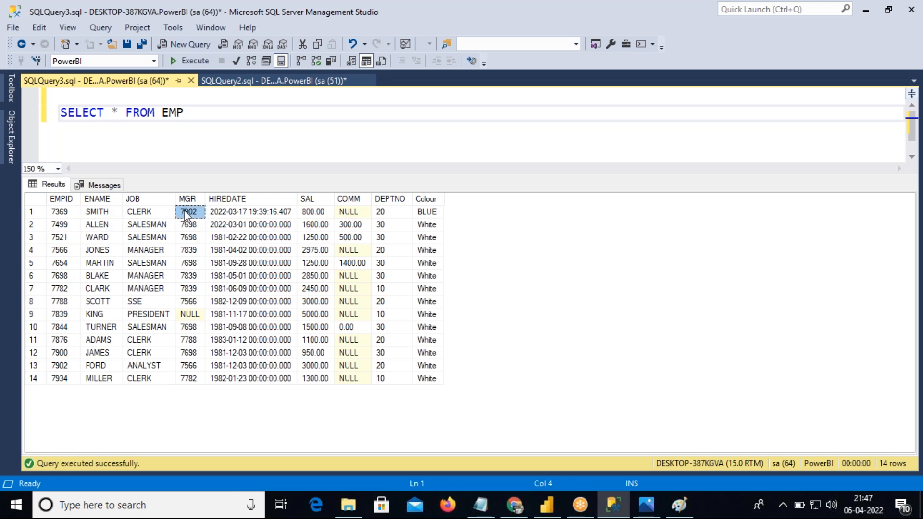
click(97, 212)
click(192, 219)
click(67, 366)
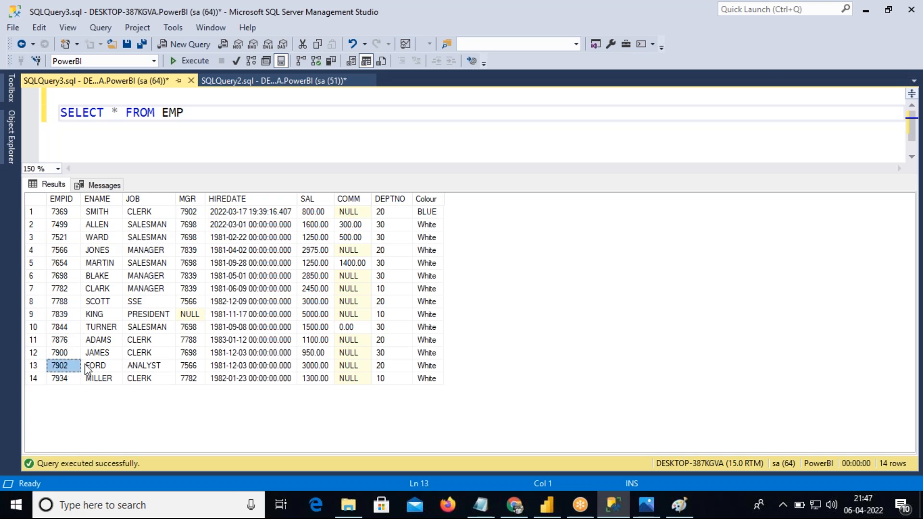
click(92, 368)
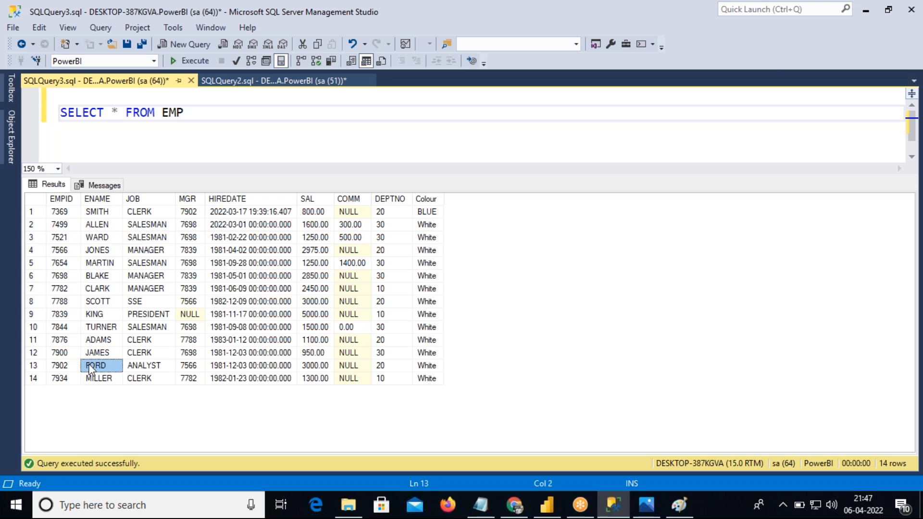
click(107, 211)
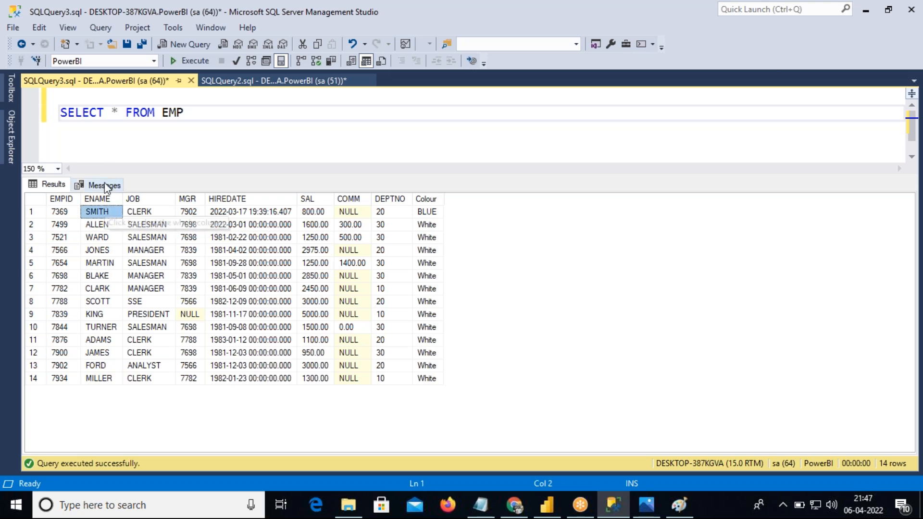
Step: Start a new line below the SELECT * FROM EMP statement in the query editor
click(94, 134)
key(Right)
key(Right)
key(Right)
key(Right)
key(Right)
key(Right)
key(Right)
key(Right)
key(Right)
key(Right)
key(Right)
key(Right)
key(Right)
key(Return)
text(eMPLOYEE)
key(BackSpace)
key(BackSpace)
key(BackSpace)
key(BackSpace)
key(BackSpace)
key(BackSpace)
key(BackSpace)
key(BackSpace)
text(eMPLOYEE)
key(BackSpace)
key(BackSpace)
key(BackSpace)
key(BackSpace)
key(BackSpace)
key(BackSpace)
key(BackSpace)
key(BackSpace)
Step: Enter the column headings "Employee" and "Manager" on the line below the EMP query and start another line
text(Employe)
key(BackSpace)
key(BackSpace)
key(BackSpace)
key(BackSpace)
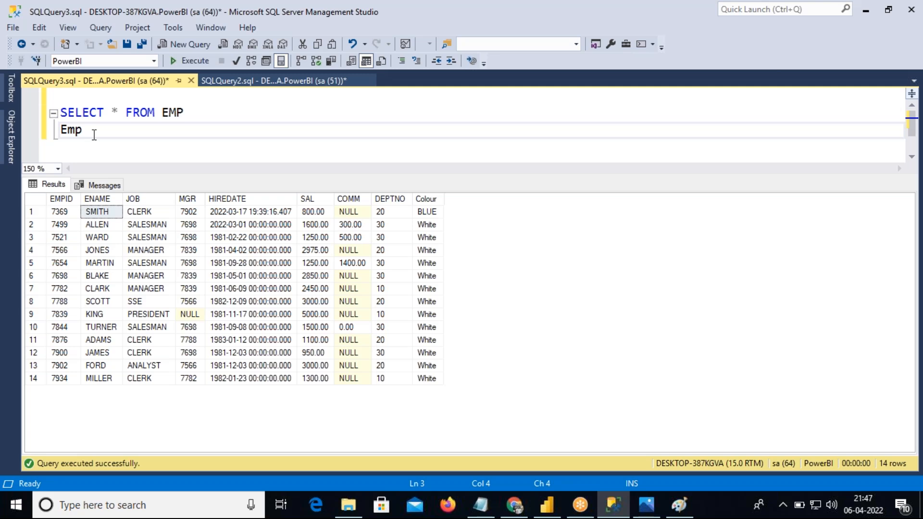
text(loyee  Manager)
key(Return)
Step: Fill the first row under the headings with the first employee's name and the matching manager's name
text(SMITH)
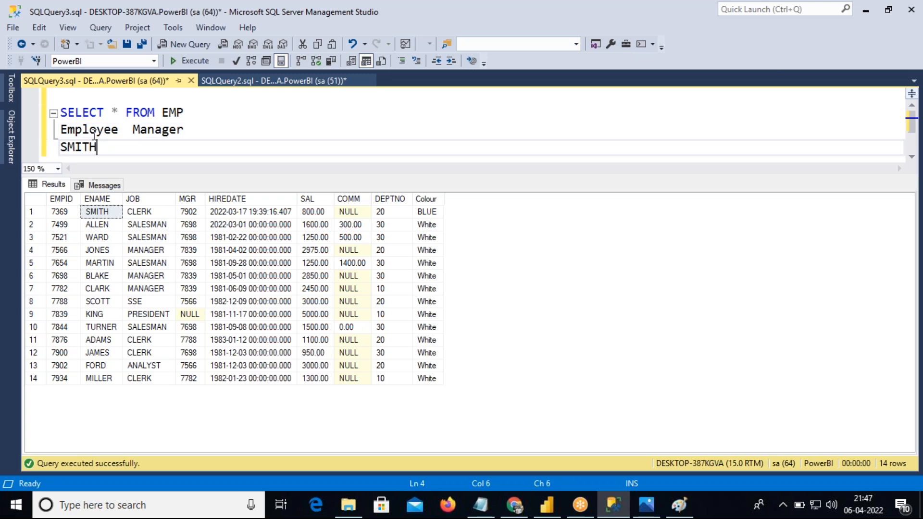
key(Tab)
key(Tab)
click(103, 366)
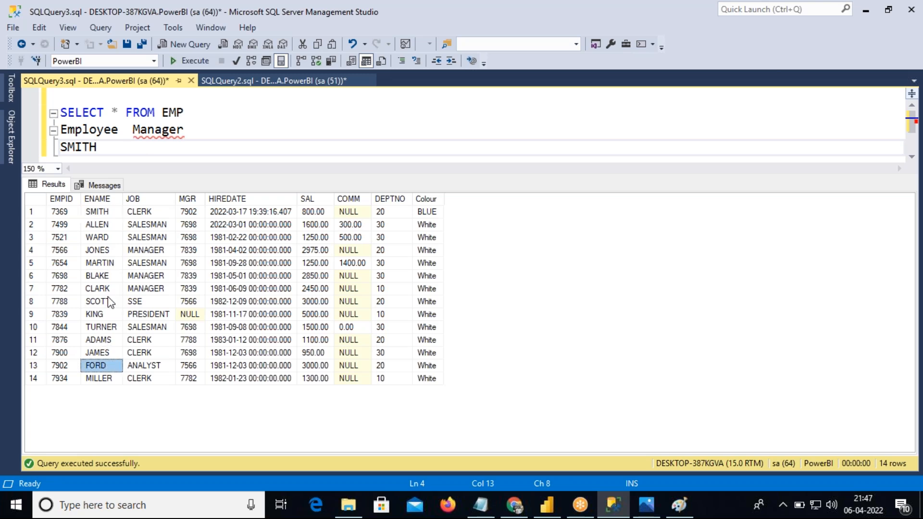
click(138, 147)
text(FORD)
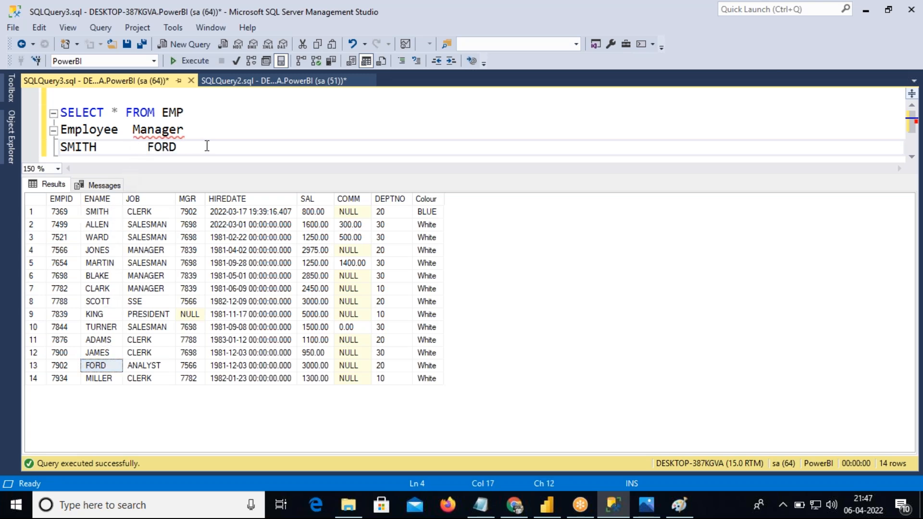
key(Return)
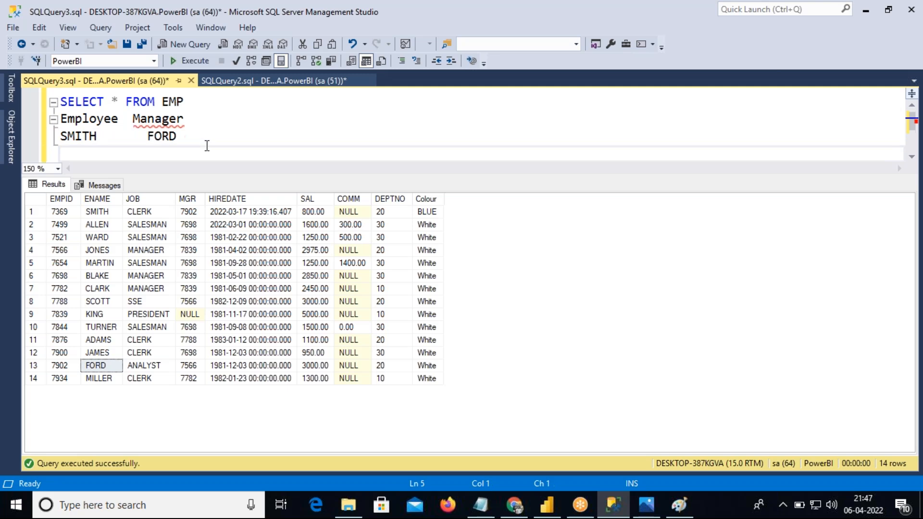
Step: Copy the first row's manager name into the Employee column of a second row and enter that person's manager's name
double_click(171, 143)
key(ctrl+c)
click(80, 146)
key(ctrl+v)
key(Tab)
key(Tab)
text(jo)
key(BackSpace)
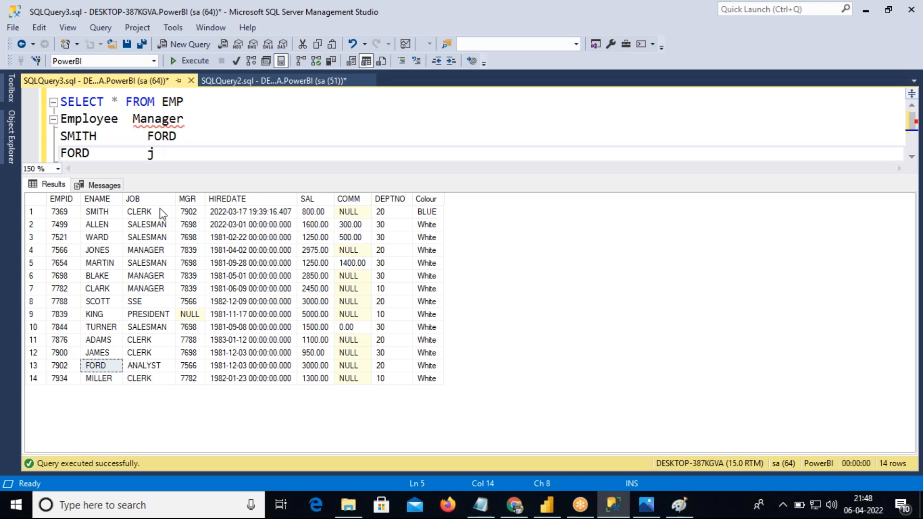
text(ones)
Step: Start a third row below the Employee and Manager entries with the second row's manager as the employee, and advance to the Manager column
key(Return)
text(Jones)
key(Tab)
key(Tab)
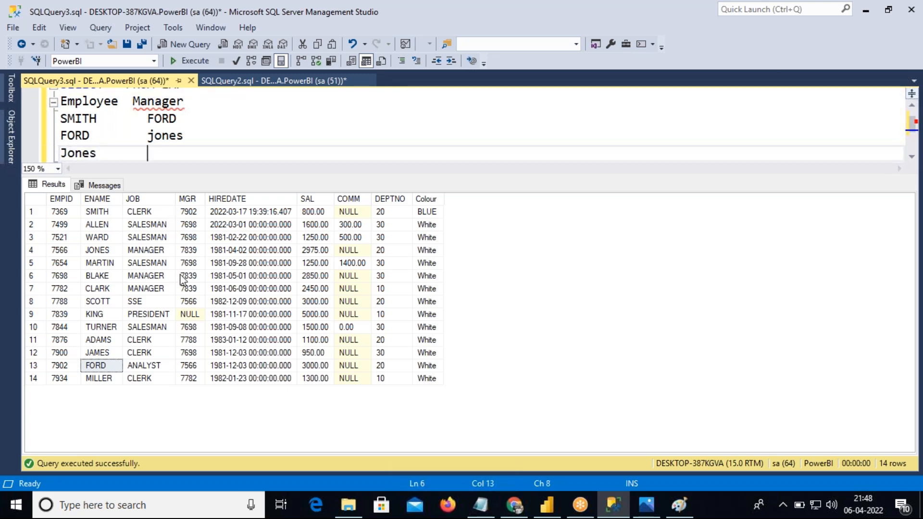
Step: Trace the third-row employee's MGR number to the matching EMPID in the results and enter that person's name as the manager
click(188, 366)
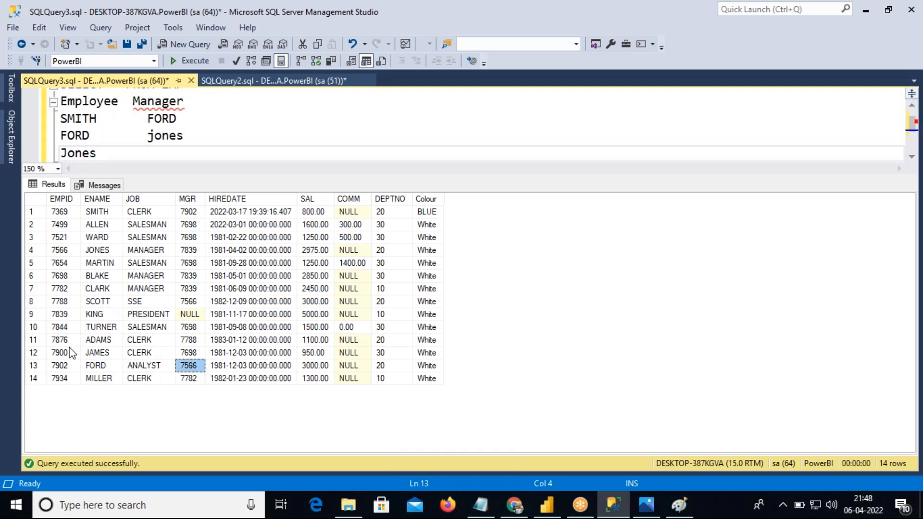
click(60, 212)
click(62, 224)
click(66, 251)
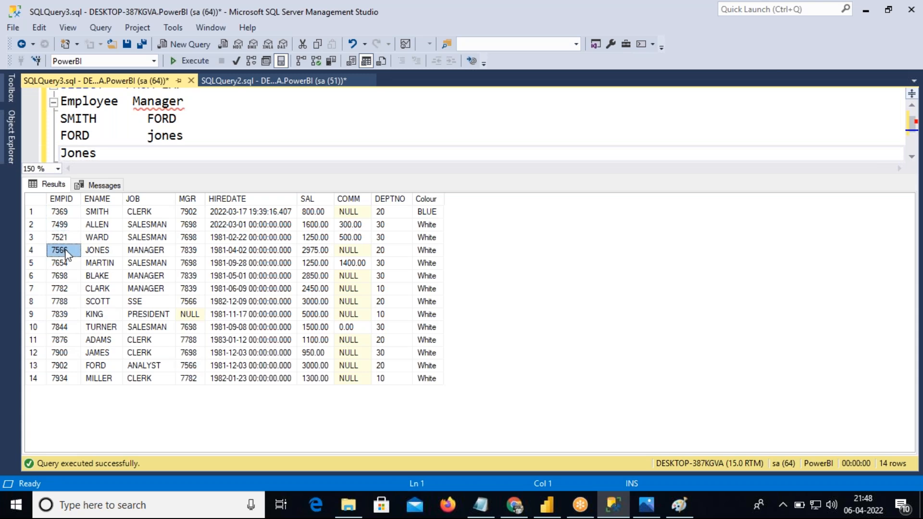
click(108, 253)
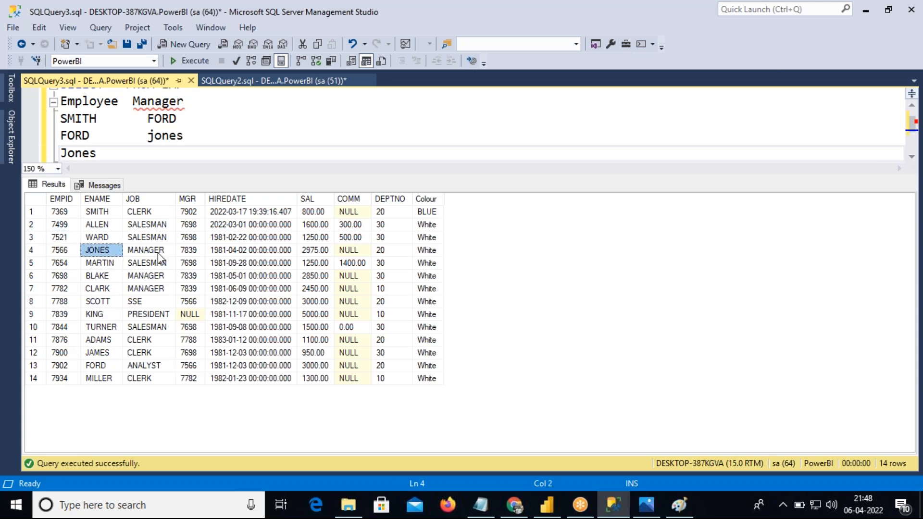
click(180, 255)
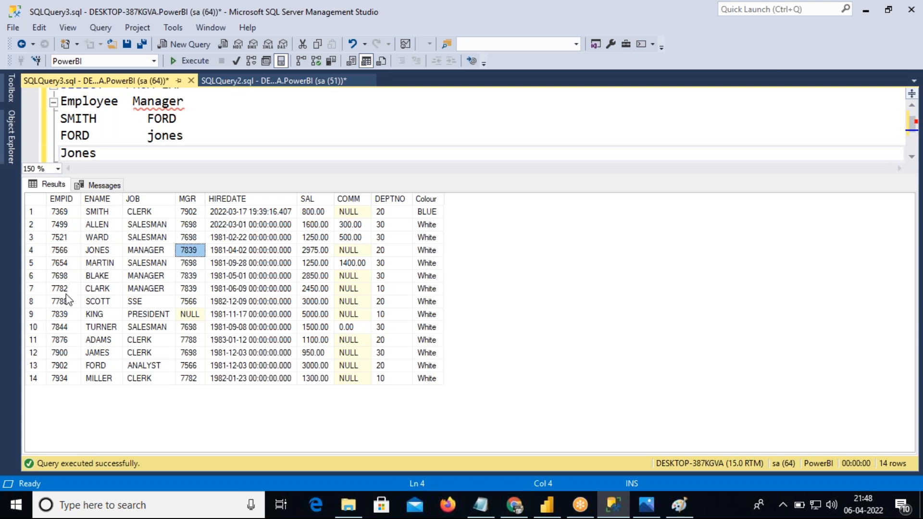
click(63, 315)
click(89, 315)
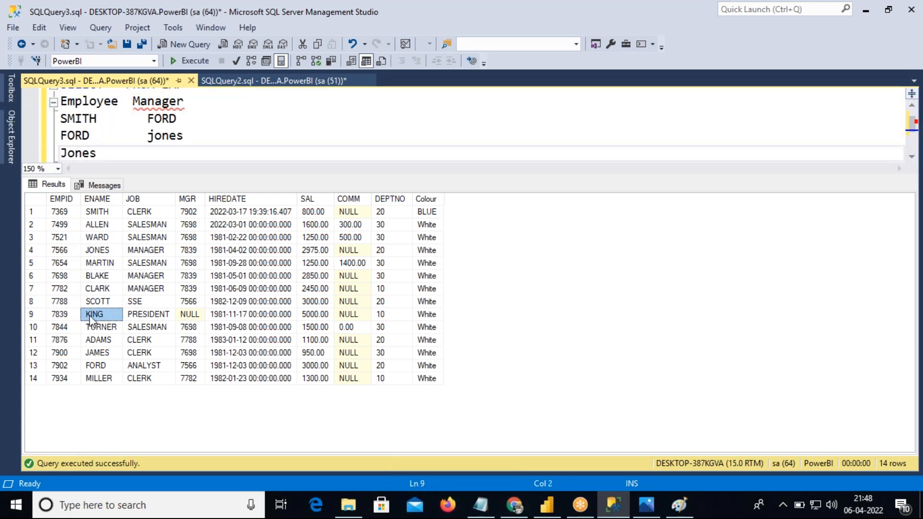
click(139, 152)
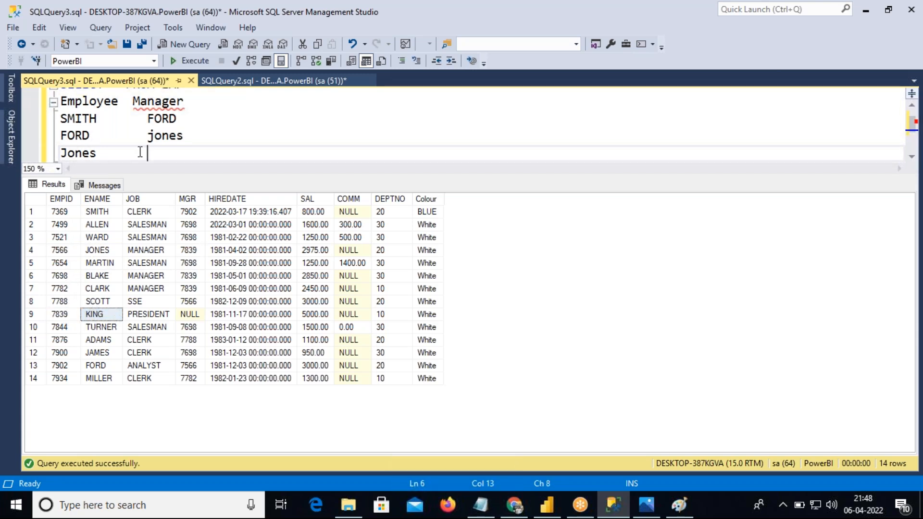
text(KING)
Step: Compare the Employee and Manager rows with the ENAME column of the results, and slightly enlarge the query editor pane
drag(182, 153, 60, 101)
click(60, 101)
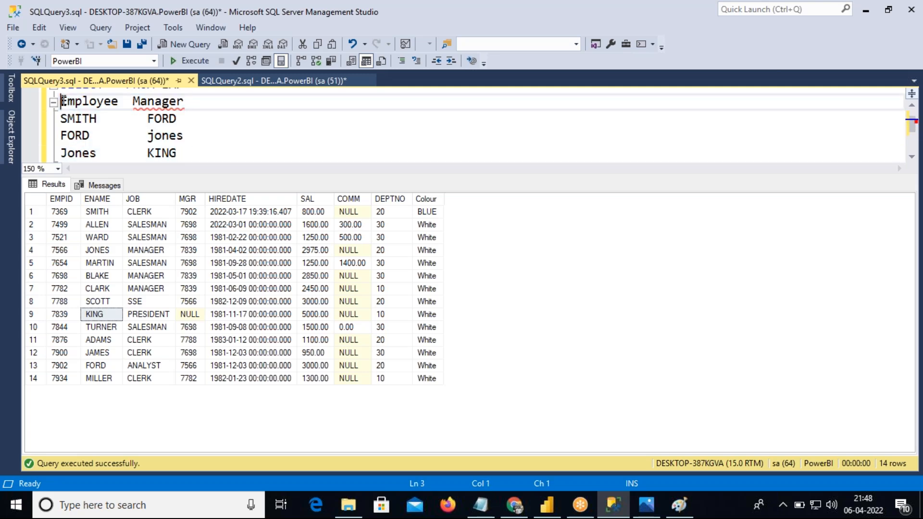
drag(98, 214, 99, 380)
drag(138, 119, 177, 153)
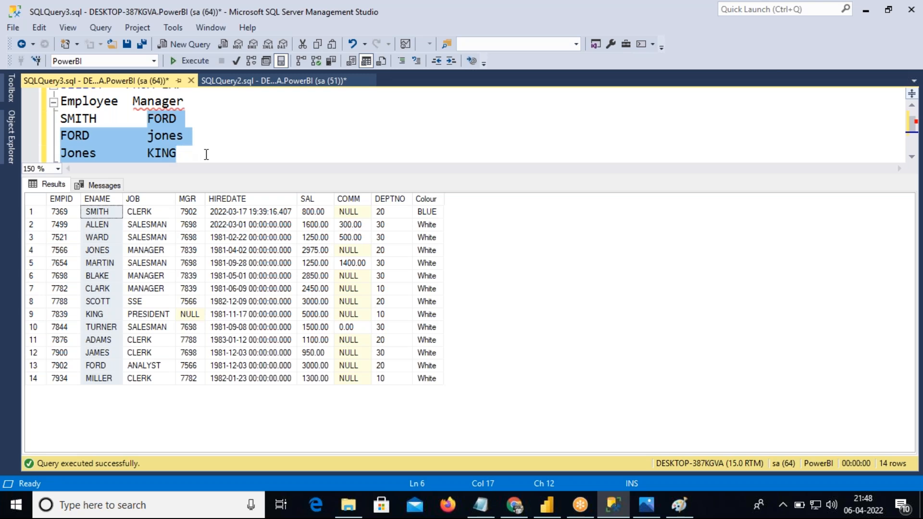
drag(231, 175, 231, 221)
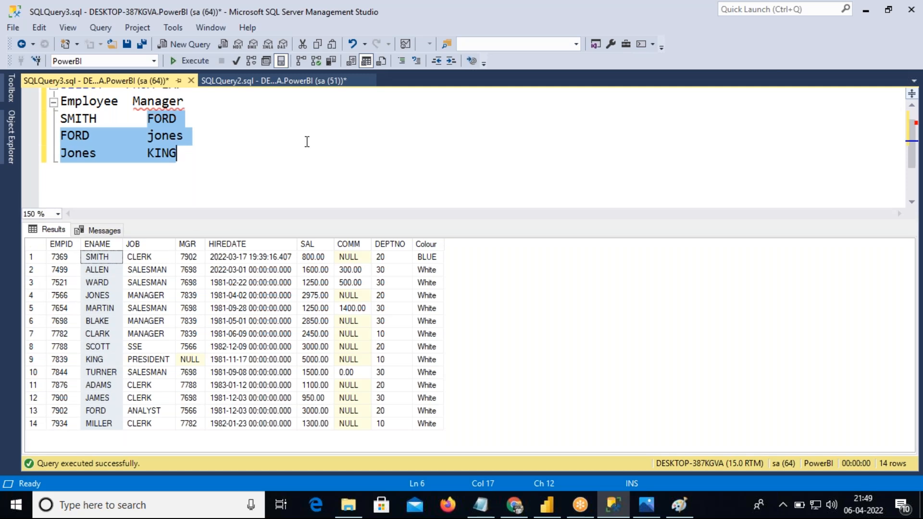
drag(303, 222, 298, 200)
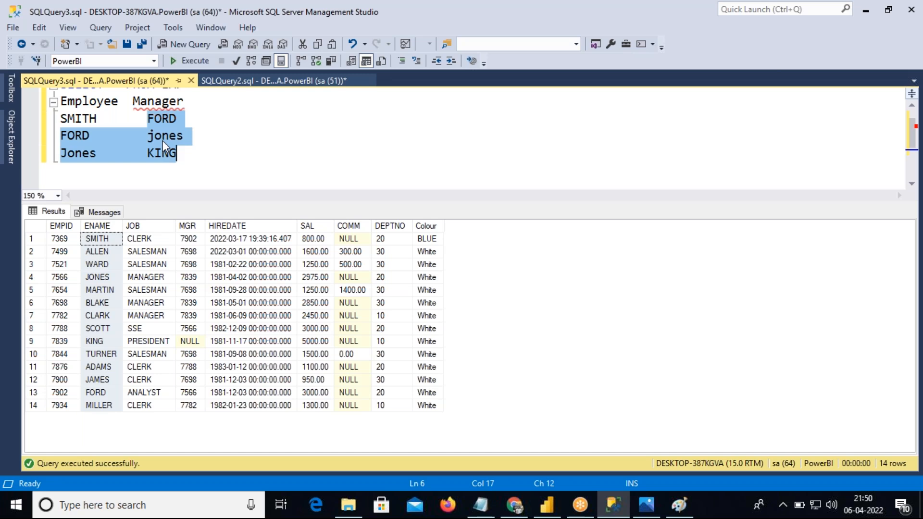
Step: Copy the entire EMP result grid together with its column headers
click(34, 226)
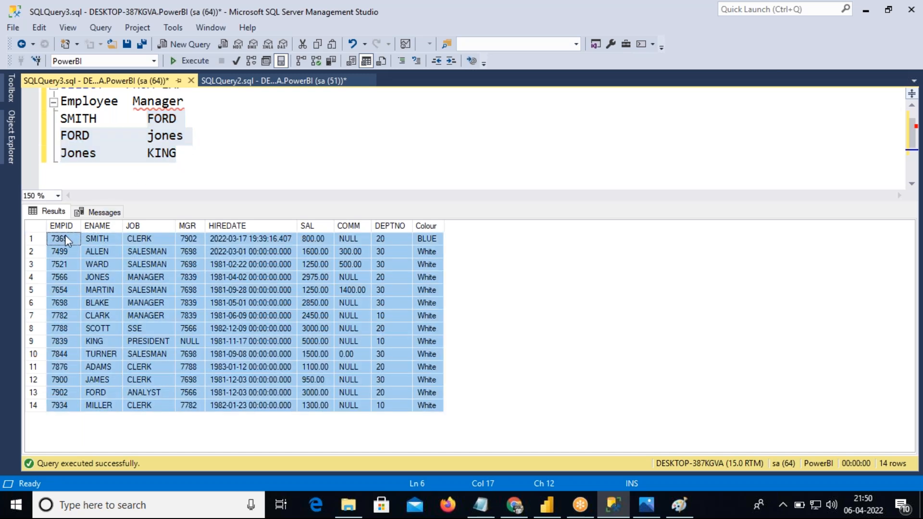
right_click(102, 248)
click(138, 268)
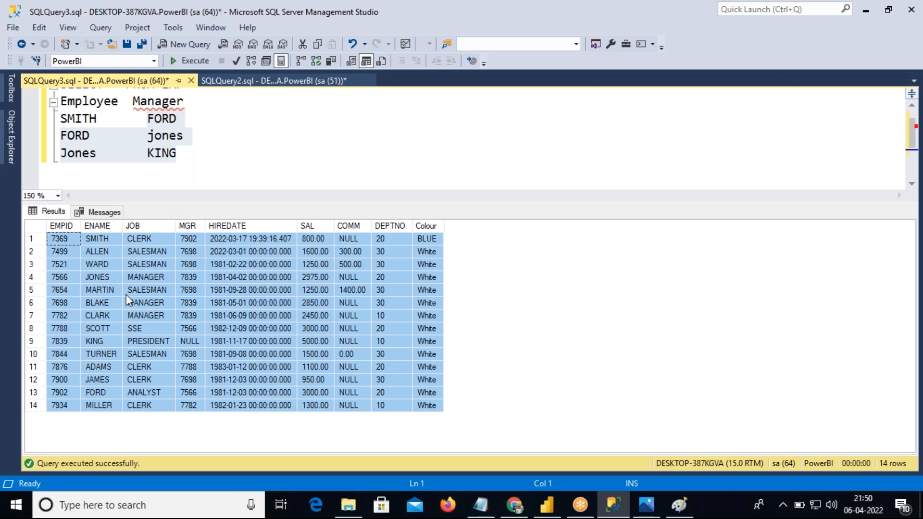
Step: Open Microsoft Office Excel 2007 and paste the copied EMP results into Sheet1 starting at cell A2
click(120, 504)
text(exce)
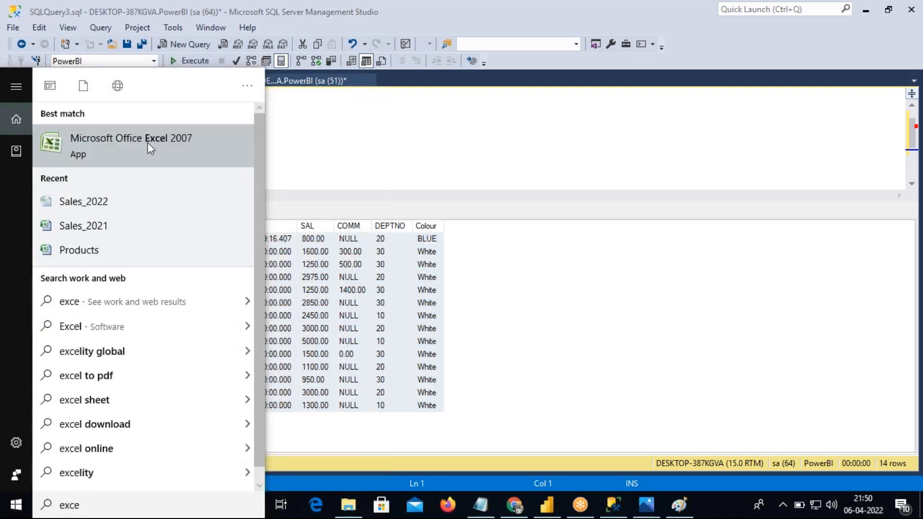
click(159, 136)
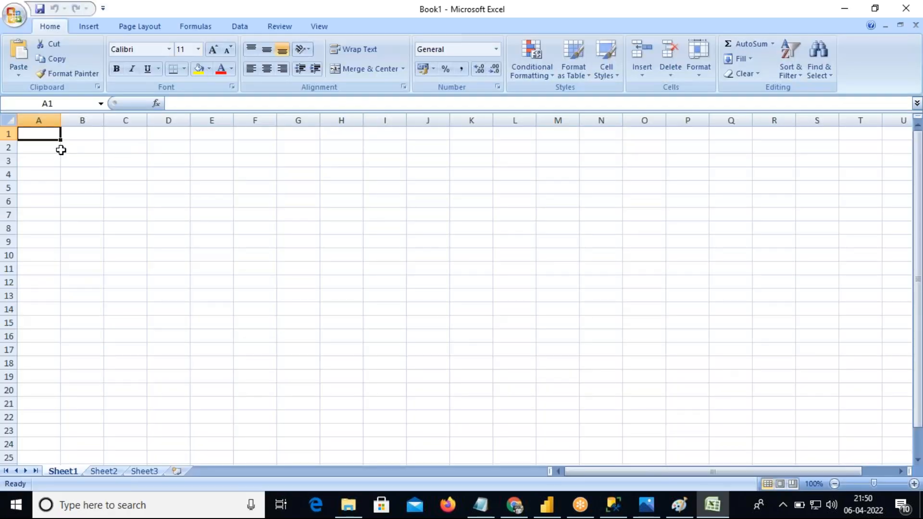
click(46, 147)
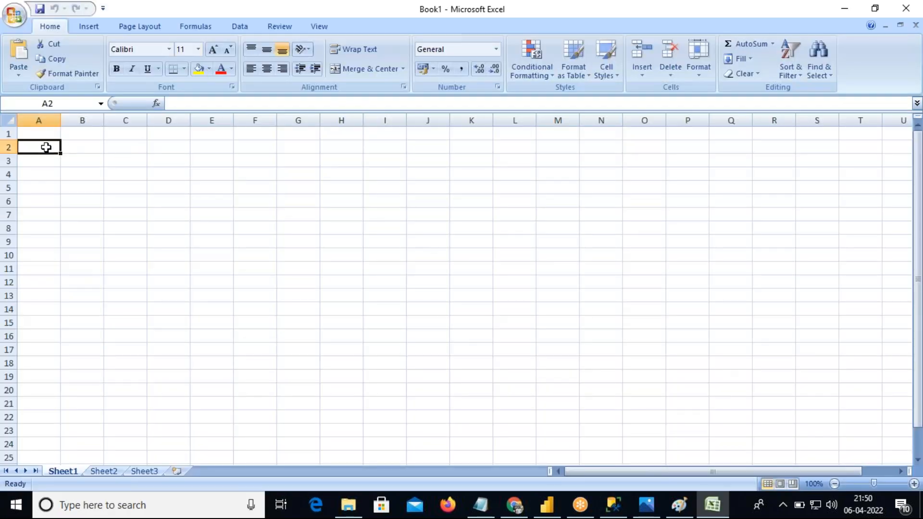
key(ctrl+v)
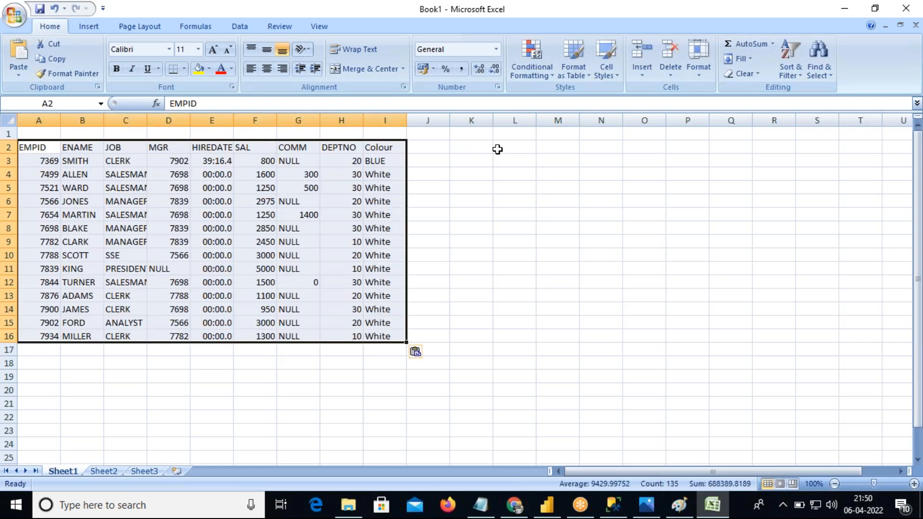
Step: Paste a second copy of the EMP table starting at cell L2 and compare the two tables
click(513, 148)
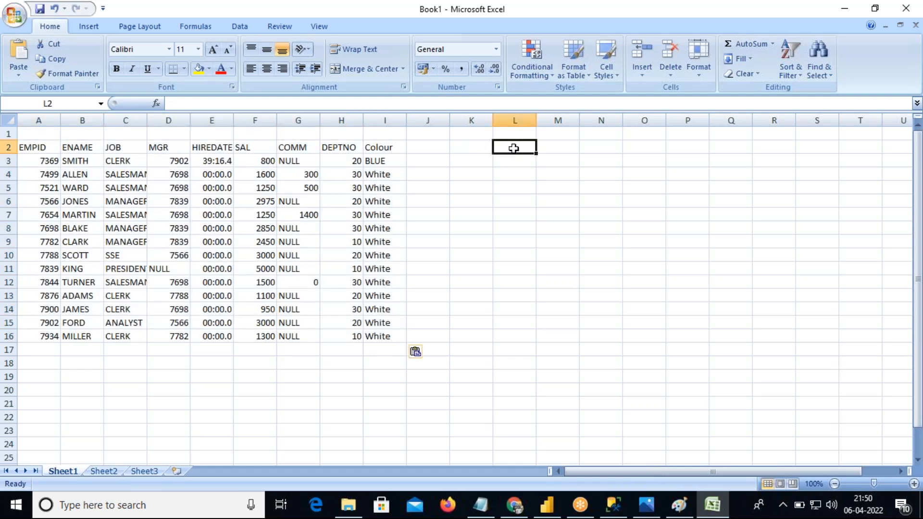
key(ctrl+v)
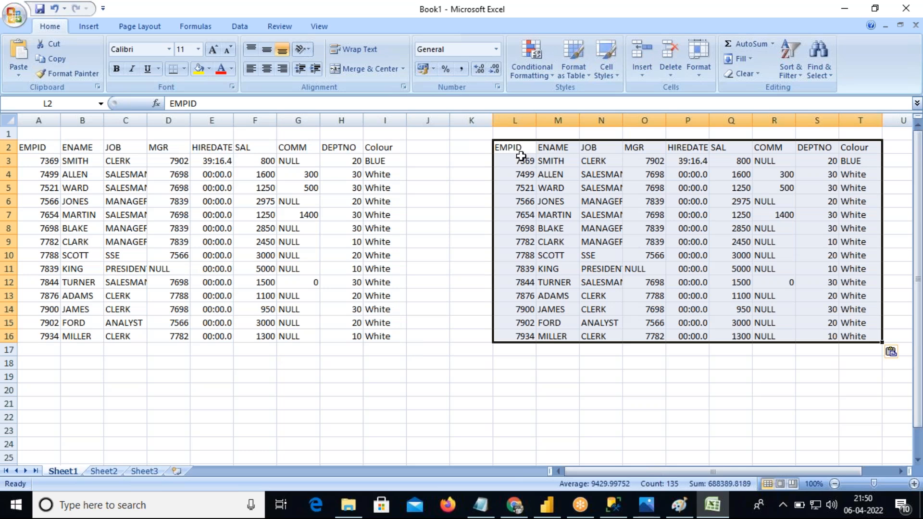
click(543, 174)
drag(37, 144, 379, 334)
drag(504, 149, 848, 330)
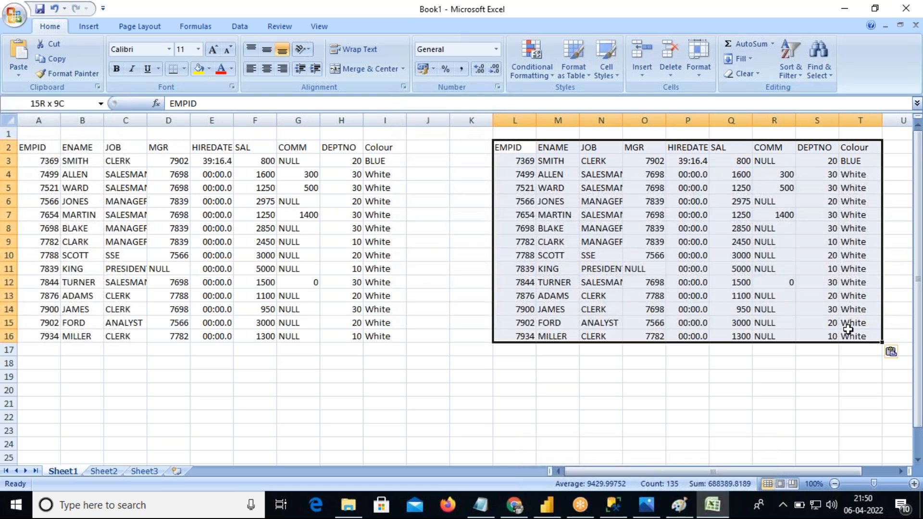
Step: Label the first table E1 in cell A1 and the second table E2 in cell L1
click(39, 133)
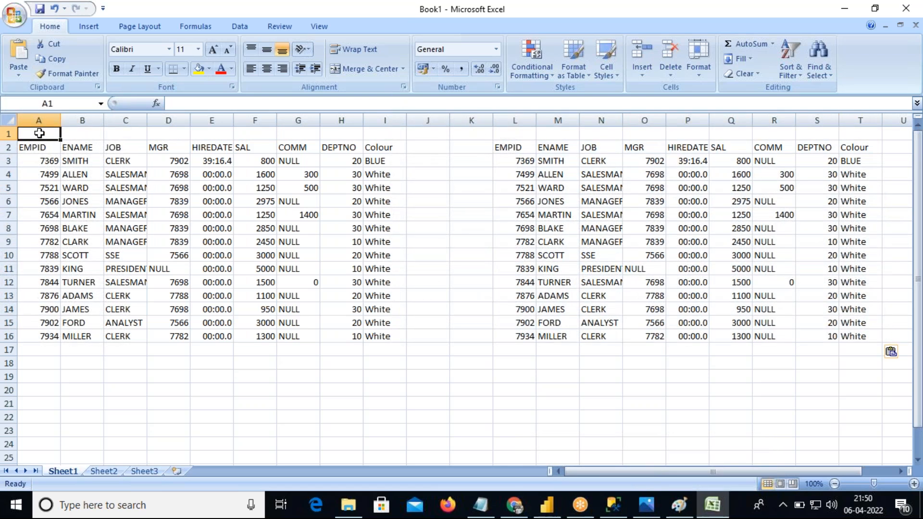
text(E1)
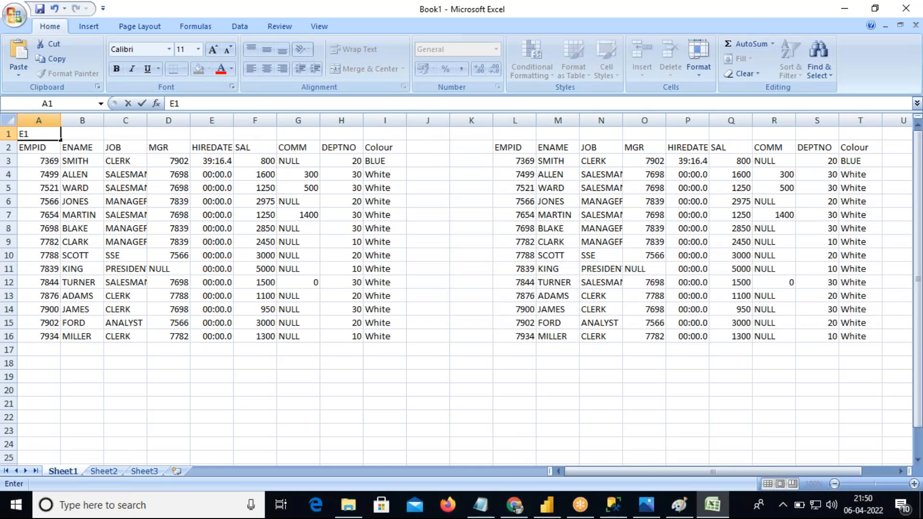
click(513, 136)
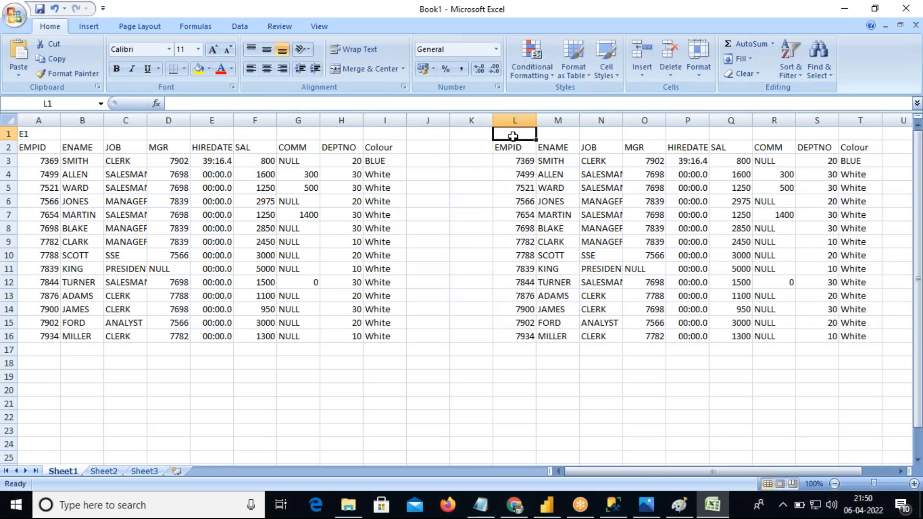
text(E2)
key(Return)
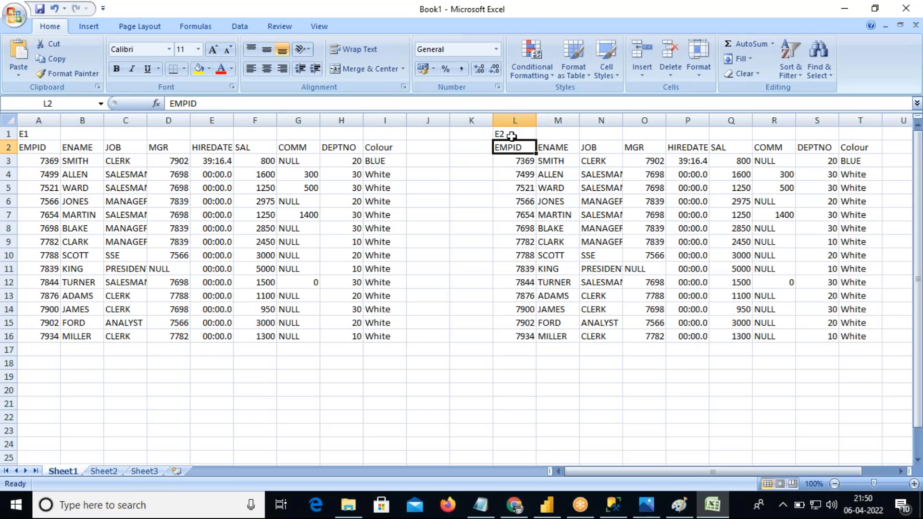
Step: Widen the ENAME and JOB columns of the E1 table
click(608, 10)
click(103, 120)
drag(104, 120, 130, 120)
drag(95, 147, 95, 322)
drag(173, 121, 186, 121)
Step: Copy the E1 table's ENAME column with its header to the cells starting at C20
drag(115, 150, 99, 336)
key(ctrl+c)
click(150, 390)
key(ctrl+v)
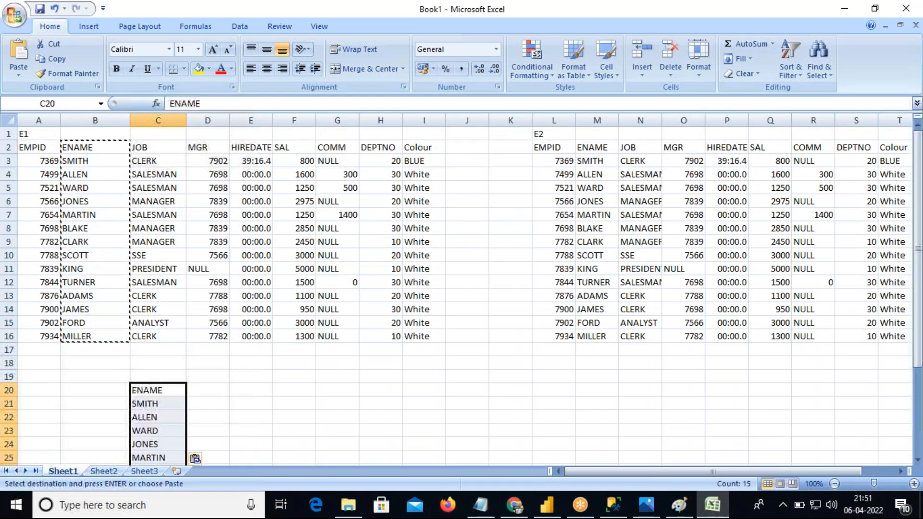
key(Escape)
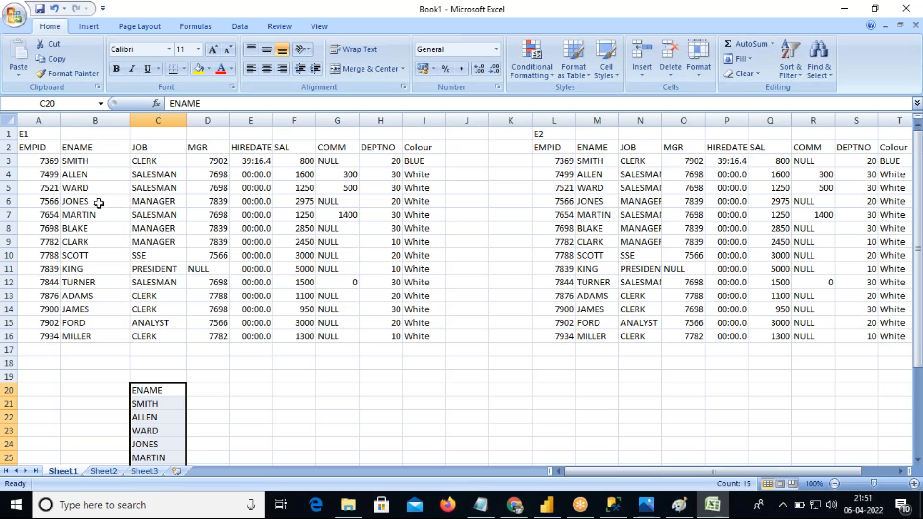
Step: Examine the first employee's name in the copied list and the matching name and MGR value in the E1 table
click(149, 405)
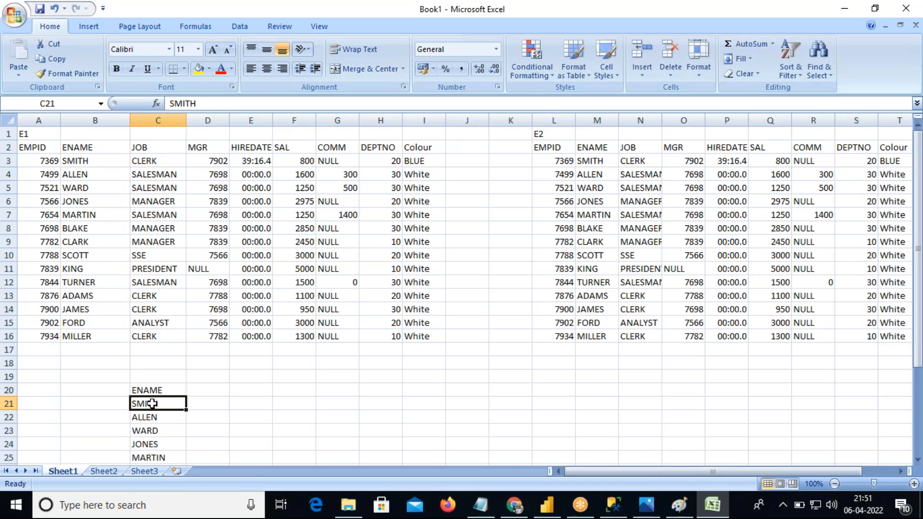
click(92, 162)
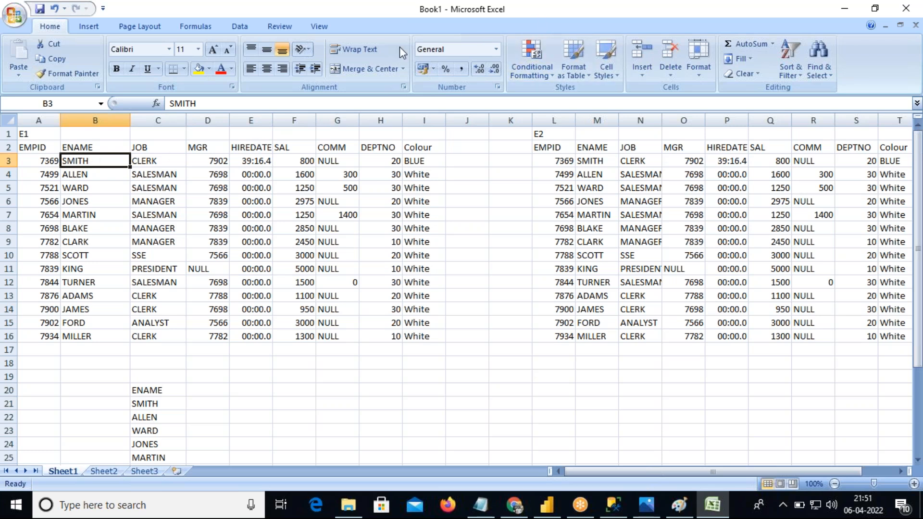
click(210, 160)
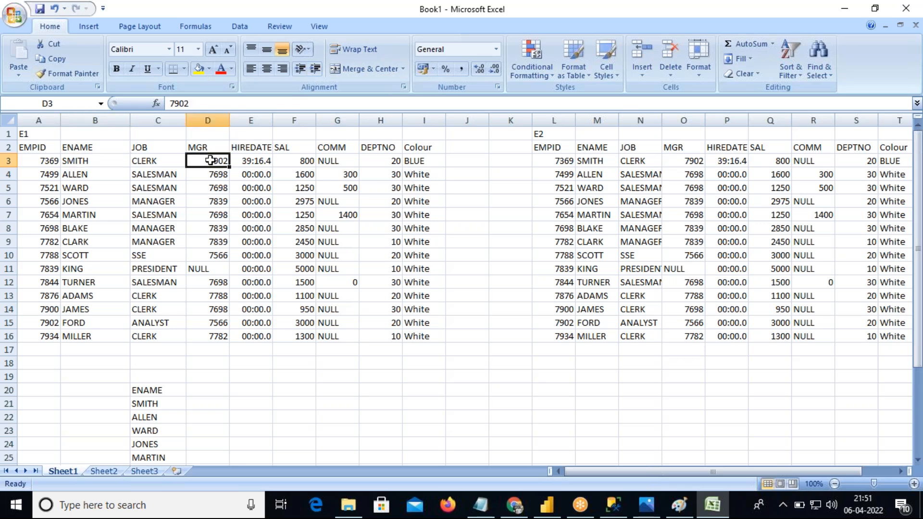
Step: Fill the E1 table's MGR cells D2:D15 and the E2 table's EMPID cells L2:L16 with yellow
drag(202, 147, 215, 323)
click(198, 68)
drag(565, 150, 565, 337)
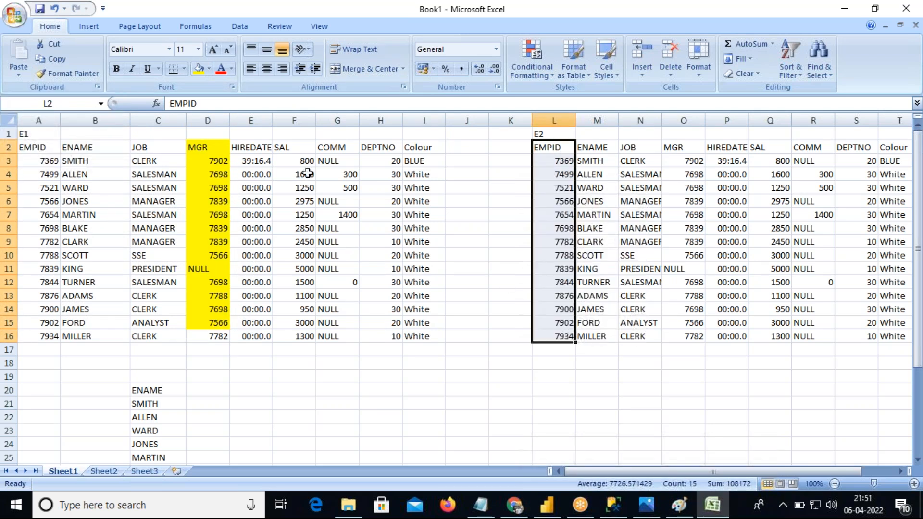
click(201, 69)
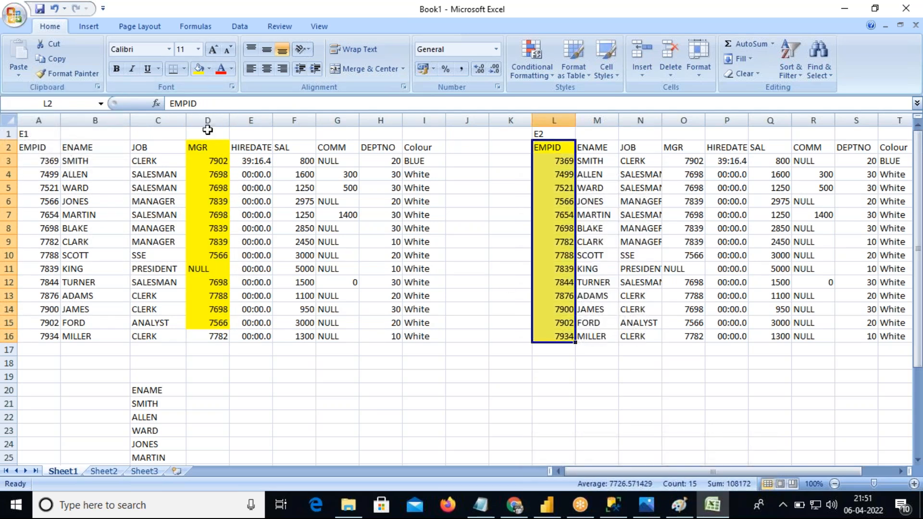
Step: Examine how the first employee's MGR value in the E1 table relates to the EMPID column of the E2 table
click(91, 162)
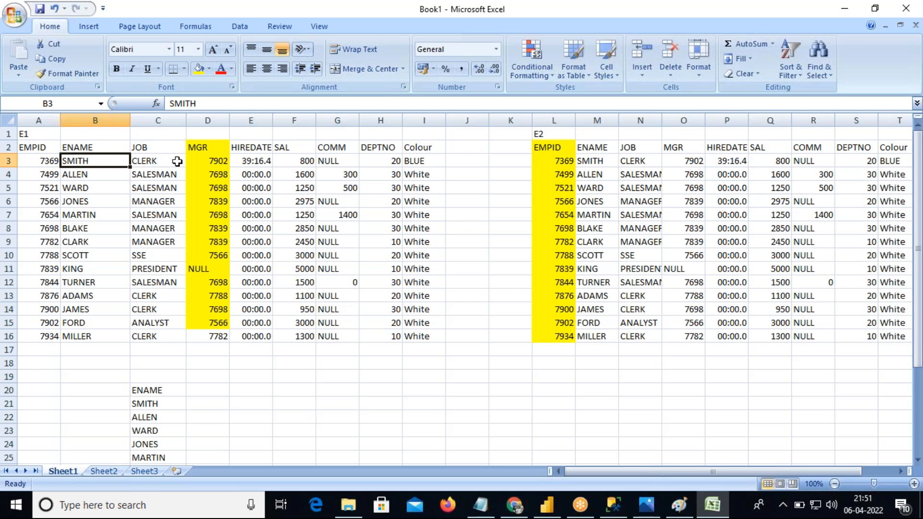
click(206, 161)
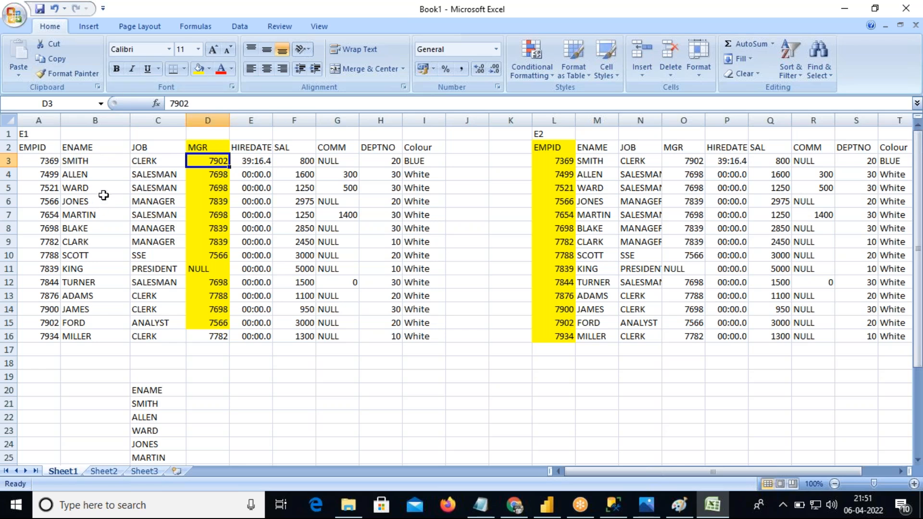
drag(567, 147, 870, 328)
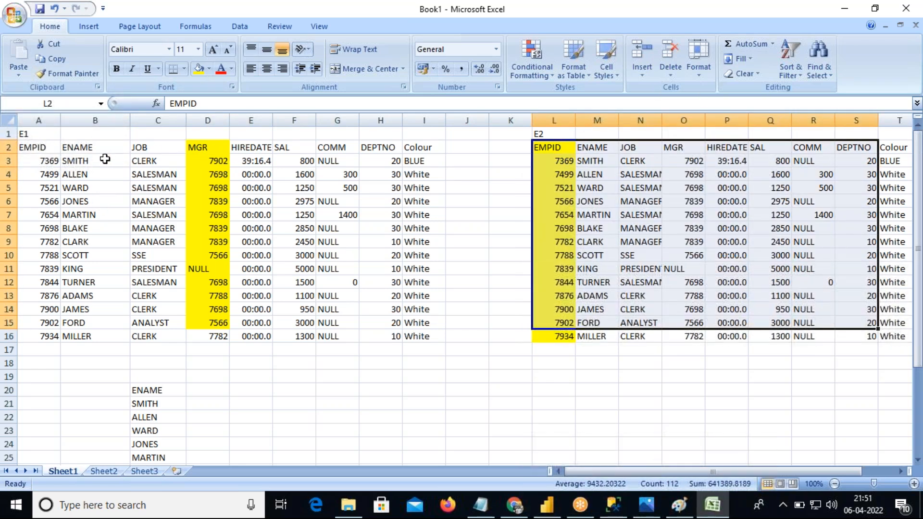
click(97, 160)
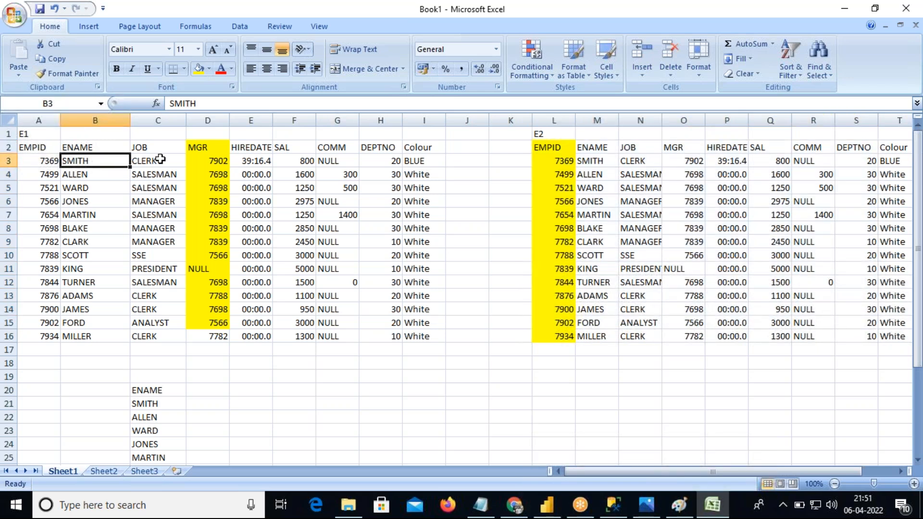
Step: Trace the first employee's MGR value 7902 from the E1 table to the matching row in the E2 table's EMPID column
click(207, 160)
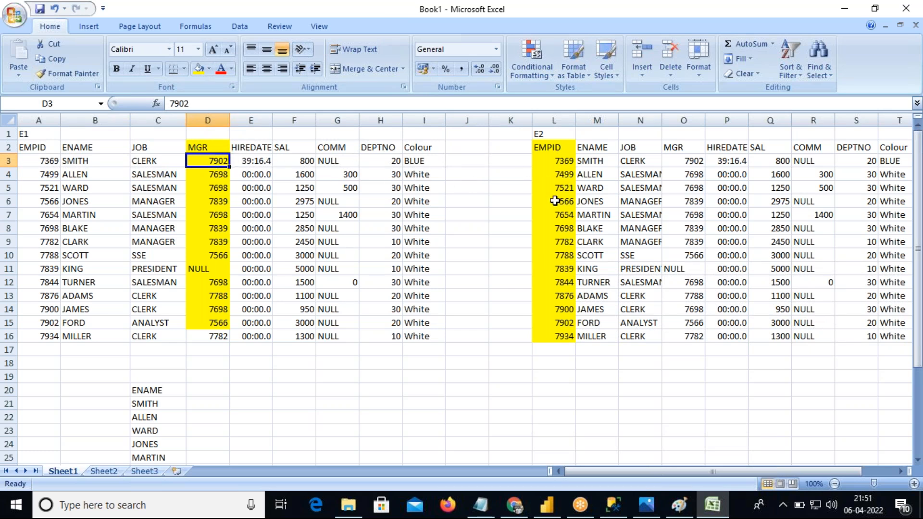
click(567, 163)
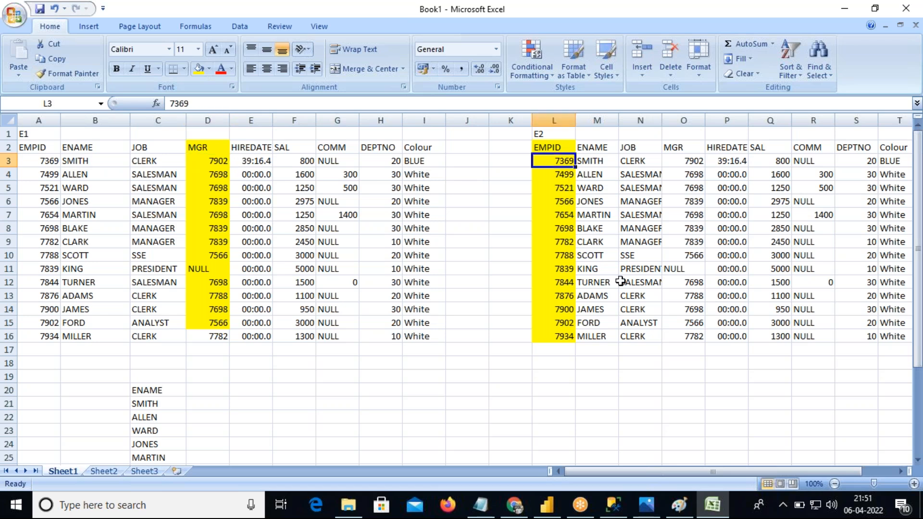
key(Down)
key(Down)
key(Down)
key(Down)
key(Down)
key(Down)
key(Down)
key(Down)
key(Down)
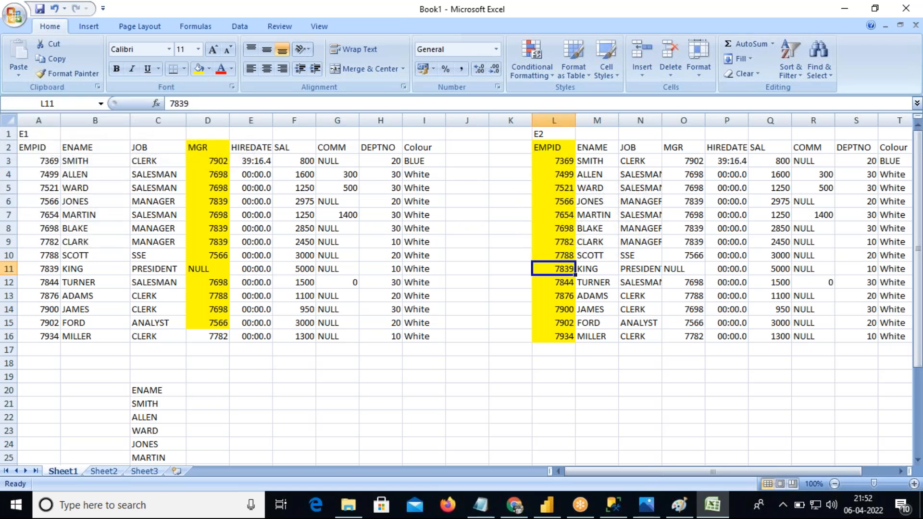
key(Down)
key(Down)
key(Down)
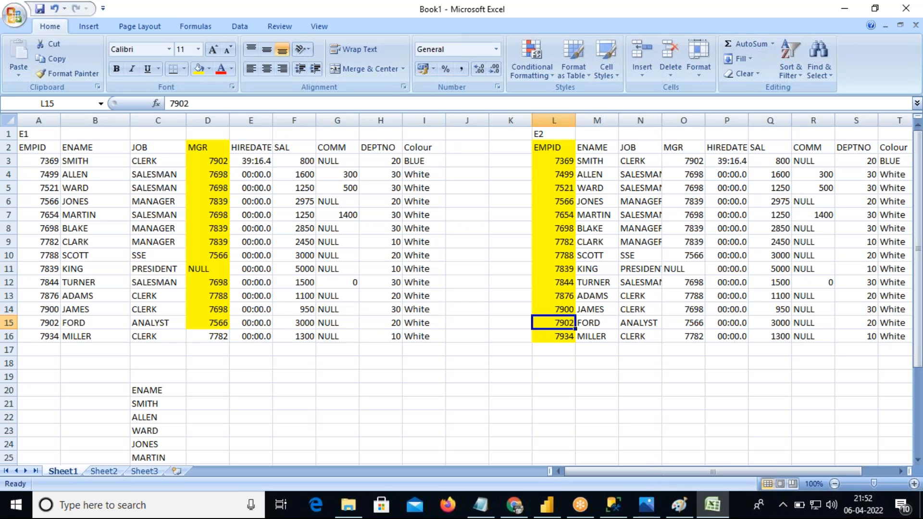
Step: Fill the E2 table's row for EMPID 7902, cells L15:T15, with yellow
key(shift+Right)
key(shift+Right)
key(shift+Right)
key(shift+Right)
key(shift+Right)
key(shift+Right)
key(shift+Right)
key(shift+Right)
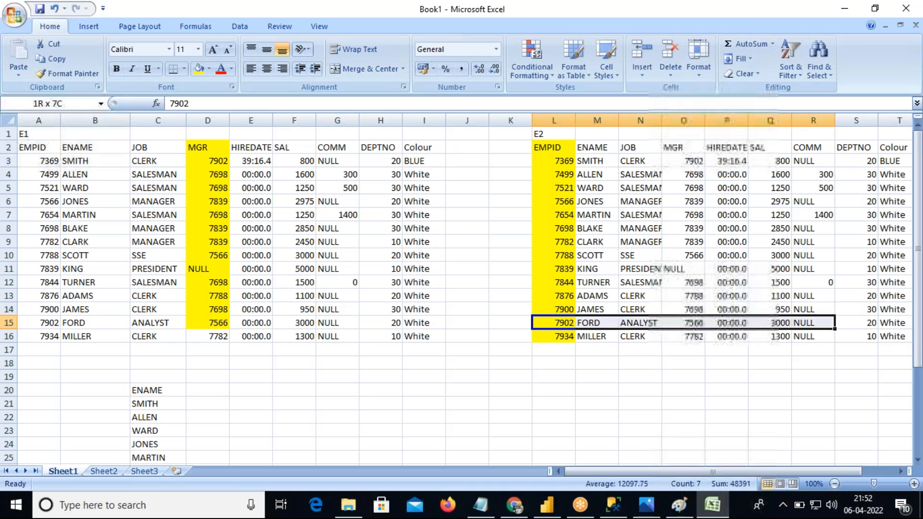
click(199, 68)
click(430, 296)
Step: Examine the whole E1 table and the whole E2 table as the two copies of the same employee data
key(Left)
key(Left)
key(Left)
key(Left)
key(Left)
key(Left)
key(Left)
key(Left)
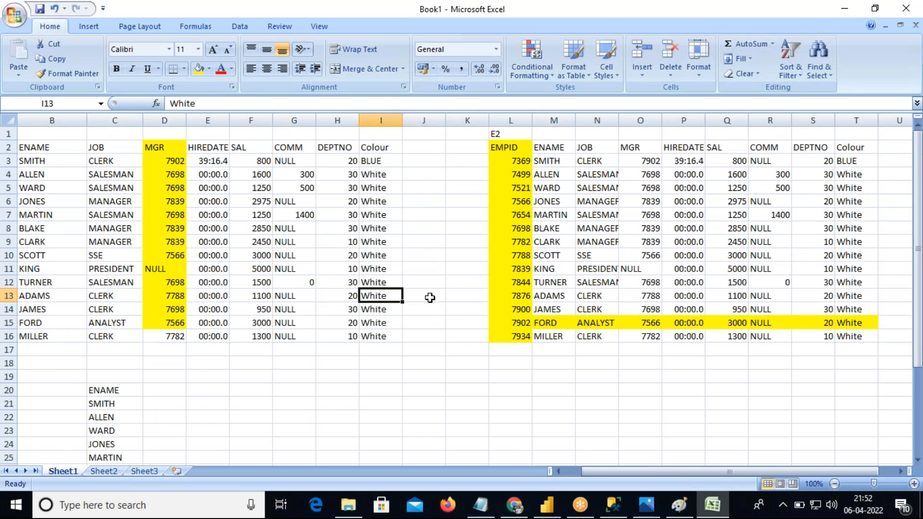
key(Left)
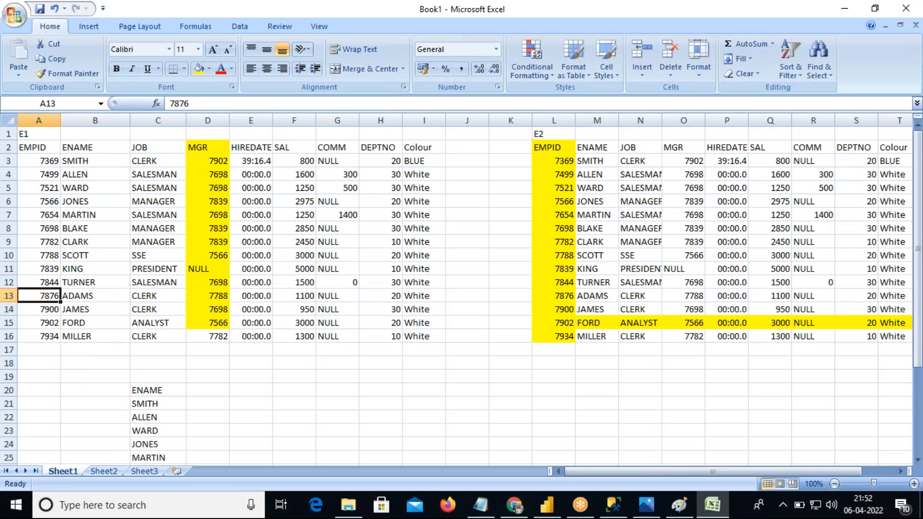
drag(42, 147, 404, 332)
click(567, 146)
drag(567, 146, 890, 335)
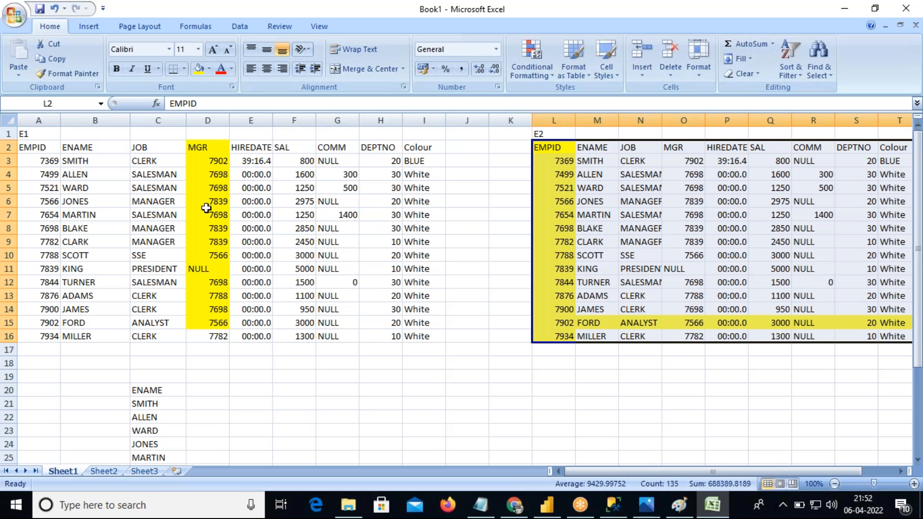
drag(32, 148, 420, 332)
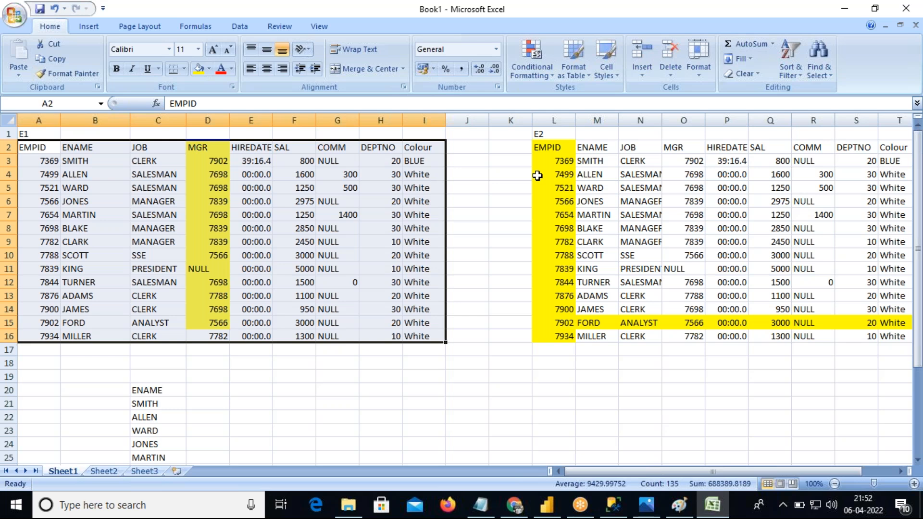
click(382, 203)
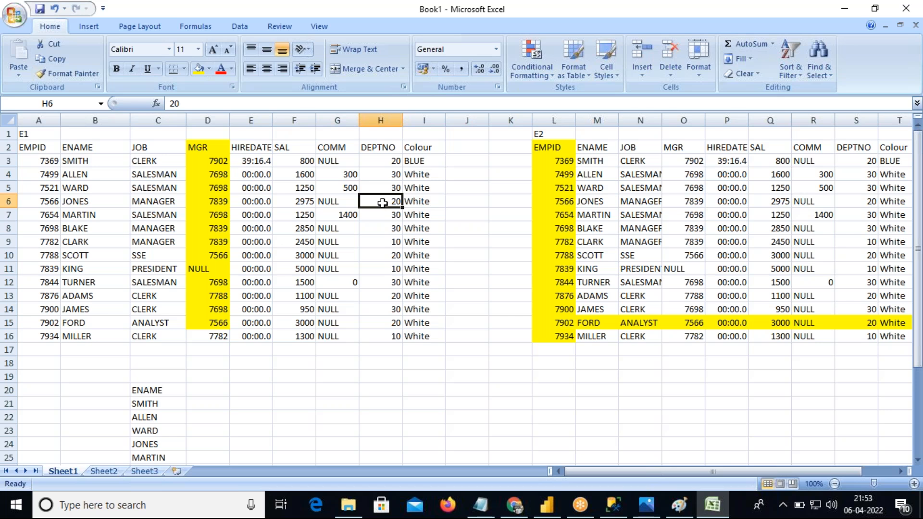
Step: Write the query lines SELECT, FROM EMP AS E1 and INNER JOIN in cells G20, G21 and G22
click(336, 391)
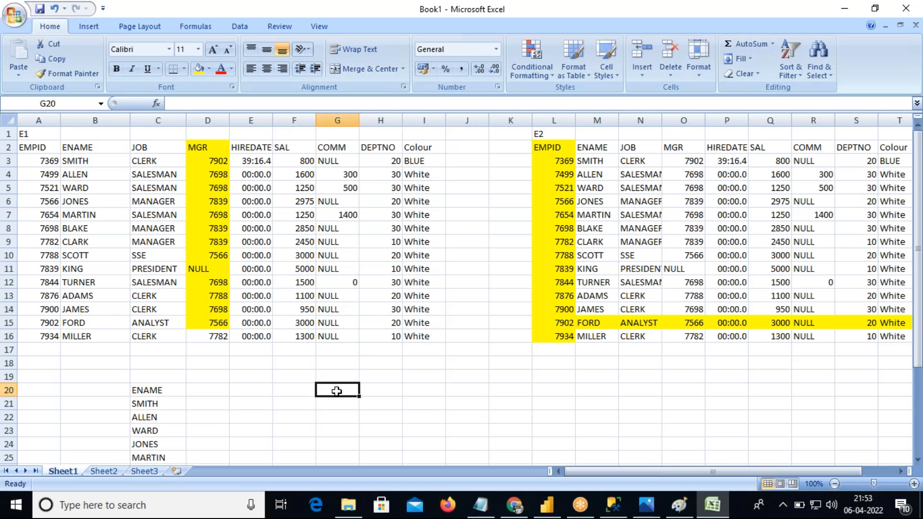
text(SELECT)
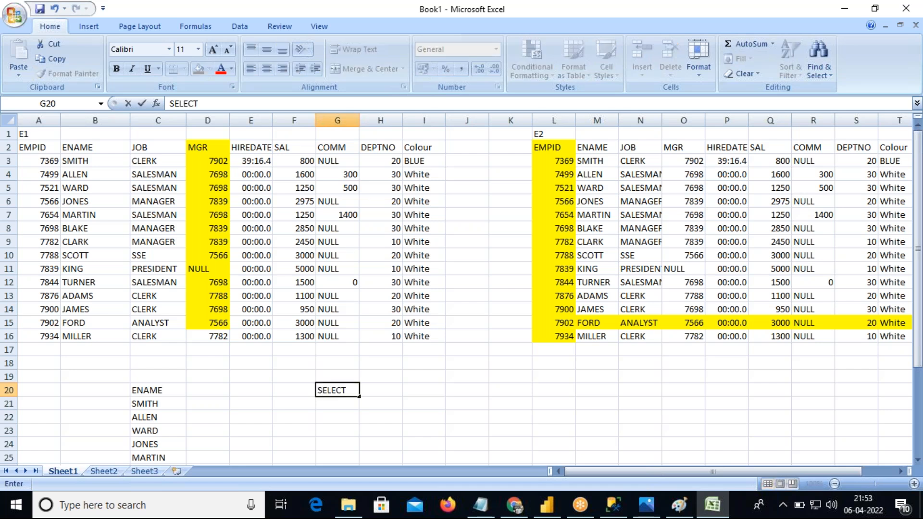
key(Return)
text(FROM EMP AS E1)
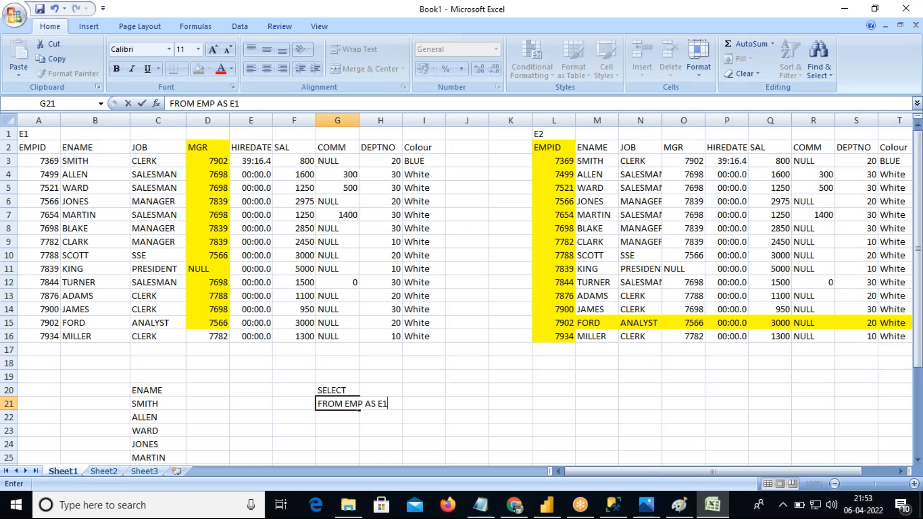
key(Return)
text(INNER JOIN)
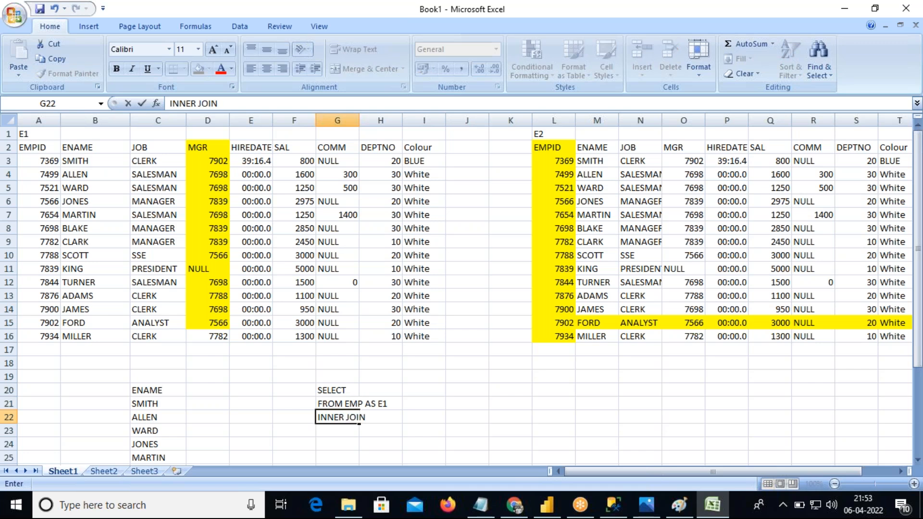
Step: Write the join line EMP AS E2 ON E1.MGR=E2.EMPID in cell G23
key(Return)
text(EMP)
text(AS )
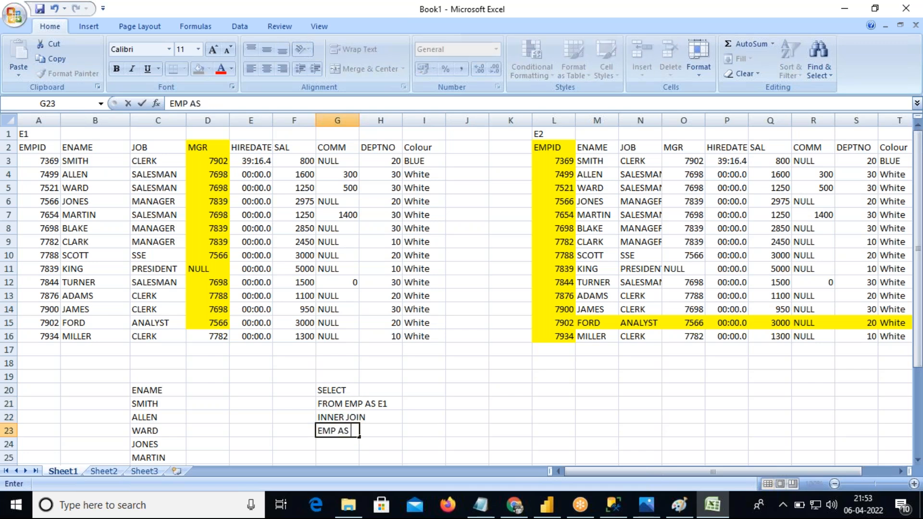
text(E2 ON)
text(E1.MGR)
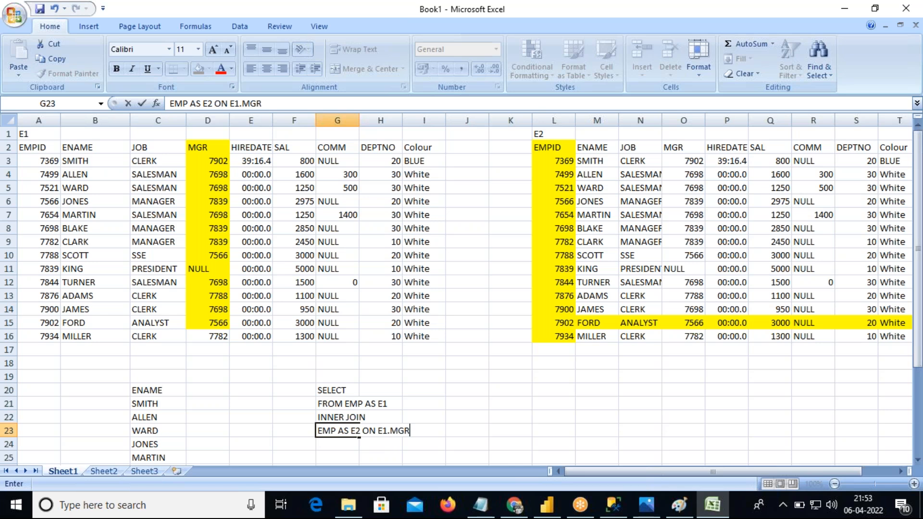
text(=E2.EMPID)
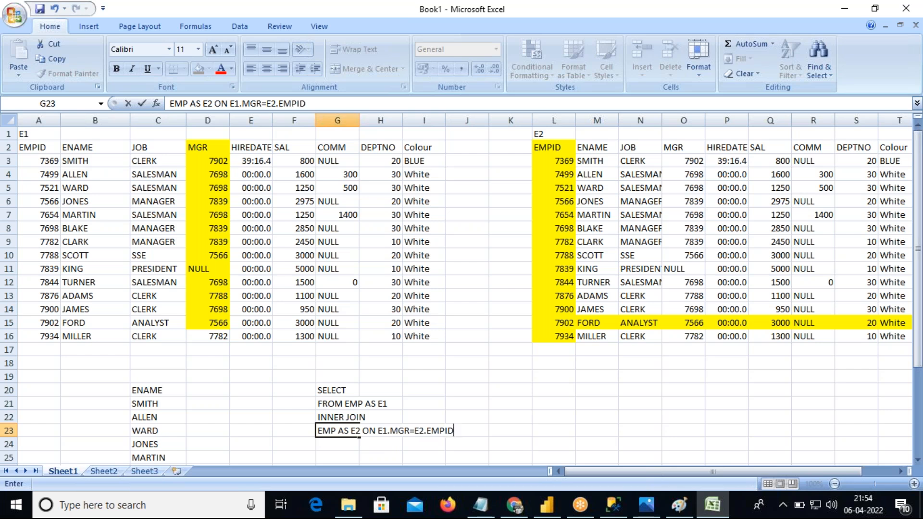
Step: Extend the SELECT line in G20 with the column list E1.ENAME,E2,ENAME
click(355, 389)
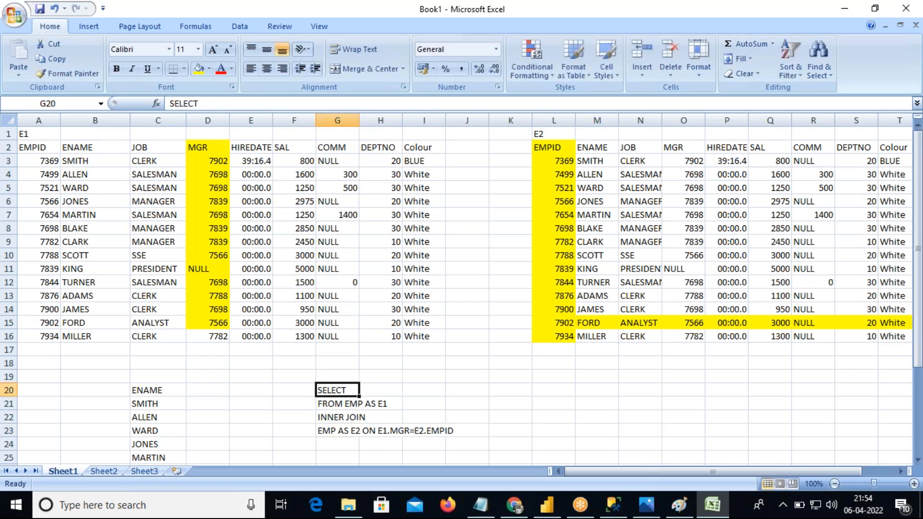
double_click(355, 389)
text(E)
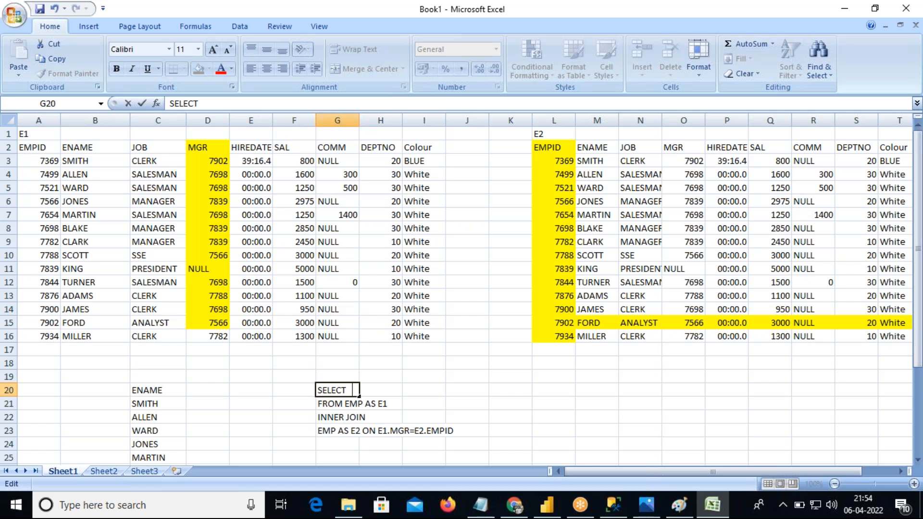
text(1.ENAME)
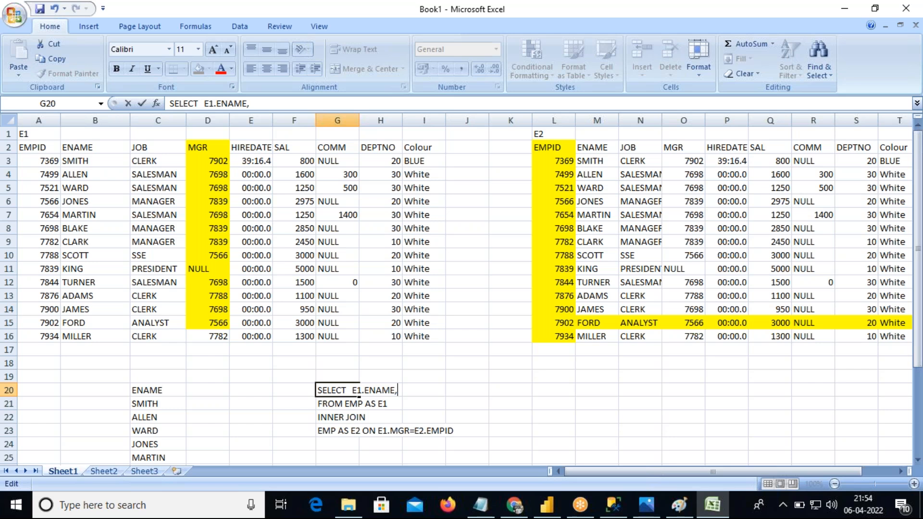
text(,E2,ENAME)
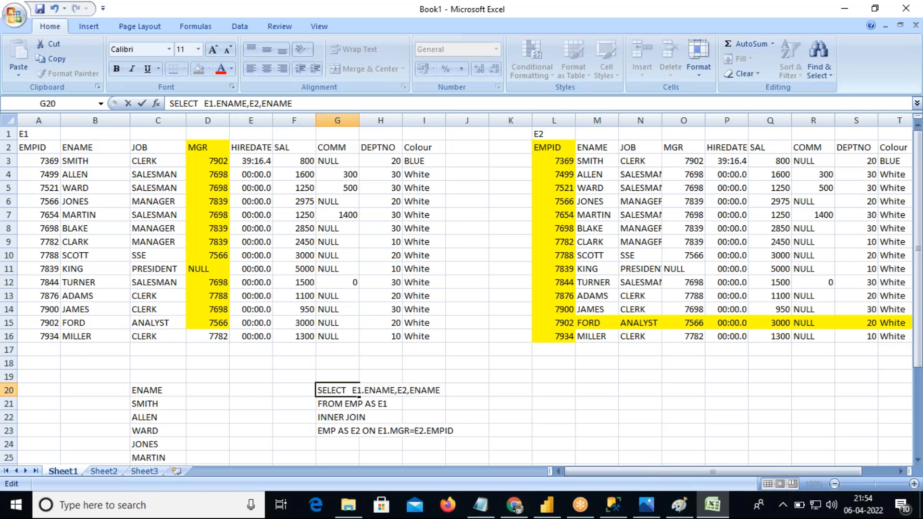
key(Left)
key(Return)
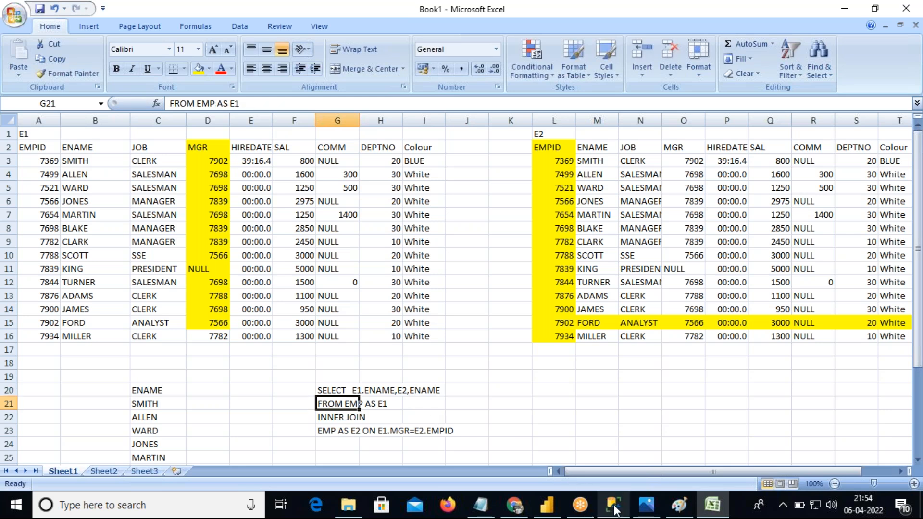
Step: Switch to SQL Server Management Studio and show the EMP query's results below the script, with the cursor on the line above SELECT
drag(29, 133, 865, 422)
scroll(765, 333, up, 2)
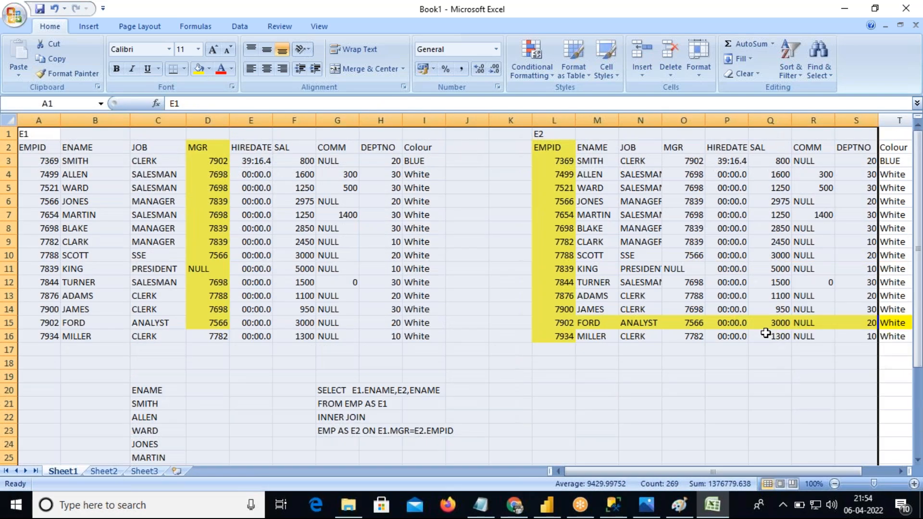
click(611, 509)
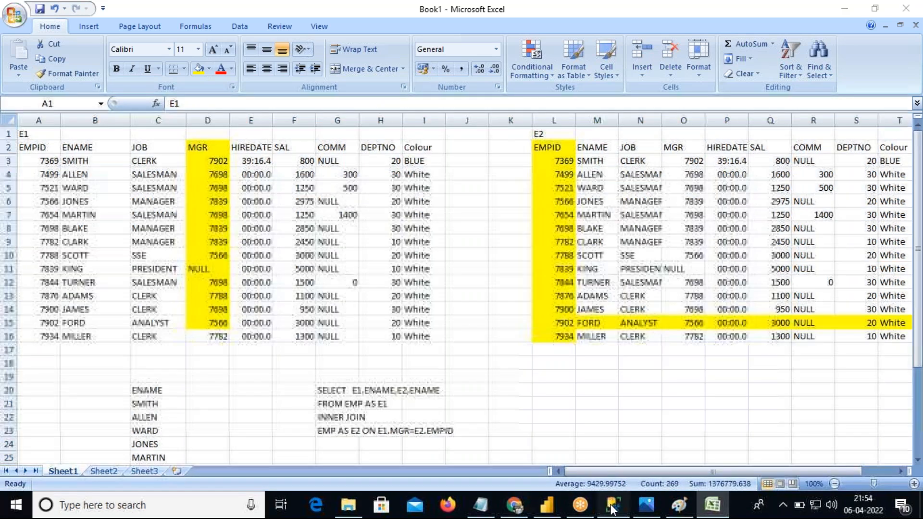
click(206, 172)
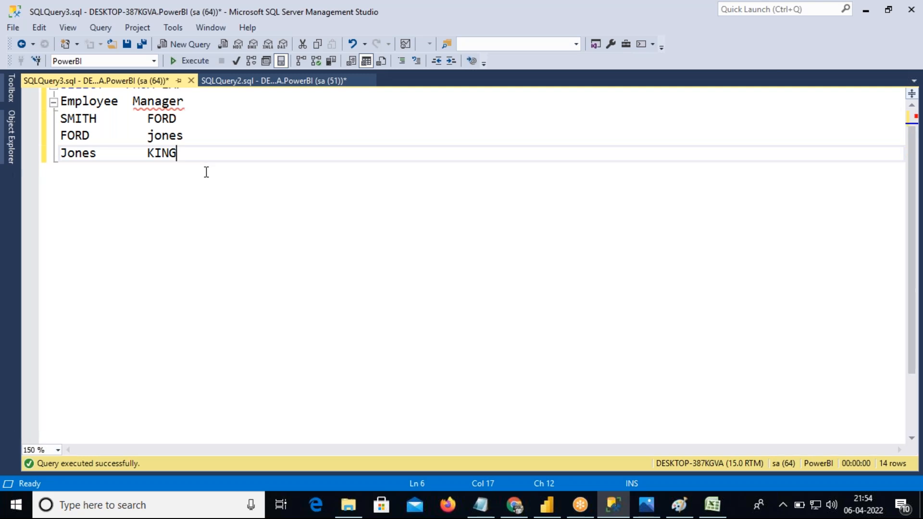
scroll(207, 174, up, 1)
click(118, 101)
key(F5)
drag(201, 207, 201, 283)
mouse_move(113, 106)
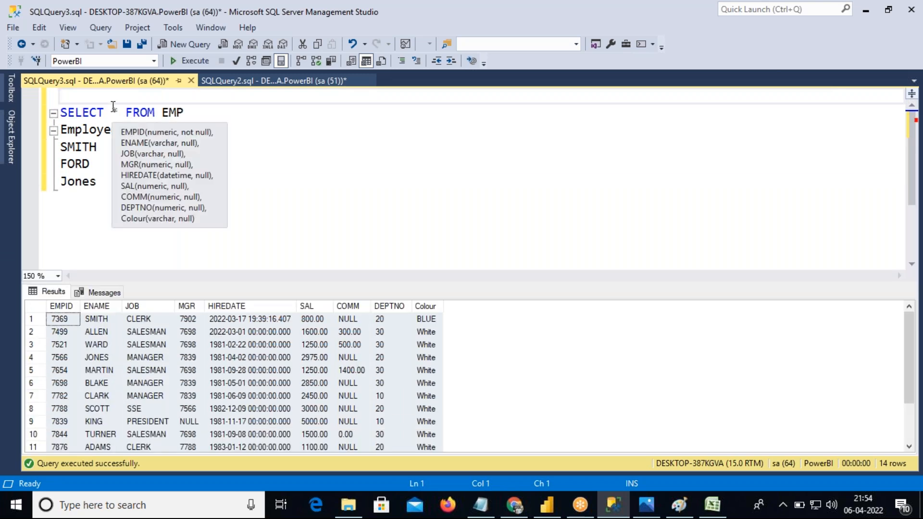
Step: Start a self-join query above the existing one with the lines SELECT, FROM EMP AS E1 and INNER JOIN
key(Return)
key(Return)
text(SELECT)
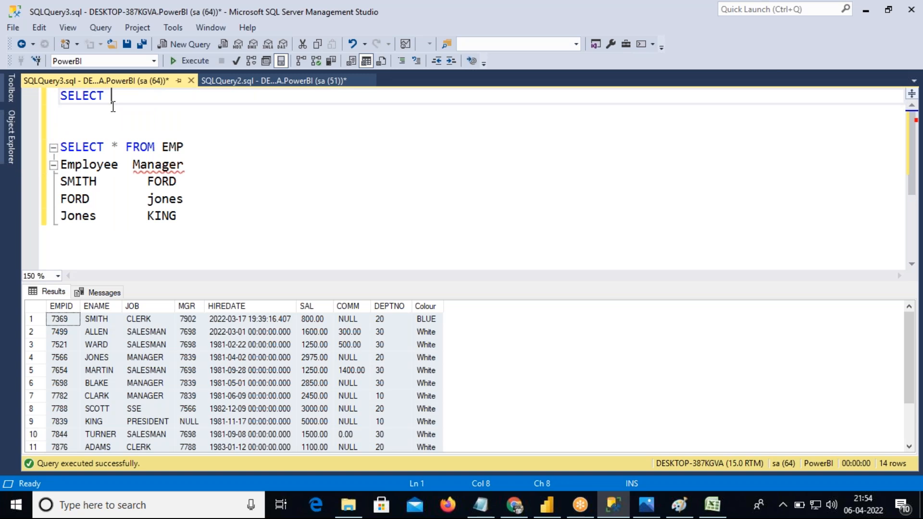
key(Return)
text(FROM EMP A)
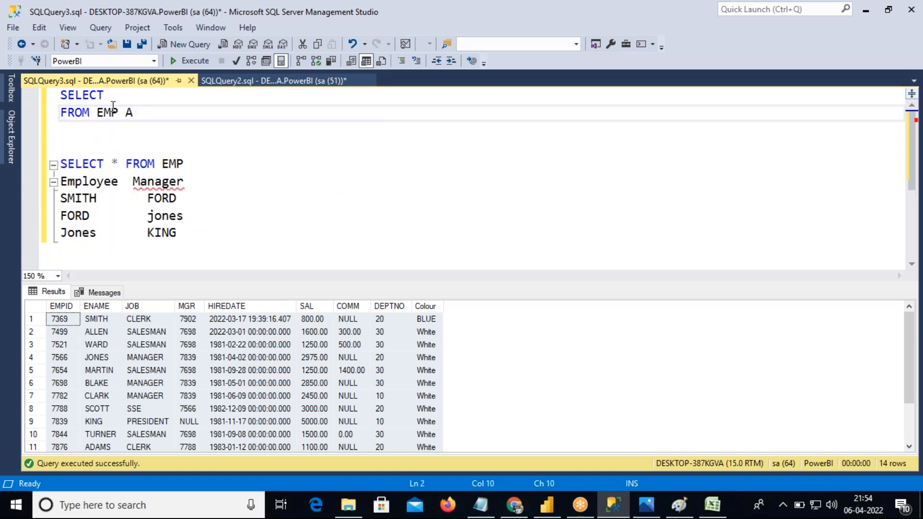
text(S E1)
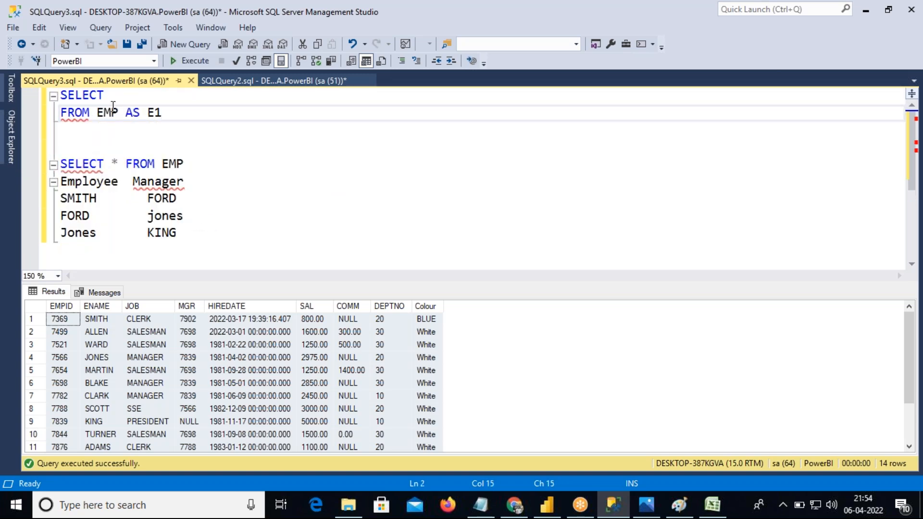
key(Return)
text(INNER JOIN)
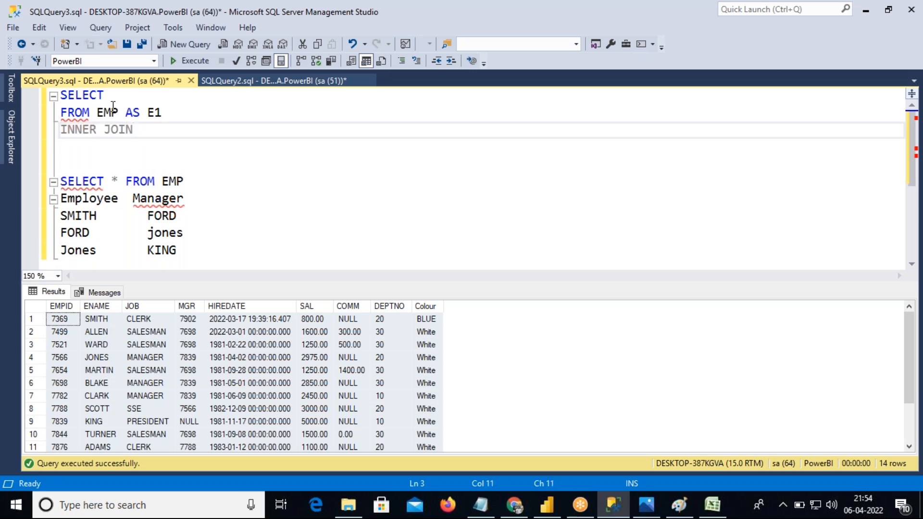
Step: Add the line EMP AS E2 ON E1.MGR=E2.EMPID below INNER JOIN in the self-join query
key(Return)
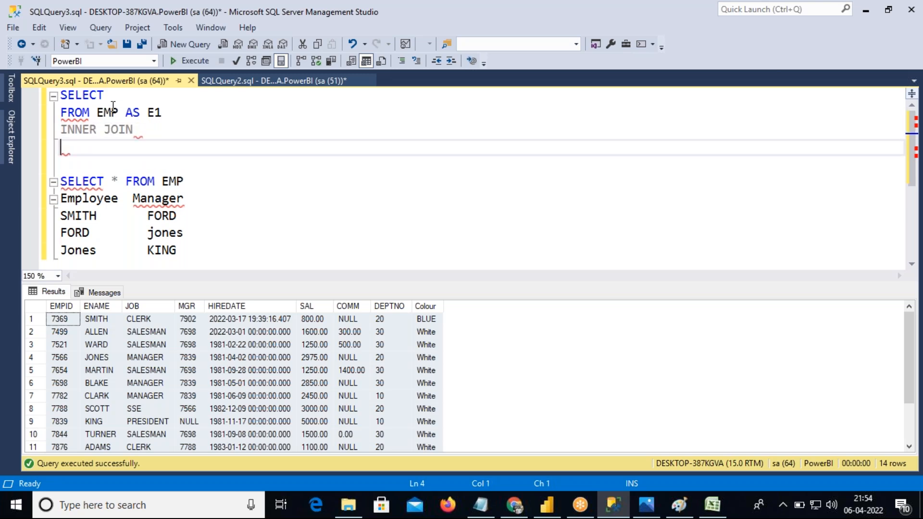
text(EMP AS E2 ON E1)
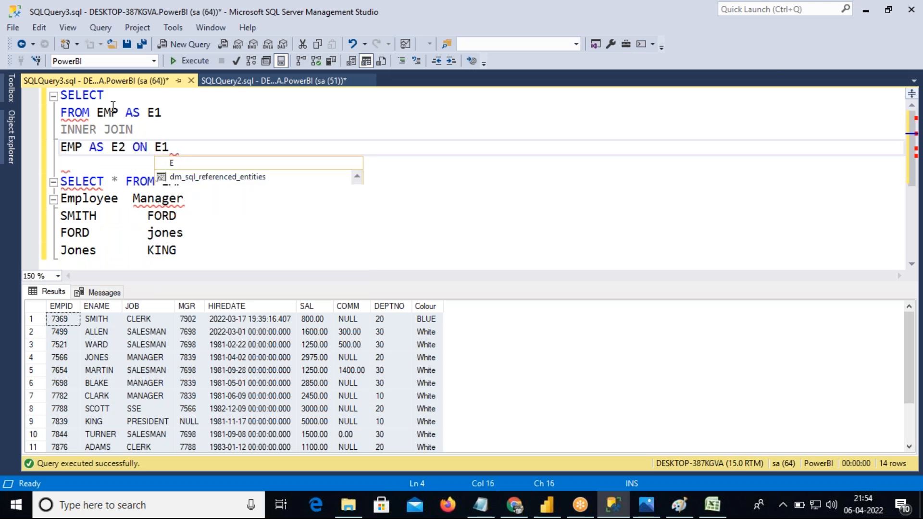
text(.MG)
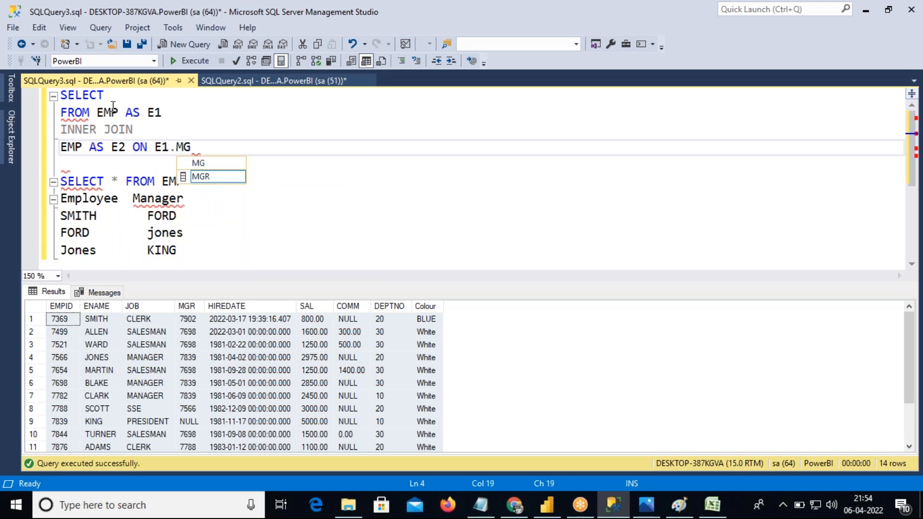
text(R=E2)
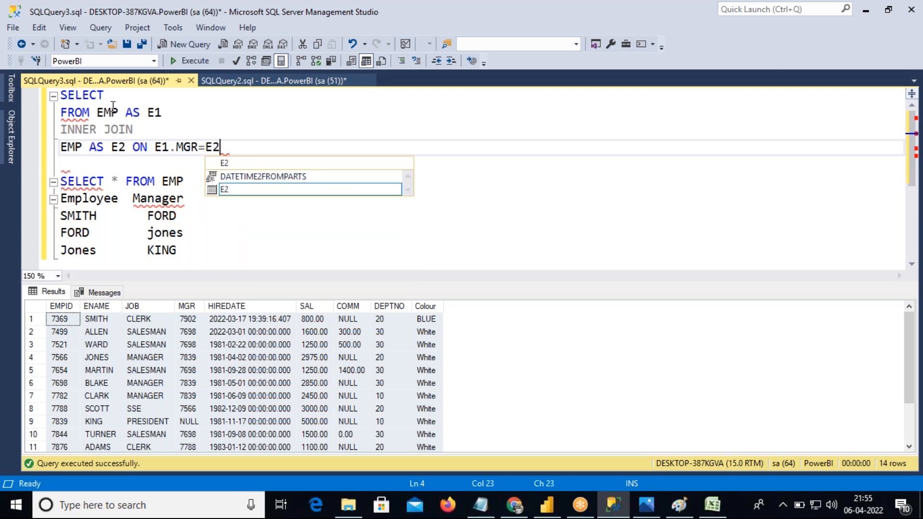
text(.ENA)
key(BackSpace)
key(BackSpace)
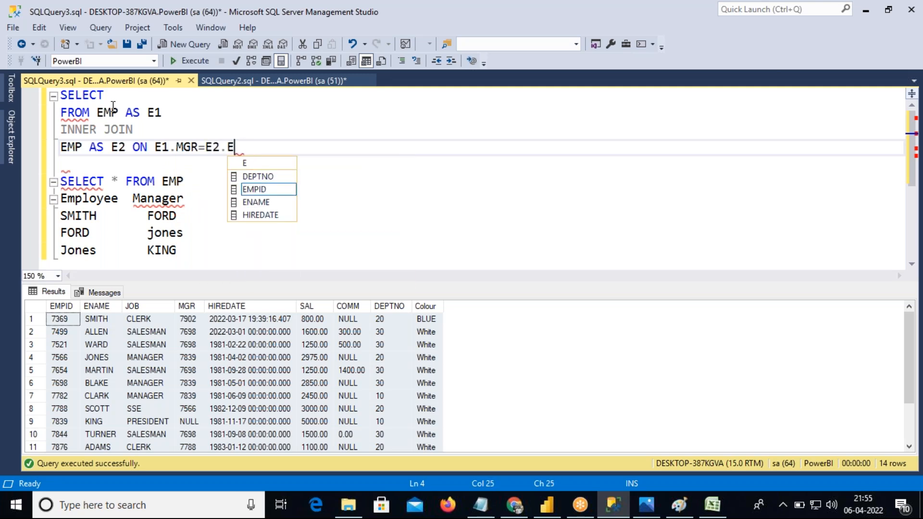
text(MPID)
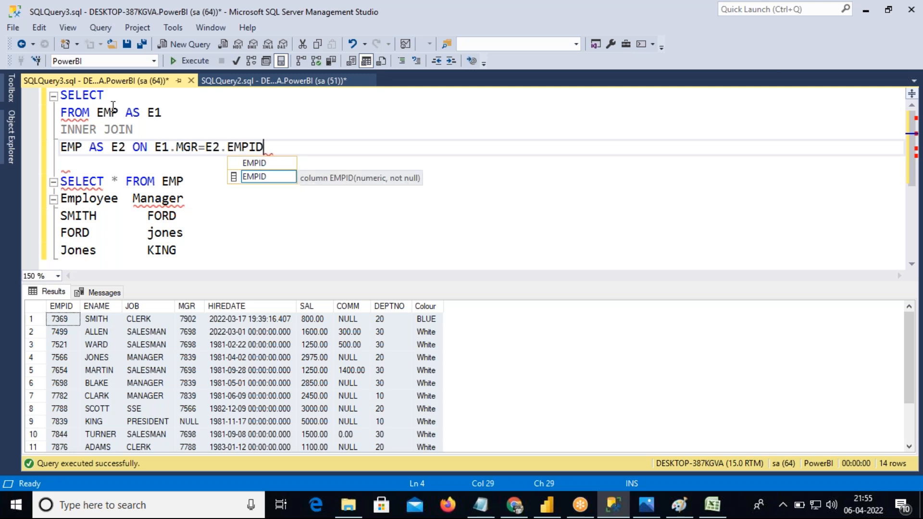
Step: Complete the SELECT line with E1.ENAME EMPLOYEE,E2.ENAME MANAGER and execute only the self-join query
click(114, 95)
text(E)
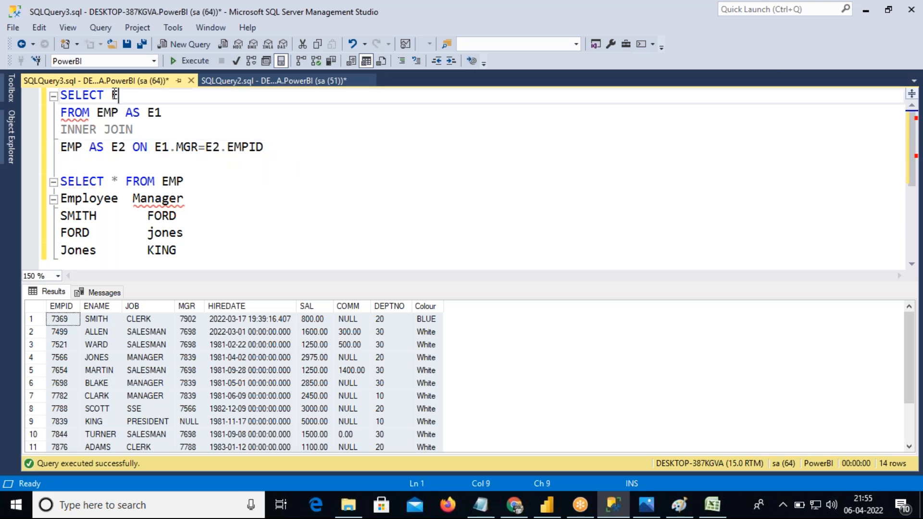
text(1.ENAM)
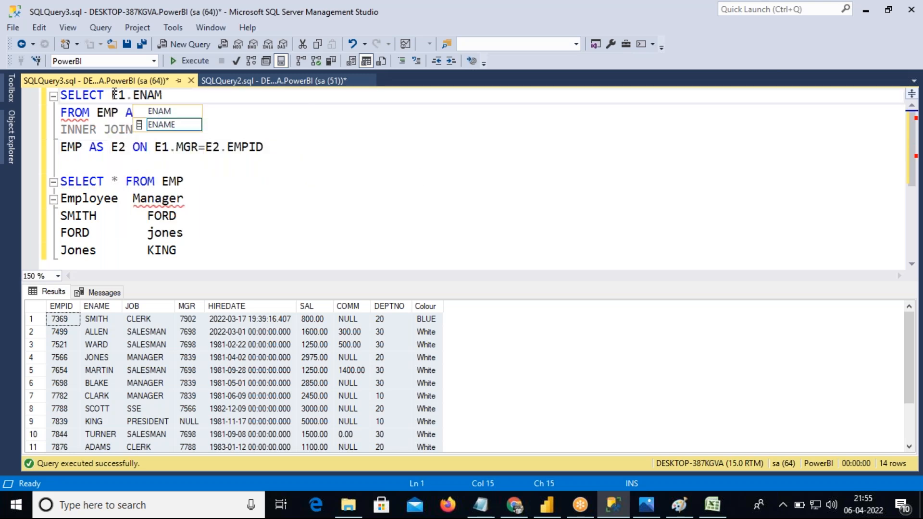
text(E EMPLO)
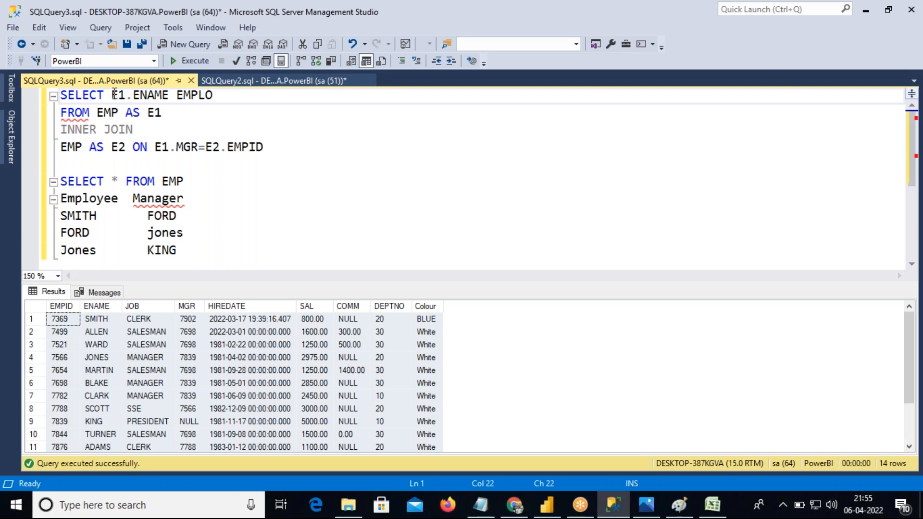
text(YEE,E2)
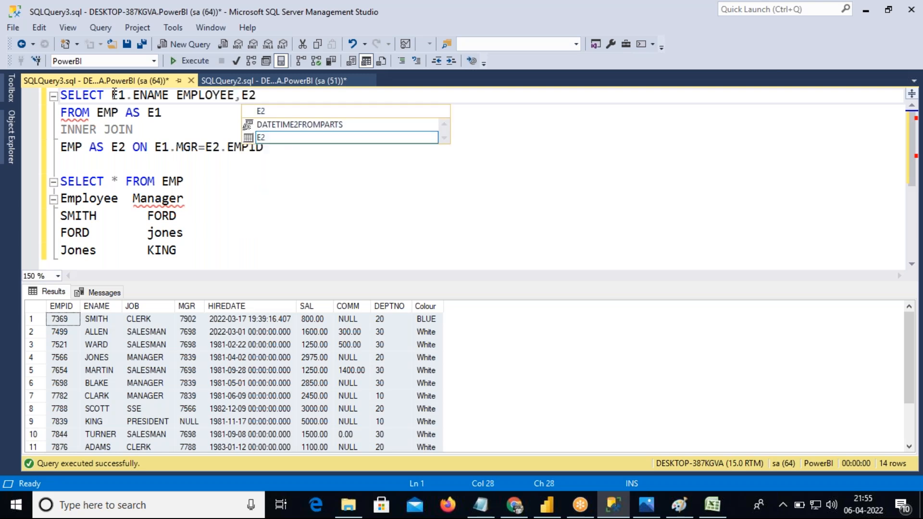
text(.ENAME )
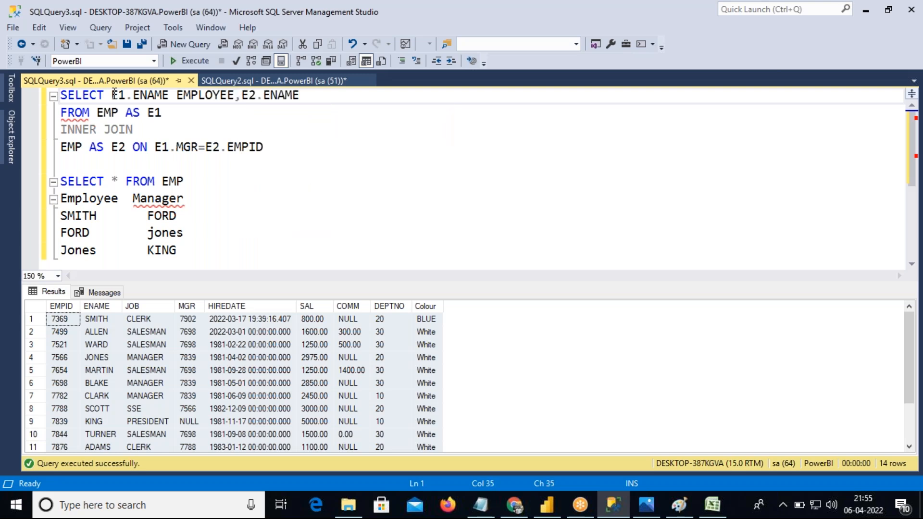
text(MANAGER)
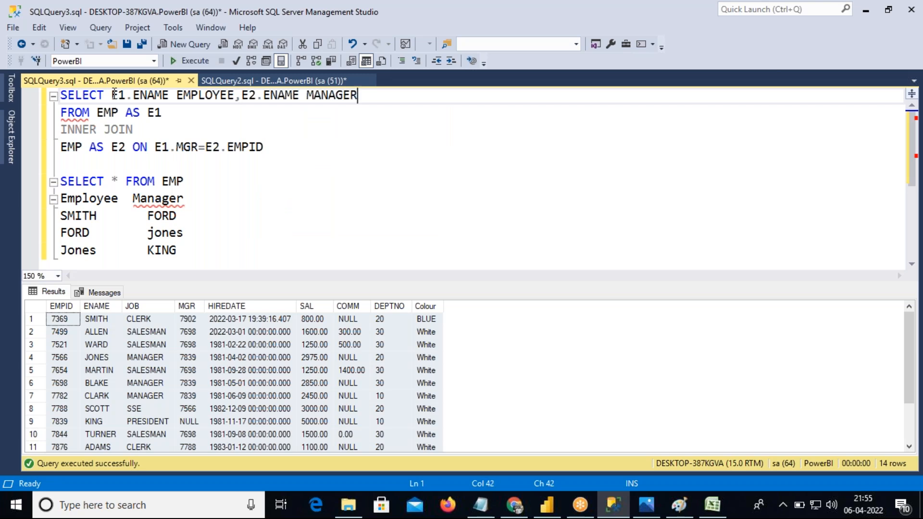
drag(263, 147, 59, 95)
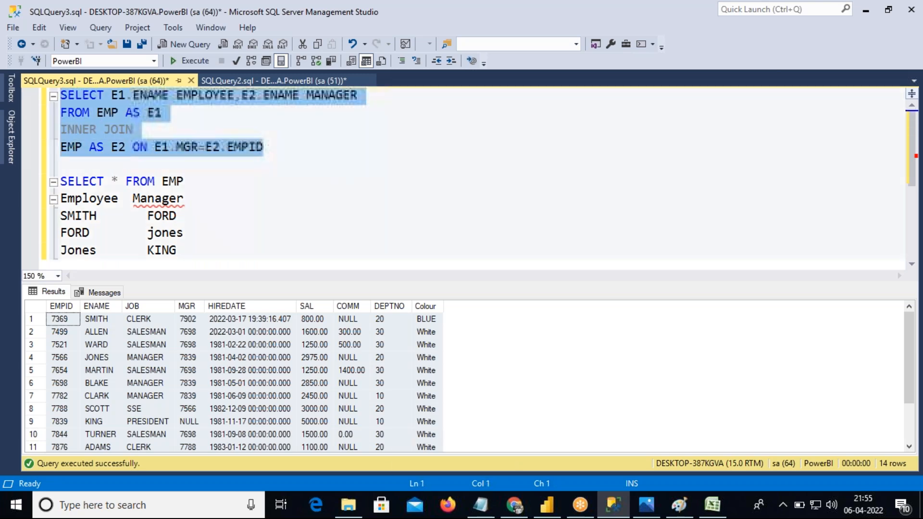
key(alt+x)
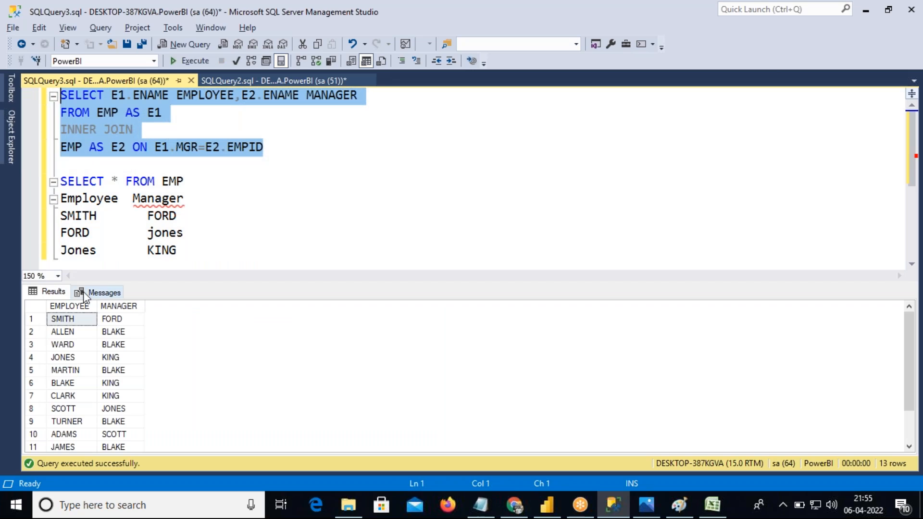
Step: Examine the returned employee-manager pairs, following the chain from the first employee up through successive managers
click(72, 320)
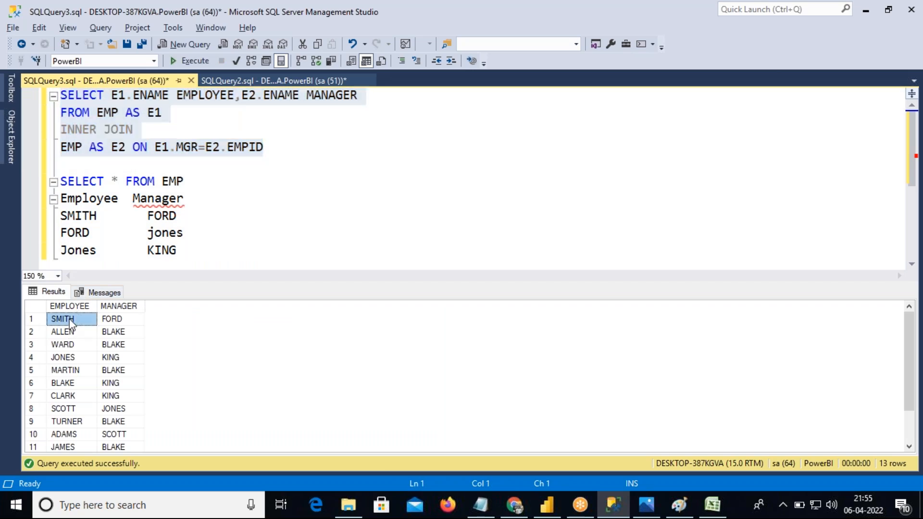
click(118, 319)
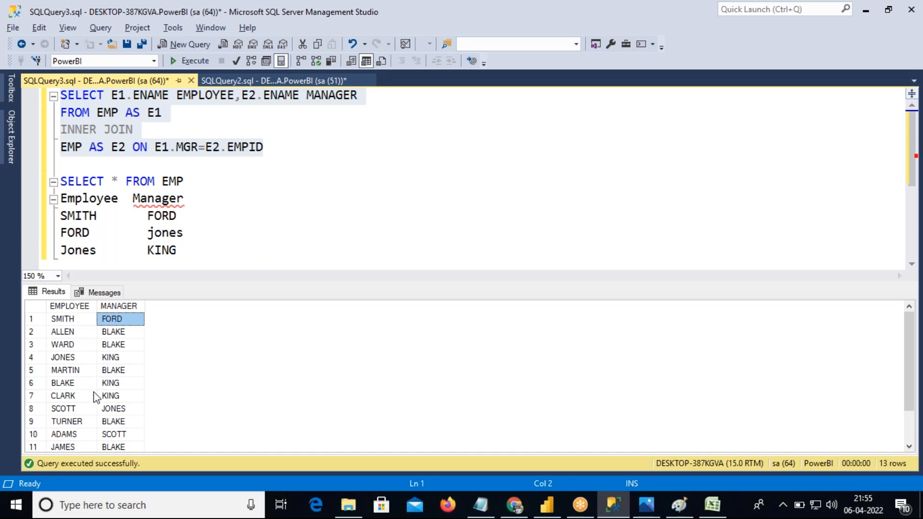
click(78, 395)
scroll(78, 392, down, 1)
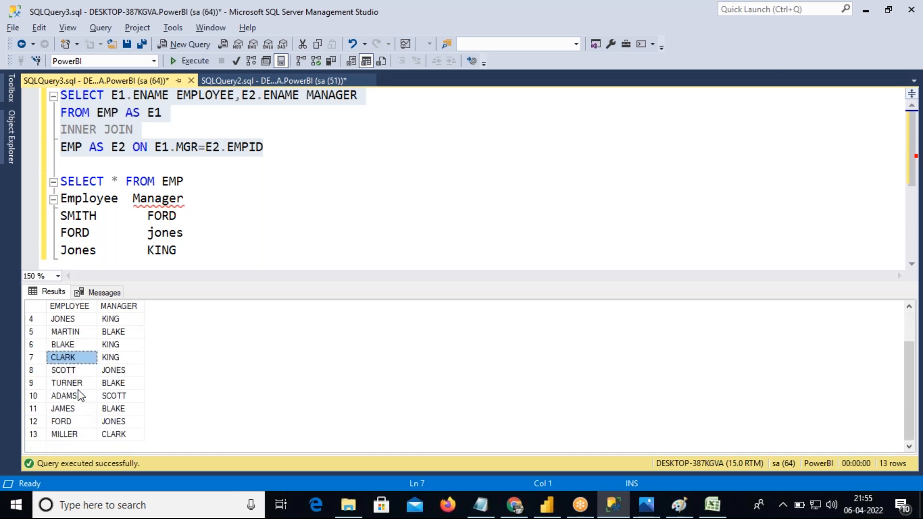
click(78, 422)
click(118, 422)
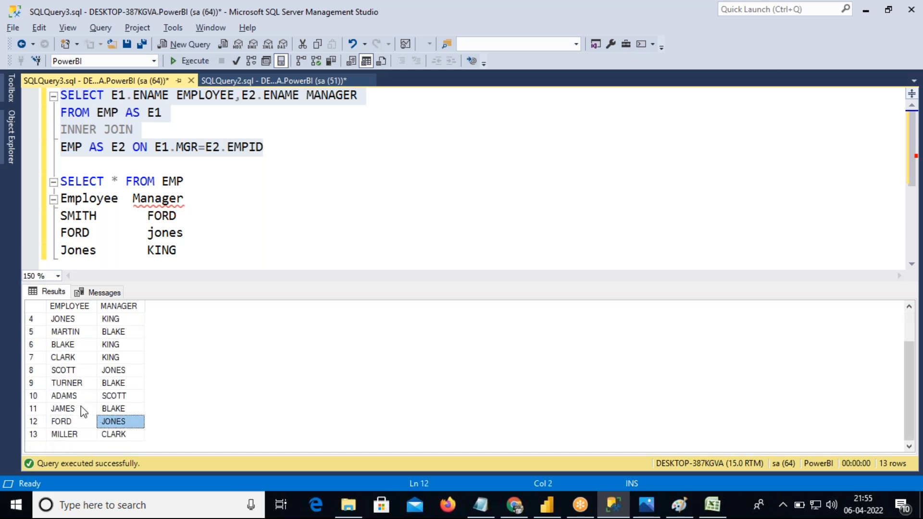
drag(76, 319, 104, 321)
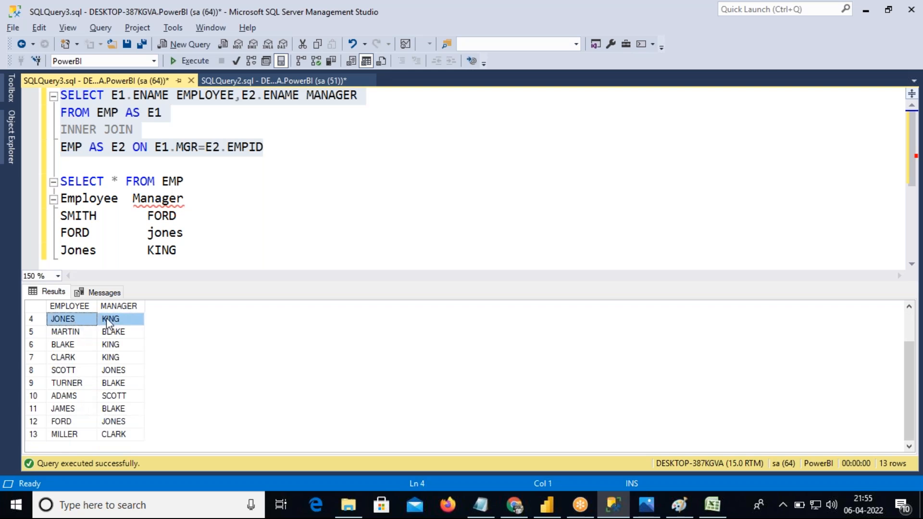
scroll(111, 318, up, 1)
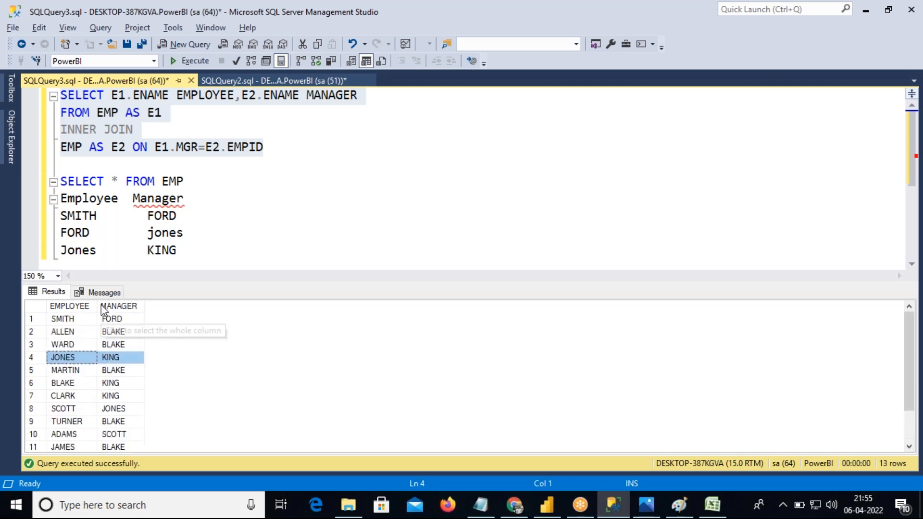
Step: Enlarge the results pane to fit every returned row, check two manager cells and highlight the whole self-join query
drag(126, 284, 128, 185)
click(124, 269)
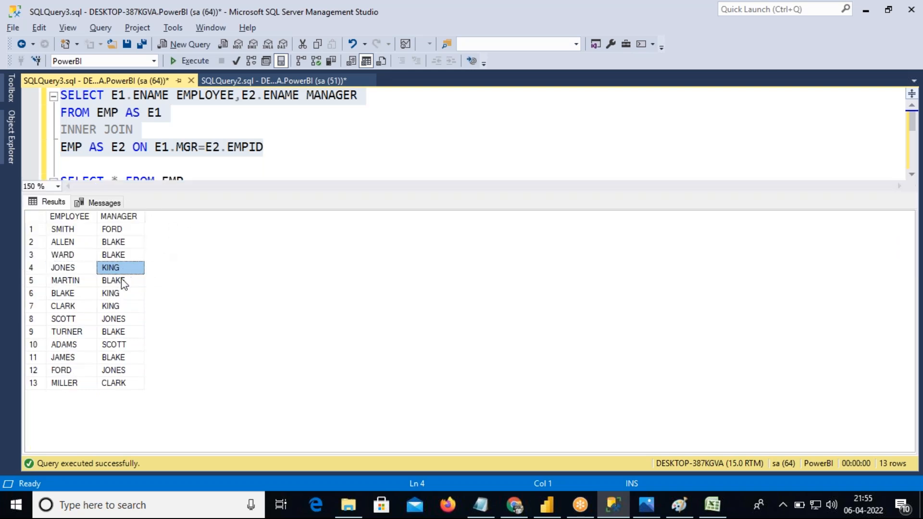
click(121, 294)
drag(264, 147, 61, 98)
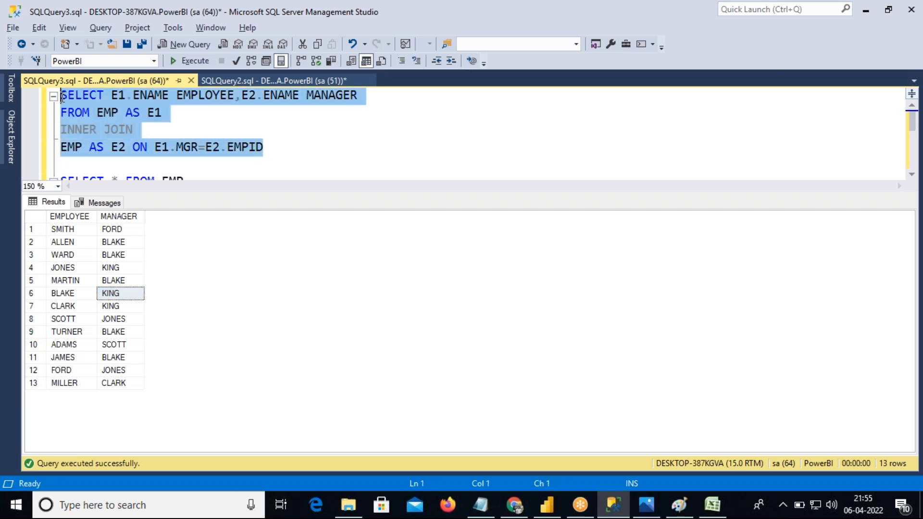
click(648, 22)
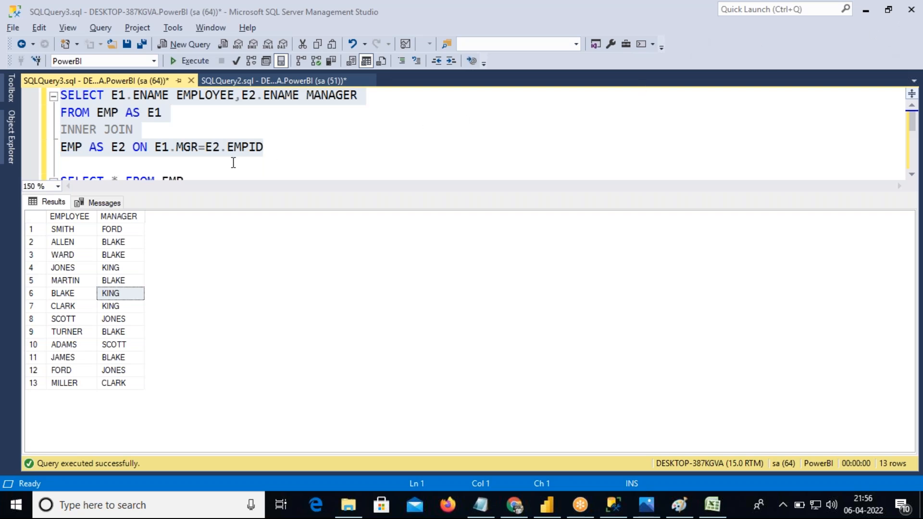
Step: Remove the AS keyword before the table aliases E1 and E2 in the self-join query, and hide the results pane
click(111, 114)
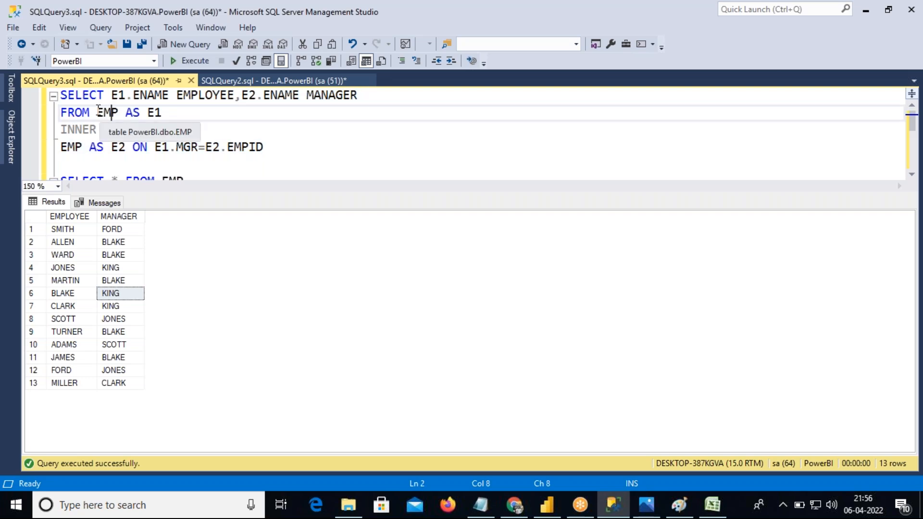
double_click(100, 111)
drag(147, 113, 164, 113)
double_click(132, 113)
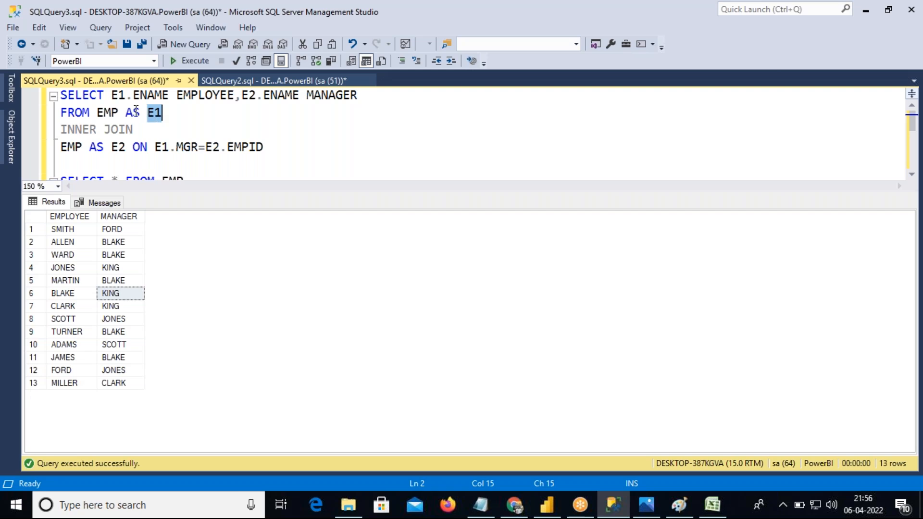
key(Delete)
double_click(96, 147)
key(Delete)
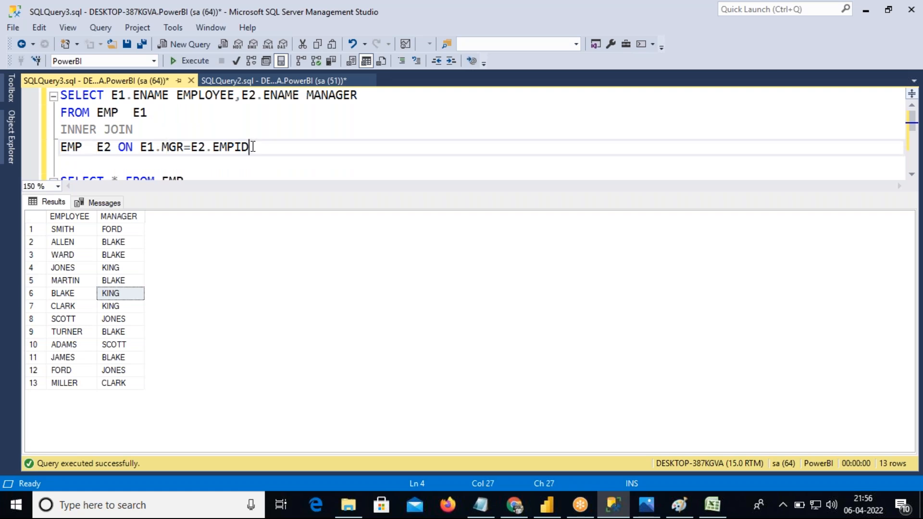
drag(250, 146, 54, 96)
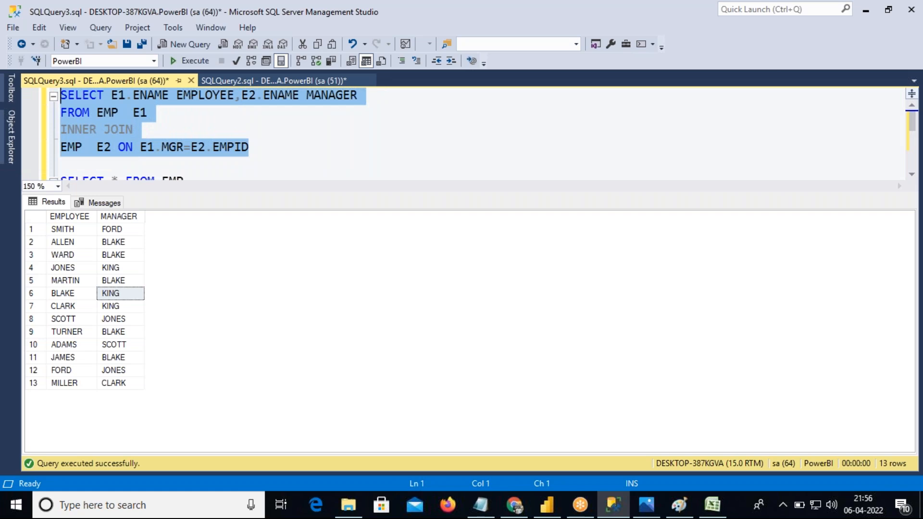
key(ctrl+r)
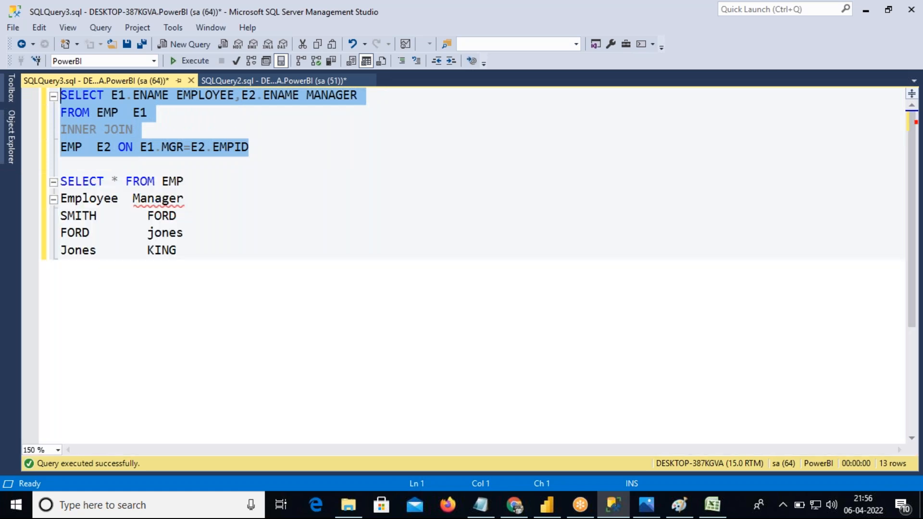